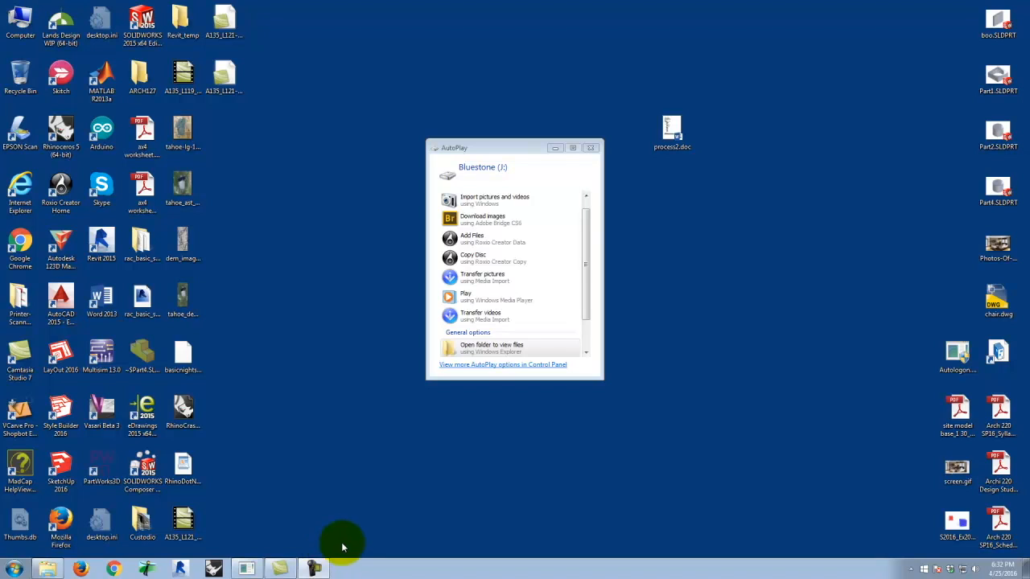
Step: Launch SketchUp 2016 and start a new model from the Architectural Design - Feet and Inches template
{"action": "left_click", "coordinate": [59, 467]}
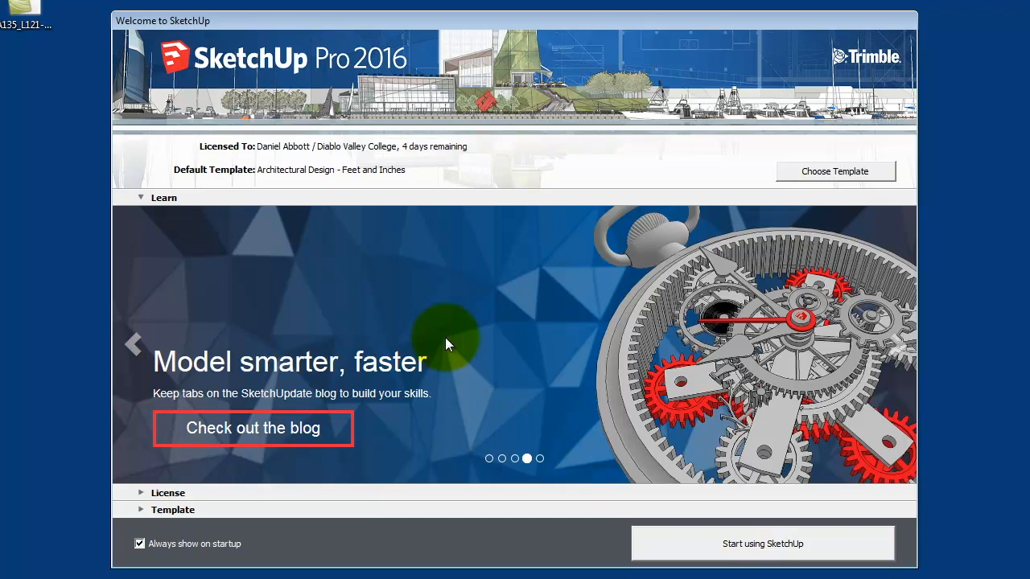
{"action": "left_click", "coordinate": [139, 510]}
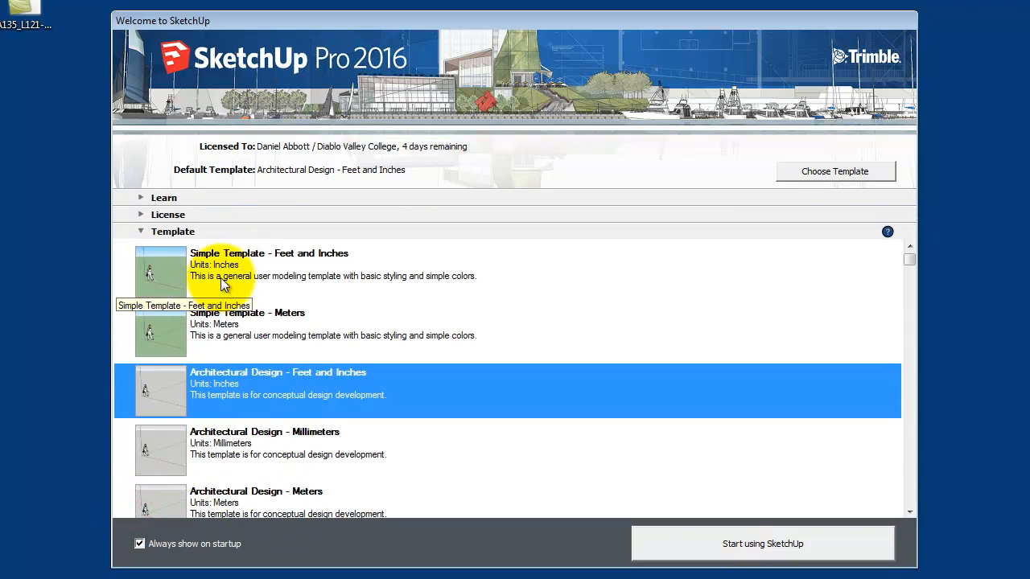
{"action": "left_click", "coordinate": [248, 275]}
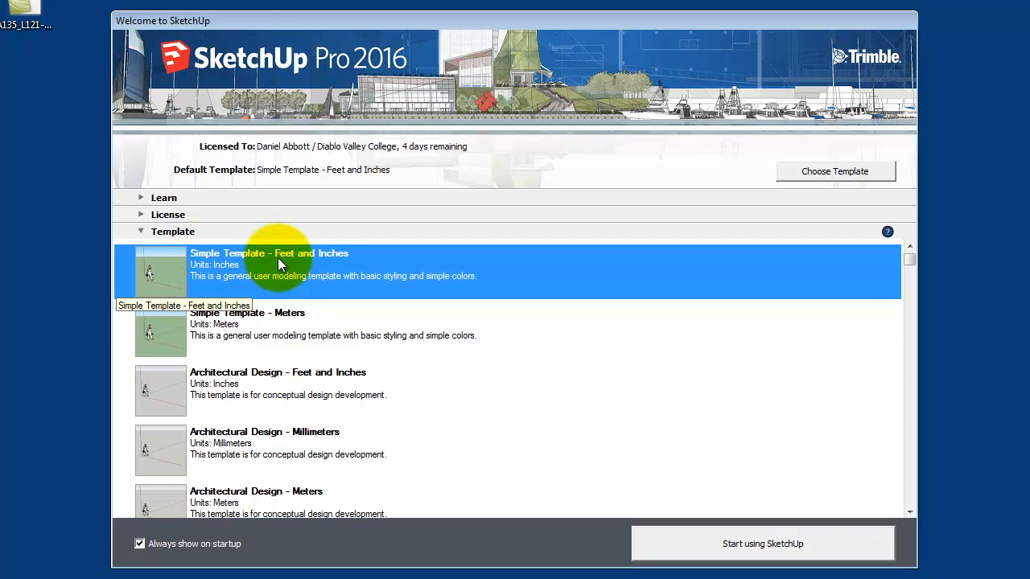
{"action": "left_click", "coordinate": [300, 393]}
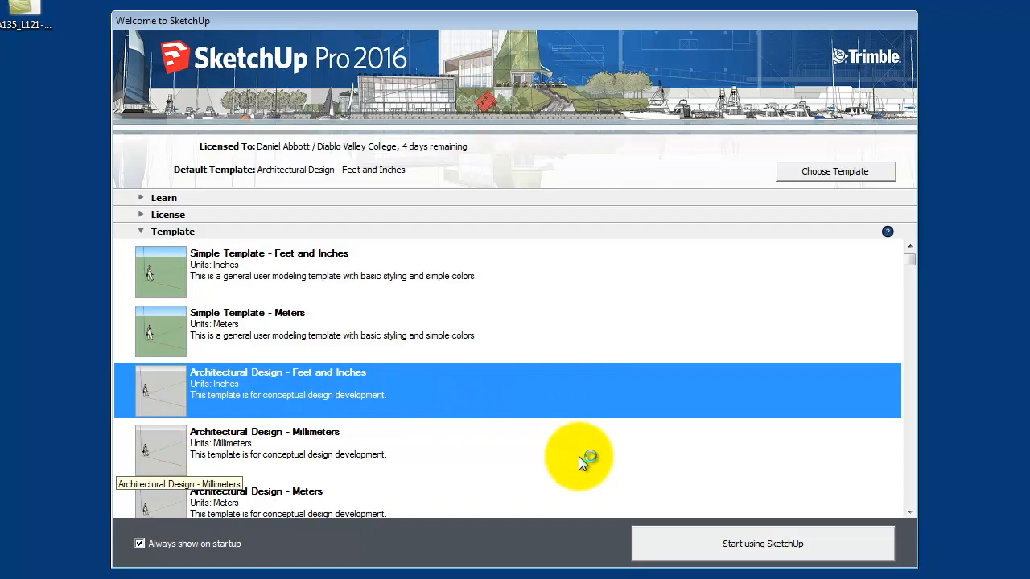
{"action": "left_click", "coordinate": [753, 539]}
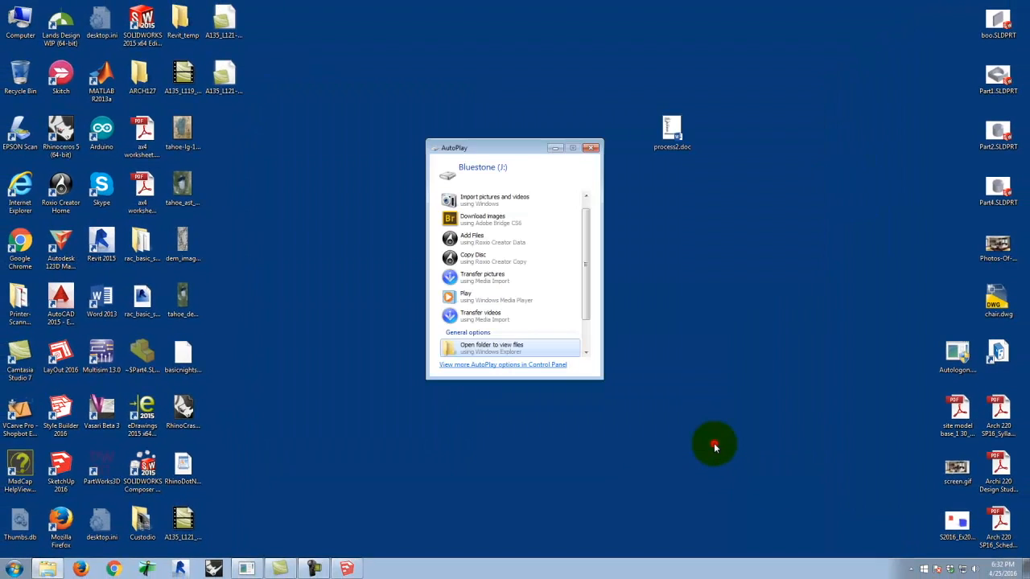
{"action": "left_click", "coordinate": [715, 447]}
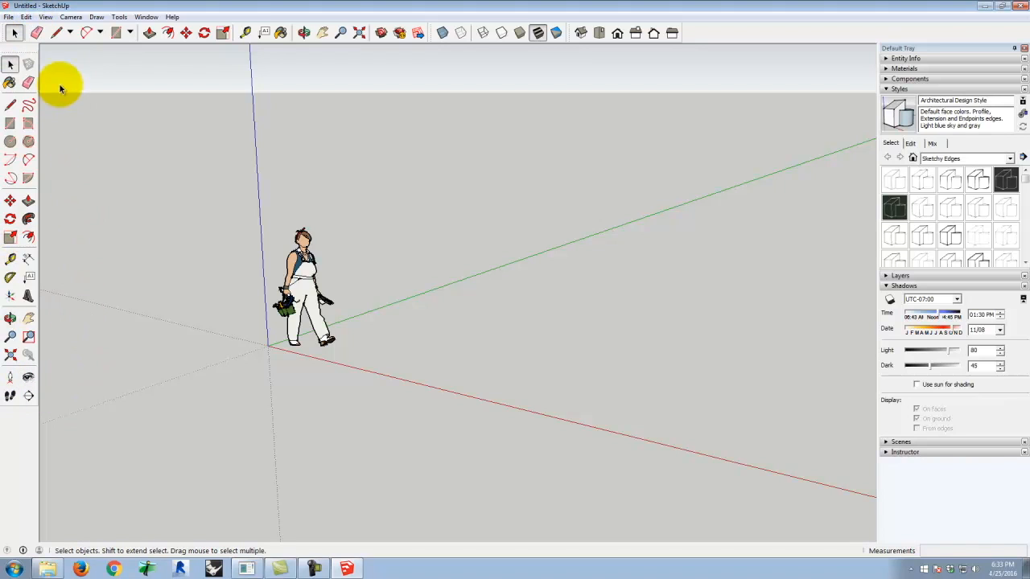
Step: Check in the Toolbars dialog which toolbars are enabled, including the Large Tool Set, and close it
{"action": "left_click", "coordinate": [47, 17]}
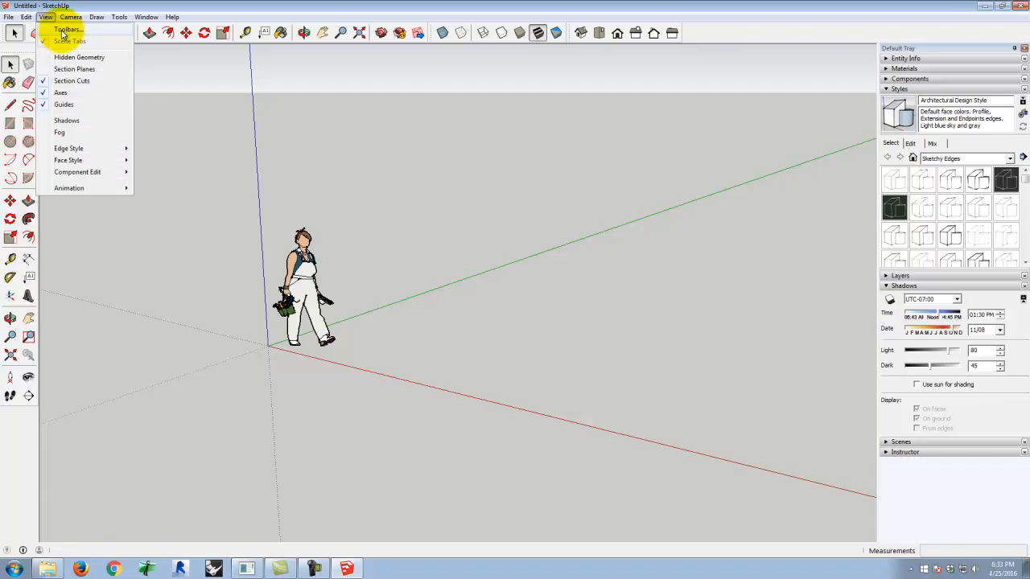
{"action": "left_click", "coordinate": [64, 30]}
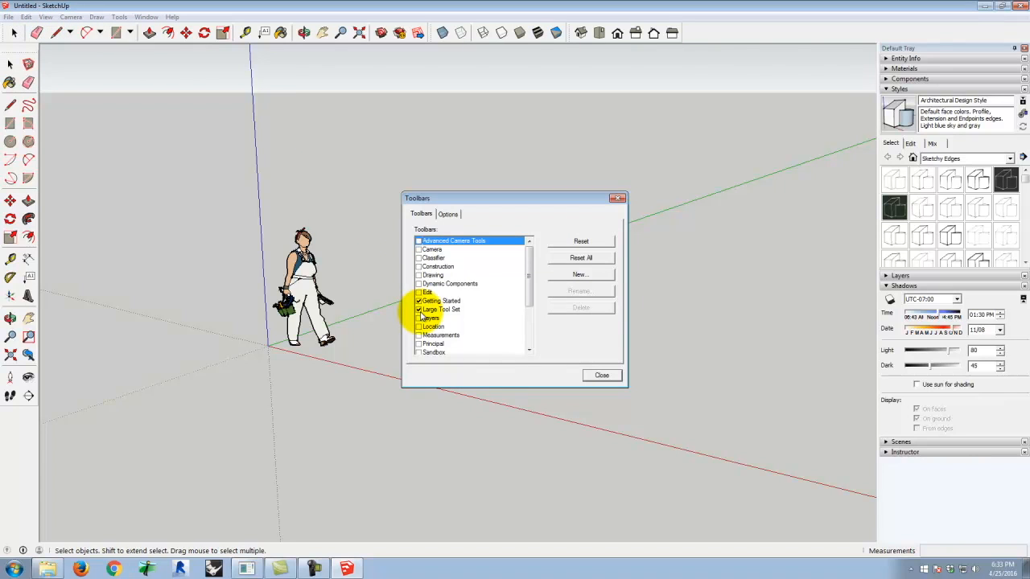
{"action": "left_click_drag", "start_coordinate": [530, 261], "coordinate": [547, 236]}
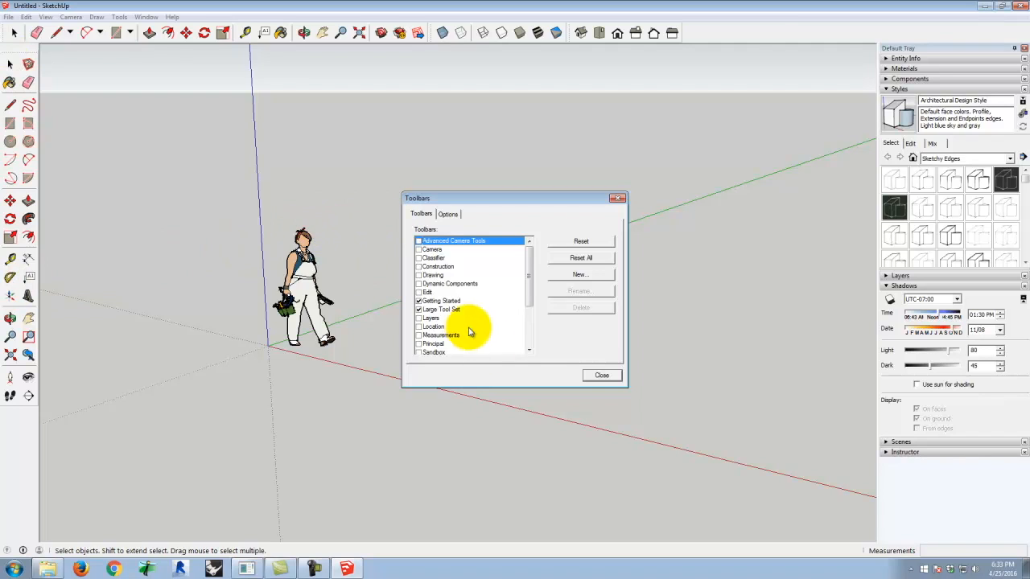
{"action": "left_click", "coordinate": [609, 376]}
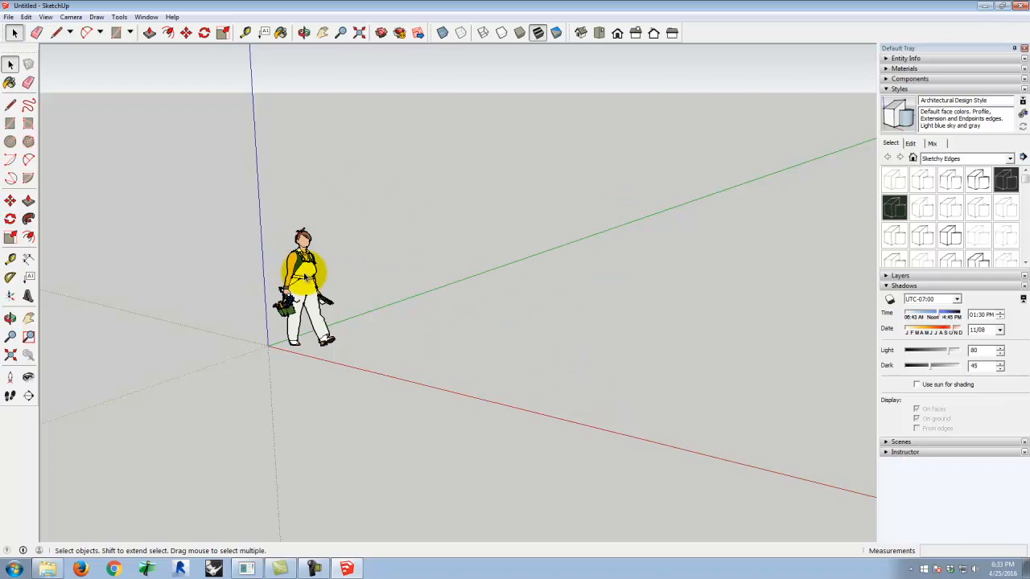
Step: Delete the default human figure standing at the origin
{"action": "left_click", "coordinate": [305, 279]}
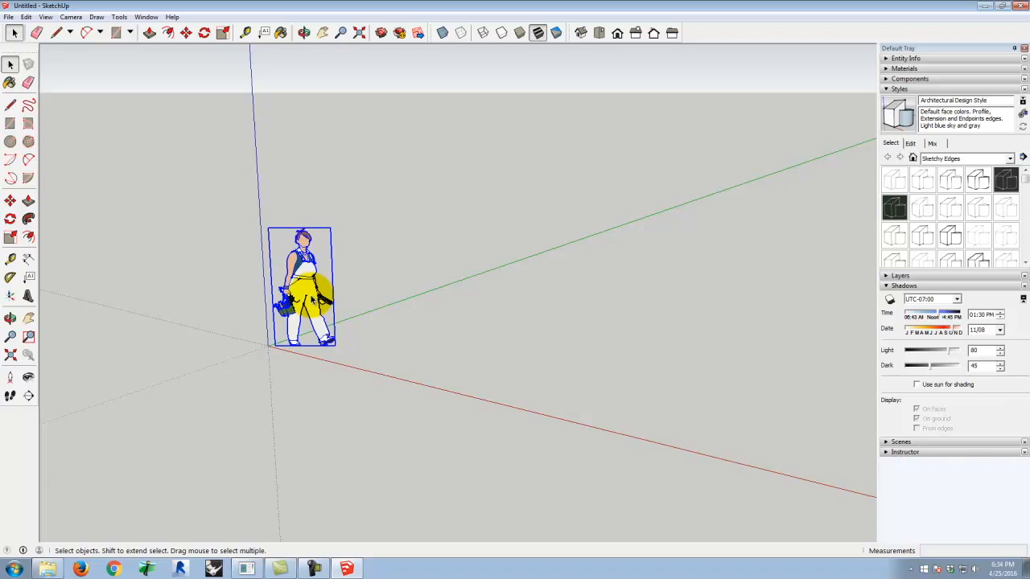
{"action": "key", "text": "Delete"}
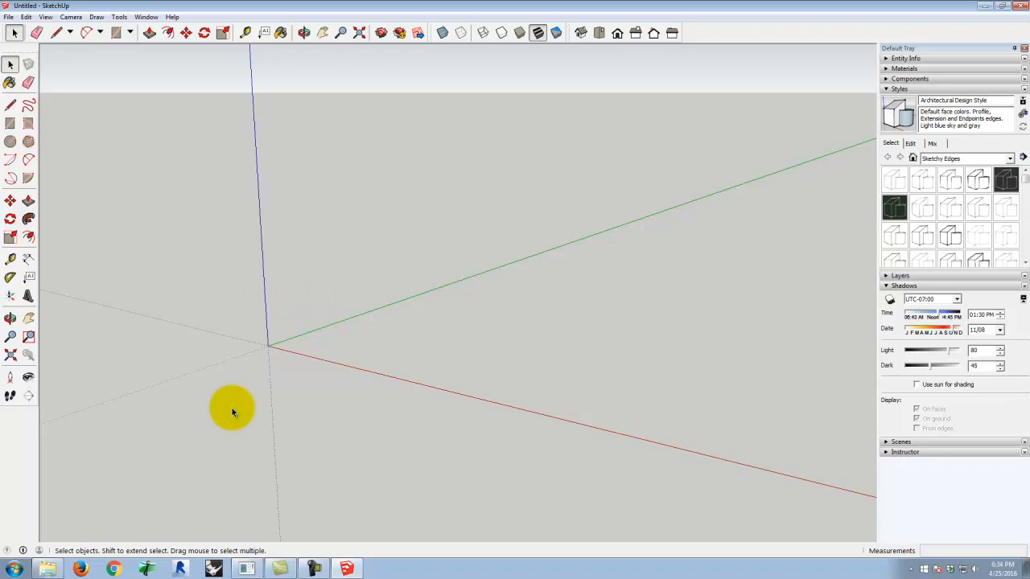
Step: Draw a 4' by 4' square with the Rectangle tool on the ground between the red and green axes
{"action": "left_click", "coordinate": [11, 124]}
{"action": "left_click", "coordinate": [502, 336]}
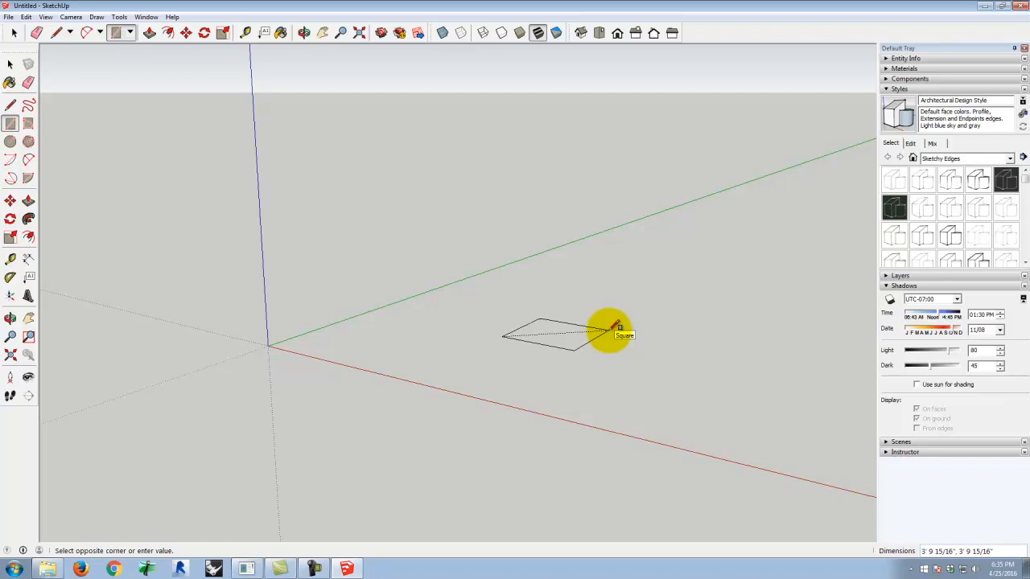
{"action": "key", "text": "Tab"}
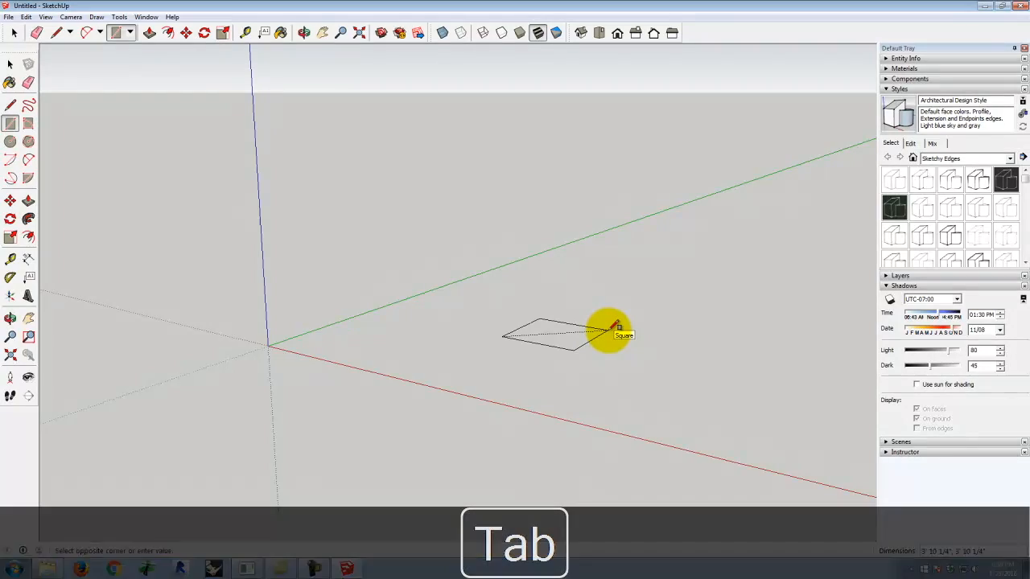
{"action": "type", "text": "4"}
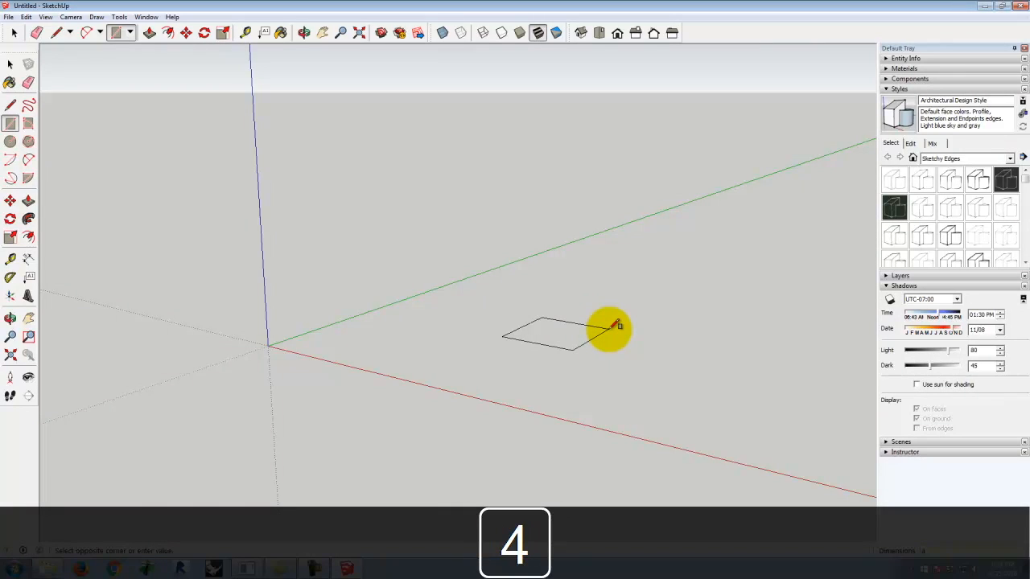
{"action": "type", "text": "',4'"}
{"action": "key", "text": "Return"}
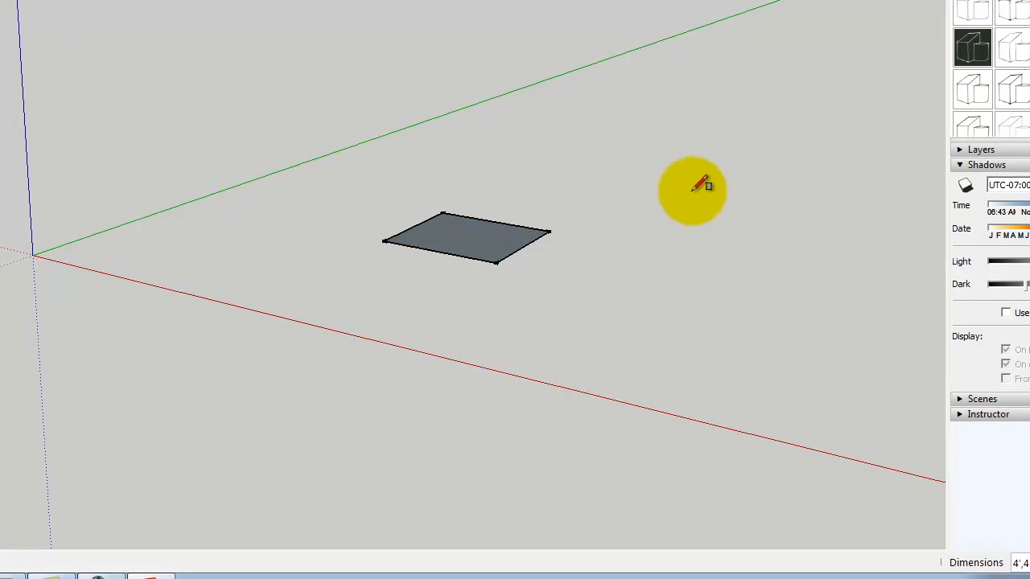
Step: Draw a second 4' by 4' square on the ground, farther from the origin than the first
{"action": "left_click", "coordinate": [659, 196]}
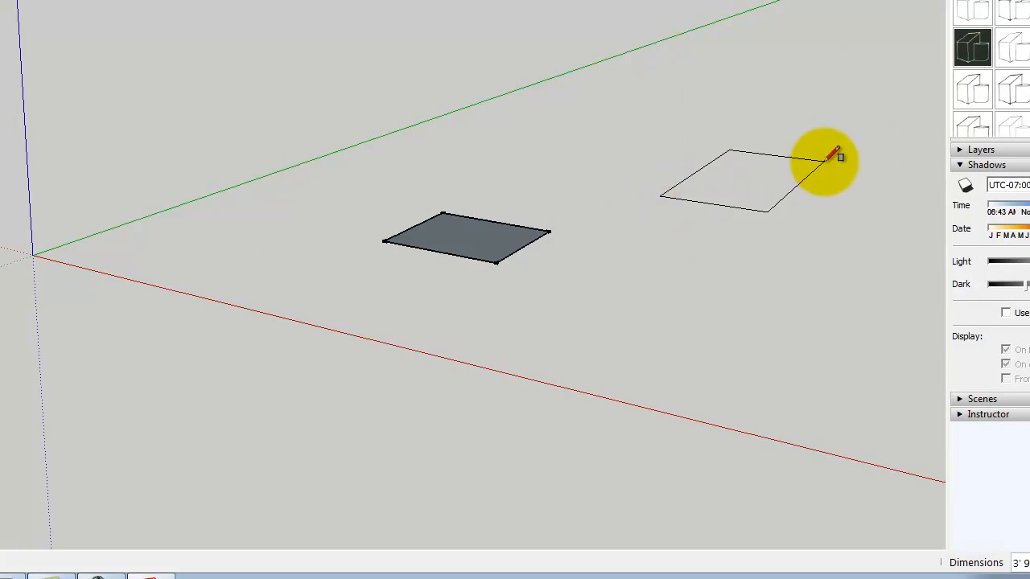
{"action": "key", "text": "Tab"}
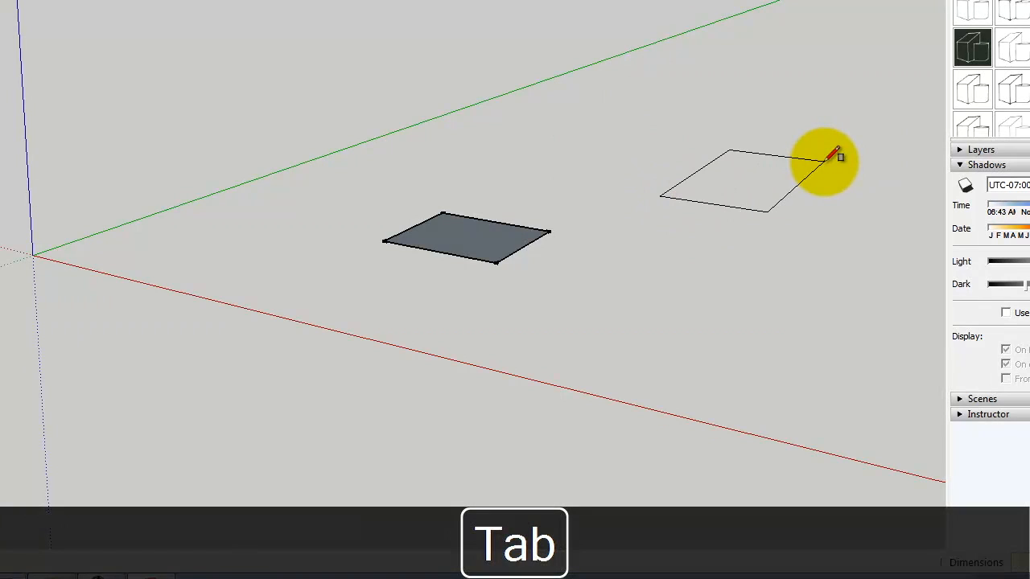
{"action": "type", "text": "4',4'"}
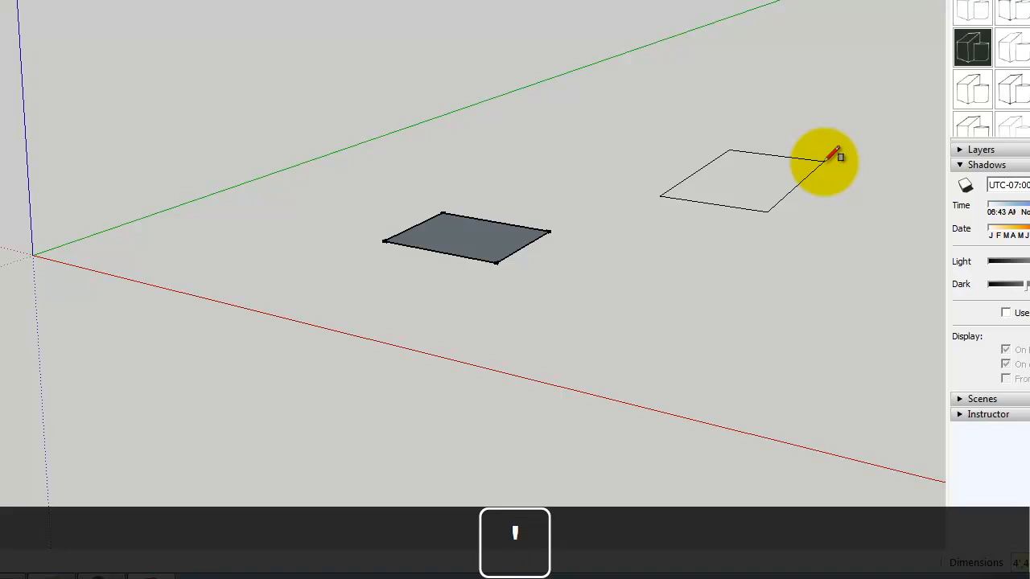
{"action": "key", "text": "Return"}
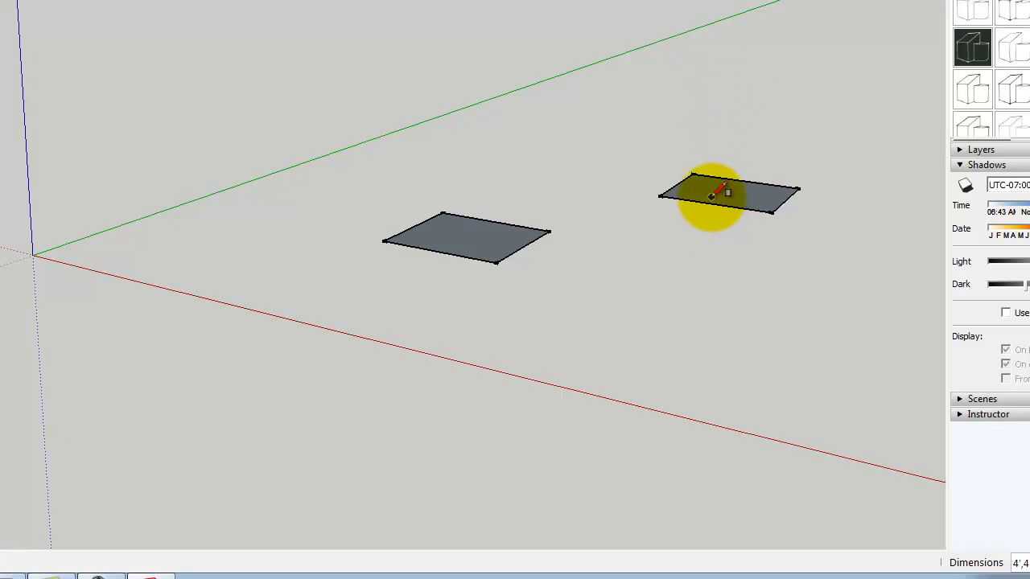
Step: Draw a third 4' by 4' square on the ground close to the origin, between the red and green axes
{"action": "left_click", "coordinate": [78, 255]}
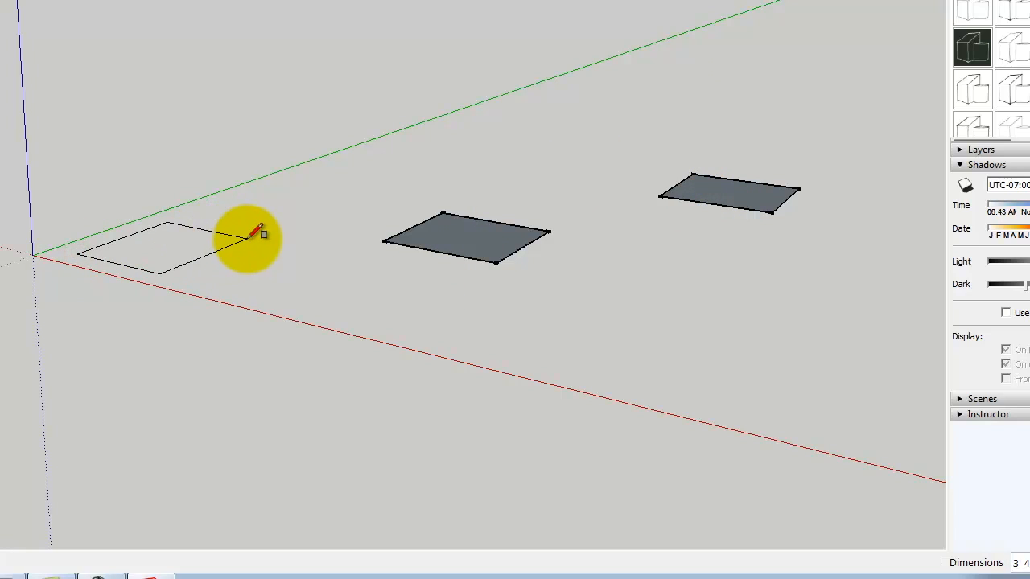
{"action": "key", "text": "Tab"}
{"action": "type", "text": "4"}
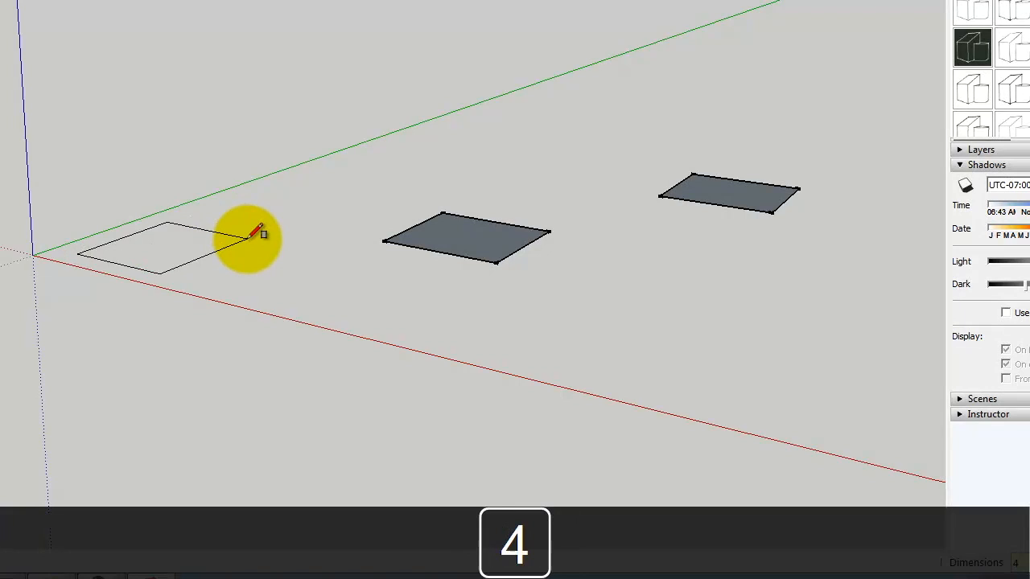
{"action": "type", "text": "',4"}
{"action": "key", "text": "Return"}
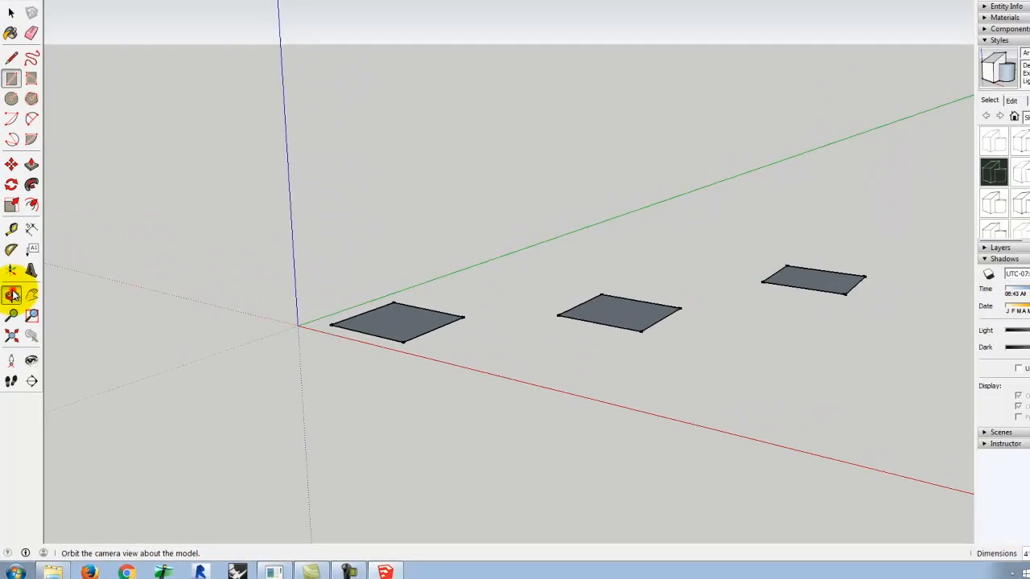
Step: Push/Pull the square nearest the origin upward to form a cube
{"action": "left_click", "coordinate": [11, 295]}
{"action": "left_click_drag", "start_coordinate": [212, 202], "coordinate": [169, 227]}
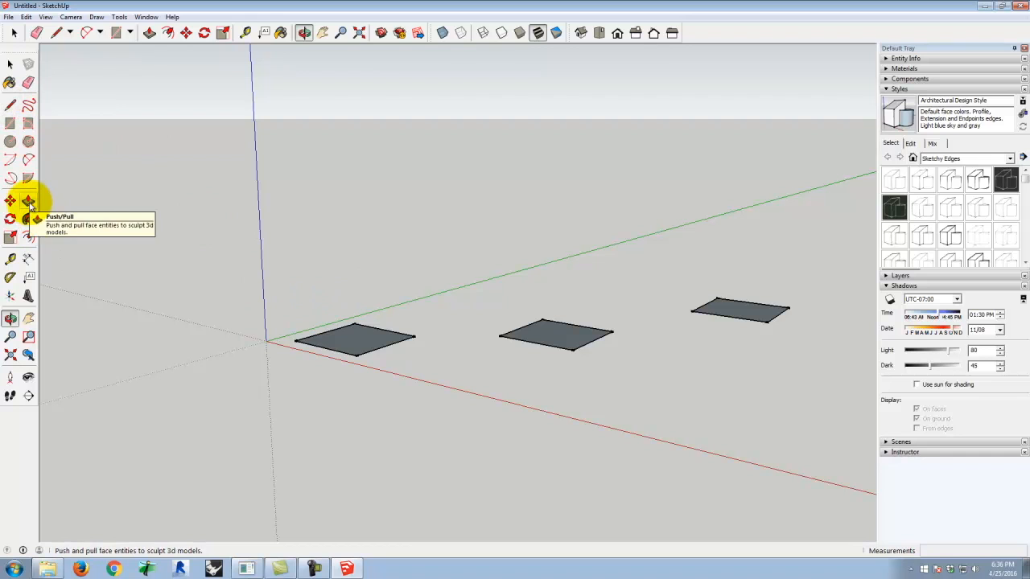
{"action": "left_click", "coordinate": [29, 203]}
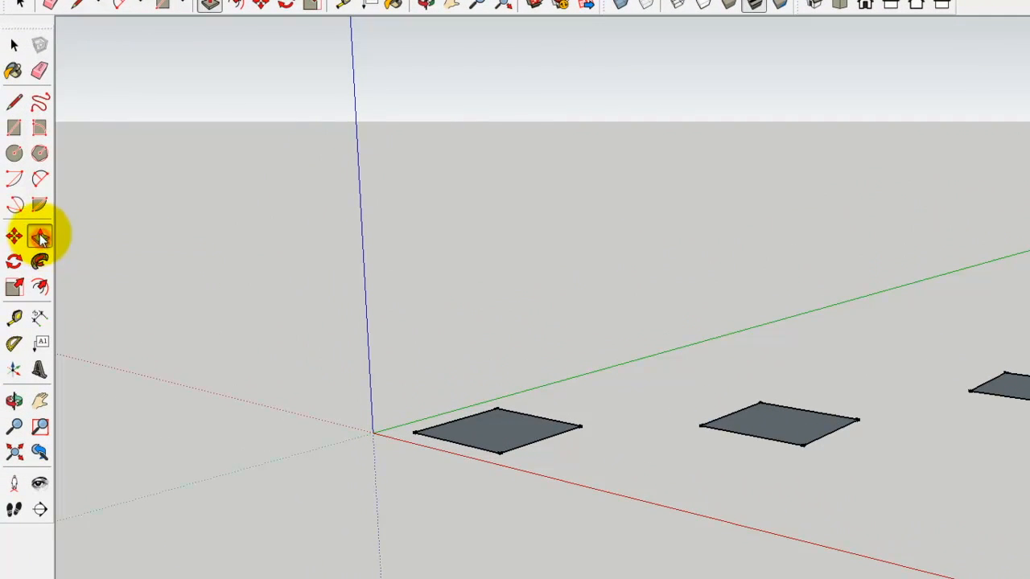
{"action": "left_click_drag", "start_coordinate": [499, 432], "coordinate": [489, 322]}
{"action": "key", "text": "Tab"}
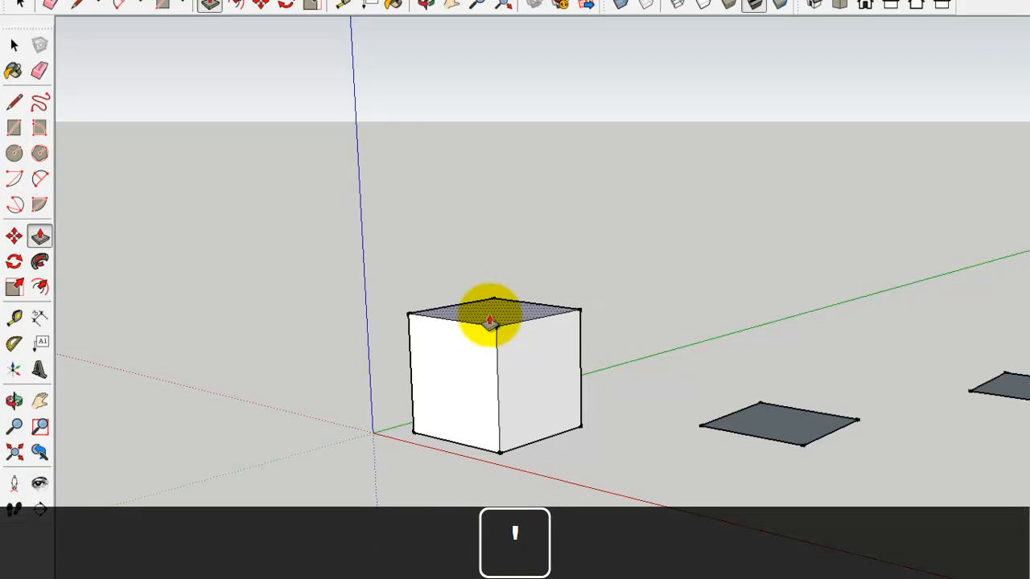
{"action": "key", "text": "Return"}
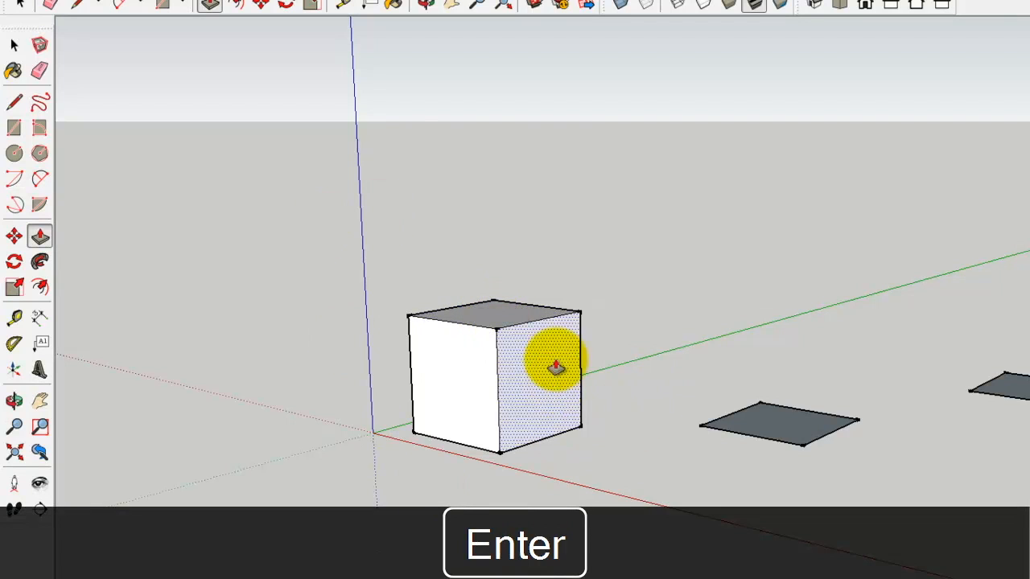
Step: Delete the two remaining flat squares beyond the cube
{"action": "left_click", "coordinate": [15, 46]}
{"action": "left_click_drag", "start_coordinate": [664, 193], "coordinate": [1029, 531]}
{"action": "key", "text": "Delete"}
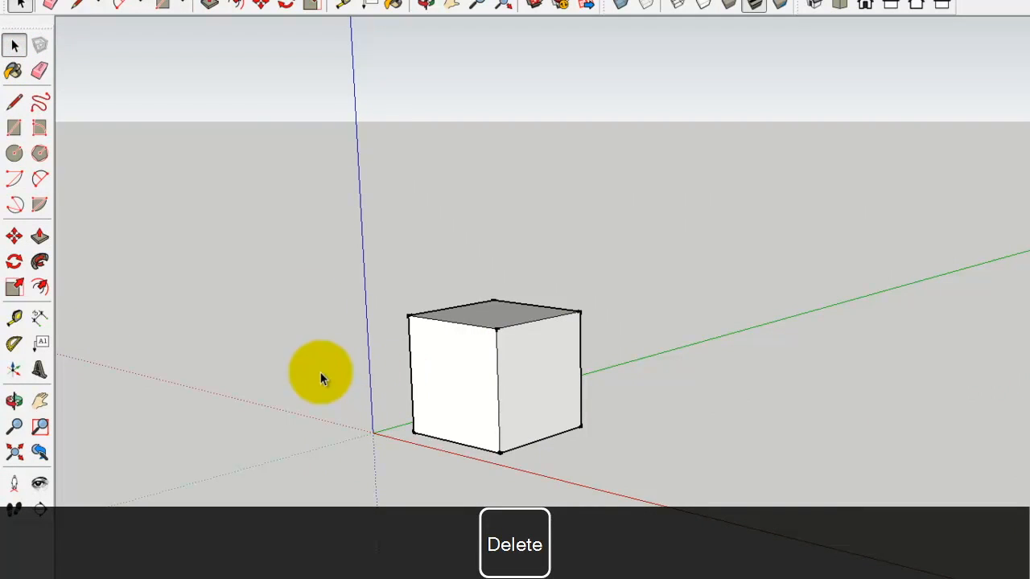
Step: Copy the entire cube and paste the duplicate farther along the red axis, apart from the original
{"action": "left_click", "coordinate": [14, 400]}
{"action": "left_click_drag", "start_coordinate": [198, 338], "coordinate": [306, 485]}
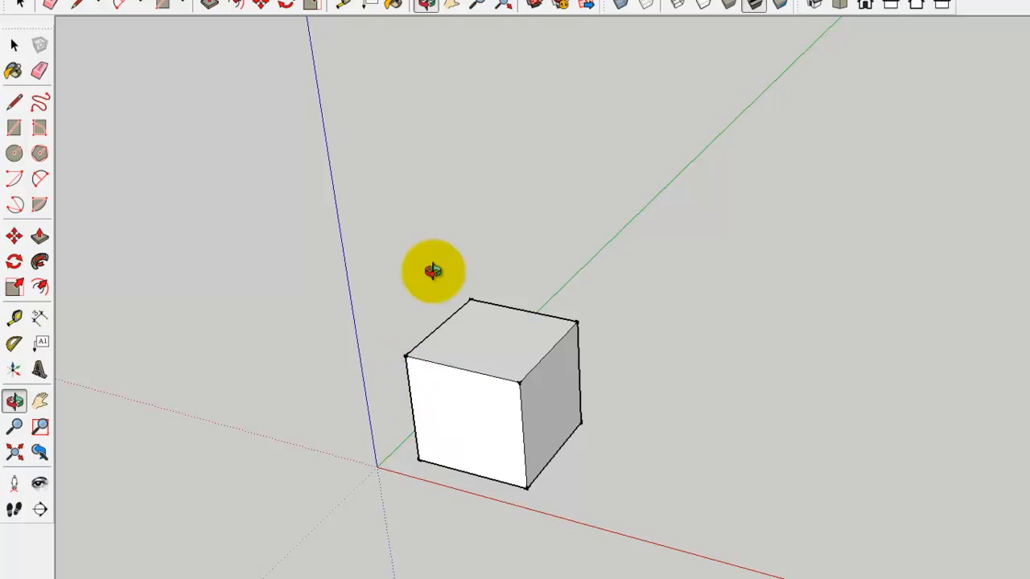
{"action": "left_click", "coordinate": [18, 46]}
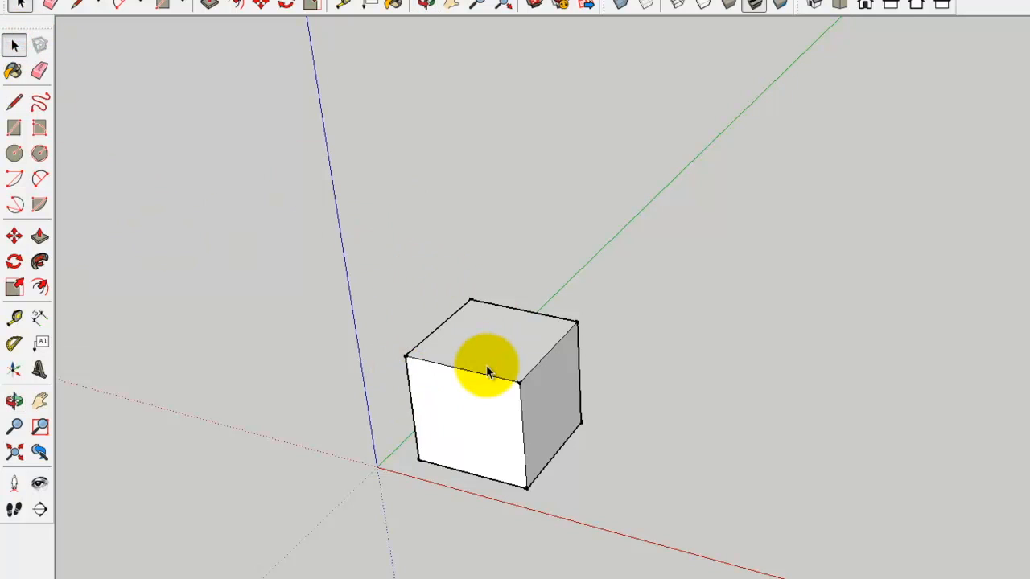
{"action": "left_click_drag", "start_coordinate": [365, 219], "coordinate": [676, 553]}
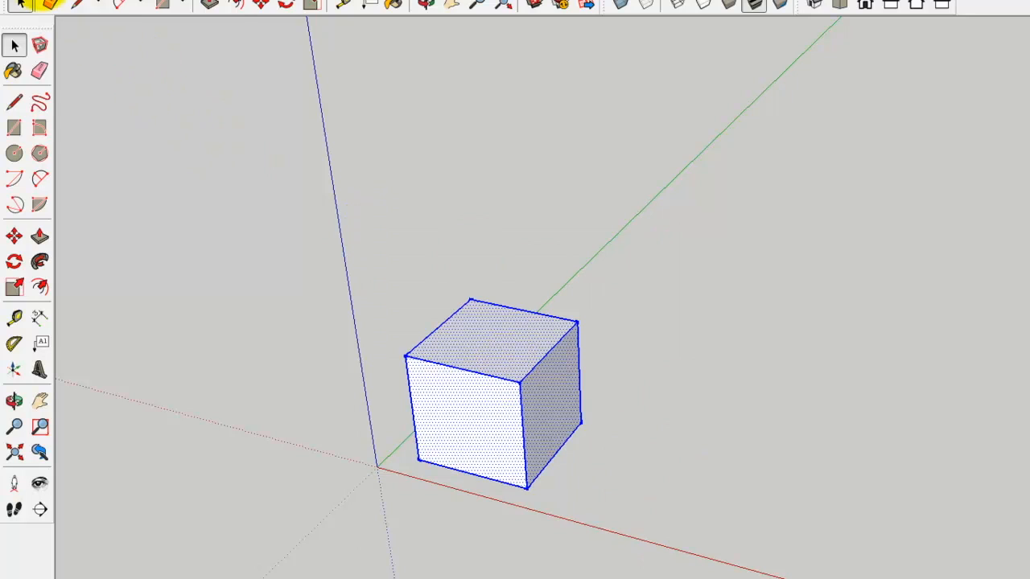
{"action": "left_click", "coordinate": [40, 0]}
{"action": "left_click", "coordinate": [63, 54]}
{"action": "left_click", "coordinate": [38, 0]}
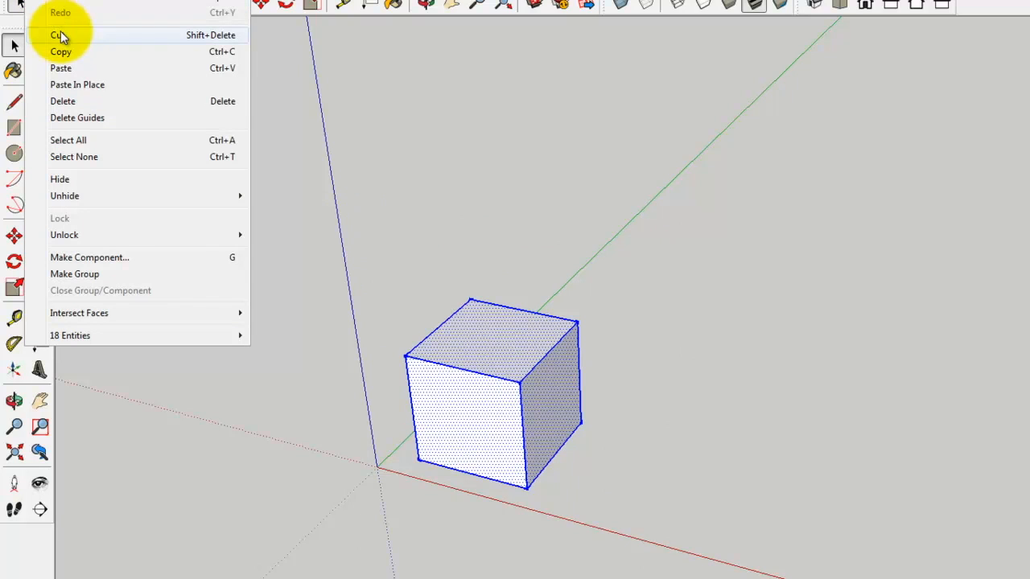
{"action": "left_click", "coordinate": [71, 68]}
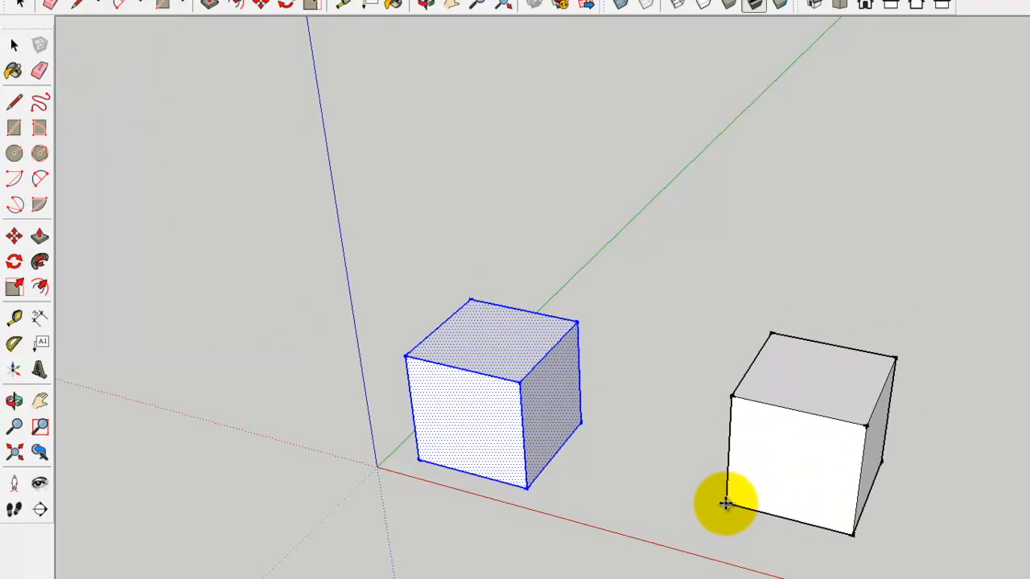
{"action": "left_click", "coordinate": [737, 497]}
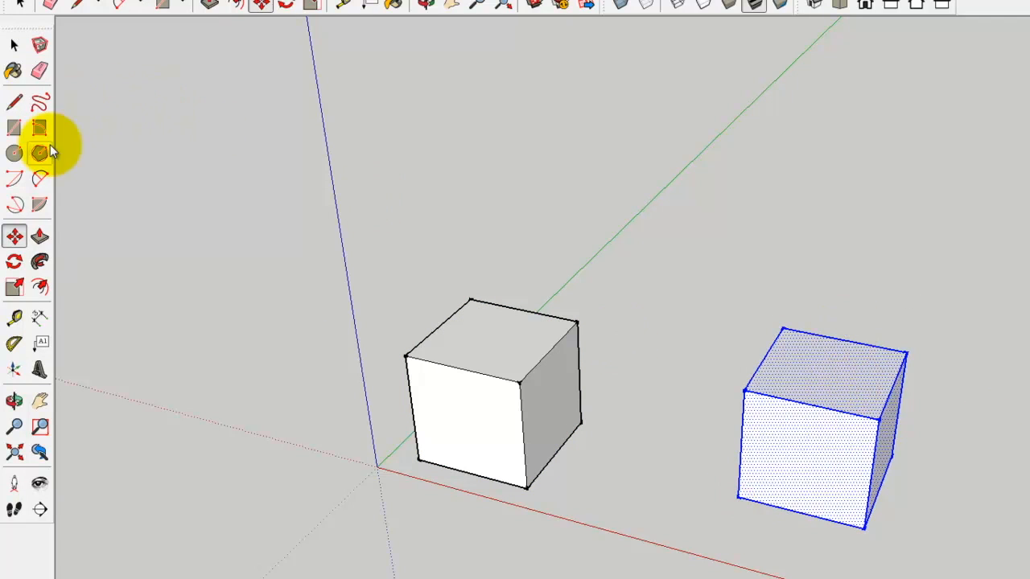
Step: Move the duplicate cube by its lower front corner onto the original cube's lower corner so the two cubes adjoin along the red axis
{"action": "left_click", "coordinate": [13, 238]}
{"action": "left_click", "coordinate": [737, 497]}
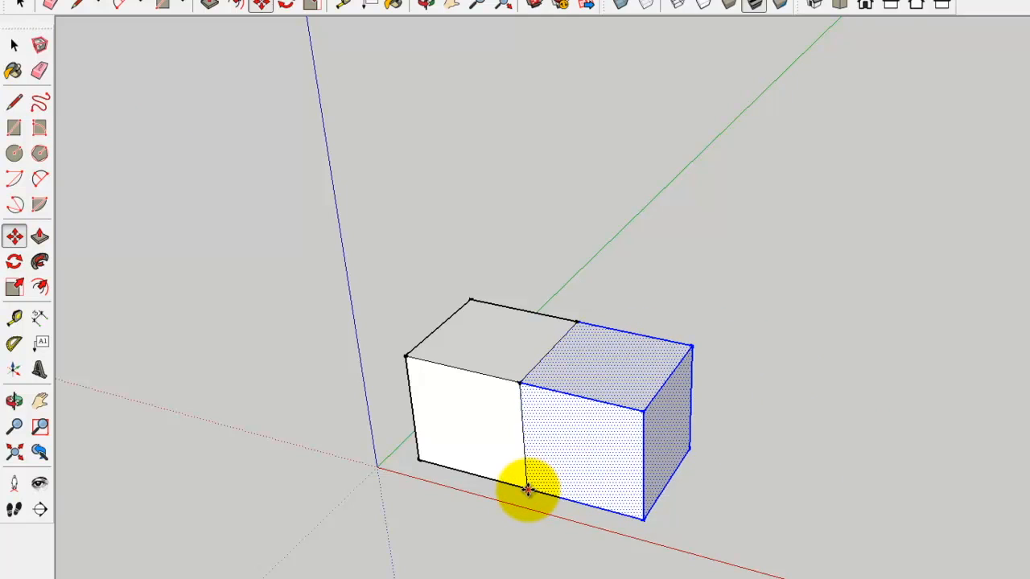
{"action": "left_click", "coordinate": [527, 489]}
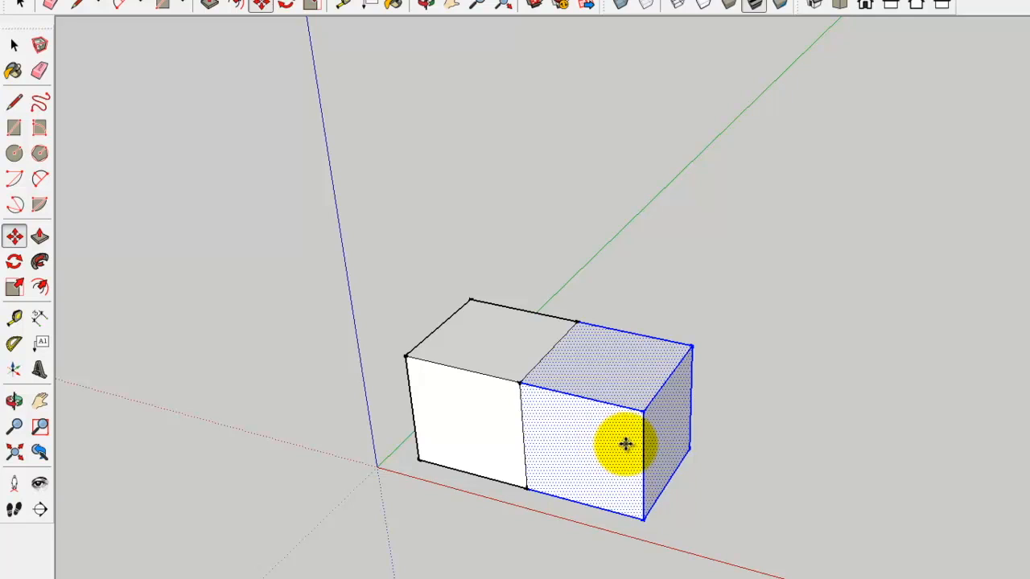
{"action": "left_click", "coordinate": [12, 47]}
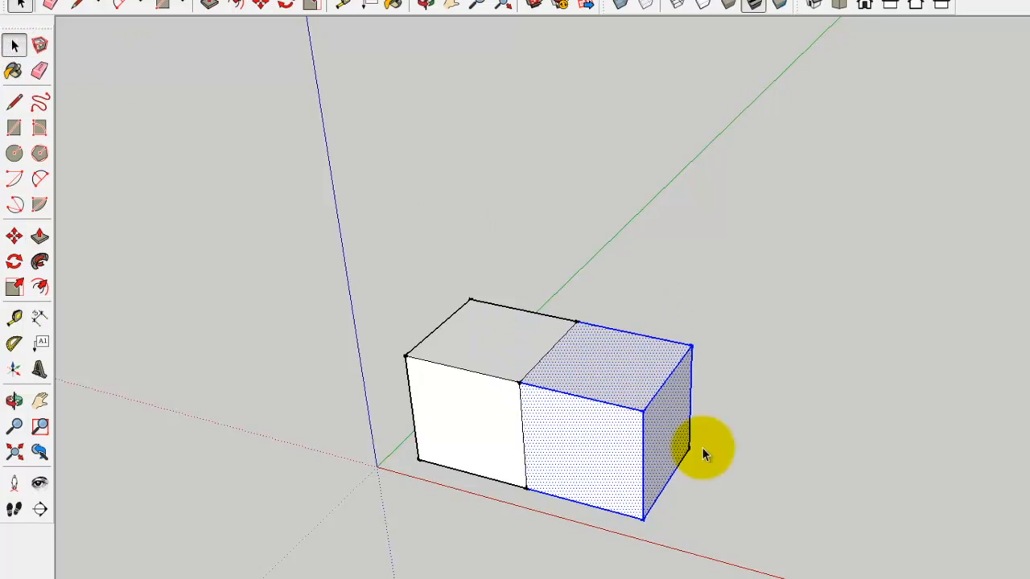
{"action": "left_click", "coordinate": [805, 492]}
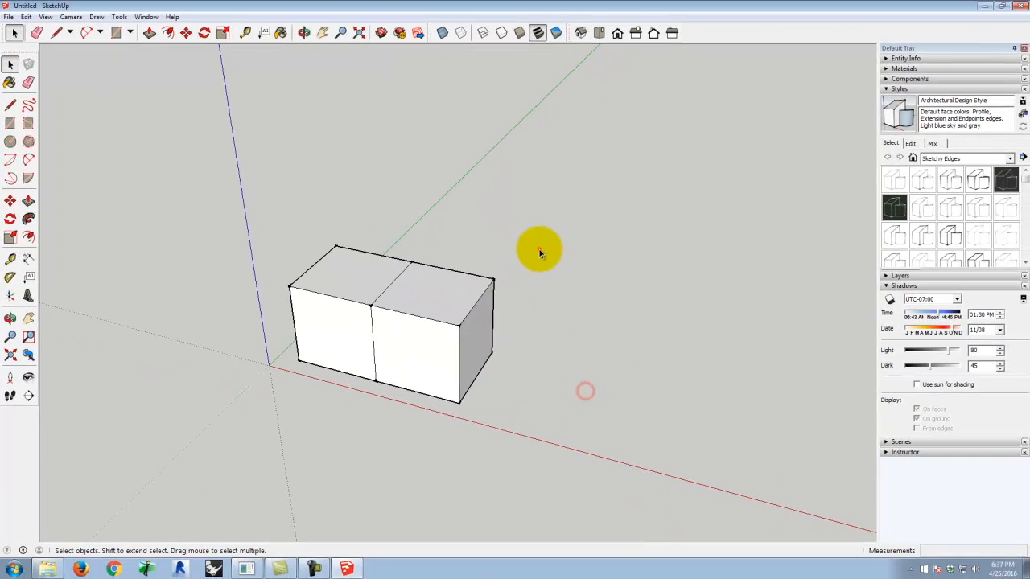
Step: Try to move the second cube away from the first by their shared lower corner, and undo back to the two separate cubes
{"action": "left_click_drag", "start_coordinate": [538, 252], "coordinate": [426, 437]}
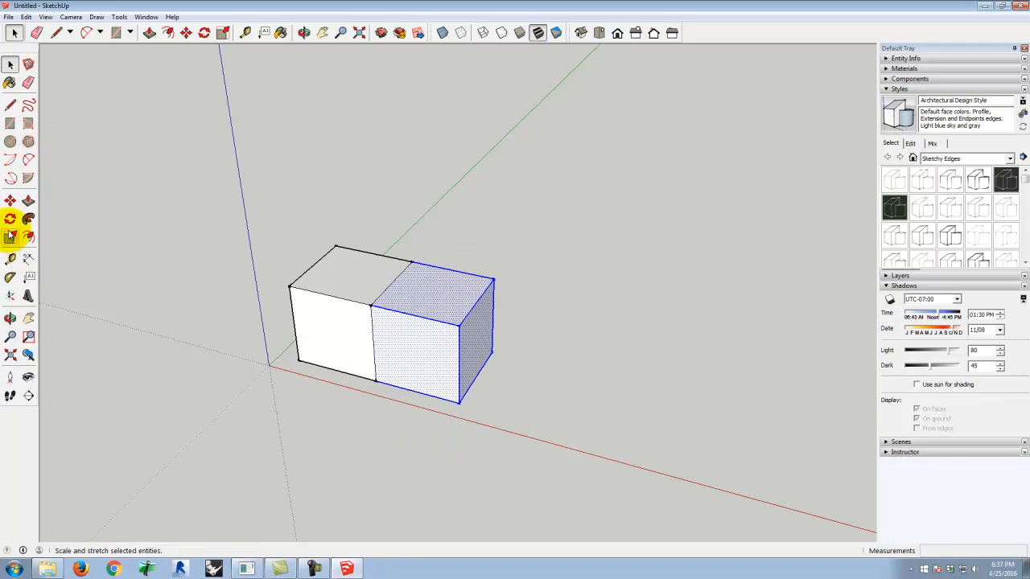
{"action": "left_click", "coordinate": [9, 201]}
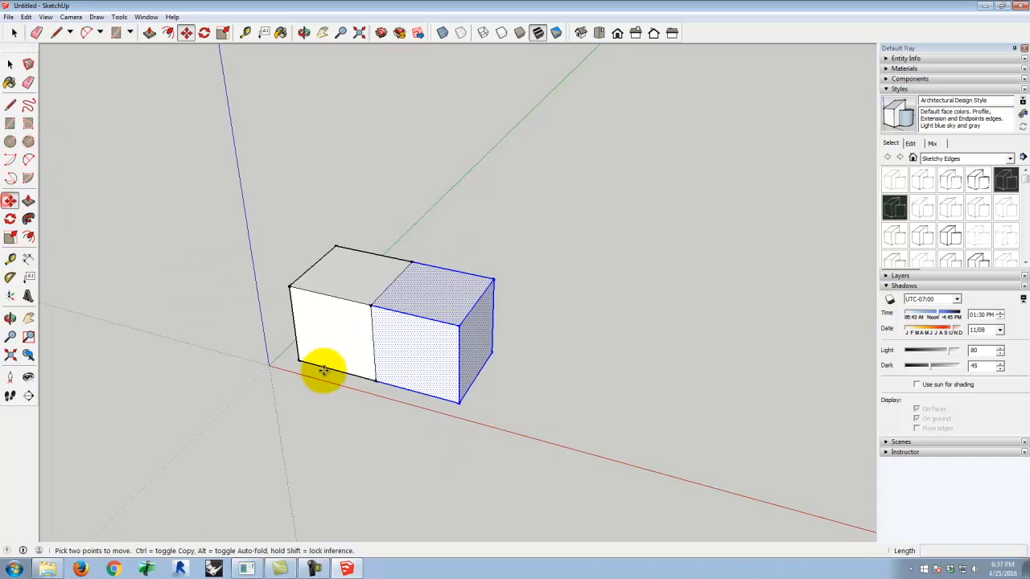
{"action": "left_click", "coordinate": [374, 379]}
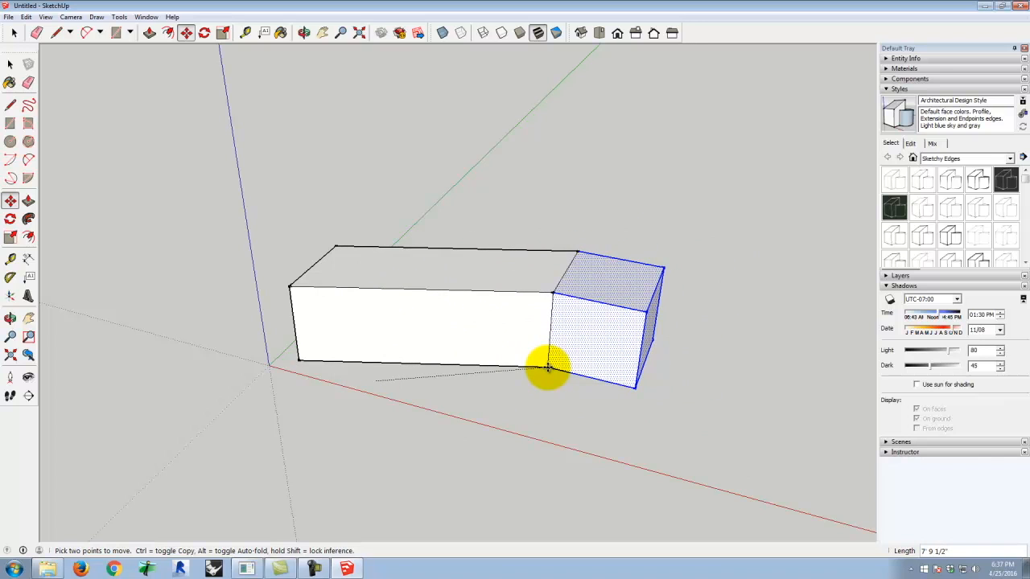
{"action": "key", "text": "ctrl+z"}
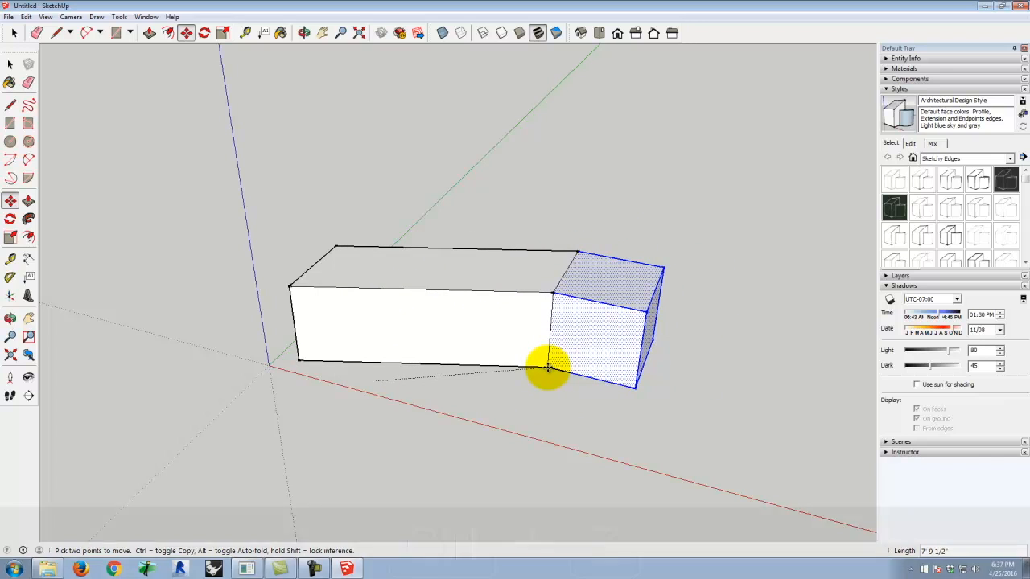
{"action": "key", "text": "ctrl+z"}
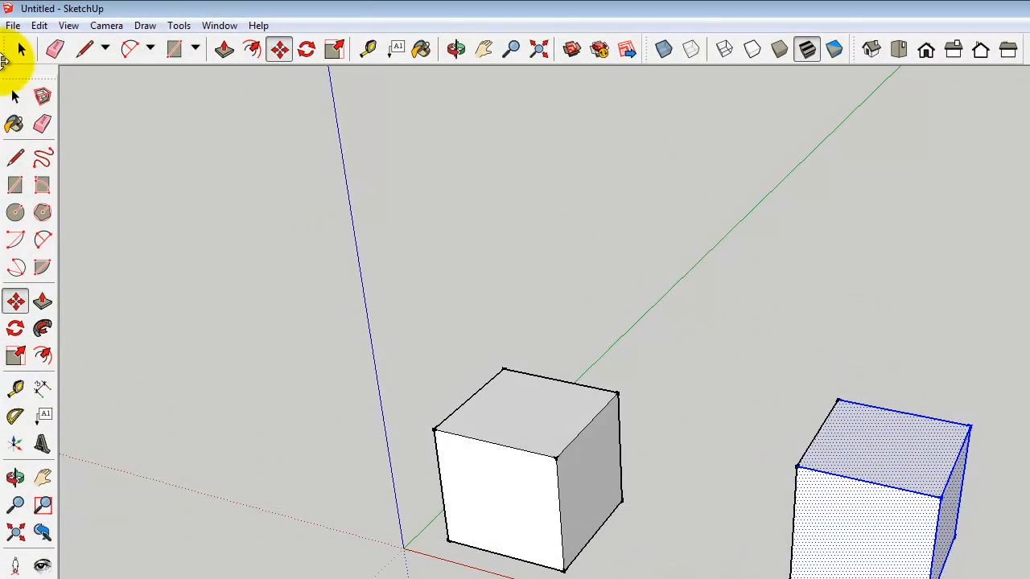
Step: Make the entire duplicate cube farther along the red axis into a group
{"action": "left_click", "coordinate": [14, 96]}
{"action": "left_click", "coordinate": [821, 276]}
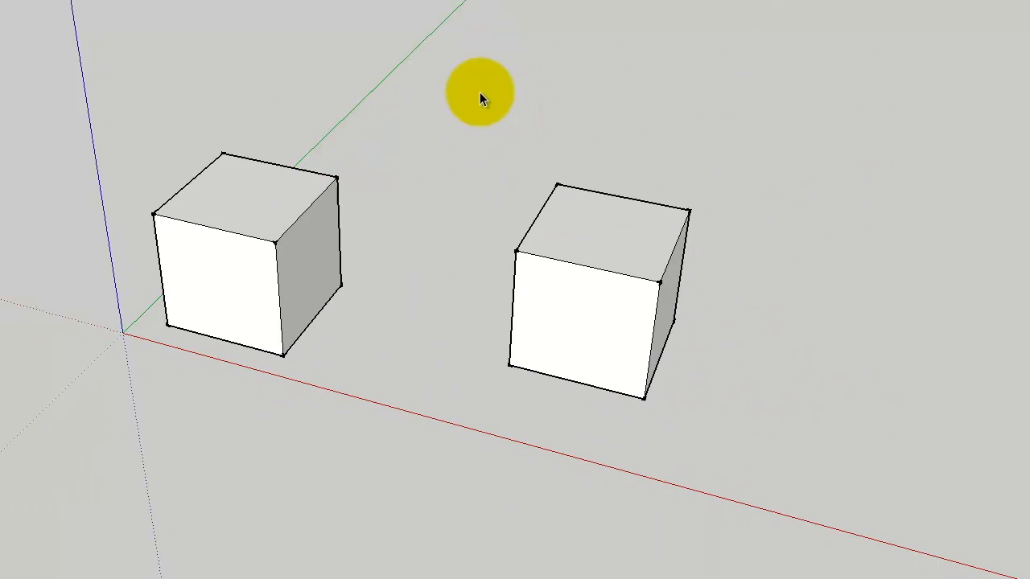
{"action": "left_click_drag", "start_coordinate": [655, 210], "coordinate": [954, 578]}
{"action": "left_click_drag", "start_coordinate": [744, 439], "coordinate": [743, 438]}
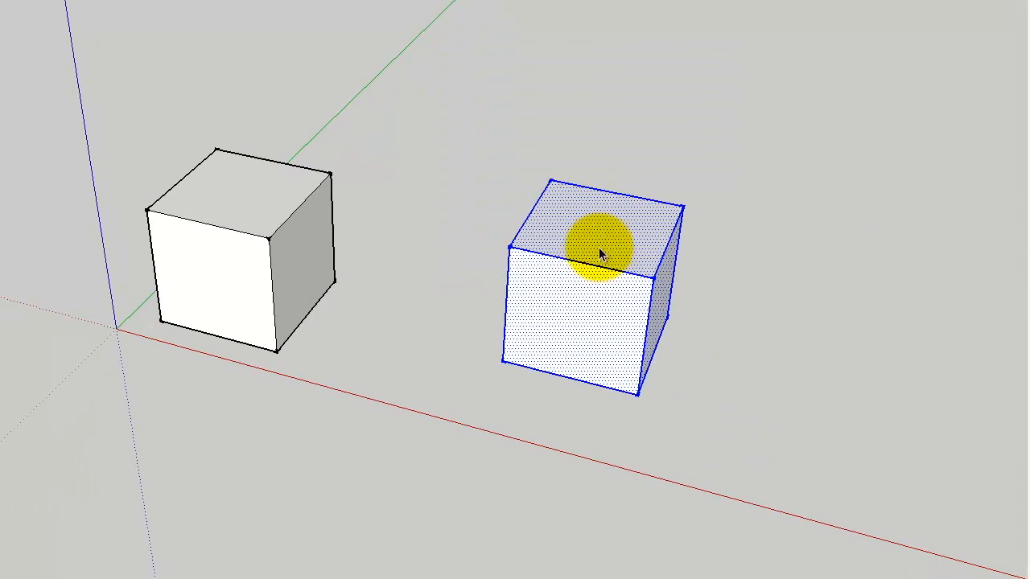
{"action": "right_click", "coordinate": [570, 266]}
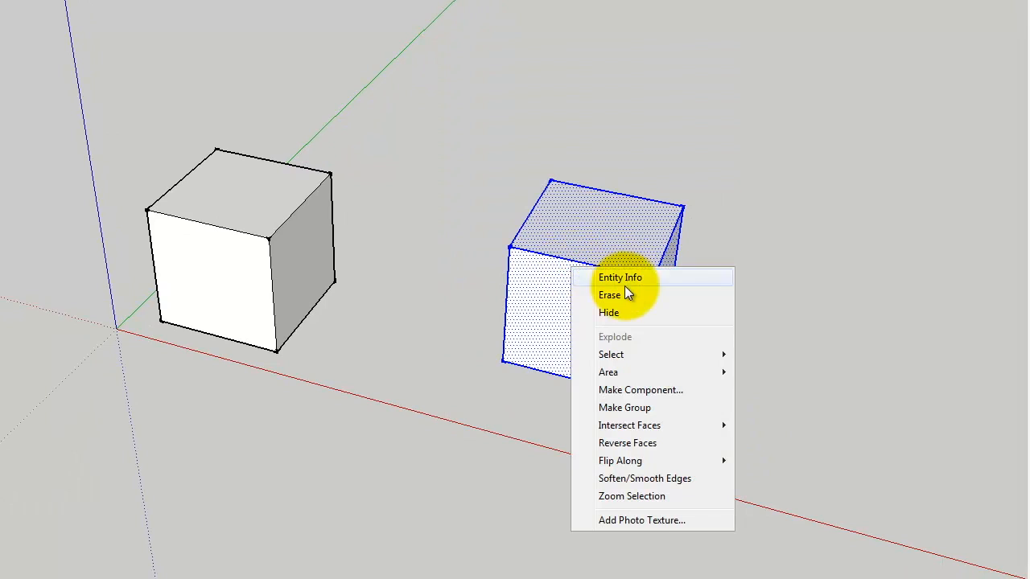
{"action": "left_click", "coordinate": [649, 407]}
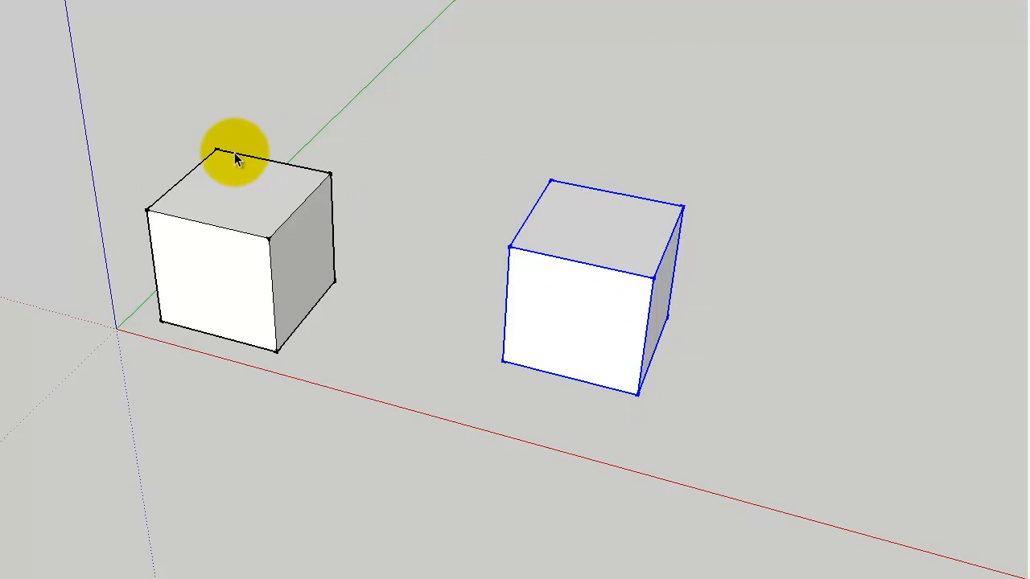
Step: Make the entire cube nearest the origin into a group
{"action": "left_click_drag", "start_coordinate": [52, 70], "coordinate": [387, 422]}
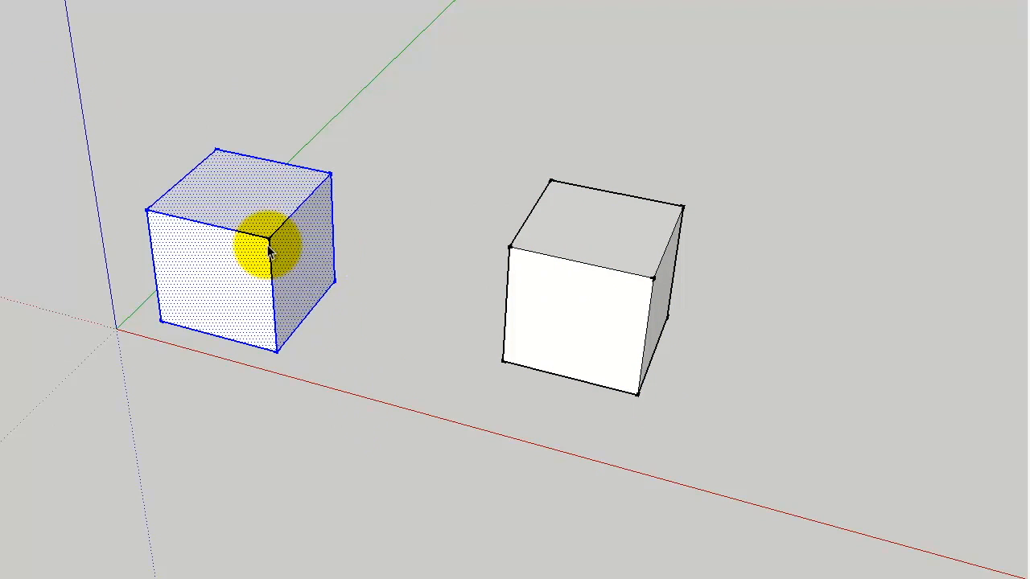
{"action": "right_click", "coordinate": [252, 259]}
{"action": "left_click", "coordinate": [351, 397]}
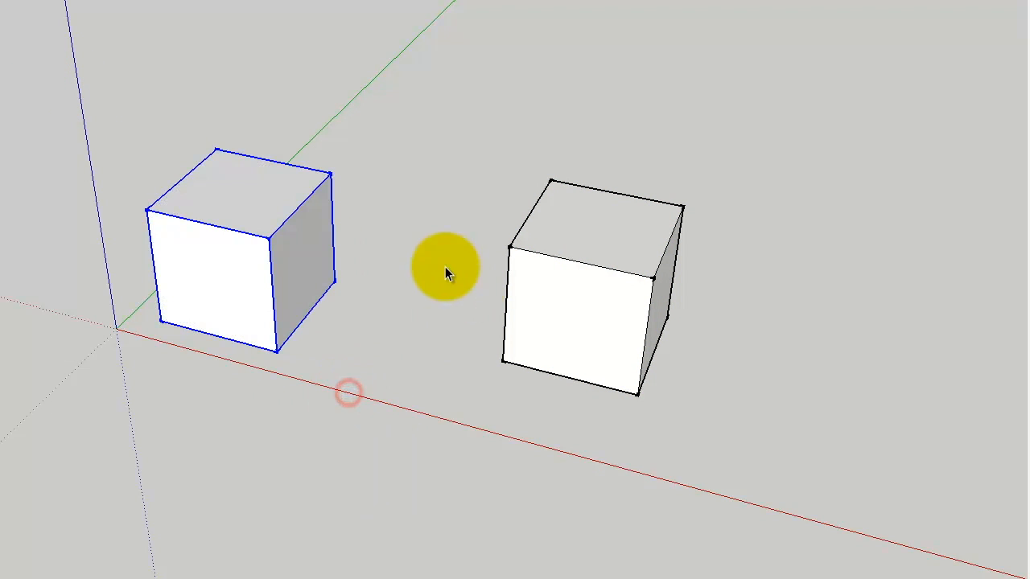
Step: Move the farther cube group by its lower front corner onto the first cube's lower corner so they sit side by side
{"action": "left_click", "coordinate": [559, 327]}
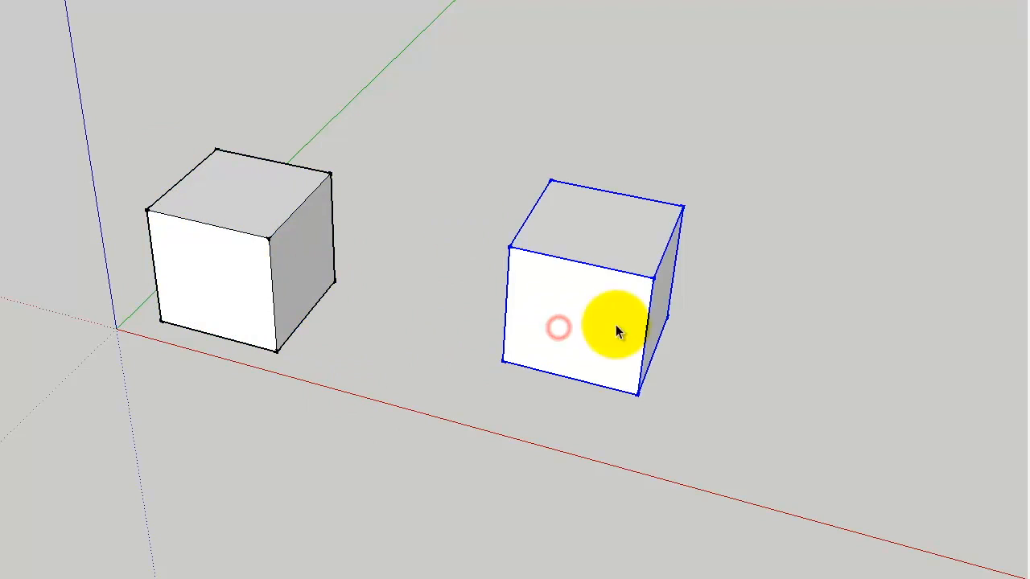
{"action": "left_click", "coordinate": [239, 162]}
{"action": "left_click", "coordinate": [566, 247]}
{"action": "key", "text": "m"}
{"action": "left_click", "coordinate": [503, 362]}
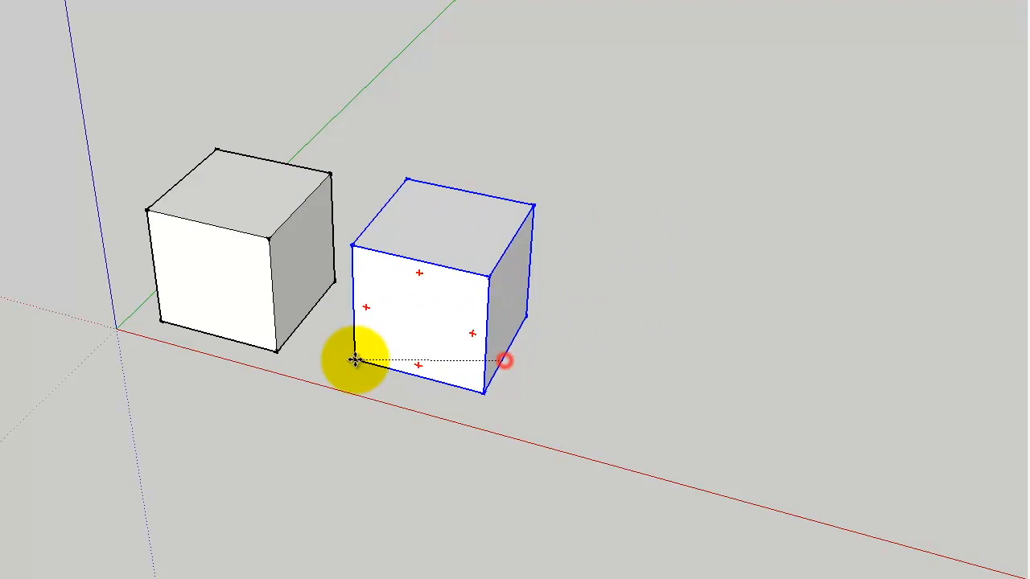
{"action": "left_click", "coordinate": [276, 352]}
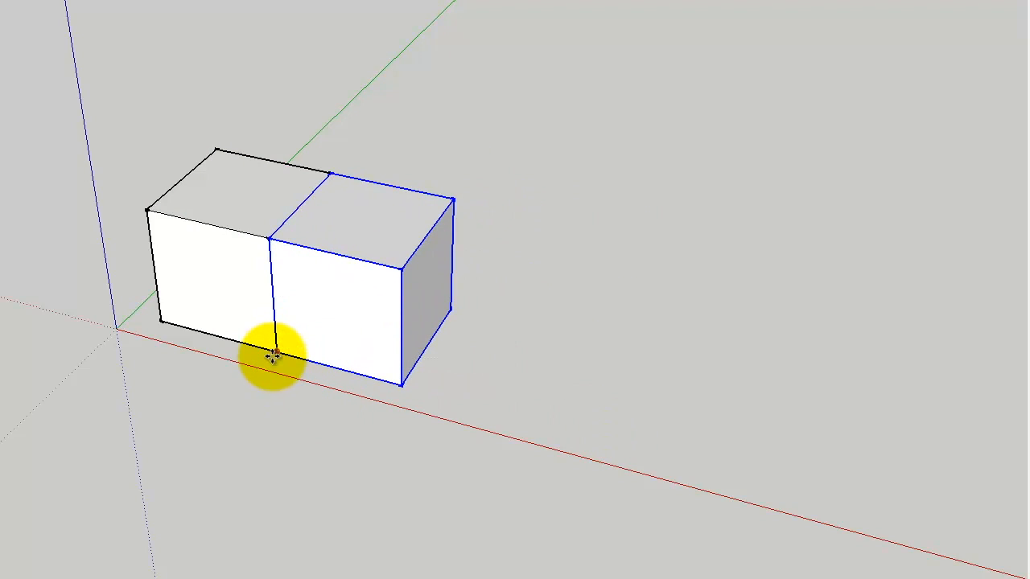
Step: Move the second cube group away from the first, and snap it back against the first cube's lower front corner
{"action": "left_click", "coordinate": [275, 352]}
{"action": "left_click", "coordinate": [475, 298]}
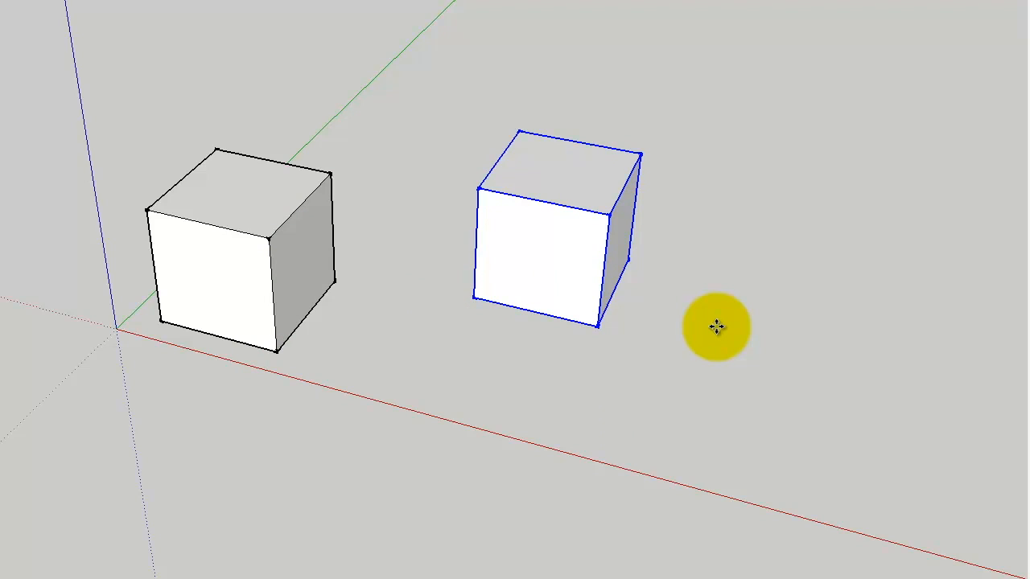
{"action": "left_click", "coordinate": [474, 299]}
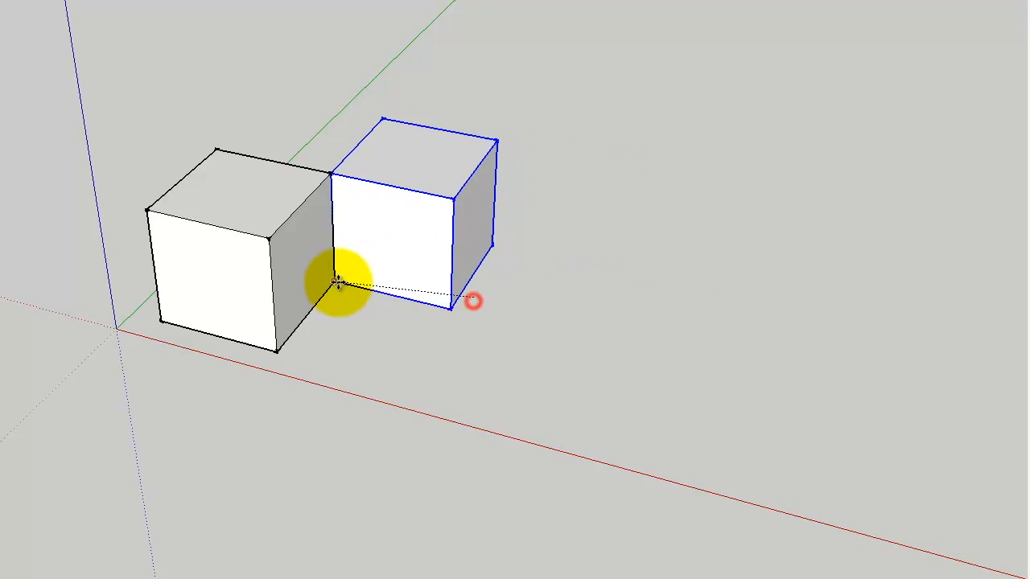
{"action": "left_click", "coordinate": [276, 355]}
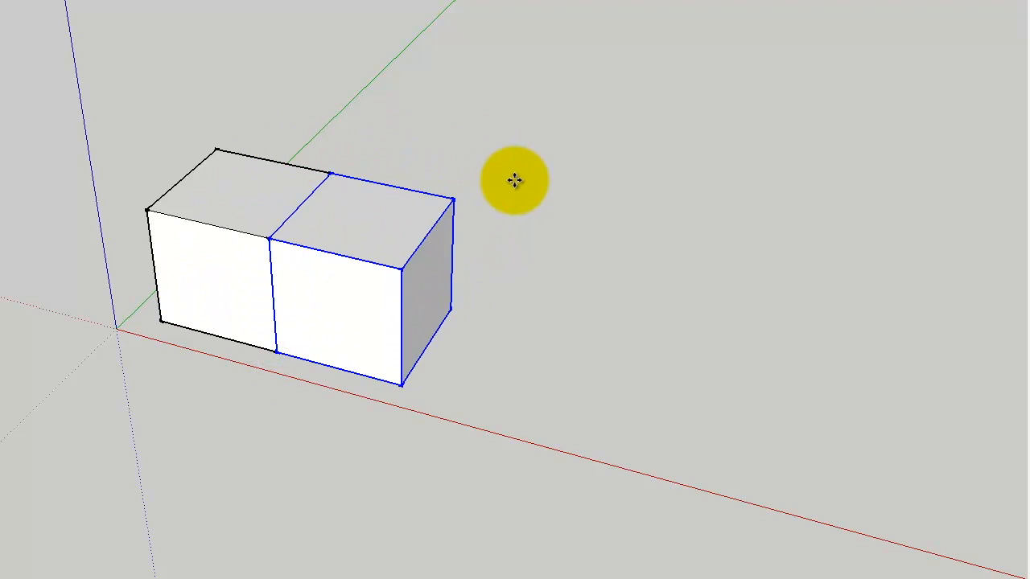
Step: Copy the end cube group twice along the red axis, corner to corner at 4' spacing, to make a row of four cubes
{"action": "mouse_move", "coordinate": [374, 315]}
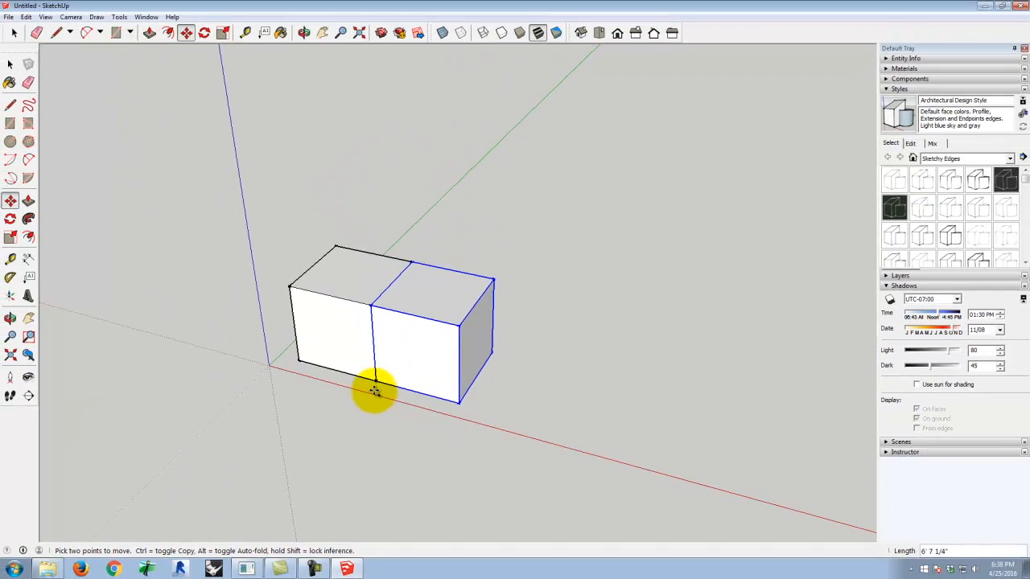
{"action": "left_click", "coordinate": [378, 382]}
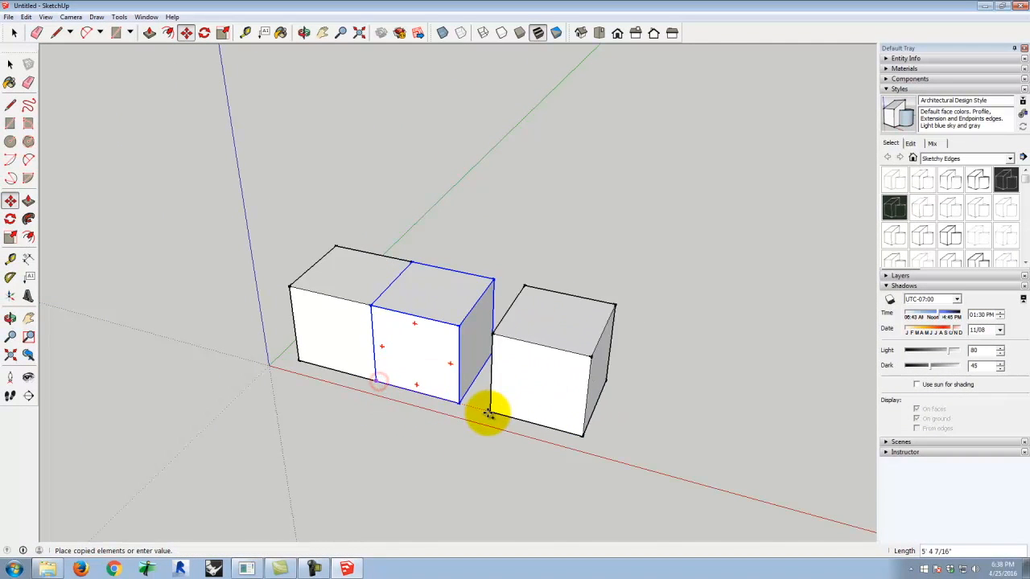
{"action": "left_click", "coordinate": [458, 402]}
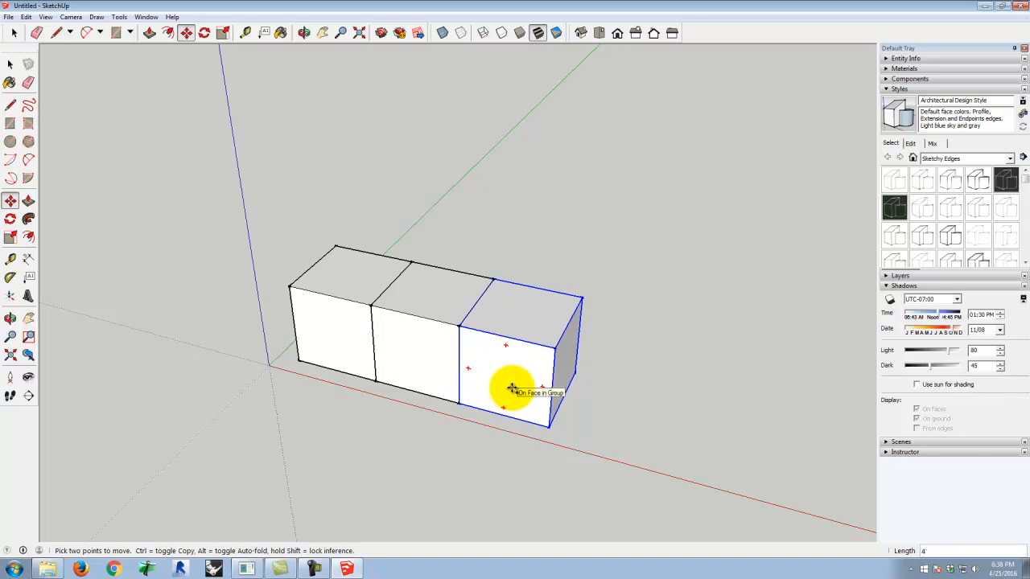
{"action": "key", "text": "ctrl"}
{"action": "left_click", "coordinate": [460, 403]}
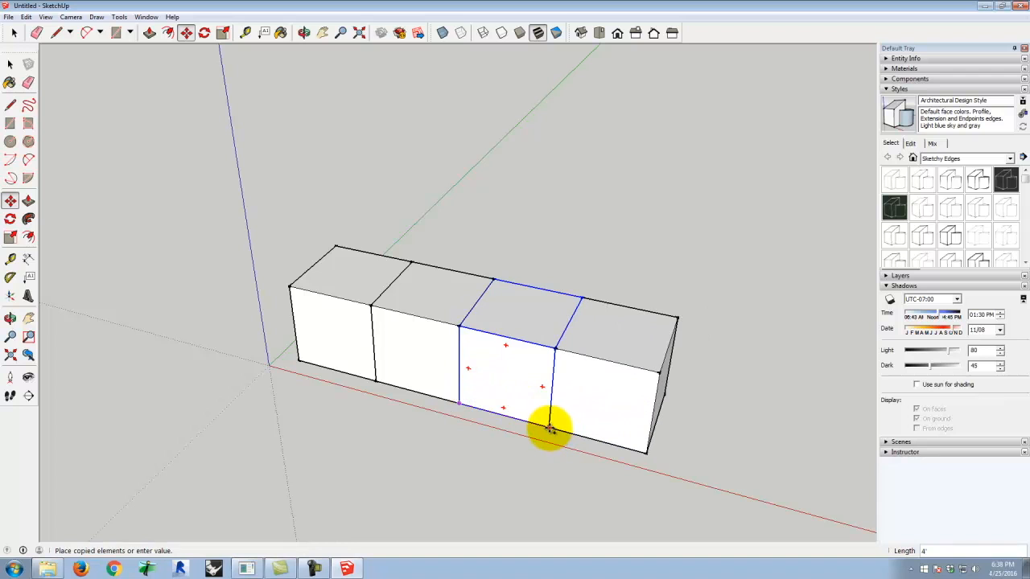
{"action": "left_click", "coordinate": [549, 428]}
{"action": "key", "text": "ctrl"}
{"action": "left_click", "coordinate": [580, 409]}
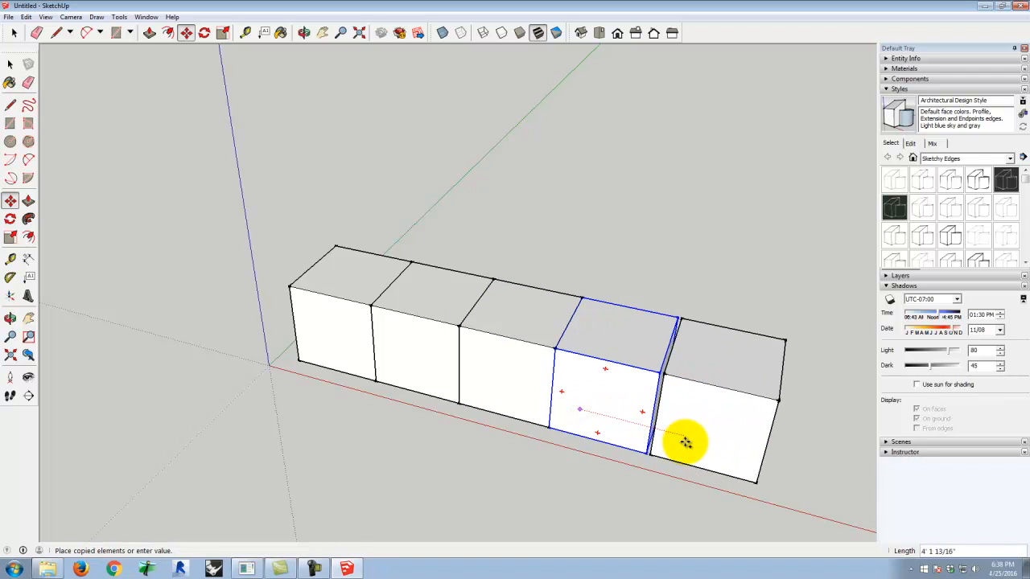
{"action": "key", "text": "Escape"}
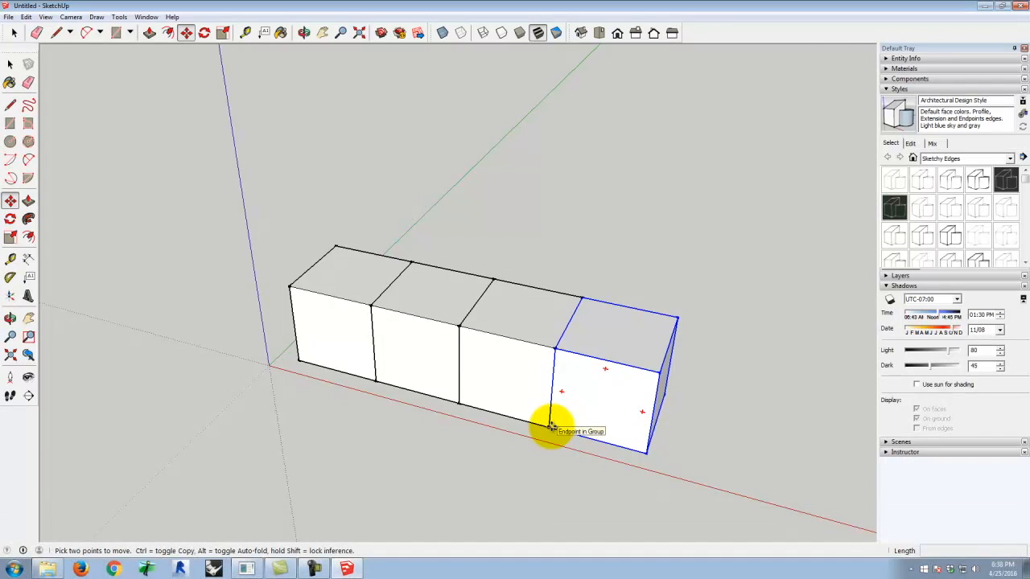
{"action": "left_click", "coordinate": [550, 425]}
{"action": "key", "text": "Escape"}
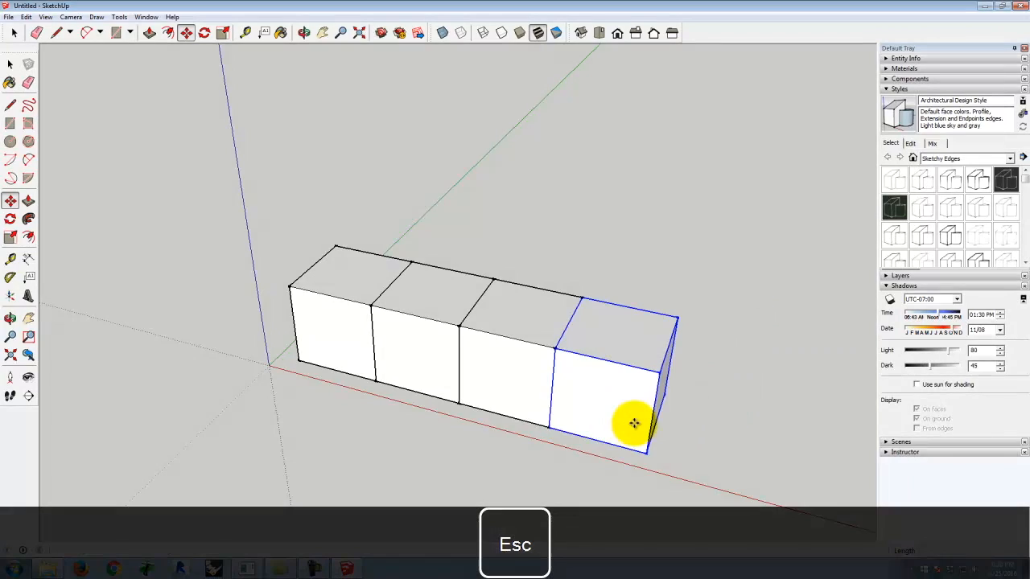
Step: Copy the end cube four more times along the red axis, each 4' farther, to extend the row to eight adjoining cubes
{"action": "left_click", "coordinate": [548, 427]}
{"action": "key", "text": "ctrl"}
{"action": "left_click", "coordinate": [647, 453]}
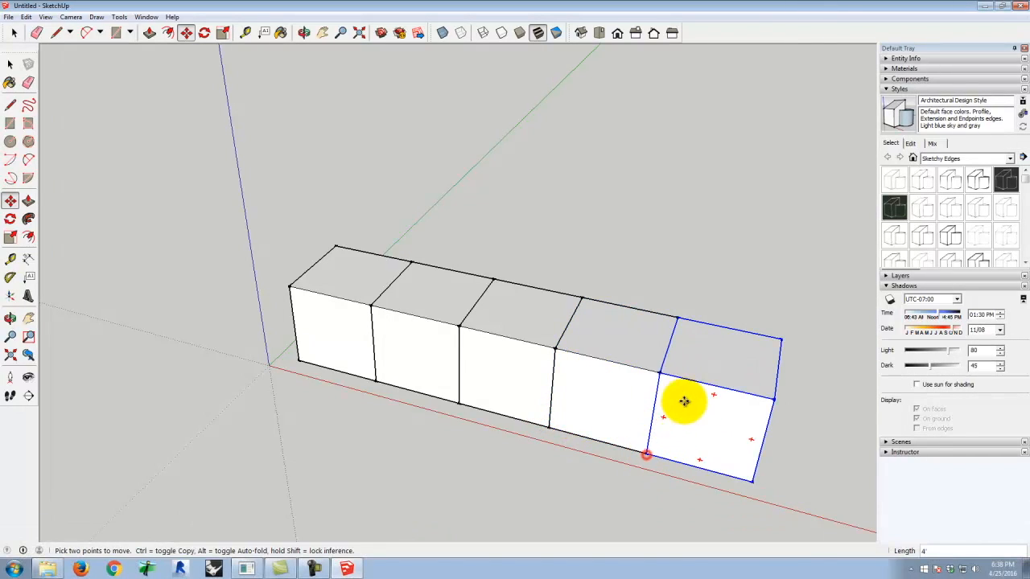
{"action": "left_click", "coordinate": [648, 451]}
{"action": "key", "text": "ctrl"}
{"action": "left_click", "coordinate": [754, 478]}
{"action": "left_click", "coordinate": [755, 480]}
{"action": "key", "text": "ctrl"}
{"action": "scroll", "coordinate": [540, 403], "scroll_direction": "down", "scroll_amount": 3}
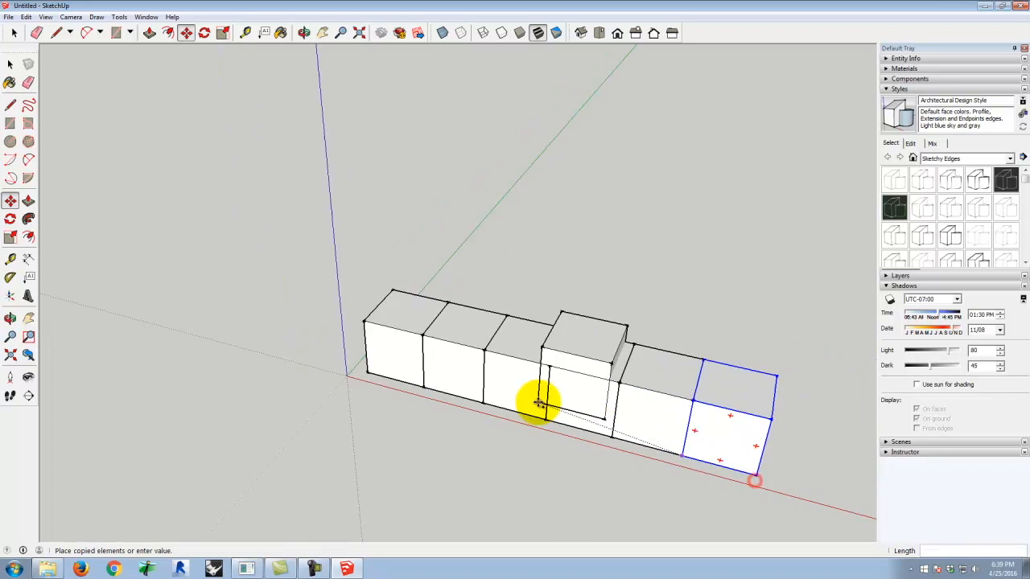
{"action": "left_click", "coordinate": [713, 470]}
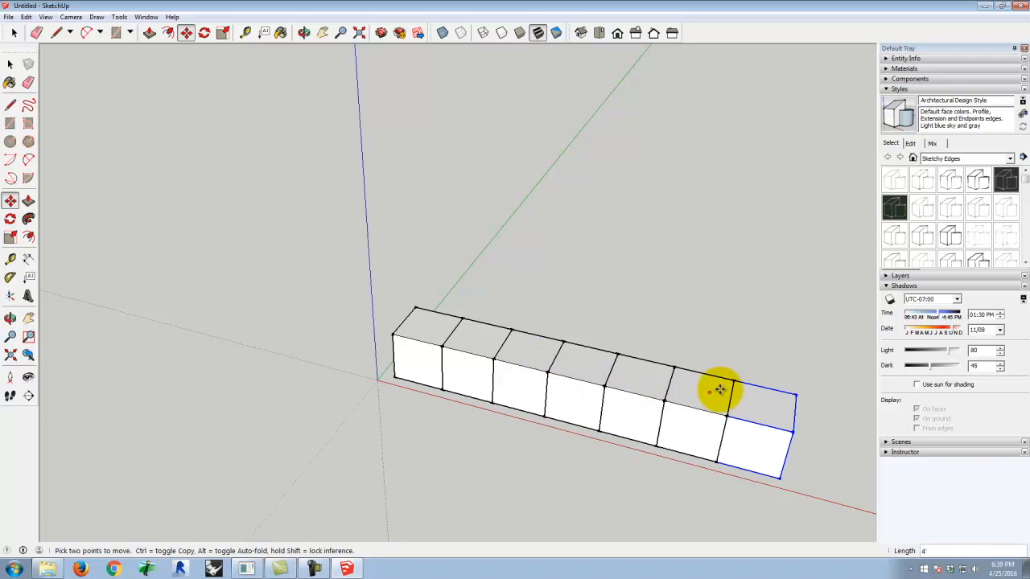
{"action": "left_click", "coordinate": [717, 461]}
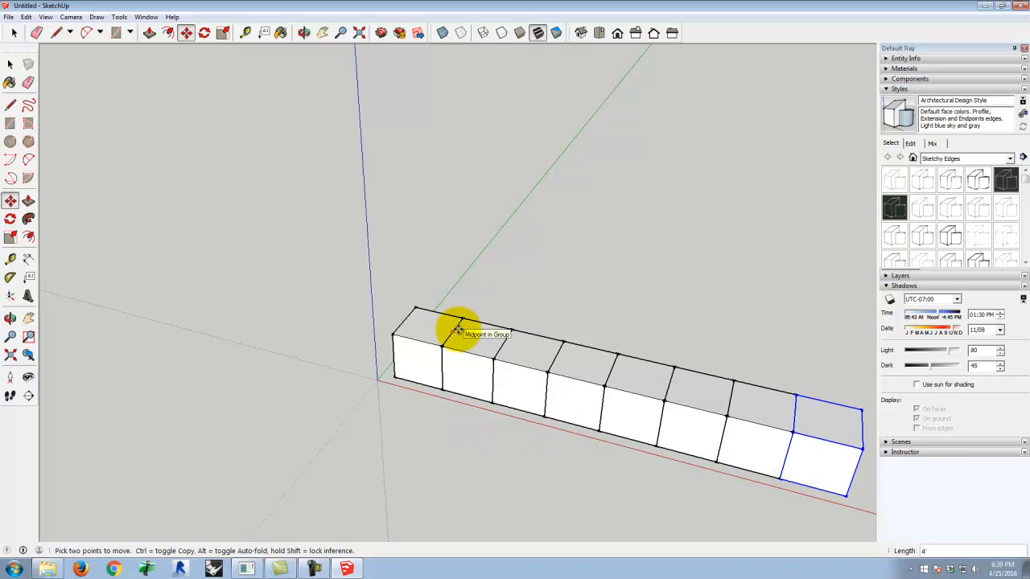
Step: Select the whole row of eight cubes and copy it corner to corner 4' along the green axis
{"action": "left_click", "coordinate": [10, 64]}
{"action": "scroll", "coordinate": [326, 273], "scroll_direction": "down", "scroll_amount": 2}
{"action": "left_click_drag", "start_coordinate": [257, 237], "coordinate": [760, 474]}
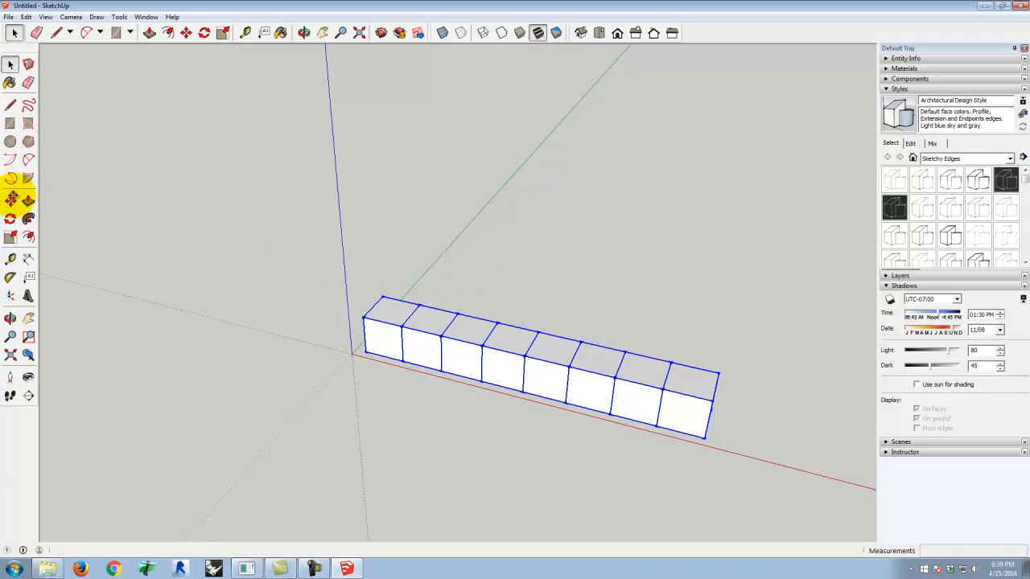
{"action": "left_click", "coordinate": [11, 197]}
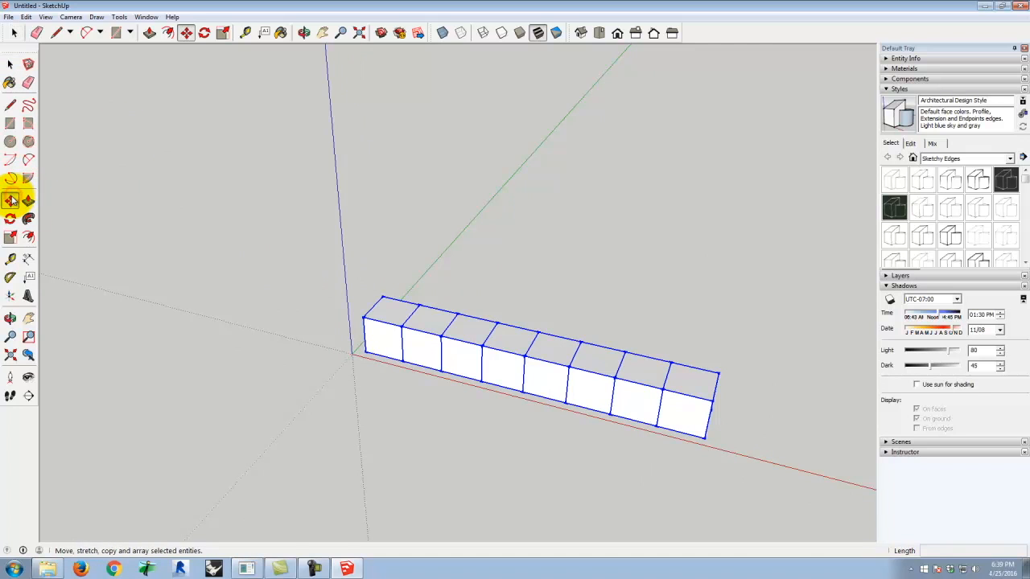
{"action": "left_click", "coordinate": [365, 317]}
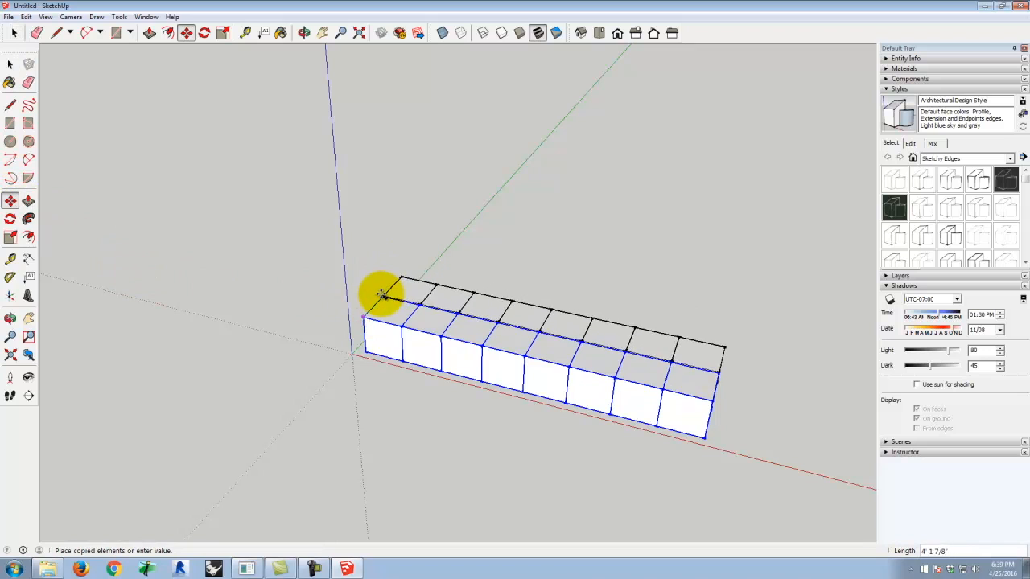
{"action": "left_click", "coordinate": [381, 296]}
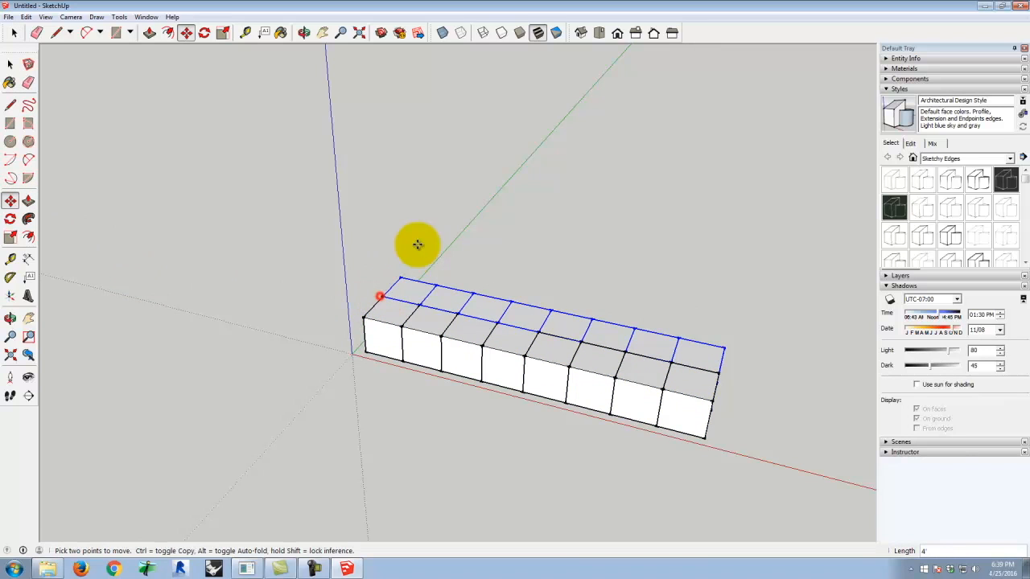
{"action": "left_click", "coordinate": [383, 292]}
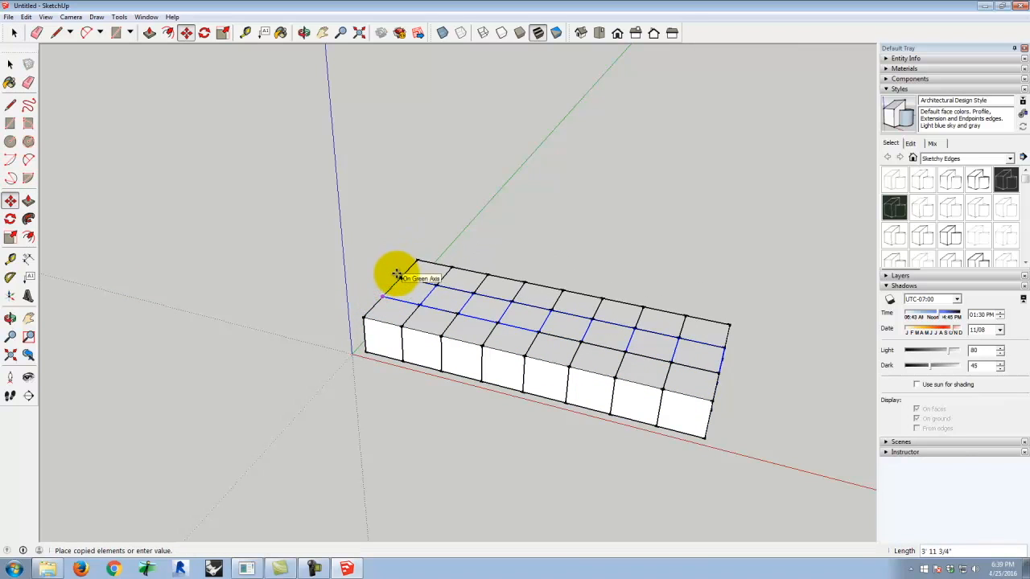
{"action": "key", "text": "ctrl+z"}
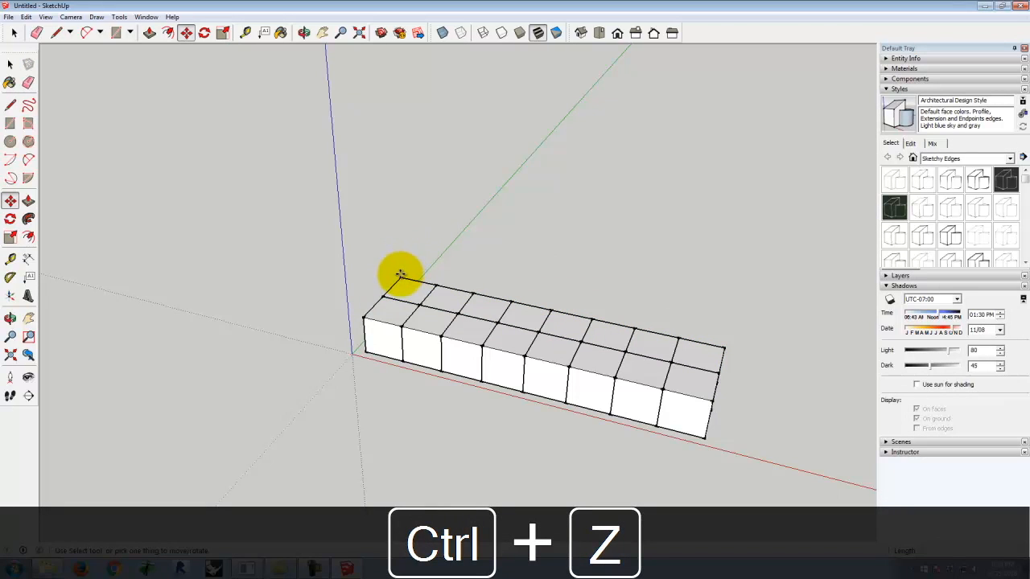
{"action": "left_click", "coordinate": [384, 294]}
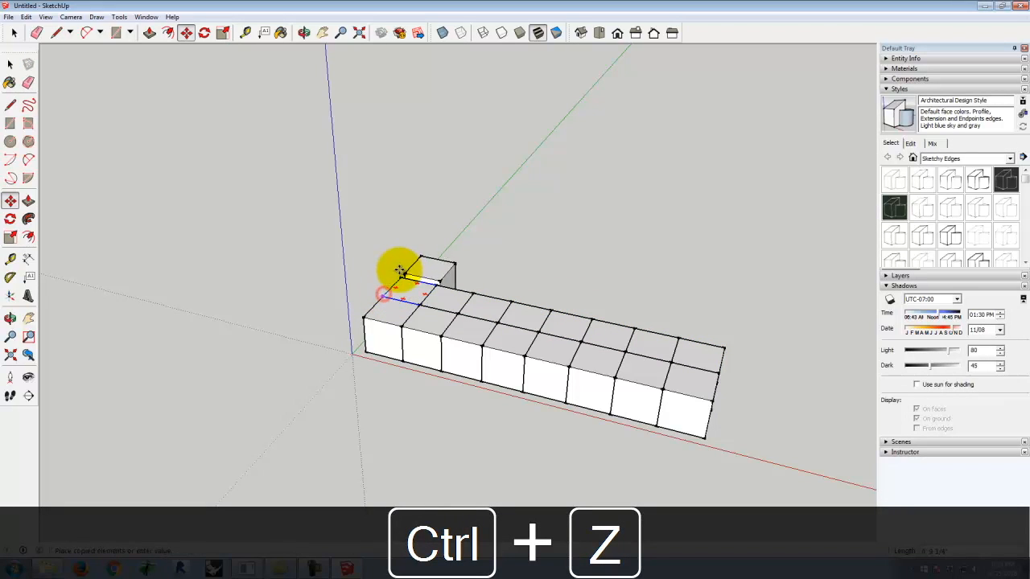
{"action": "key", "text": "Escape"}
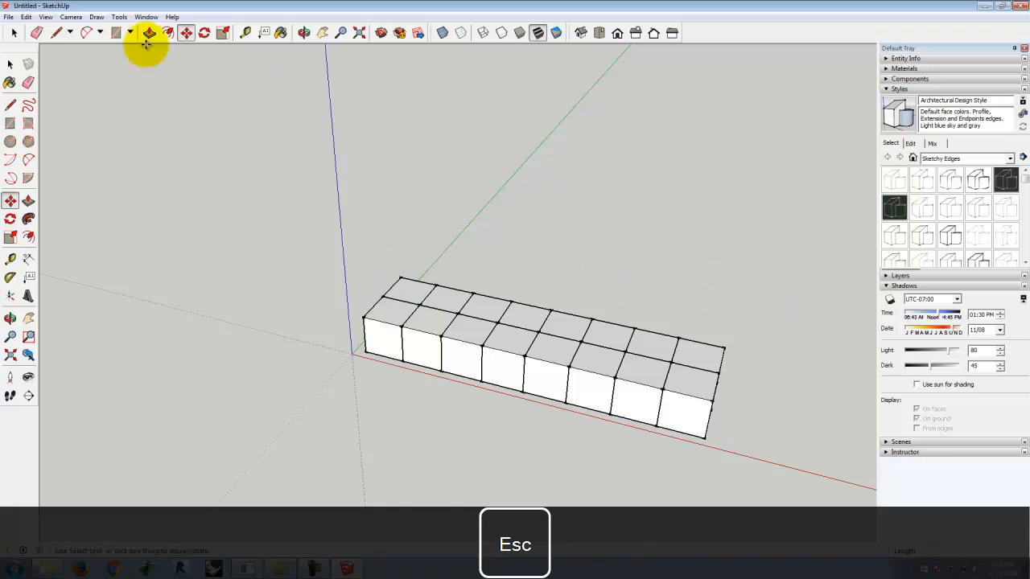
Step: Select all eight cubes of the second row and copy them 4' along the green axis to make a third row
{"action": "left_click", "coordinate": [11, 66]}
{"action": "left_click", "coordinate": [680, 347]}
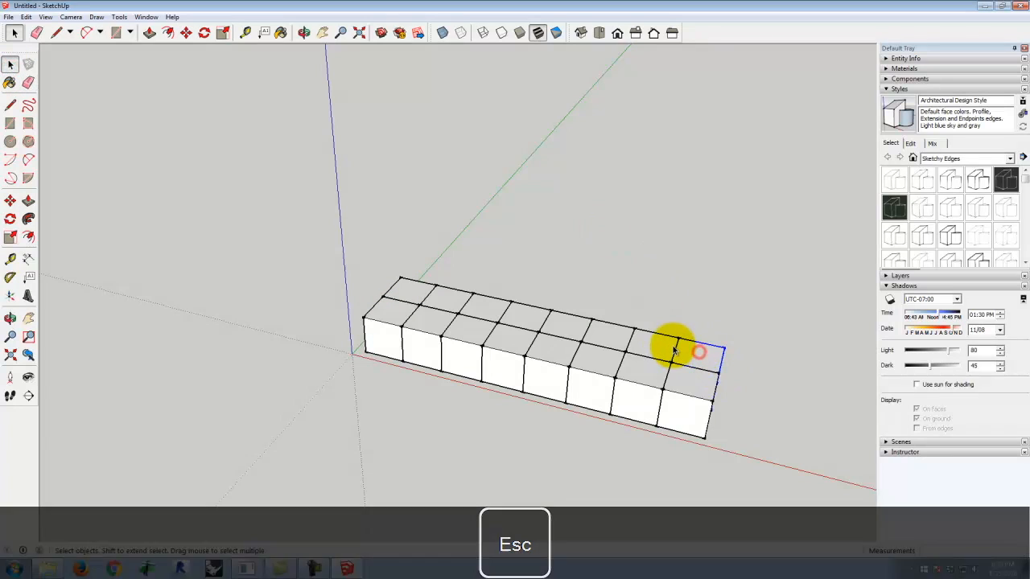
{"action": "left_click", "coordinate": [606, 333], "text": "shift"}
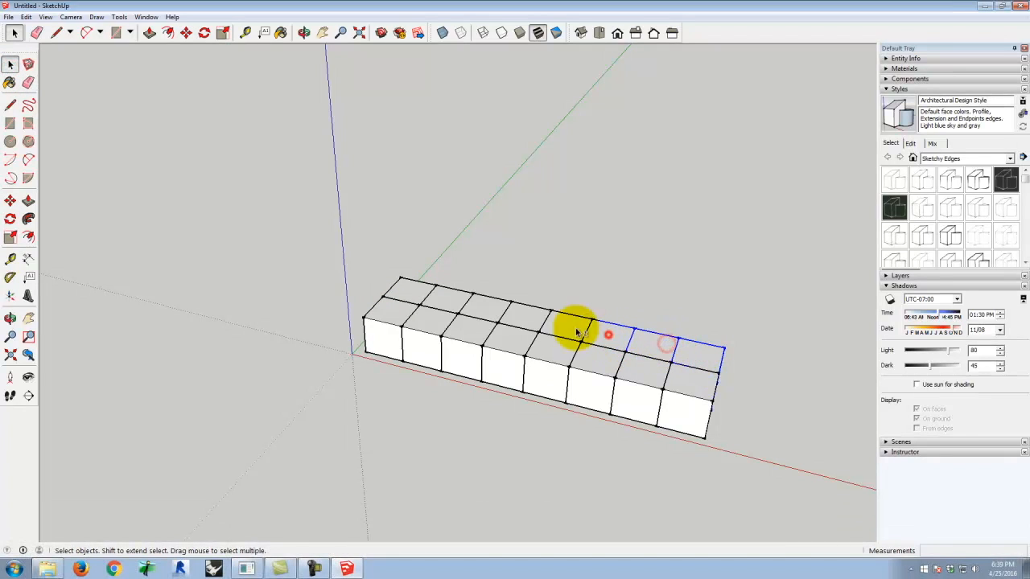
{"action": "left_click", "coordinate": [572, 327], "text": "shift"}
{"action": "left_click", "coordinate": [525, 311], "text": "shift"}
{"action": "left_click", "coordinate": [494, 304], "text": "shift"}
{"action": "left_click", "coordinate": [458, 296], "text": "shift"}
{"action": "left_click", "coordinate": [418, 290], "text": "shift"}
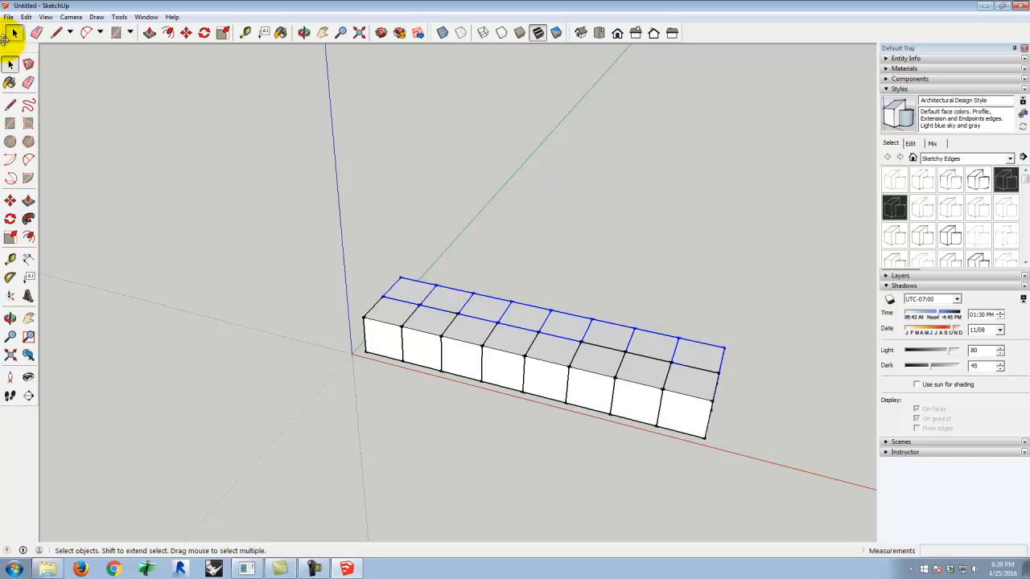
{"action": "left_click", "coordinate": [11, 201]}
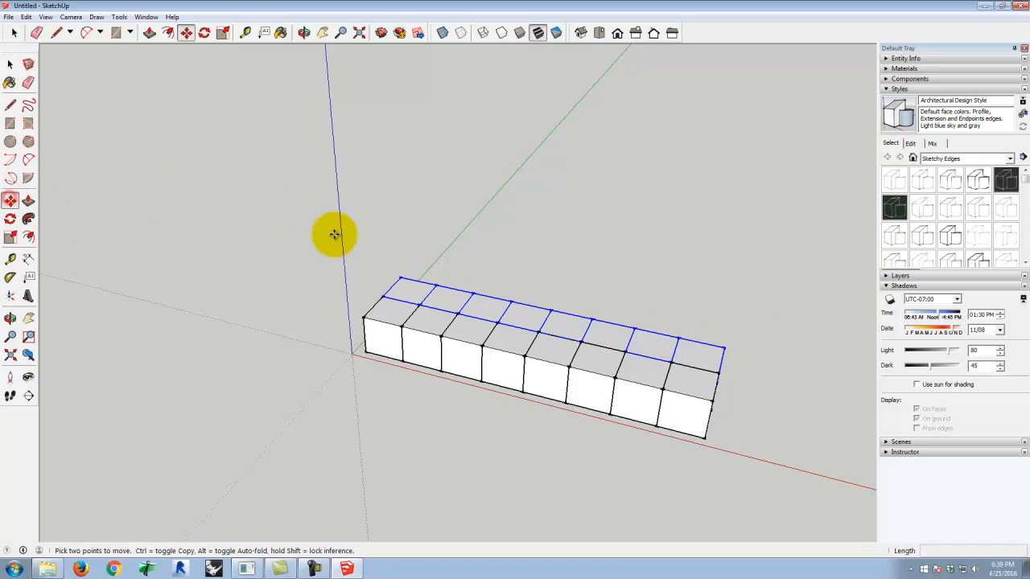
{"action": "key", "text": "ctrl"}
{"action": "left_click", "coordinate": [386, 292]}
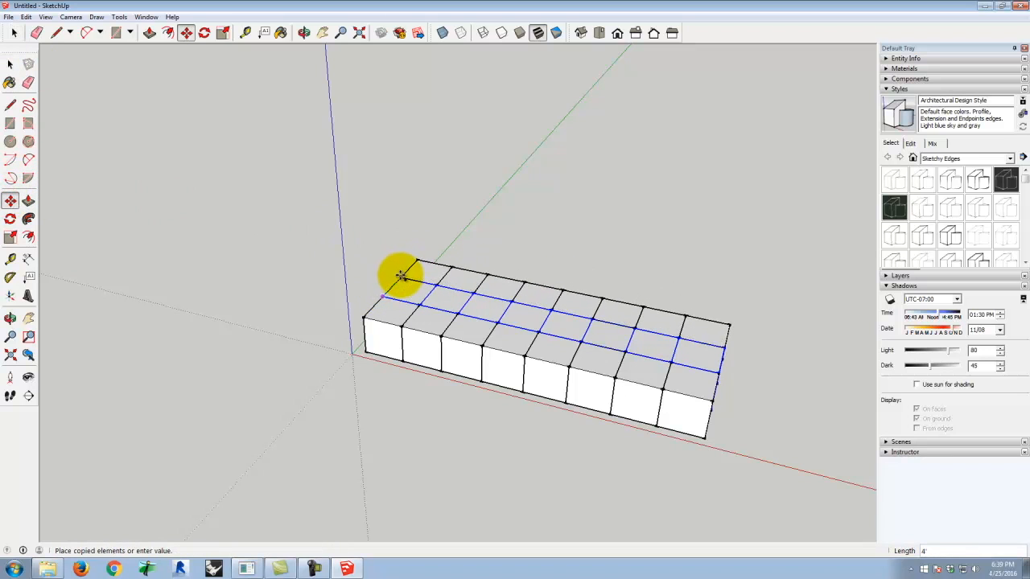
{"action": "left_click", "coordinate": [399, 277]}
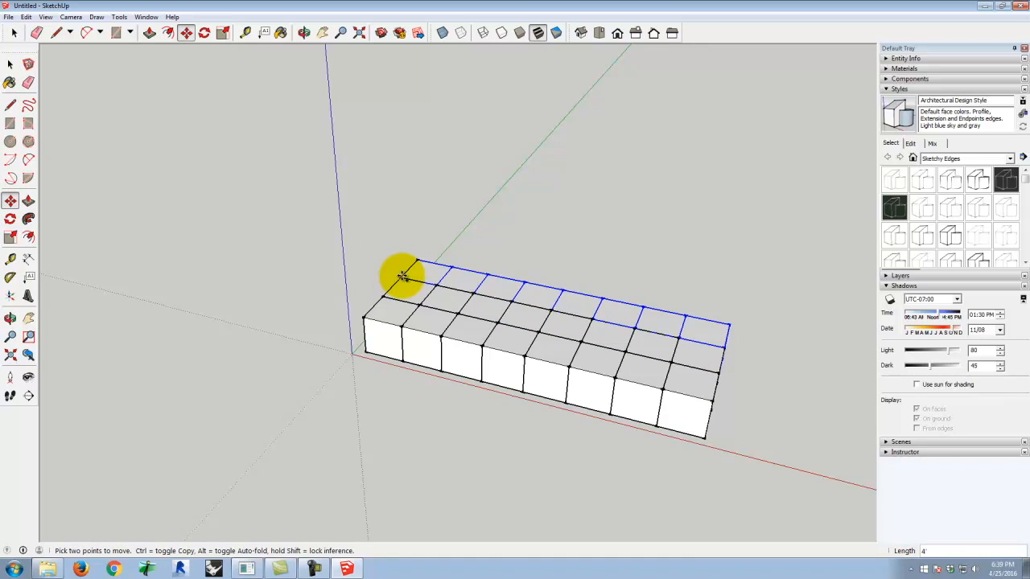
Step: Copy the rearmost row five more times along the green axis at 4' spacing to make an eight-by-eight slab of cubes
{"action": "left_click", "coordinate": [402, 276]}
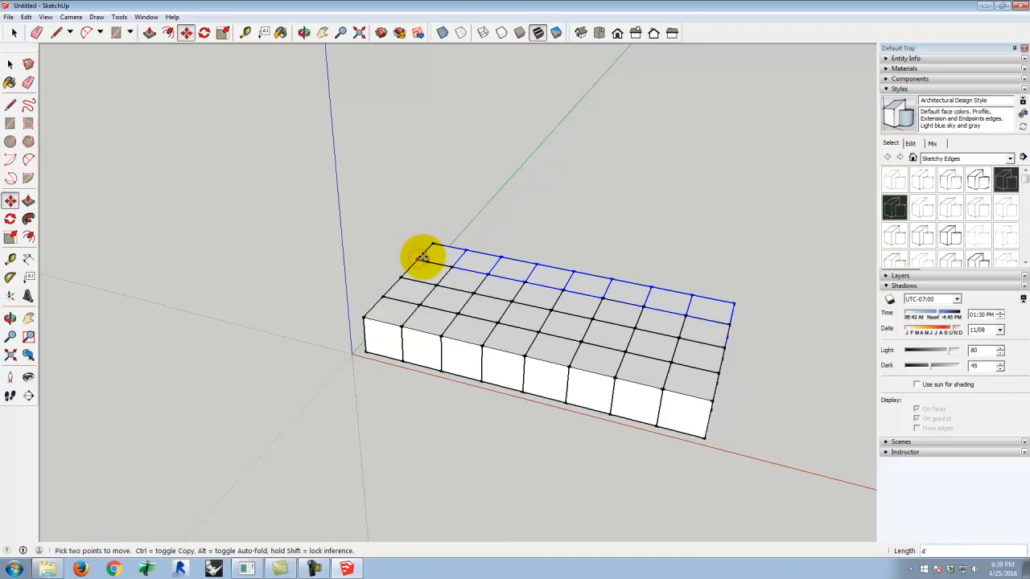
{"action": "key", "text": "ctrl"}
{"action": "left_click", "coordinate": [423, 256]}
{"action": "left_click", "coordinate": [437, 241]}
{"action": "left_click", "coordinate": [437, 243]}
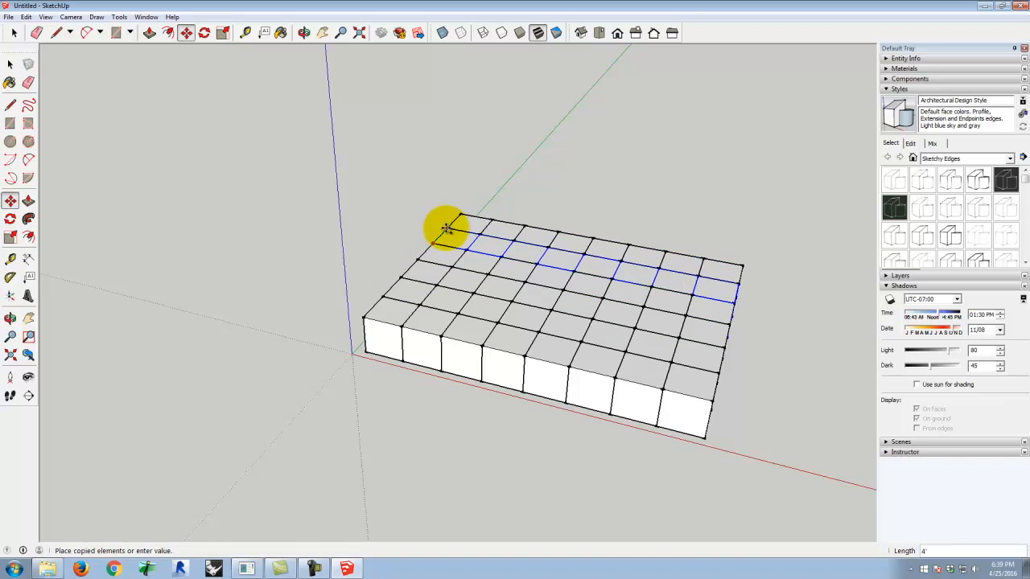
{"action": "left_click", "coordinate": [452, 229]}
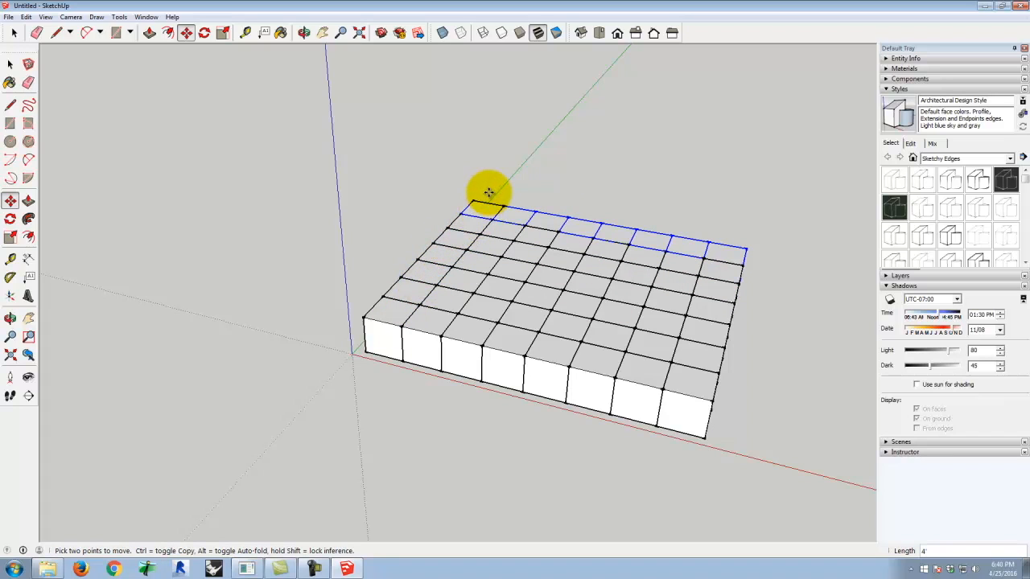
{"action": "left_click", "coordinate": [465, 212]}
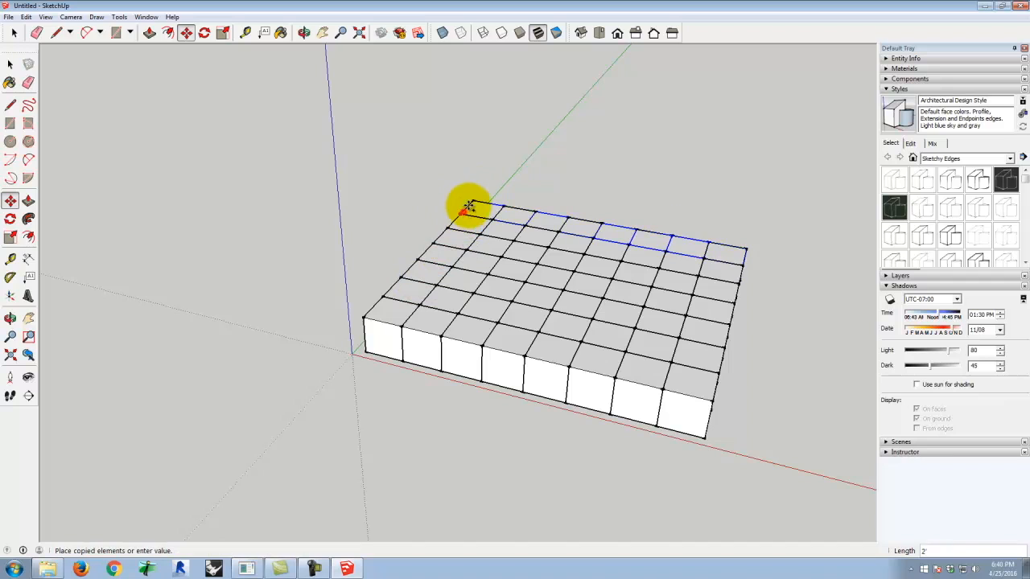
{"action": "key", "text": "Escape"}
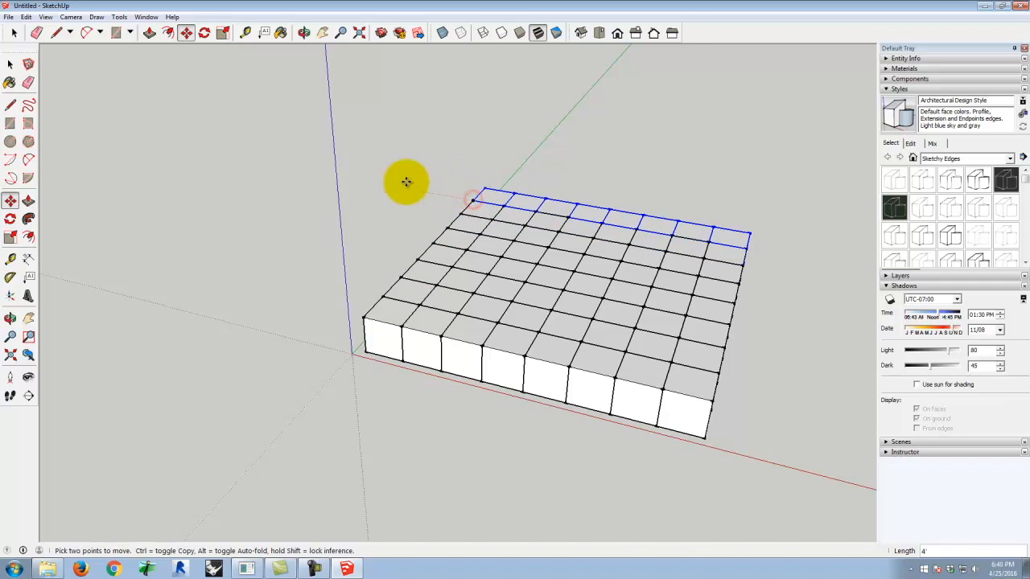
Step: Delete the first and the fourth to eighth cubes of the front row, leaving only the second and third
{"action": "left_click", "coordinate": [10, 63]}
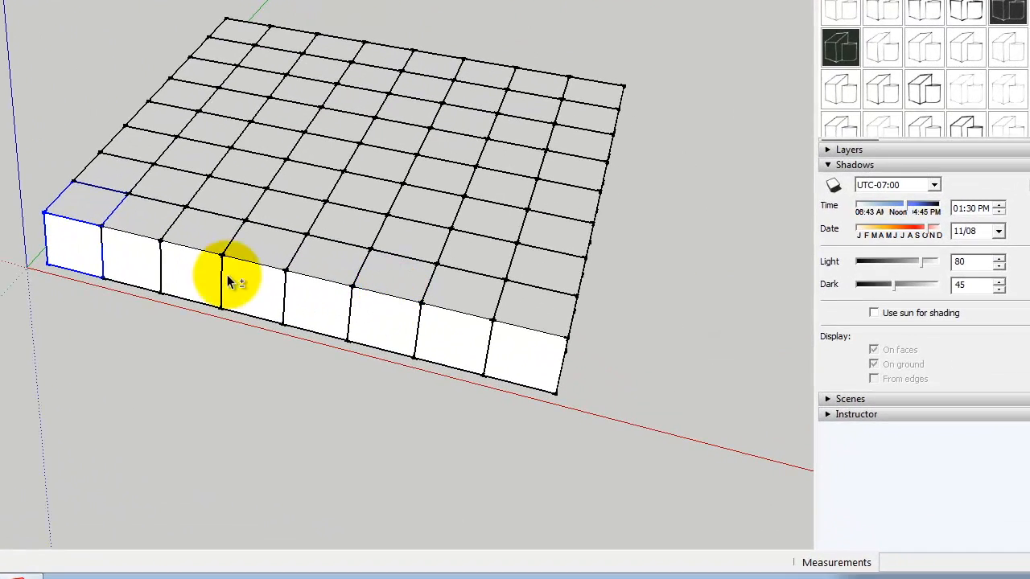
{"action": "left_click", "coordinate": [257, 281], "text": "shift"}
{"action": "left_click", "coordinate": [322, 285], "text": "shift"}
{"action": "left_click", "coordinate": [386, 301], "text": "shift"}
{"action": "left_click", "coordinate": [475, 332], "text": "shift"}
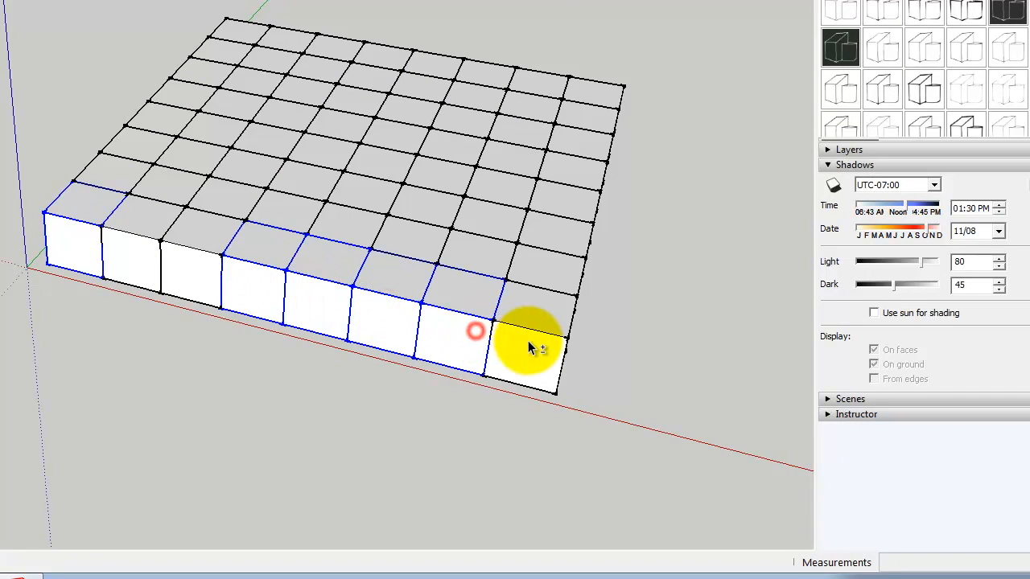
{"action": "key", "text": "Delete"}
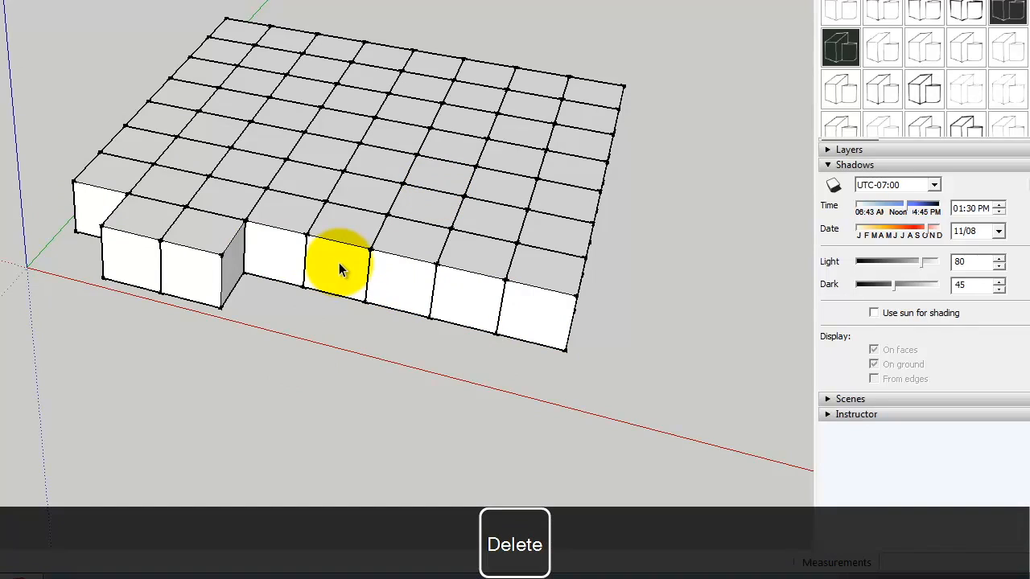
Step: Explode the two remaining front-row cube groups one after the other, and select the top face of the third-column cube
{"action": "left_click", "coordinate": [267, 263]}
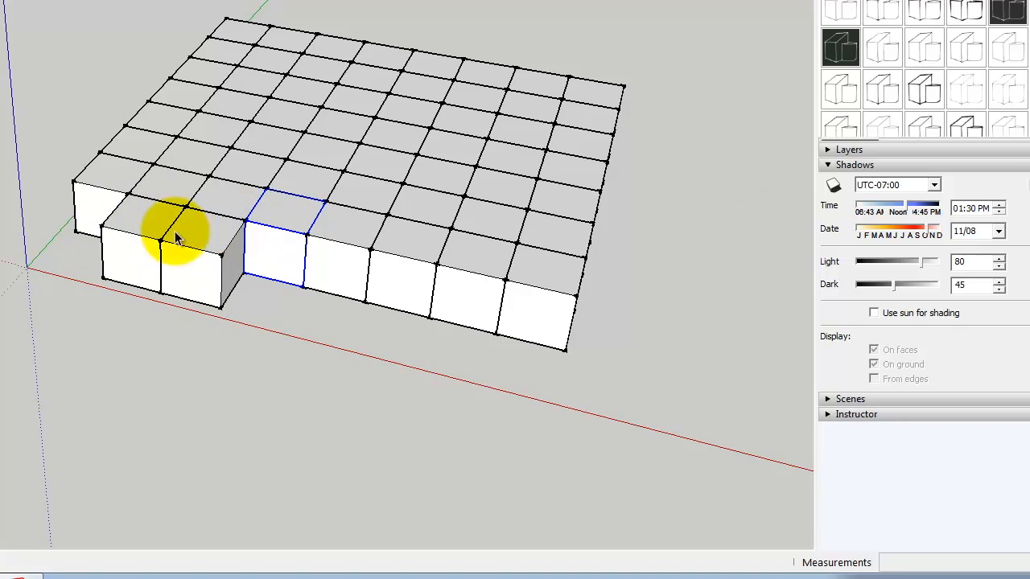
{"action": "scroll", "coordinate": [217, 213], "scroll_direction": "up", "scroll_amount": 3}
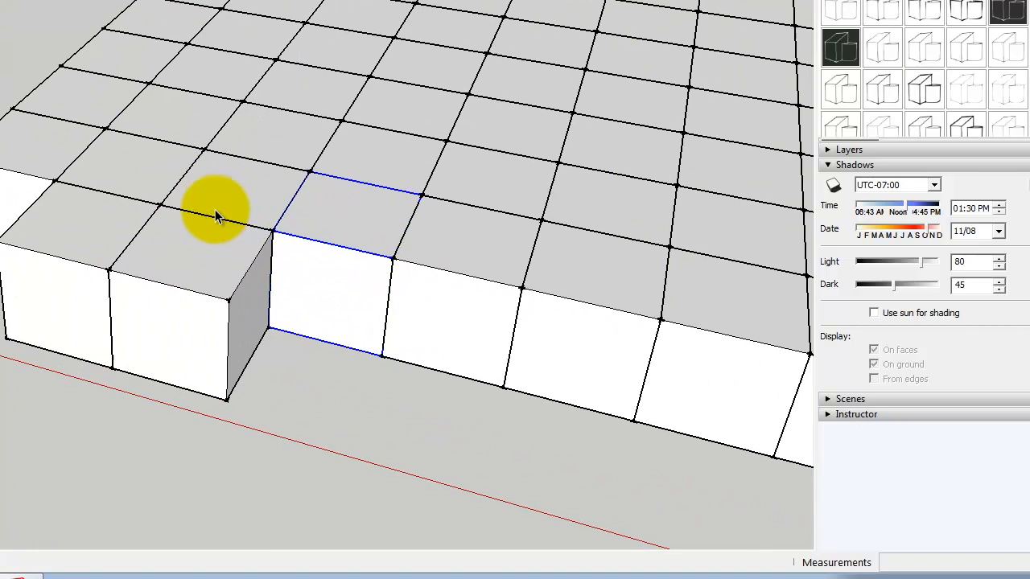
{"action": "left_click", "coordinate": [184, 264]}
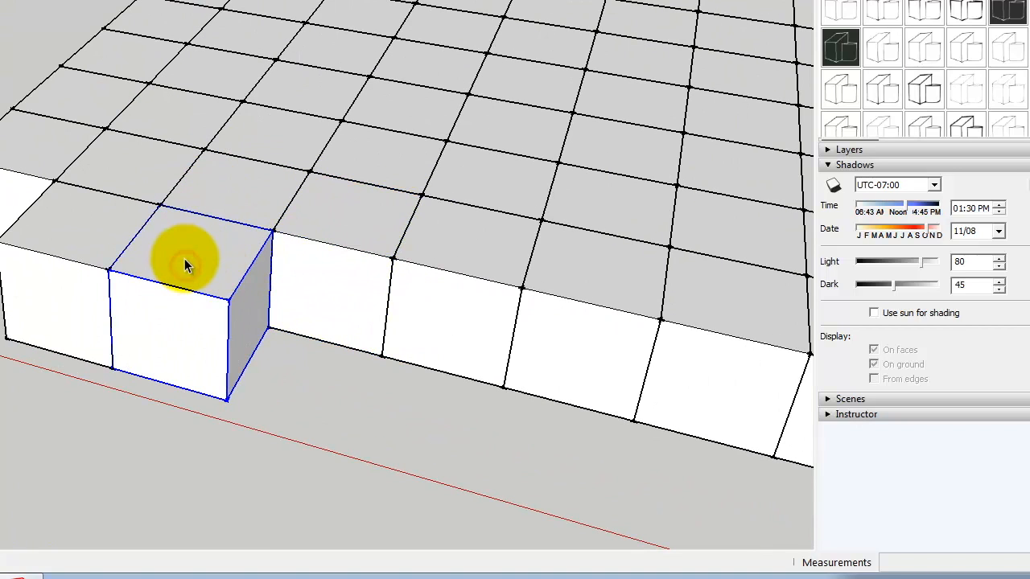
{"action": "right_click", "coordinate": [184, 261]}
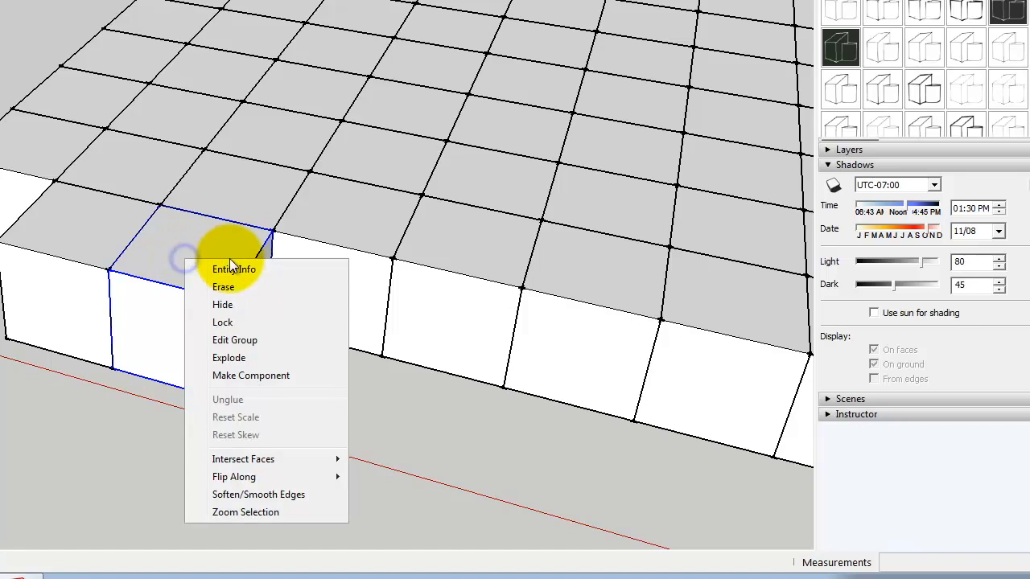
{"action": "left_click", "coordinate": [242, 361]}
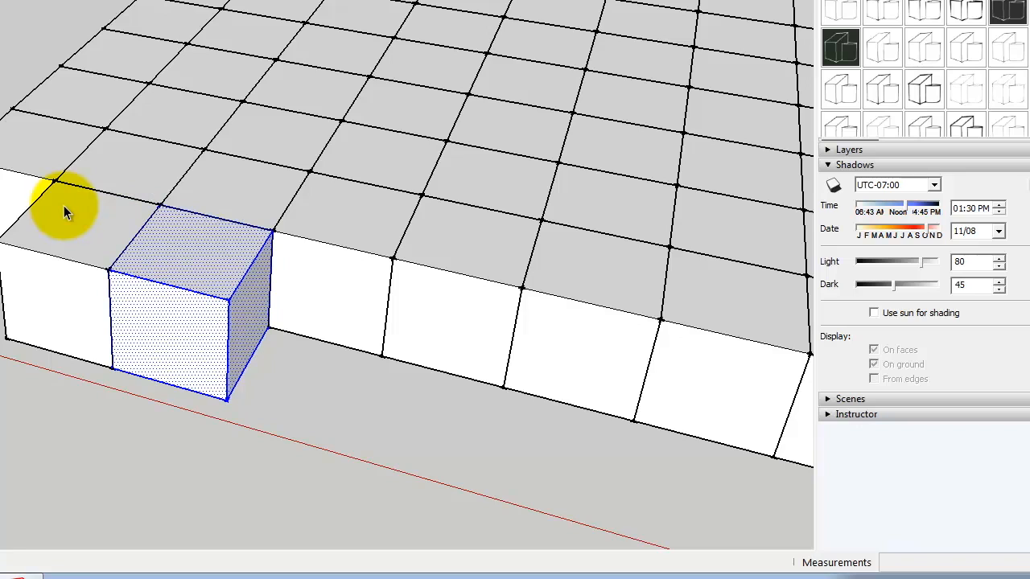
{"action": "left_click", "coordinate": [52, 227]}
{"action": "right_click", "coordinate": [79, 231]}
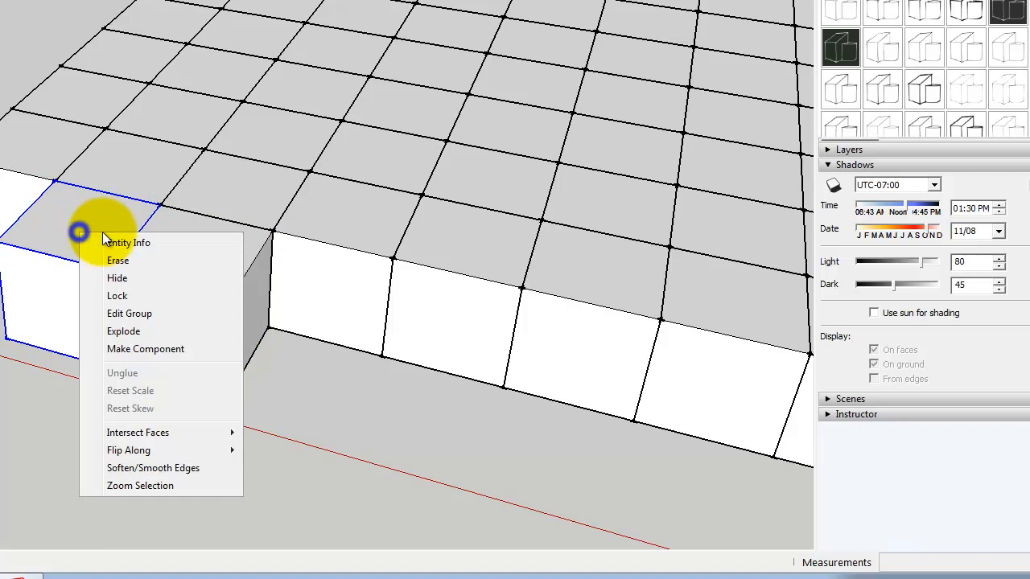
{"action": "left_click", "coordinate": [140, 334]}
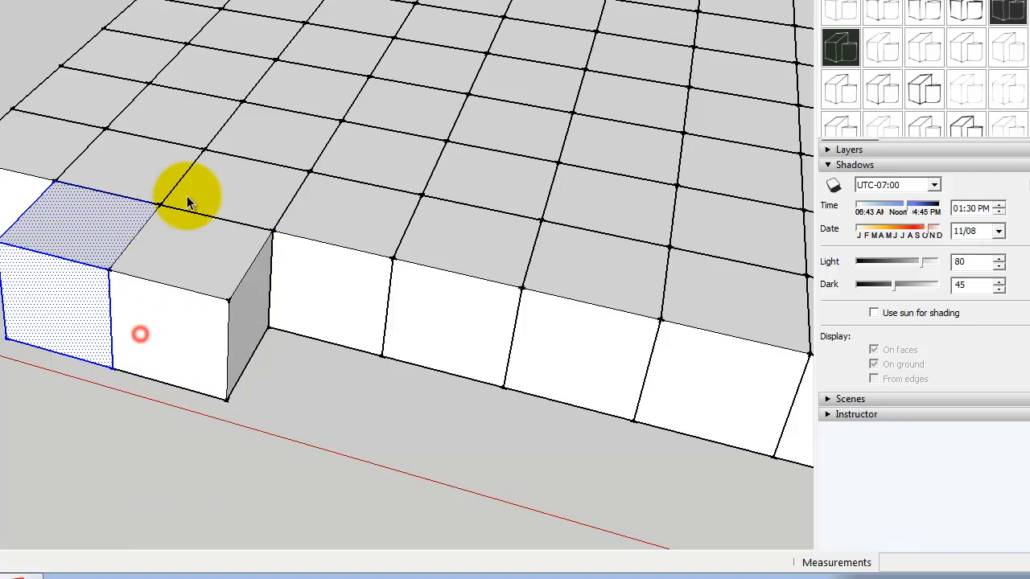
{"action": "left_click", "coordinate": [314, 375]}
{"action": "left_click", "coordinate": [138, 255]}
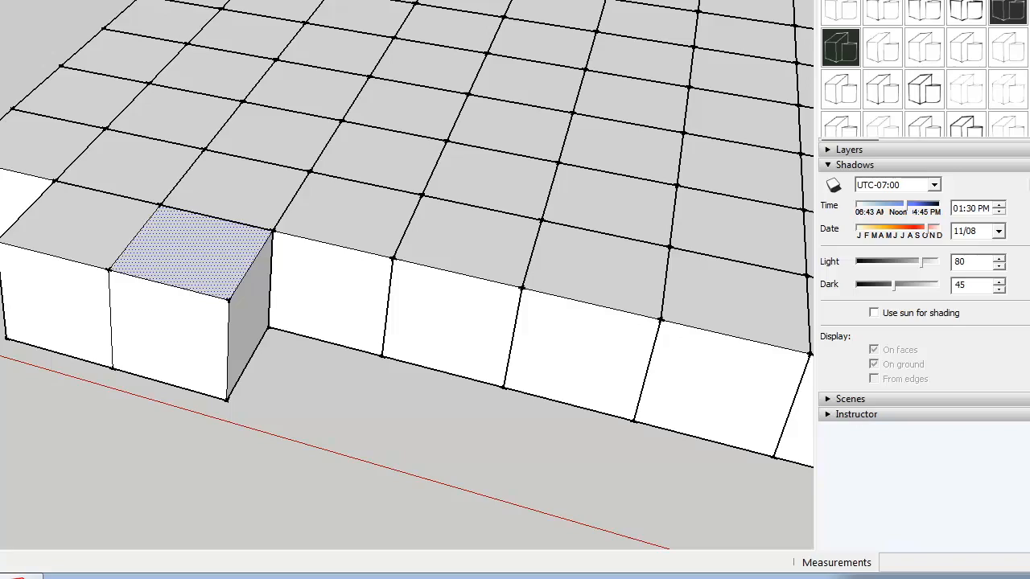
Step: Draw a diagonal line across each exploded cube's top face, from their shared front corner to the outer rear corners
{"action": "left_click", "coordinate": [52, 31]}
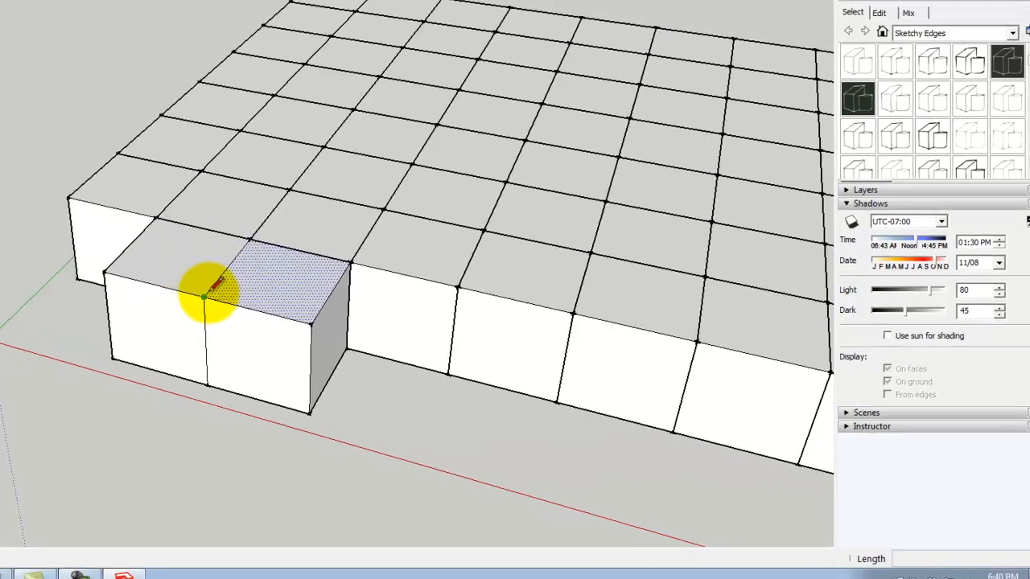
{"action": "left_click", "coordinate": [109, 269]}
{"action": "left_click", "coordinate": [511, 327]}
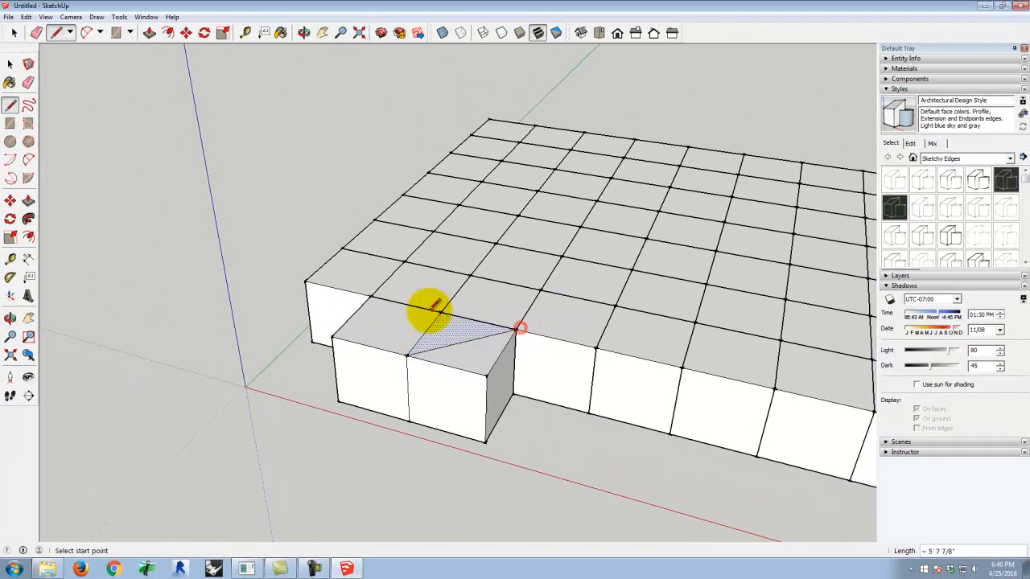
{"action": "left_click", "coordinate": [410, 353]}
{"action": "left_click", "coordinate": [372, 296]}
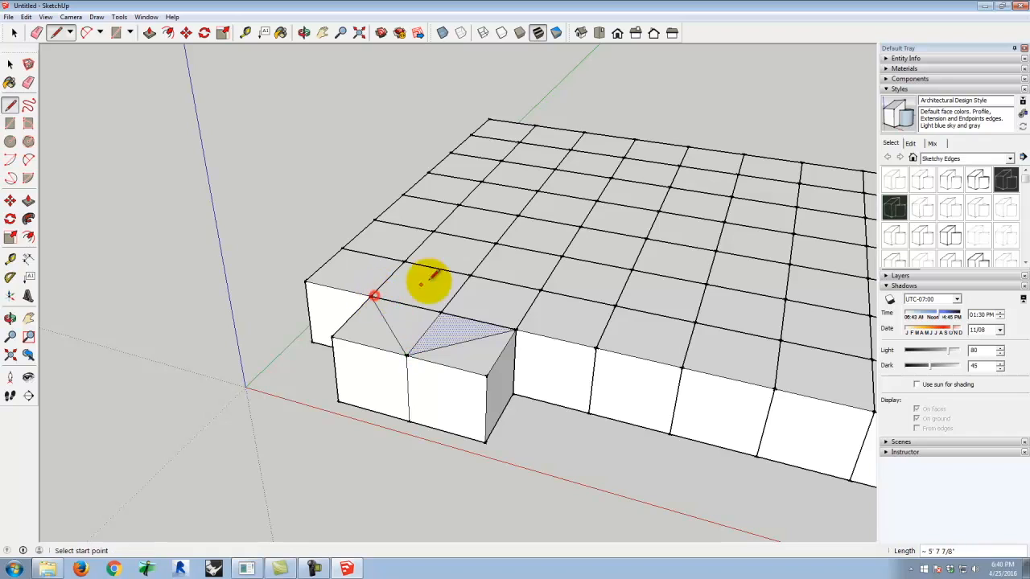
Step: Select the triangular top faces of the two exploded cubes one after another to check how the diagonals divide them
{"action": "left_click", "coordinate": [11, 65]}
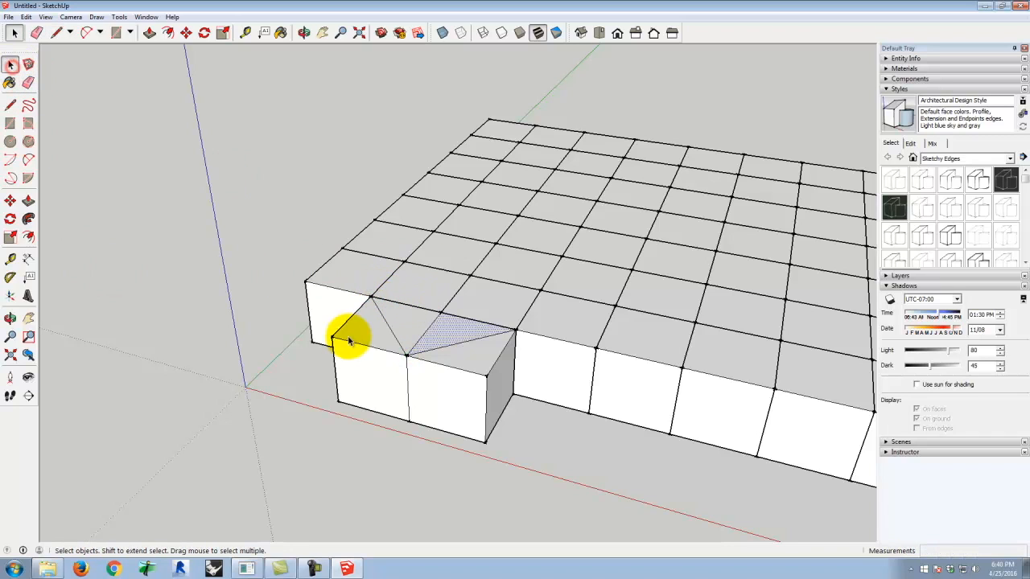
{"action": "left_click", "coordinate": [352, 336]}
{"action": "left_click", "coordinate": [408, 319]}
{"action": "left_click", "coordinate": [459, 334]}
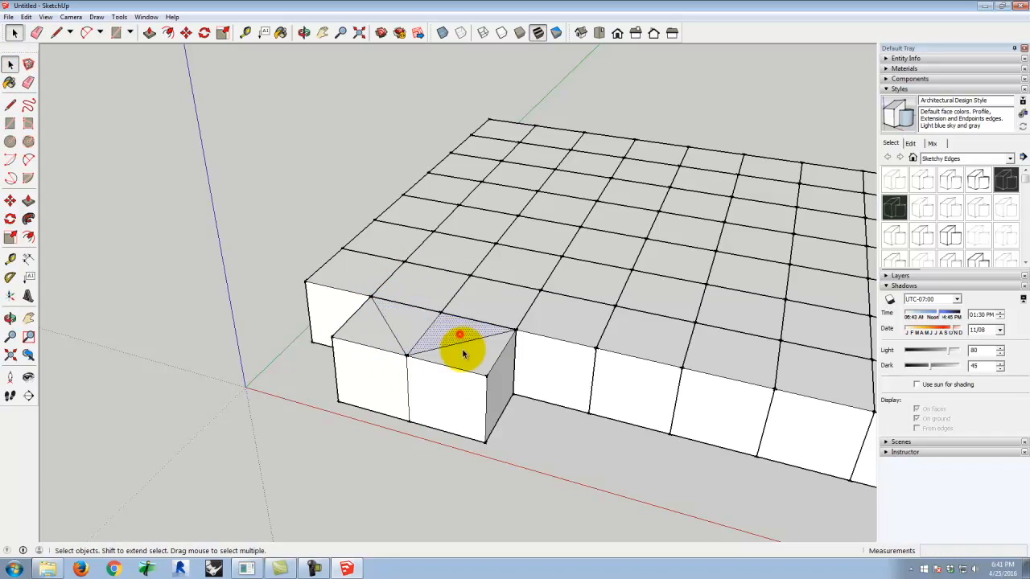
{"action": "left_click", "coordinate": [471, 357]}
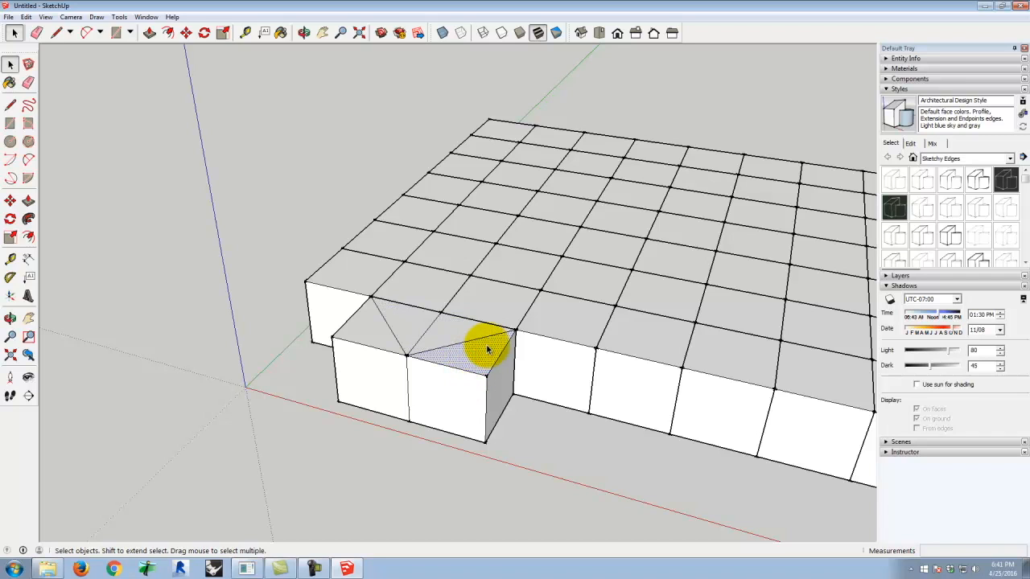
Step: Delete the diagonal on the third-column cube's top face, check the undivided face, and redraw the line between the same corners
{"action": "key", "text": "Delete"}
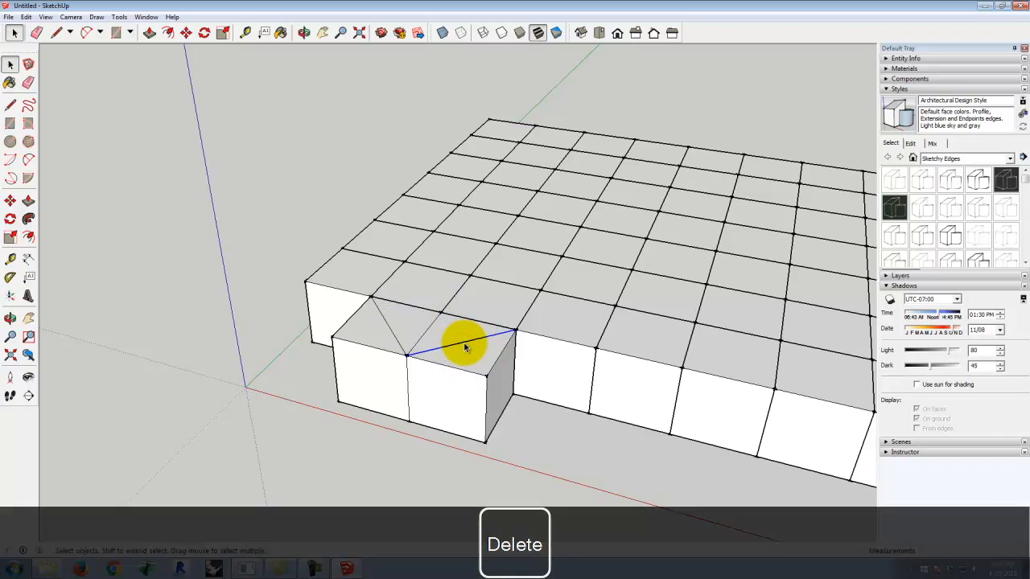
{"action": "left_click", "coordinate": [471, 335]}
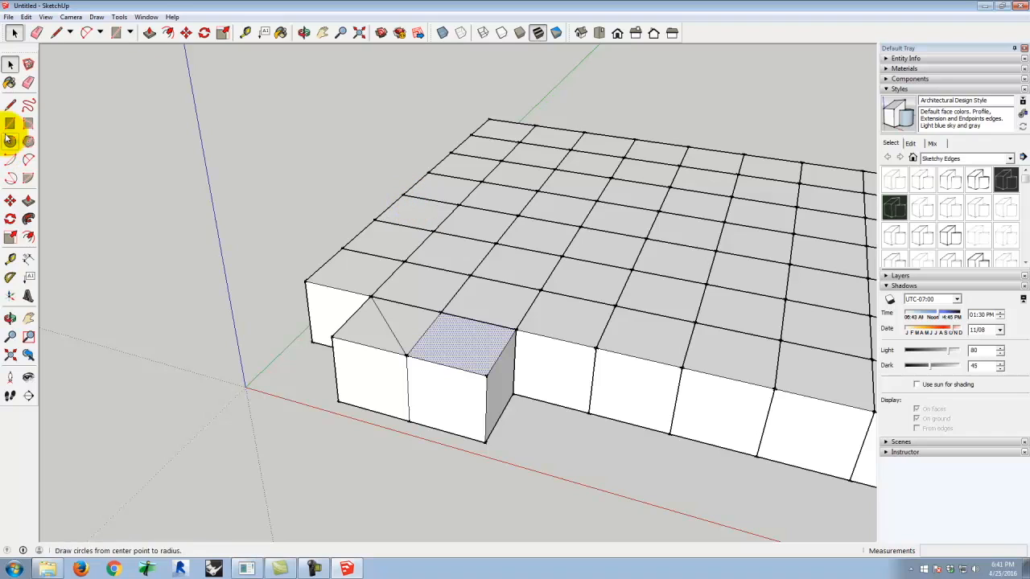
{"action": "left_click", "coordinate": [10, 109]}
{"action": "left_click", "coordinate": [409, 352]}
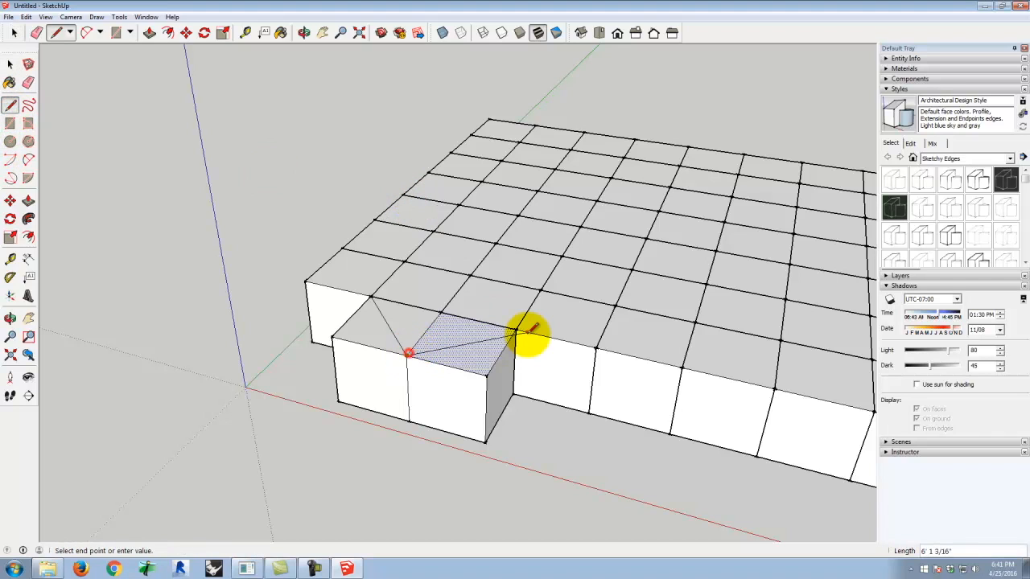
{"action": "left_click", "coordinate": [515, 329]}
Step: Delete the front triangular half of the third-column cube's top face
{"action": "left_click", "coordinate": [10, 64]}
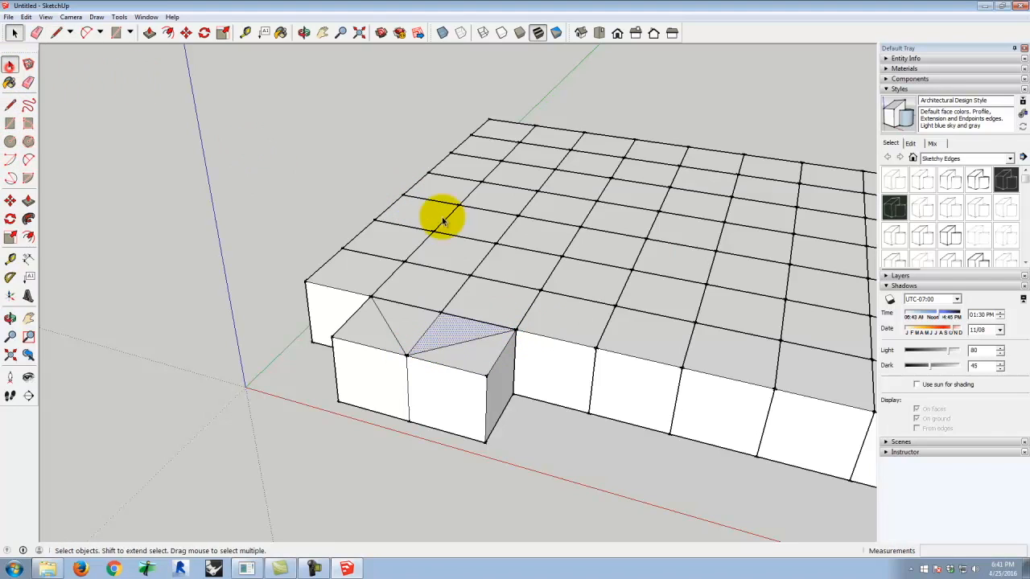
{"action": "left_click", "coordinate": [480, 366]}
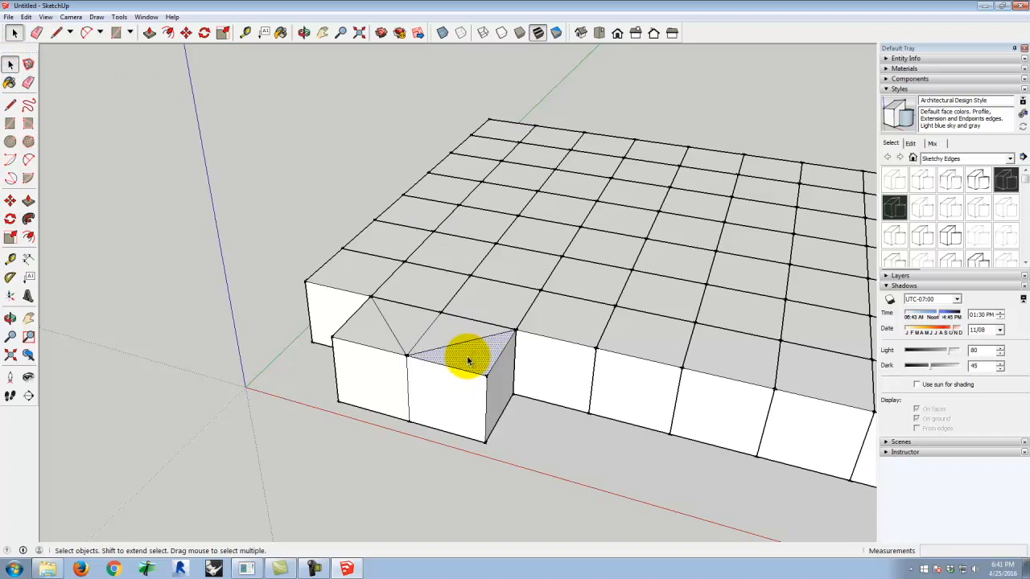
{"action": "key", "text": "Delete"}
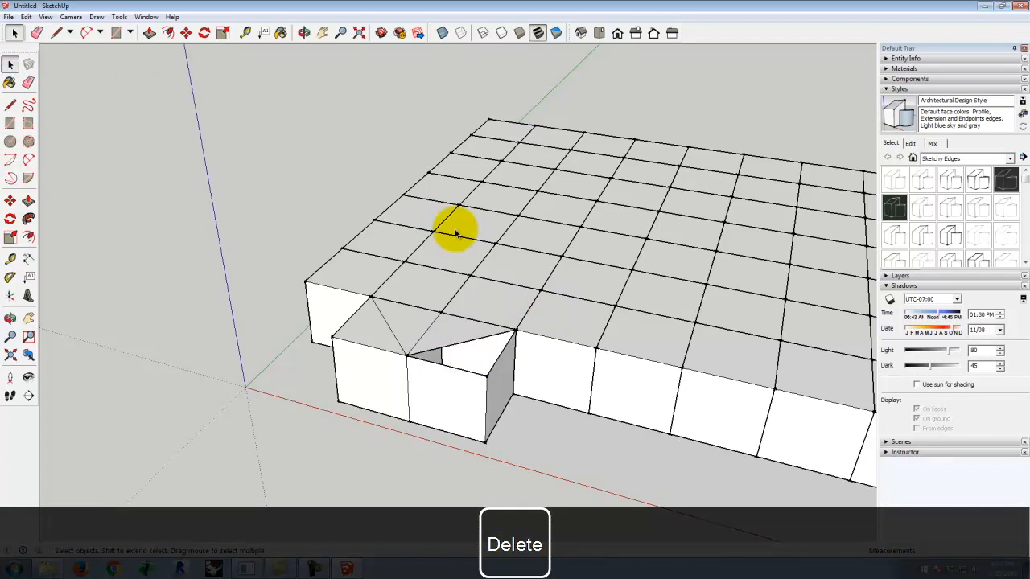
Step: Draw a bottom line from the two cubes' shared front corner to the third-column cube's outer rear corner, closing a diagonal wall
{"action": "left_click", "coordinate": [9, 318]}
{"action": "left_click_drag", "start_coordinate": [329, 280], "coordinate": [400, 403]}
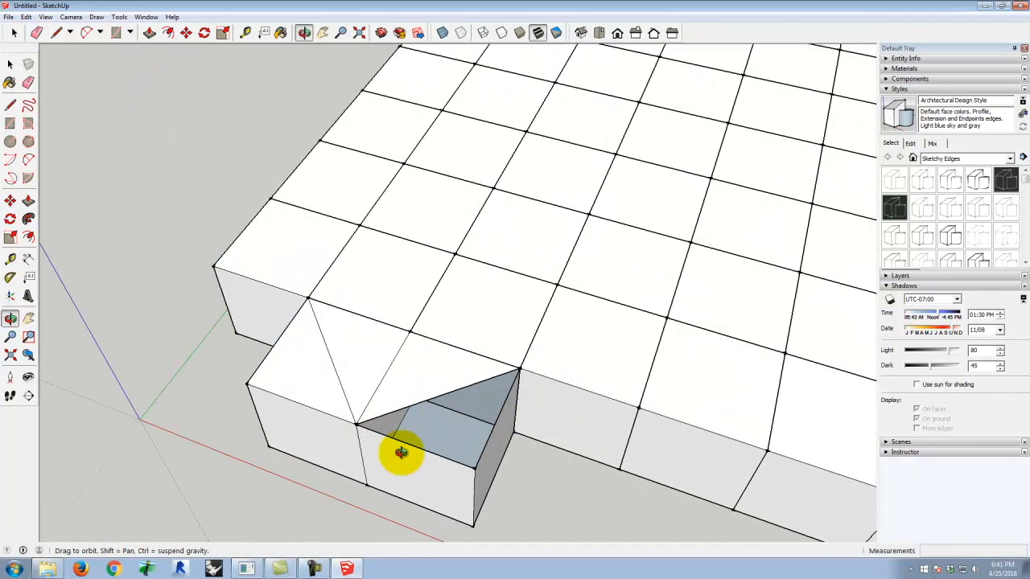
{"action": "left_click", "coordinate": [10, 106]}
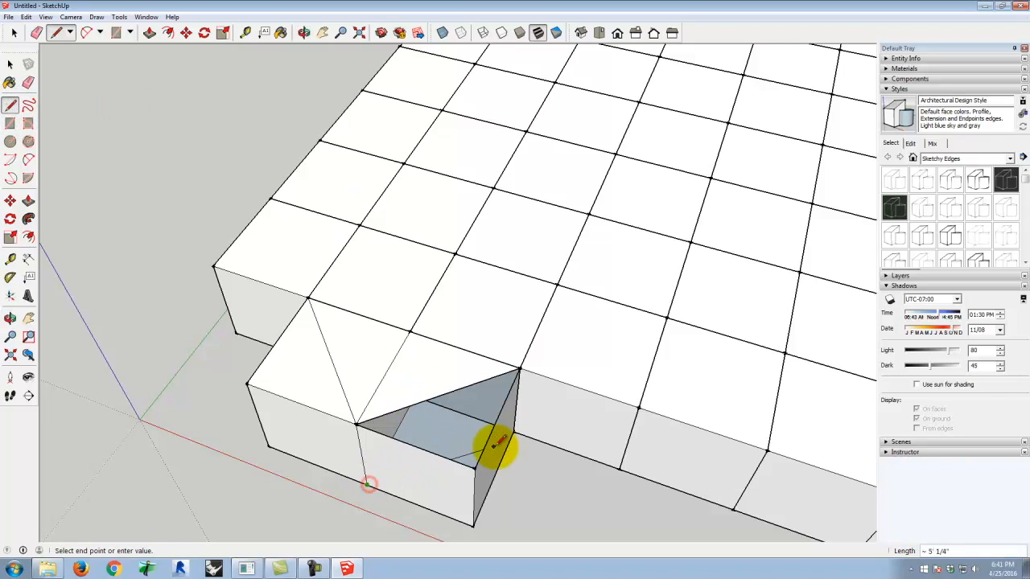
{"action": "left_click", "coordinate": [516, 433]}
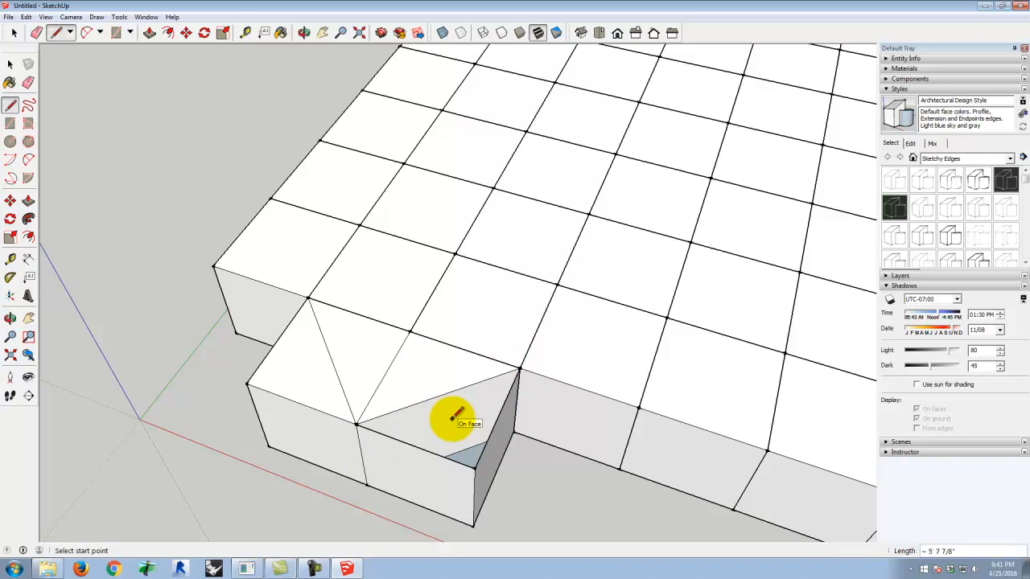
Step: Delete the third-column cube's leftover bottom, side and front faces and the loose edges outside the diagonal wall
{"action": "left_click", "coordinate": [10, 64]}
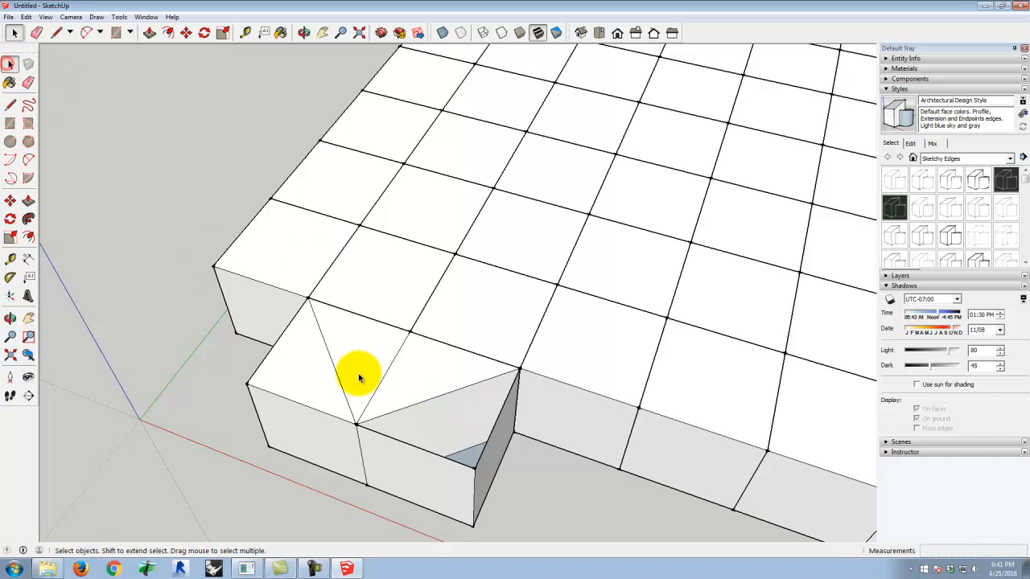
{"action": "left_click", "coordinate": [469, 459]}
{"action": "key", "text": "Delete"}
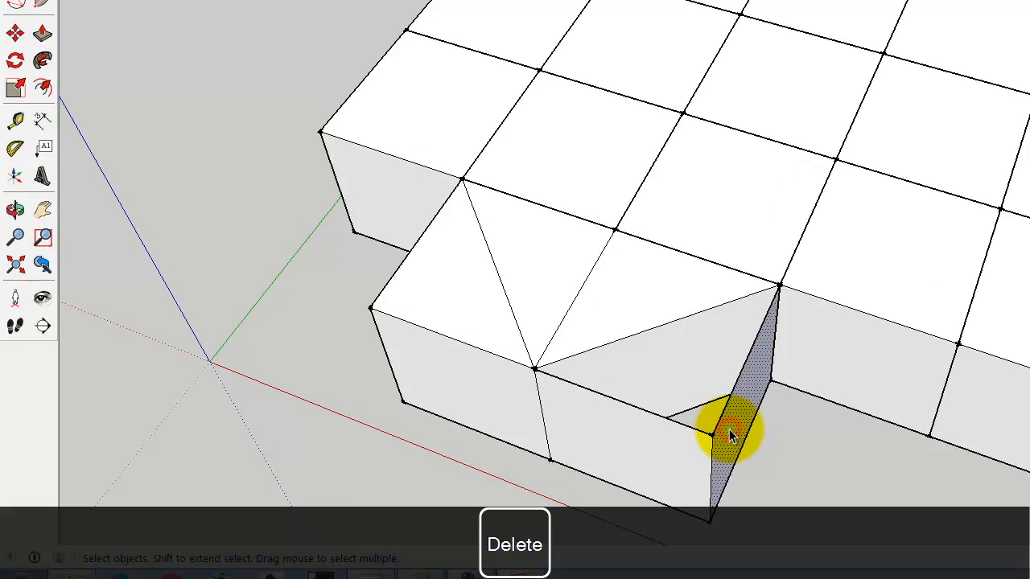
{"action": "key", "text": "Delete"}
{"action": "left_click", "coordinate": [644, 485]}
{"action": "key", "text": "Delete"}
{"action": "left_click_drag", "start_coordinate": [753, 521], "coordinate": [703, 439]}
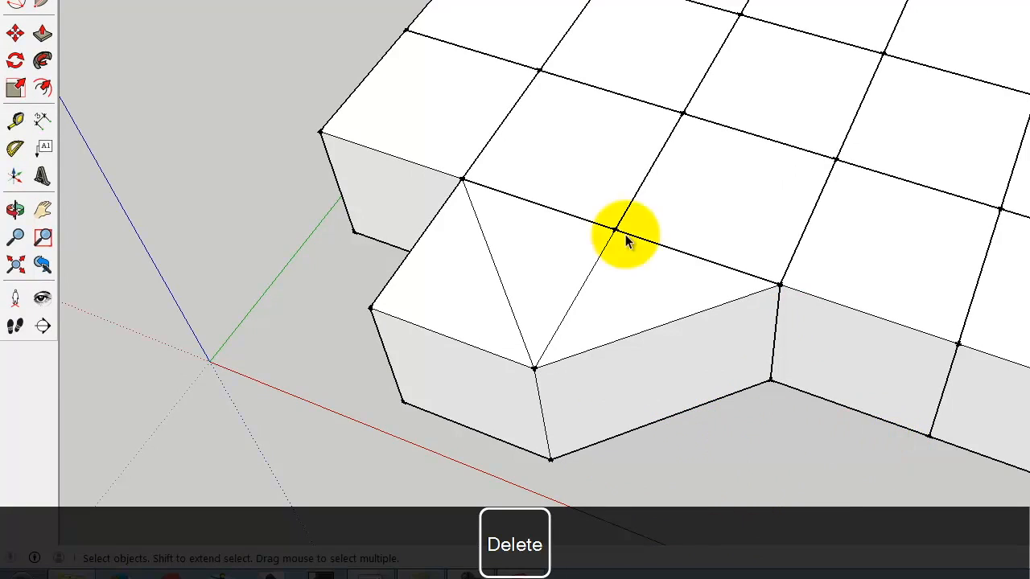
Step: Delete the second-column cube's outer triangular top face, its front and side faces, and the loose upper and vertical edges
{"action": "left_click", "coordinate": [444, 297]}
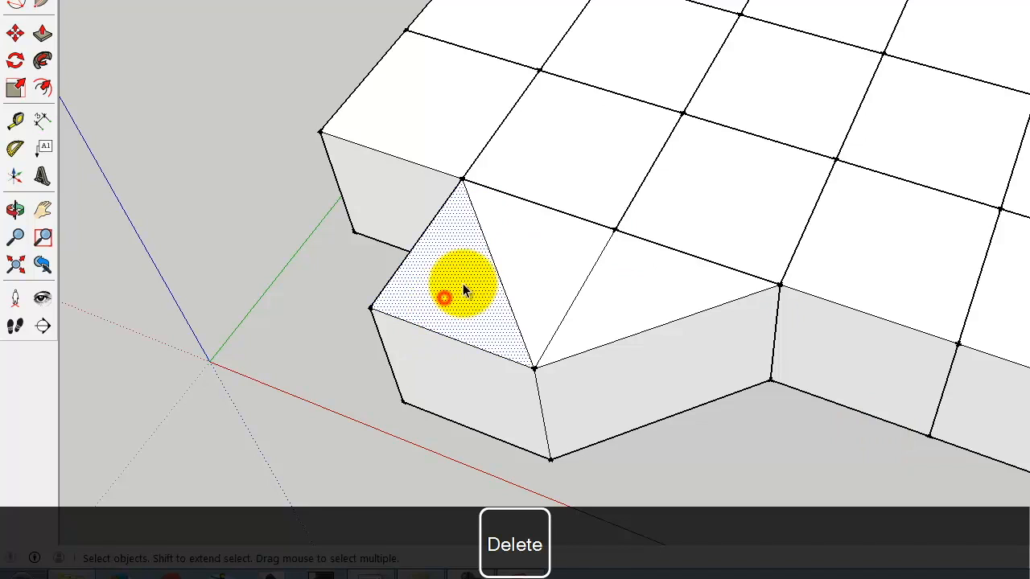
{"action": "key", "text": "Delete"}
{"action": "left_click", "coordinate": [431, 374]}
{"action": "left_click", "coordinate": [424, 295]}
{"action": "key", "text": "Delete"}
{"action": "left_click", "coordinate": [404, 321]}
{"action": "key", "text": "Delete"}
{"action": "left_click", "coordinate": [387, 288]}
{"action": "key", "text": "Delete"}
{"action": "left_click", "coordinate": [375, 326]}
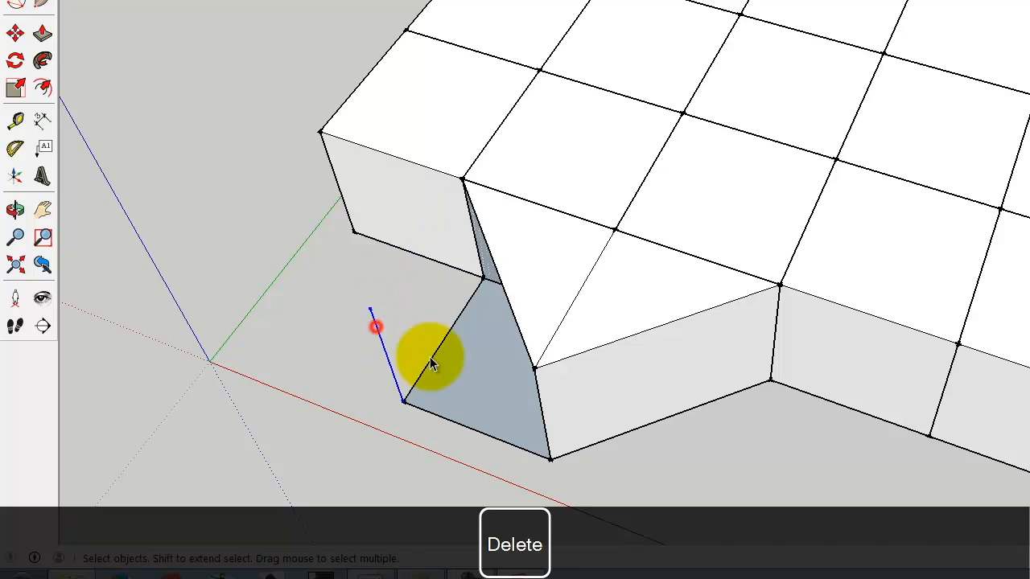
{"action": "key", "text": "Delete"}
Step: Draw the bottom diagonal that closes the second-column cube's slanted wall, and delete the leftover bottom triangle with its outer edges
{"action": "left_click", "coordinate": [16, 209]}
{"action": "left_click_drag", "start_coordinate": [212, 296], "coordinate": [625, 333]}
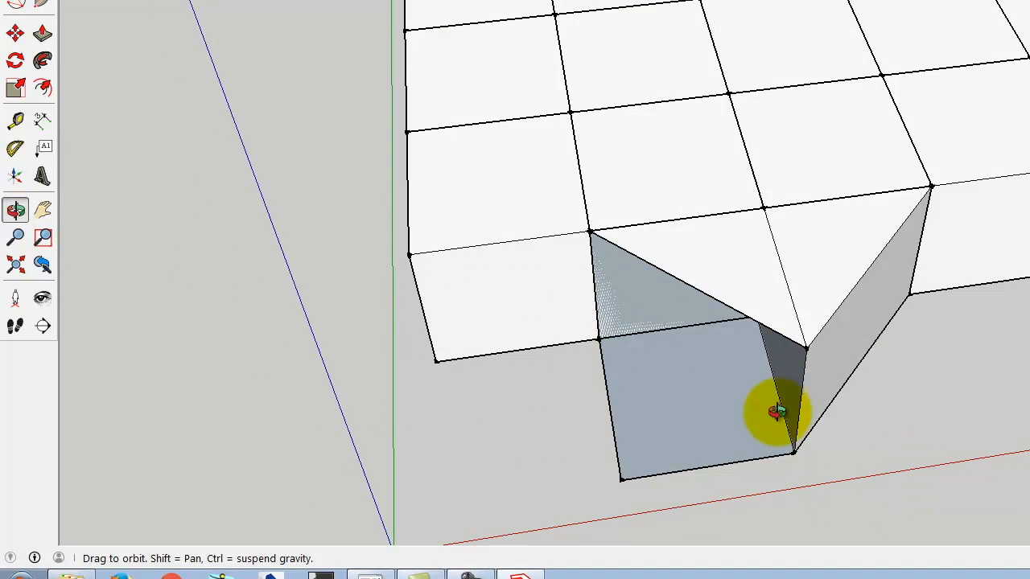
{"action": "key", "text": "l"}
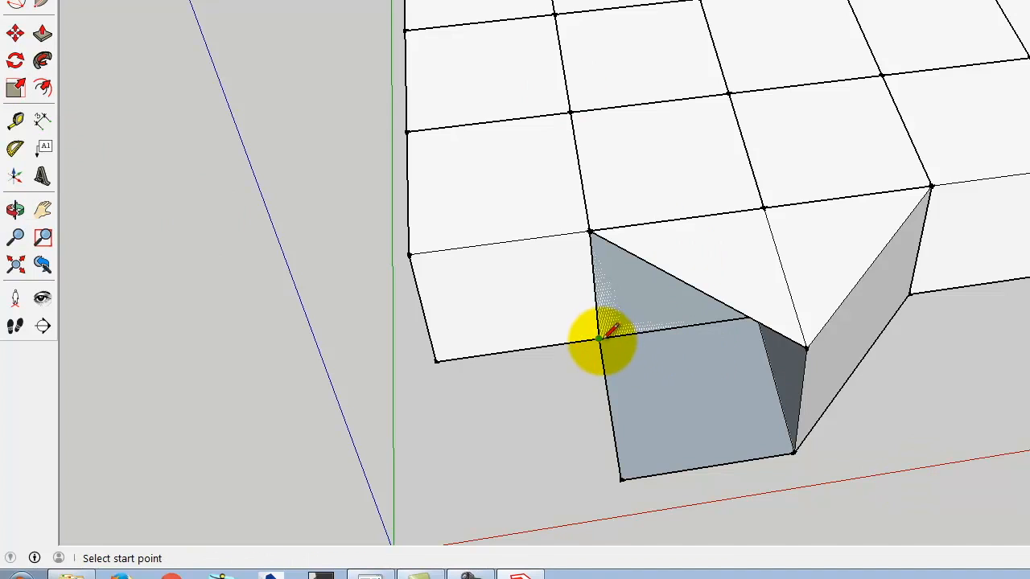
{"action": "left_click", "coordinate": [599, 340]}
{"action": "left_click", "coordinate": [794, 453]}
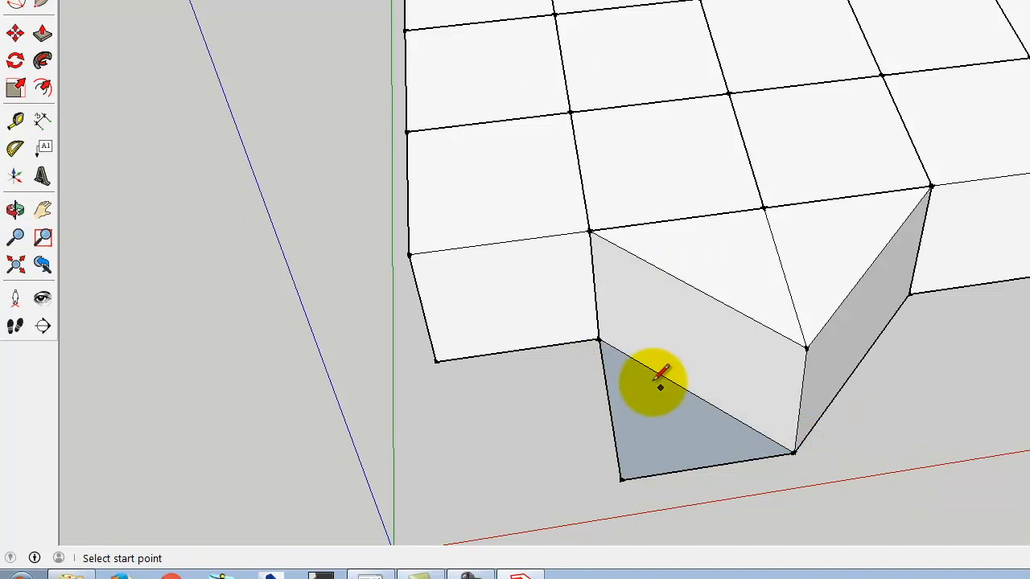
{"action": "left_click", "coordinate": [635, 409]}
{"action": "key", "text": "Delete"}
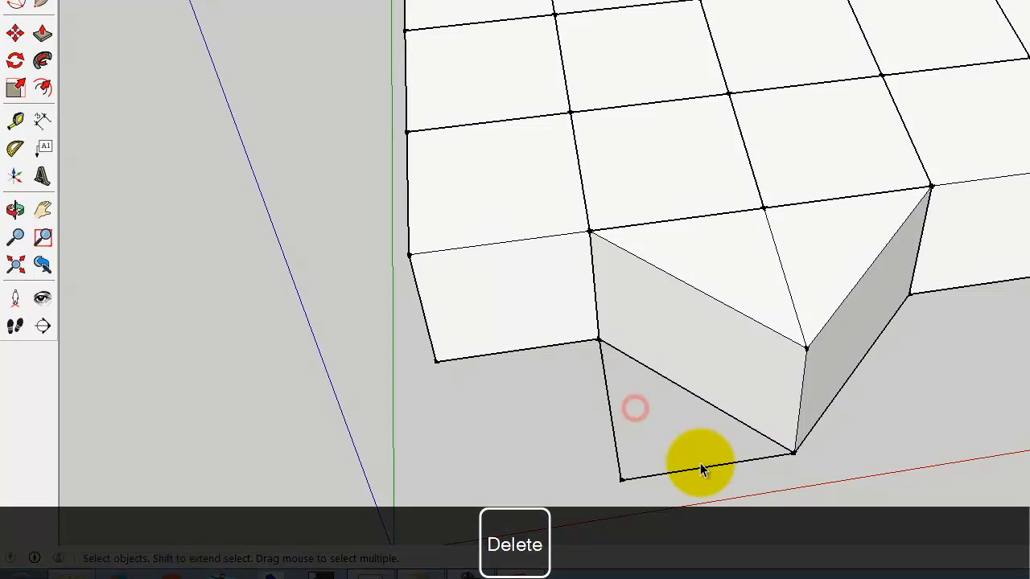
Step: Draw a line across the last three front cubes, from the sixth-column cube's near top corner to the eighth-column cube's outer bottom corner
{"action": "scroll", "coordinate": [476, 288], "scroll_direction": "down", "scroll_amount": 3}
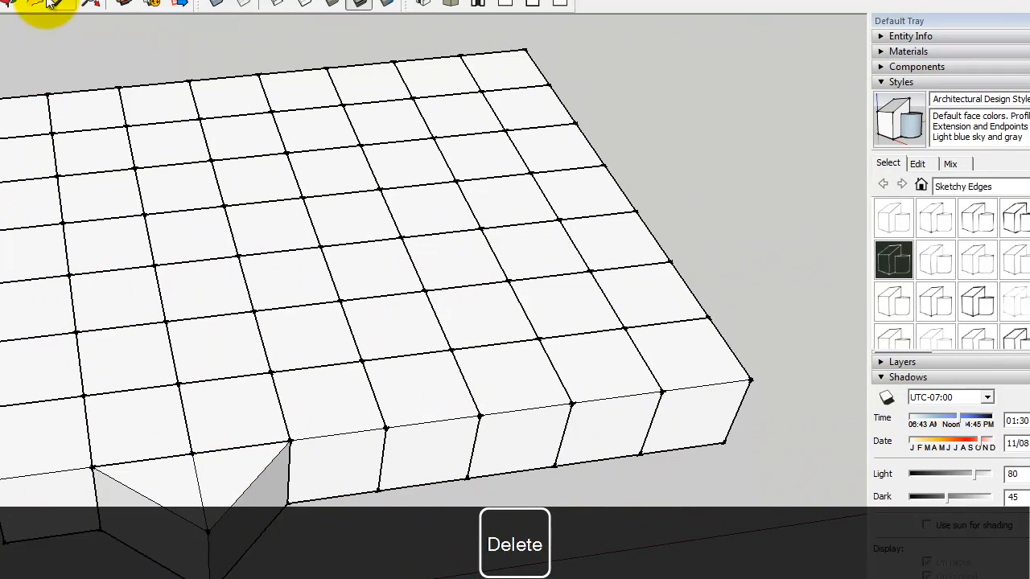
{"action": "left_click", "coordinate": [10, 4]}
{"action": "left_click_drag", "start_coordinate": [520, 395], "coordinate": [269, 269]}
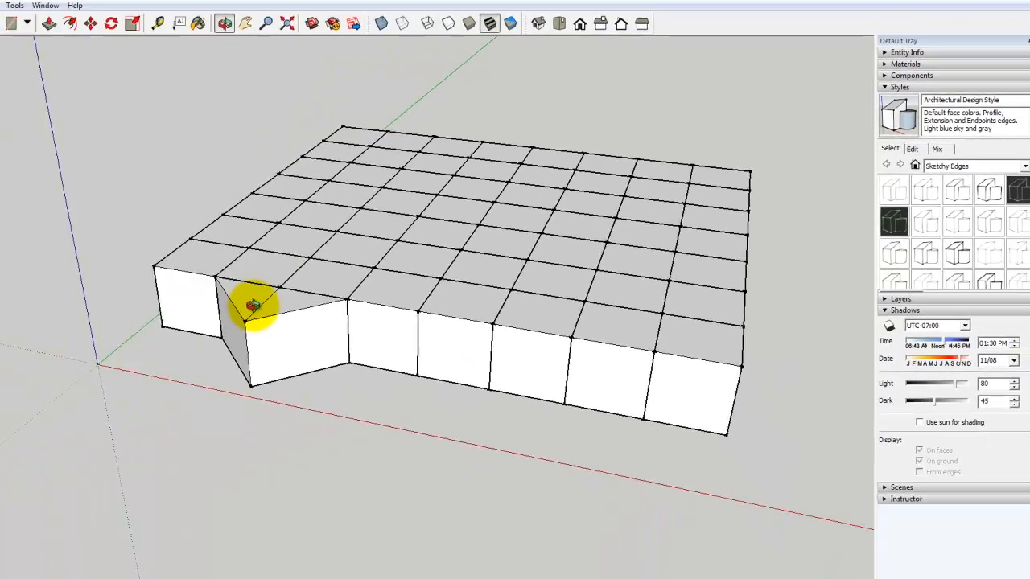
{"action": "scroll", "coordinate": [116, 433], "scroll_direction": "down", "scroll_amount": 4}
{"action": "scroll", "coordinate": [399, 444], "scroll_direction": "up", "scroll_amount": 2}
{"action": "scroll", "coordinate": [595, 338], "scroll_direction": "up", "scroll_amount": 4}
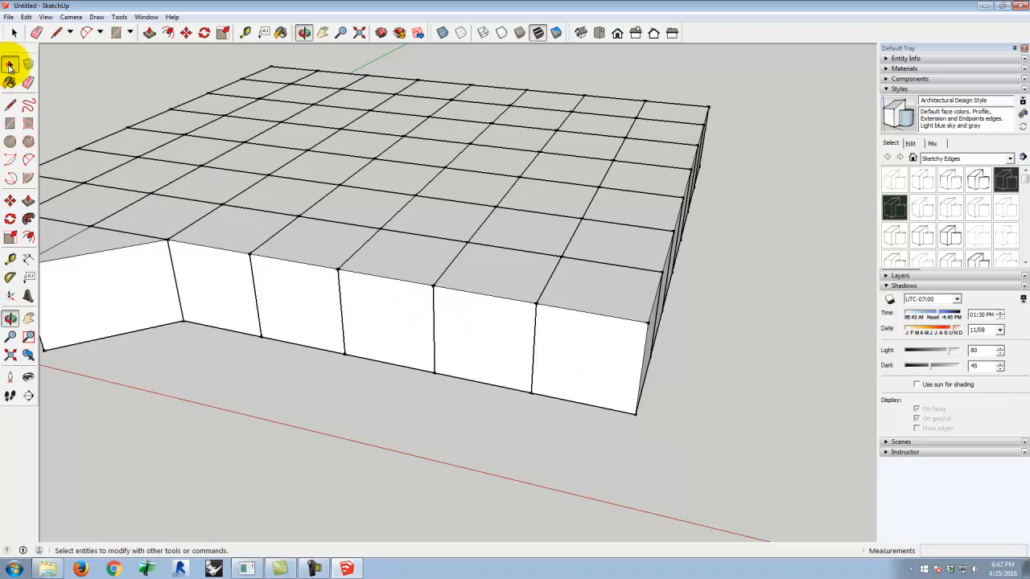
{"action": "left_click", "coordinate": [10, 66]}
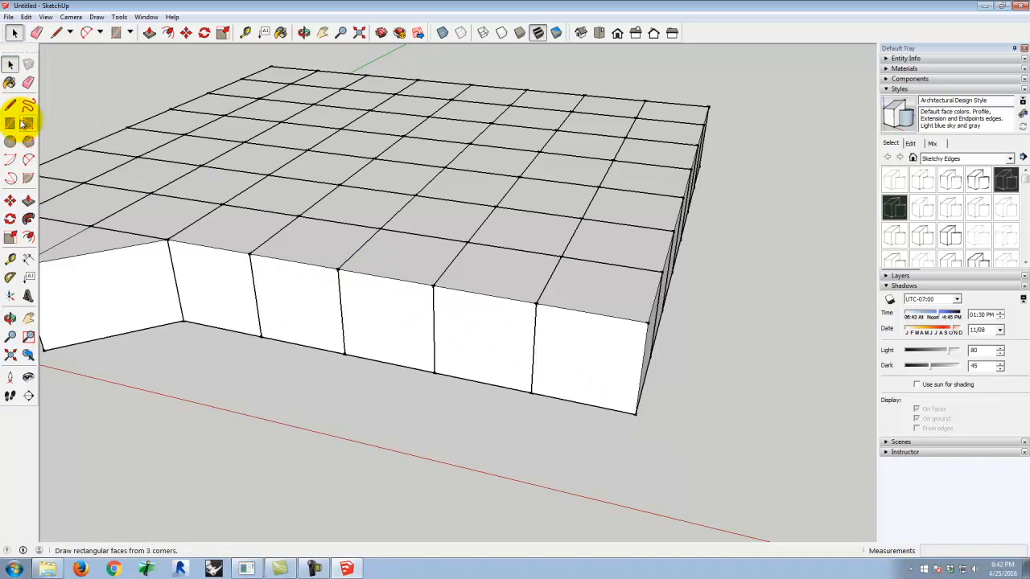
{"action": "key", "text": "l"}
{"action": "left_click", "coordinate": [341, 268]}
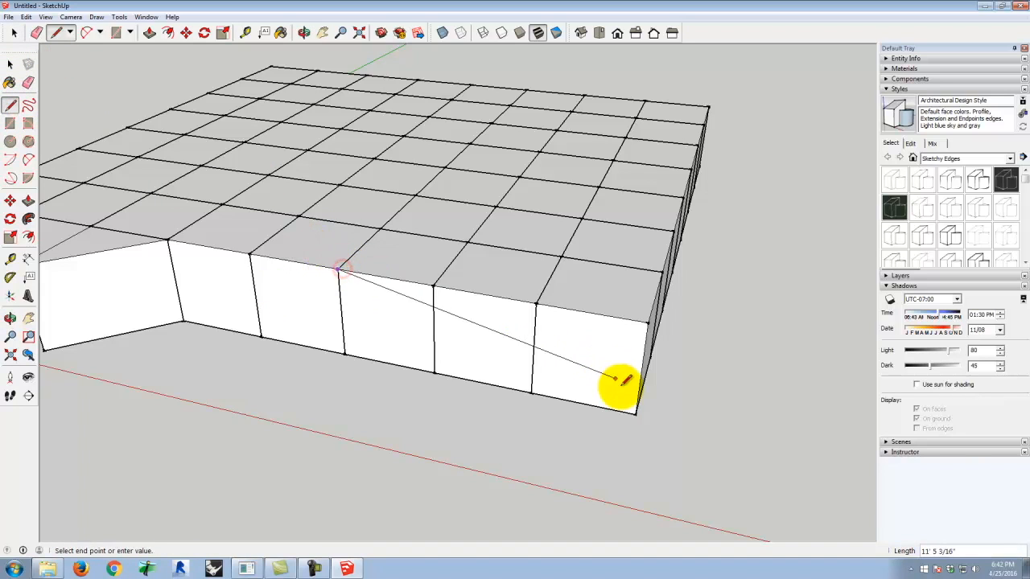
{"action": "left_click", "coordinate": [635, 412]}
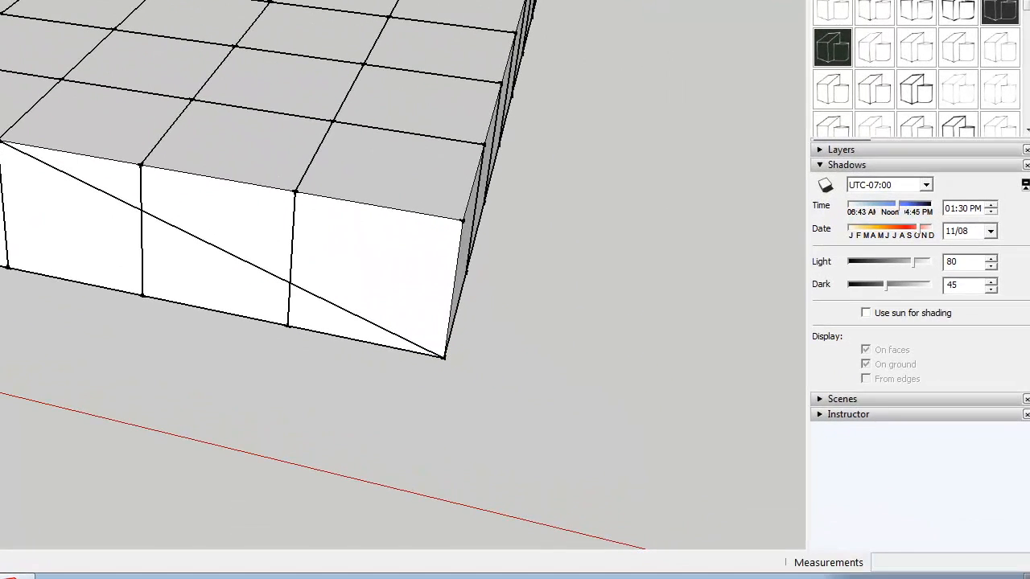
Step: Explode the three front cube groups crossed by the diagonal line, one after another, from the eighth column back to the sixth
{"action": "left_click", "coordinate": [133, 184]}
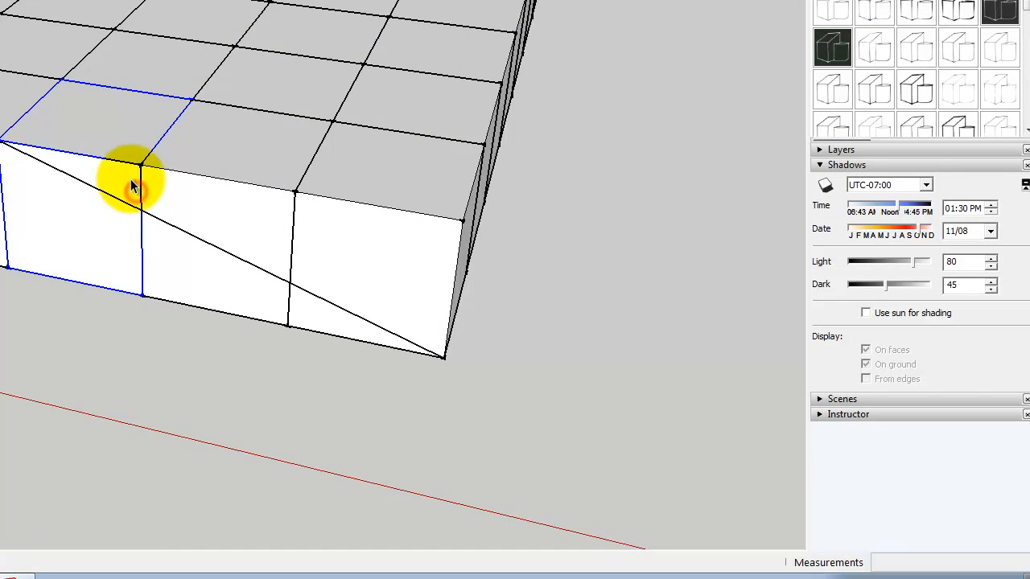
{"action": "left_click", "coordinate": [246, 214]}
{"action": "left_click", "coordinate": [343, 231]}
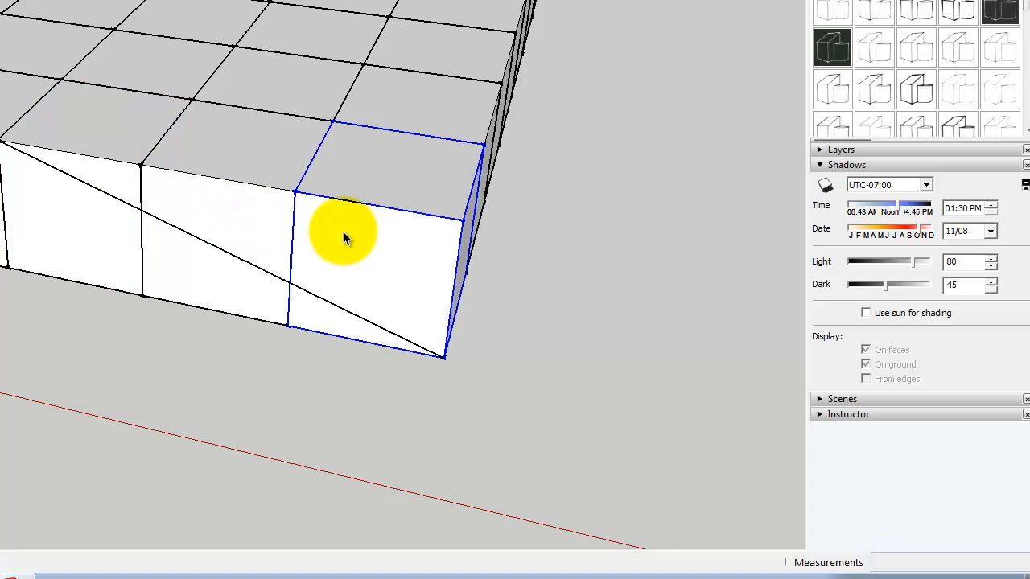
{"action": "right_click", "coordinate": [328, 218]}
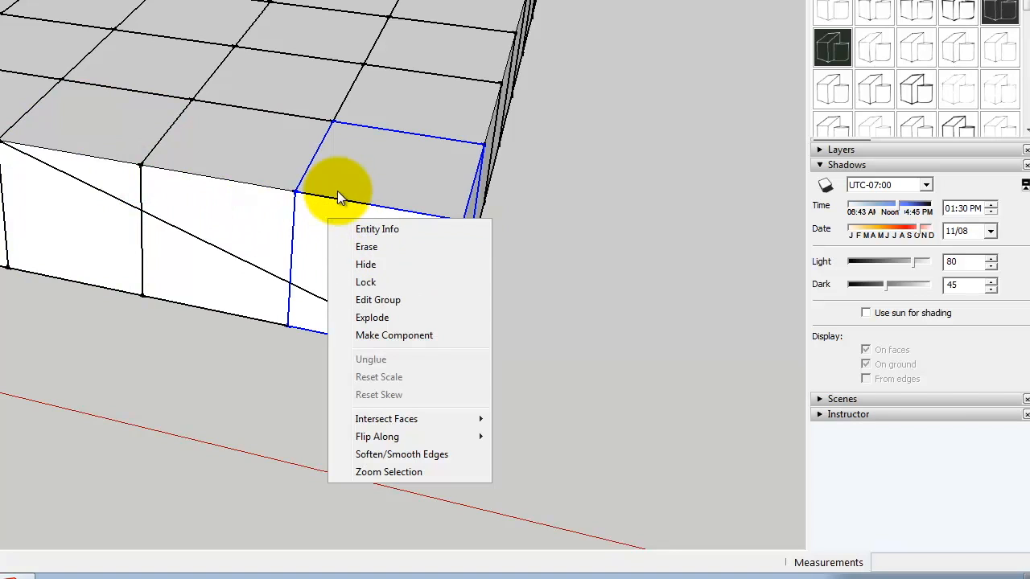
{"action": "left_click", "coordinate": [395, 320]}
{"action": "left_click", "coordinate": [225, 201]}
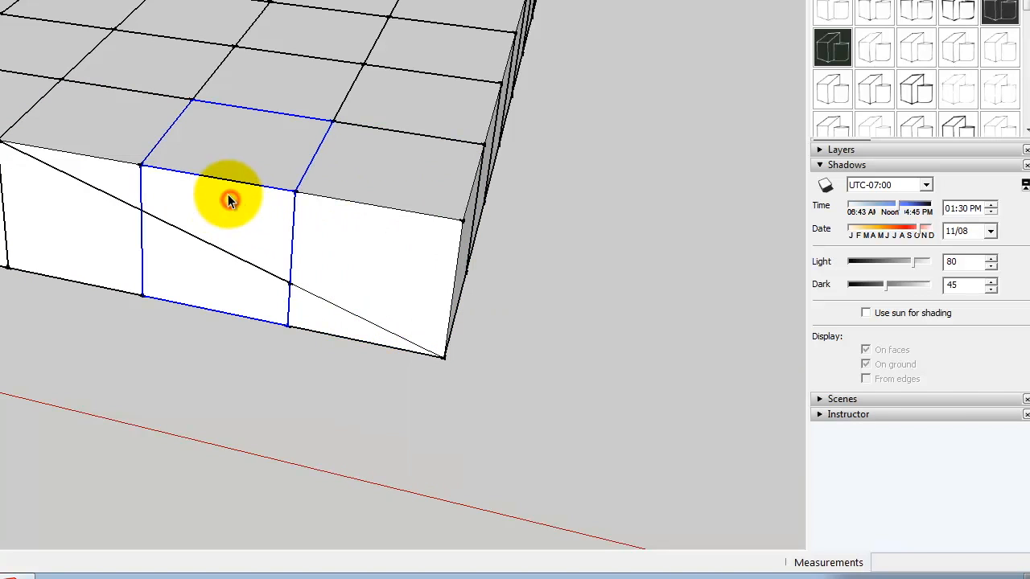
{"action": "right_click", "coordinate": [224, 205]}
{"action": "left_click", "coordinate": [274, 303]}
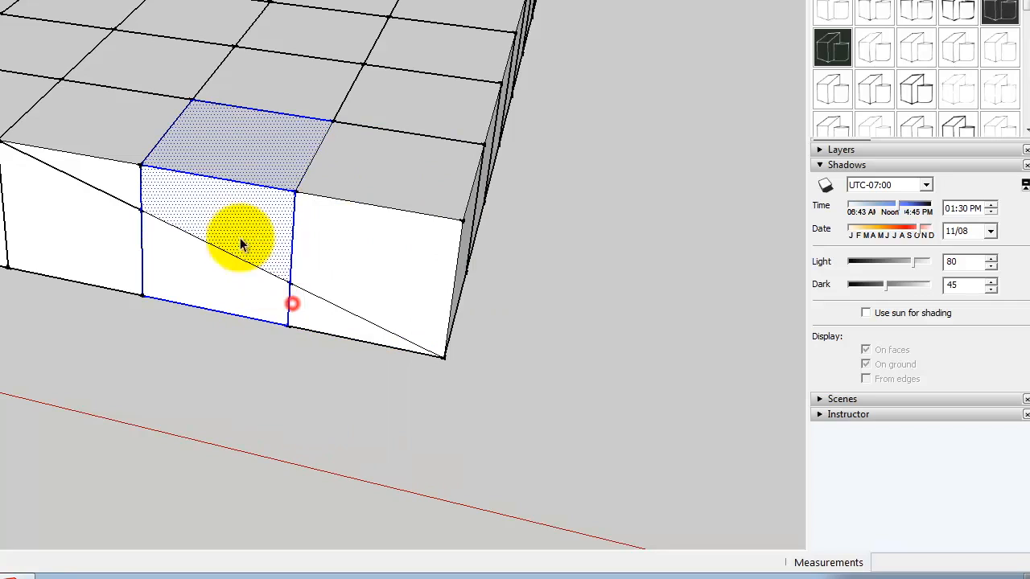
{"action": "left_click", "coordinate": [110, 153]}
{"action": "right_click", "coordinate": [114, 172]}
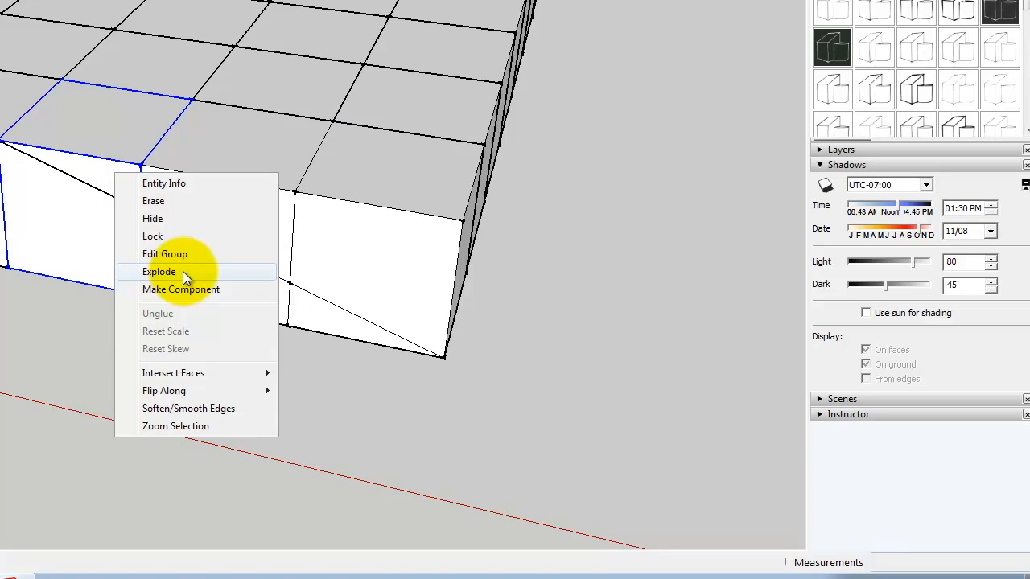
{"action": "left_click", "coordinate": [183, 271]}
{"action": "left_click", "coordinate": [134, 347]}
Step: Delete the front face portions above the diagonal on the sixth-, seventh- and eighth-column cubes
{"action": "left_click", "coordinate": [51, 197]}
{"action": "left_click", "coordinate": [177, 253]}
{"action": "left_click", "coordinate": [308, 317]}
{"action": "left_click", "coordinate": [341, 268]}
{"action": "left_click", "coordinate": [232, 233]}
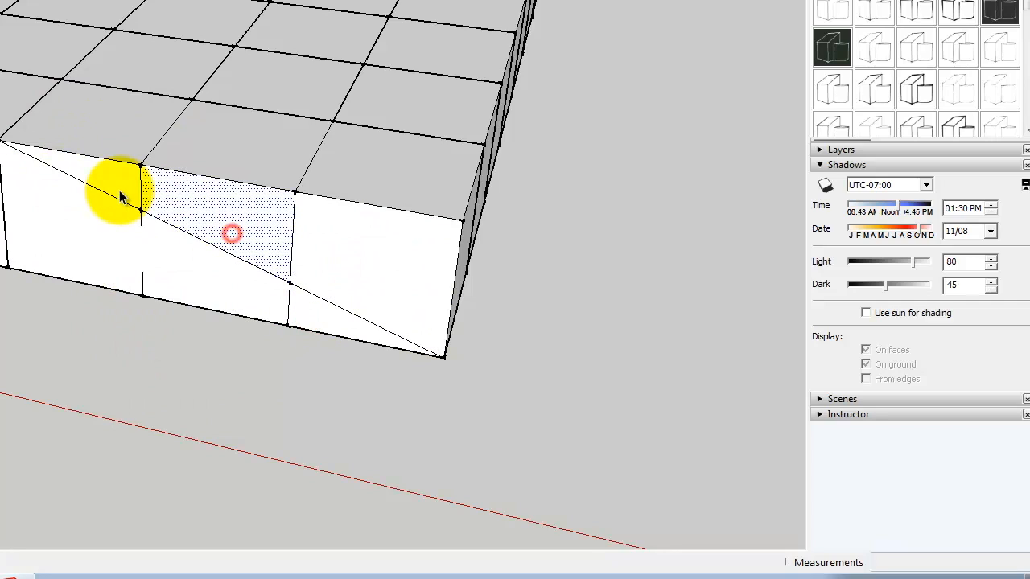
{"action": "key", "text": "Delete"}
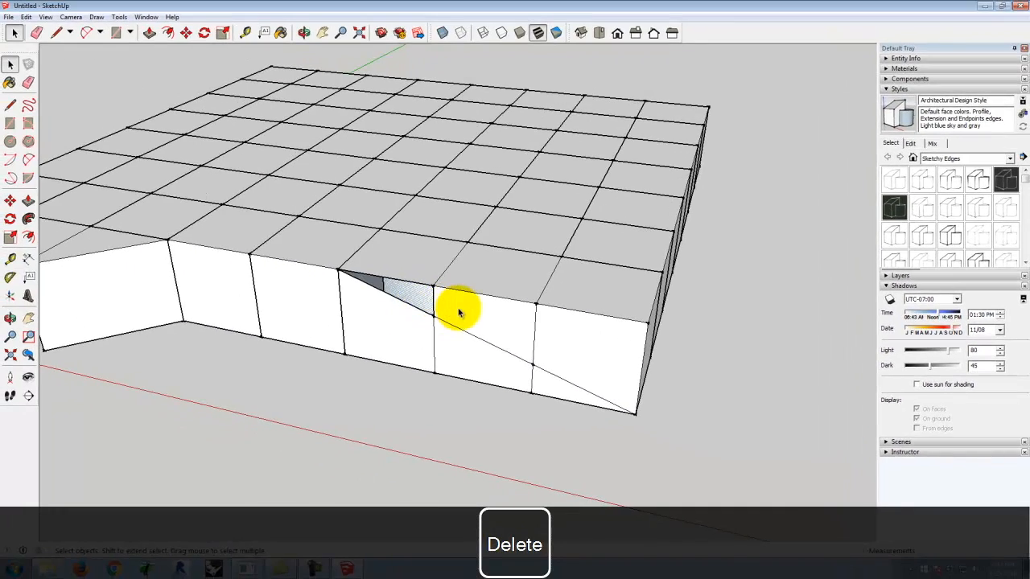
{"action": "left_click", "coordinate": [459, 309]}
{"action": "key", "text": "Delete"}
{"action": "left_click", "coordinate": [564, 338]}
{"action": "key", "text": "Delete"}
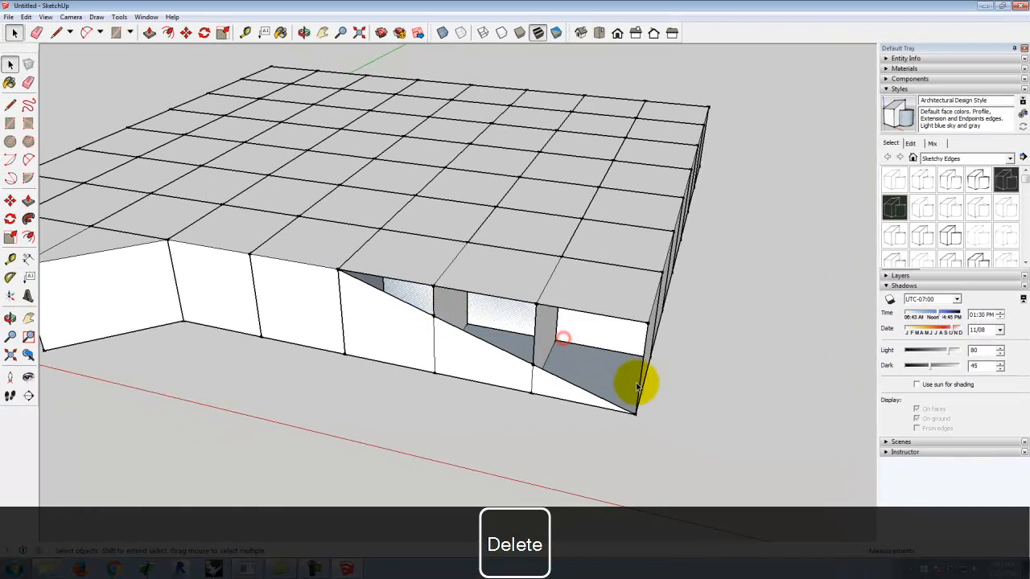
Step: Delete the top faces of the eighth-, seventh- and sixth-column front cubes
{"action": "left_click", "coordinate": [589, 302]}
{"action": "key", "text": "Delete"}
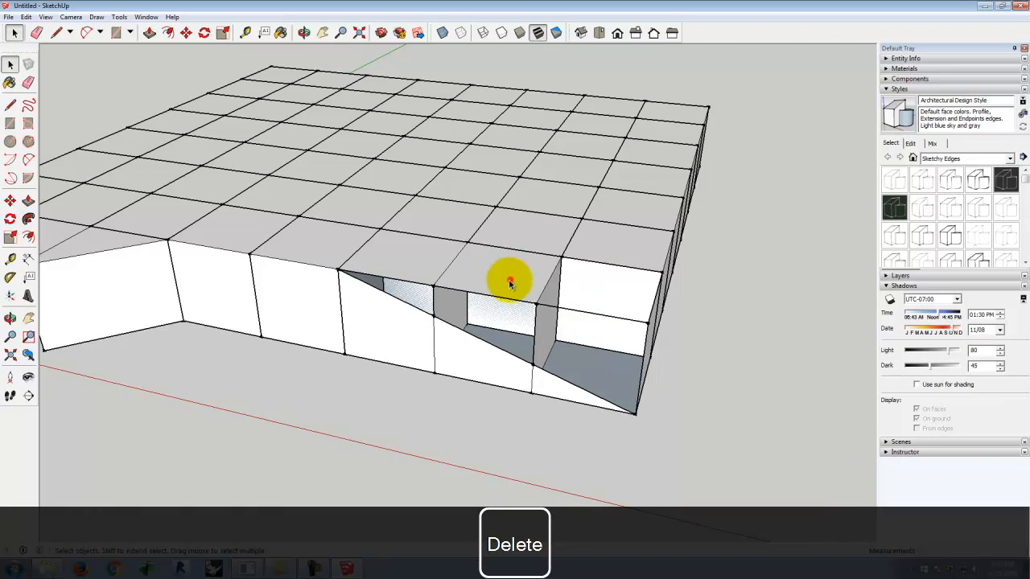
{"action": "left_click", "coordinate": [510, 280]}
{"action": "key", "text": "Delete"}
{"action": "left_click", "coordinate": [413, 263]}
{"action": "key", "text": "Delete"}
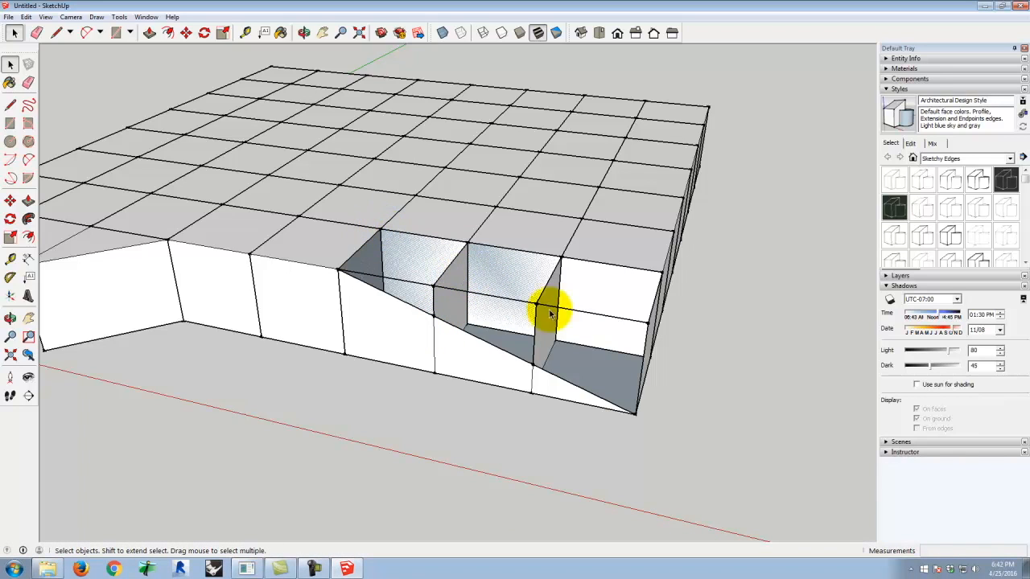
Step: Draw the matching back diagonal from the sixth-column cube's rear top corner to the eighth-column cube's outer rear bottom corner
{"action": "left_click", "coordinate": [10, 105]}
{"action": "left_click", "coordinate": [380, 230]}
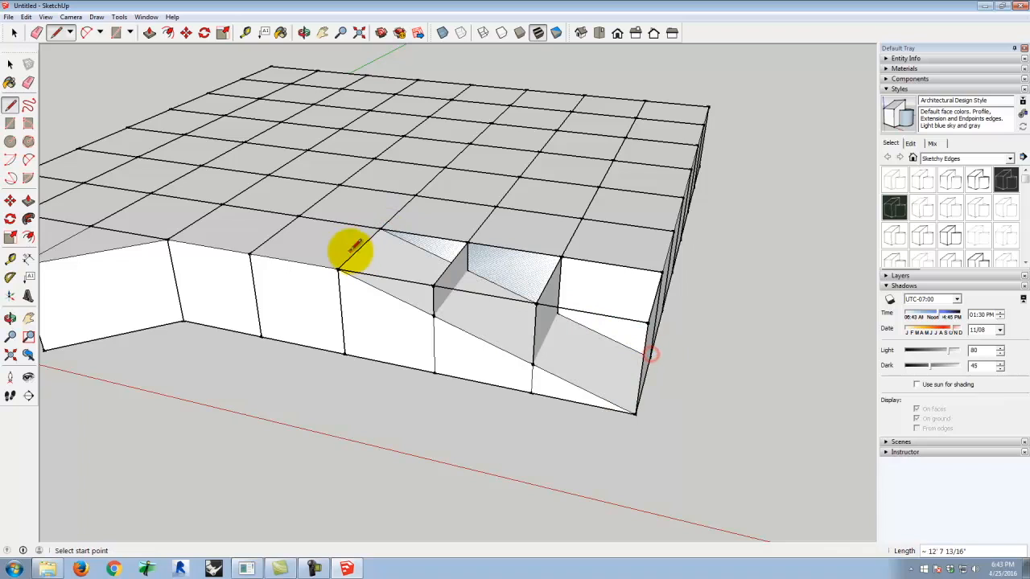
{"action": "left_click", "coordinate": [10, 64]}
{"action": "left_click", "coordinate": [480, 308]}
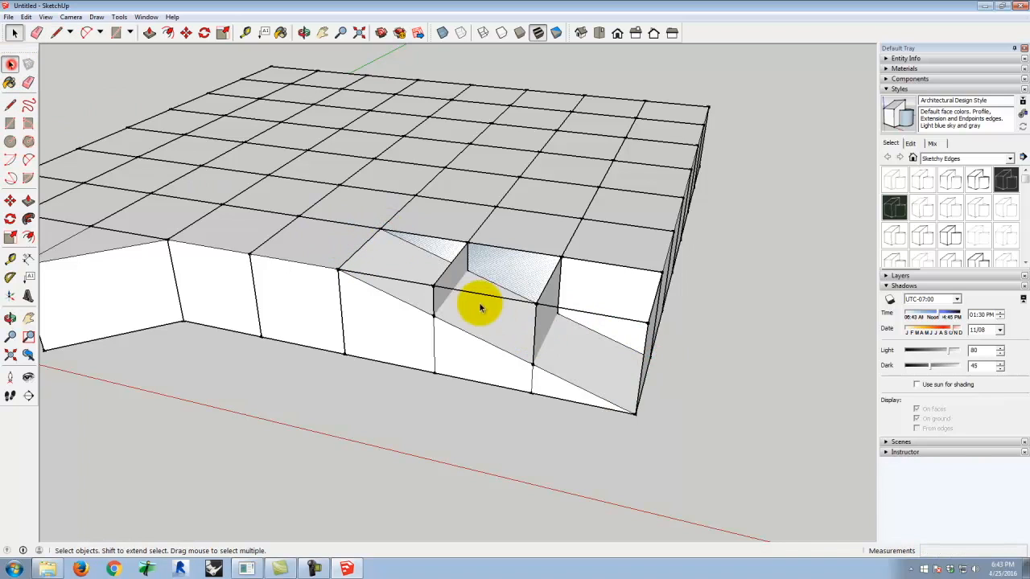
{"action": "key", "text": "Delete"}
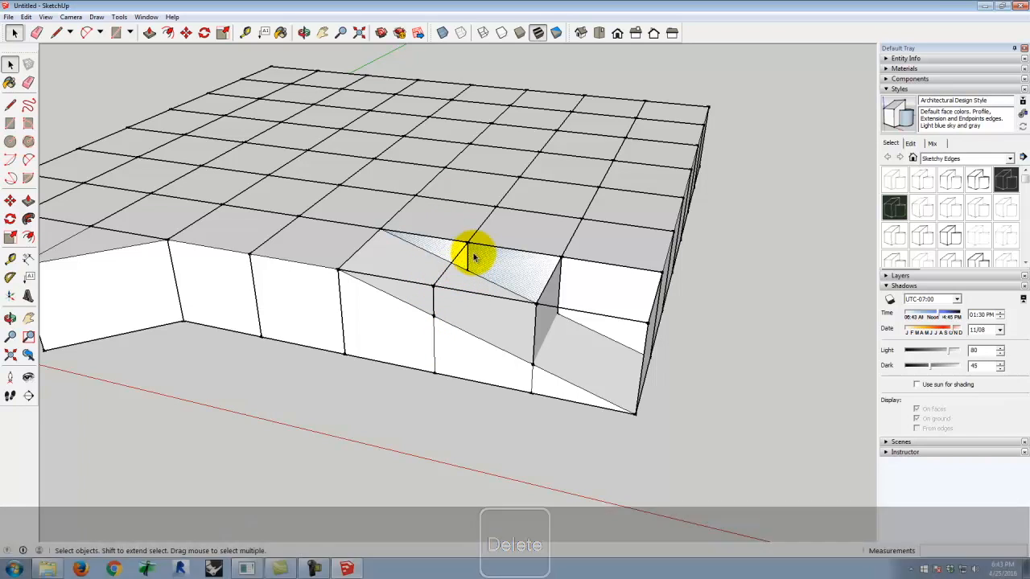
{"action": "left_click", "coordinate": [10, 104]}
{"action": "left_click", "coordinate": [435, 318]}
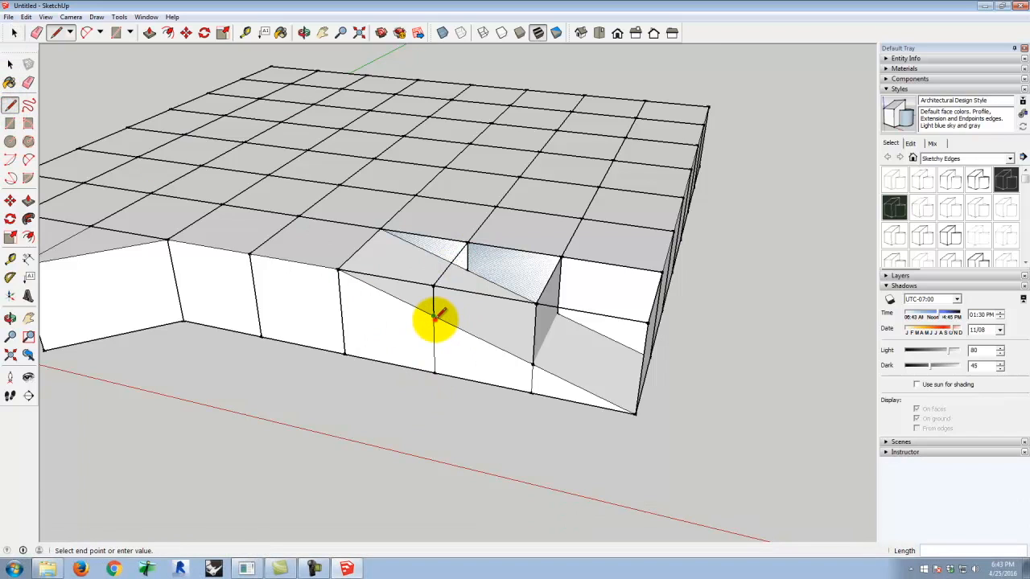
{"action": "left_click", "coordinate": [471, 271]}
{"action": "key", "text": "ctrl+z"}
Step: Draw two lines across the sloped surface, along the joints between the sixth, seventh and eighth columns
{"action": "left_click", "coordinate": [462, 271]}
{"action": "left_click", "coordinate": [433, 314]}
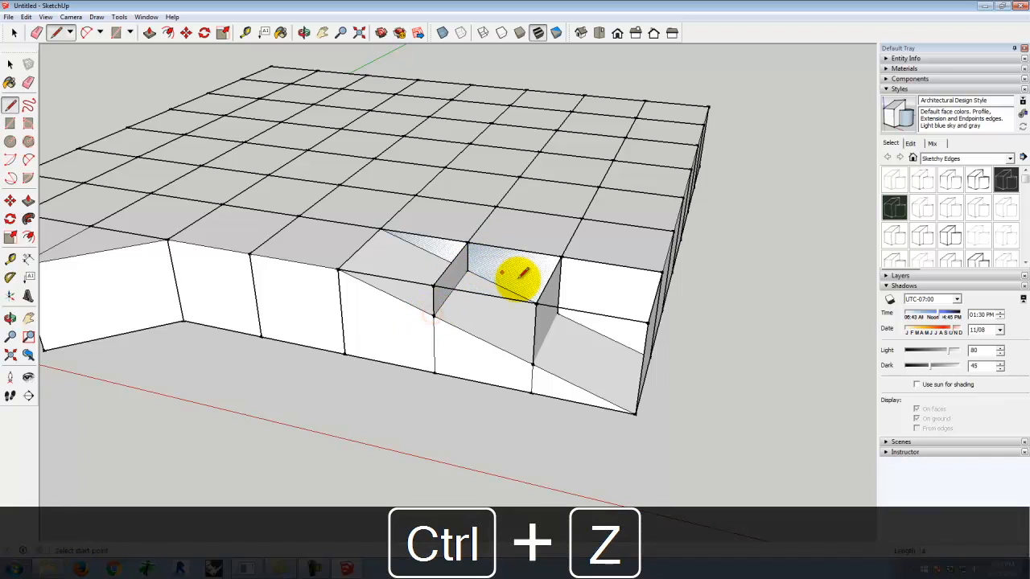
{"action": "left_click", "coordinate": [557, 310]}
{"action": "left_click", "coordinate": [531, 362]}
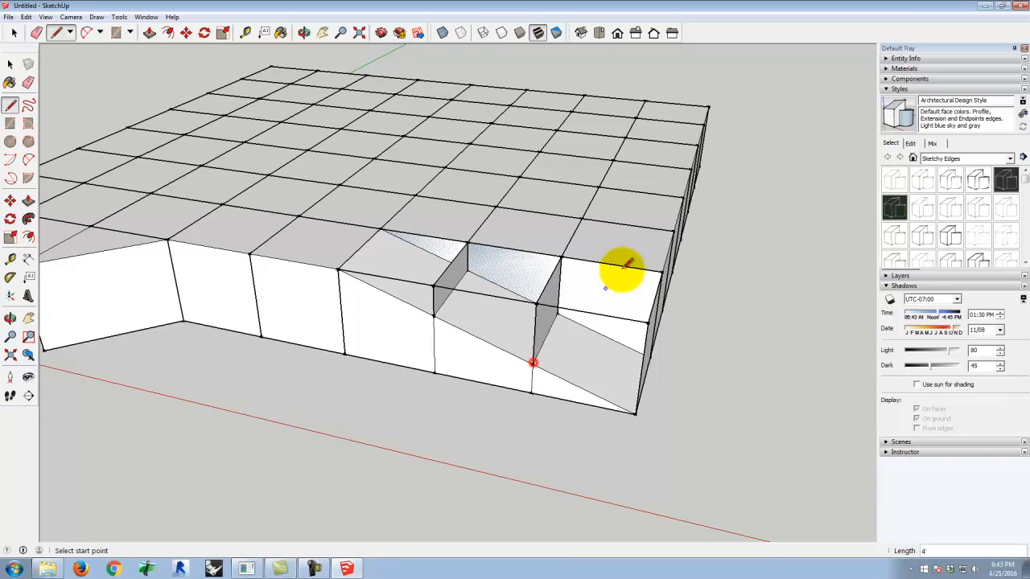
Step: Delete the two dividing wall faces above the slope, between the sixth, seventh and eighth columns
{"action": "left_click", "coordinate": [10, 64]}
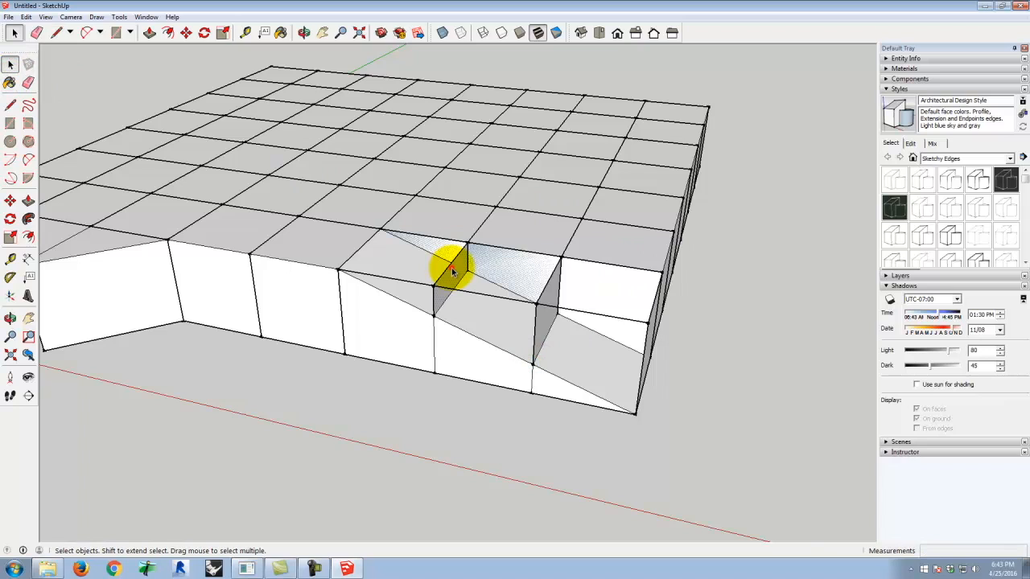
{"action": "left_click", "coordinate": [456, 270]}
{"action": "key", "text": "Delete"}
{"action": "left_click", "coordinate": [553, 291]}
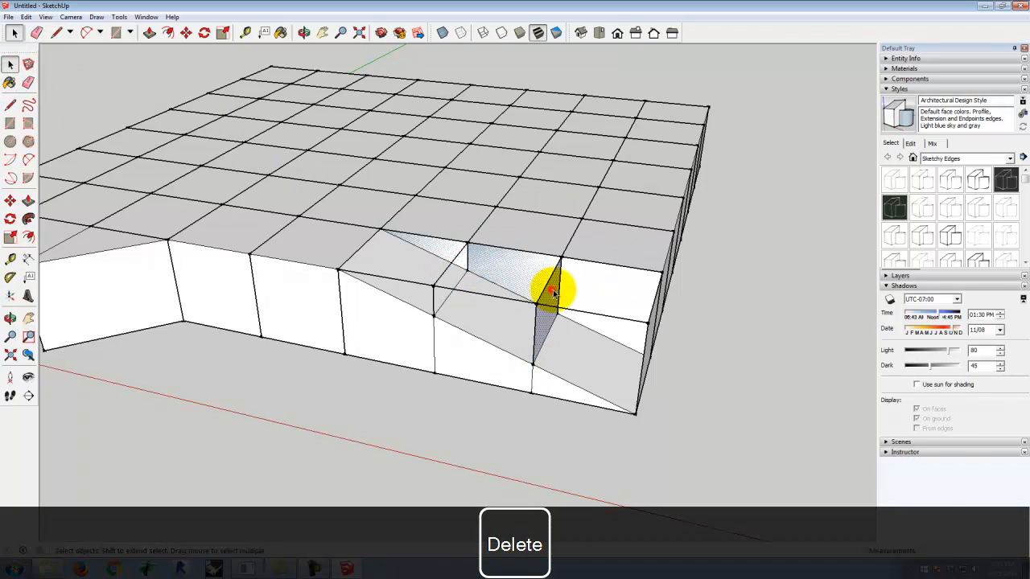
{"action": "key", "text": "Delete"}
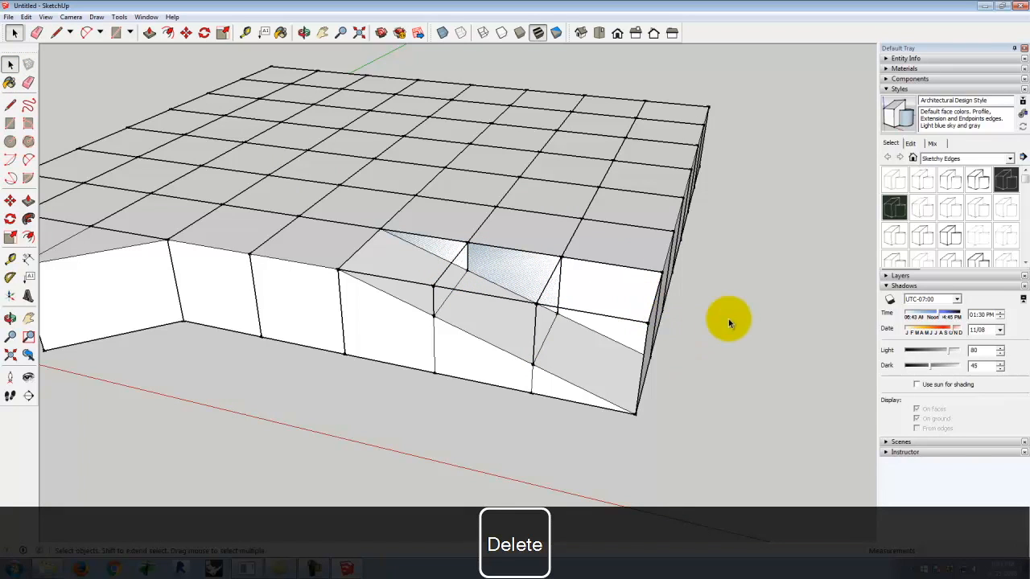
Step: Delete the eighth-column cube's outer side face, its outer top edge and its front corner's vertical edge
{"action": "left_click", "coordinate": [9, 318]}
{"action": "mouse_move", "coordinate": [464, 340]}
{"action": "left_mouse_down"}
{"action": "mouse_move", "coordinate": [416, 347]}
{"action": "mouse_move", "coordinate": [448, 329]}
{"action": "left_mouse_up"}
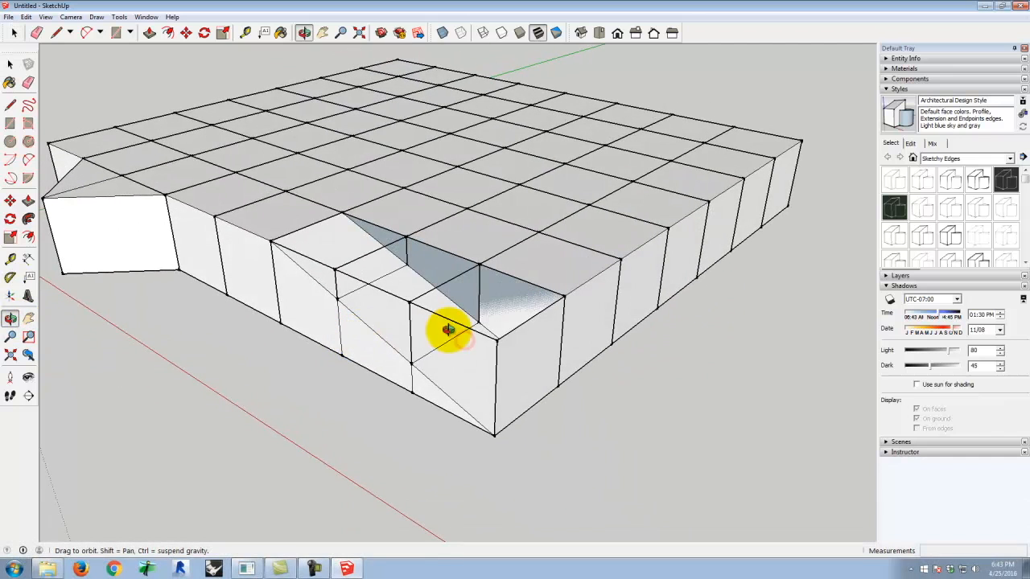
{"action": "left_click", "coordinate": [9, 63]}
{"action": "left_click", "coordinate": [524, 338]}
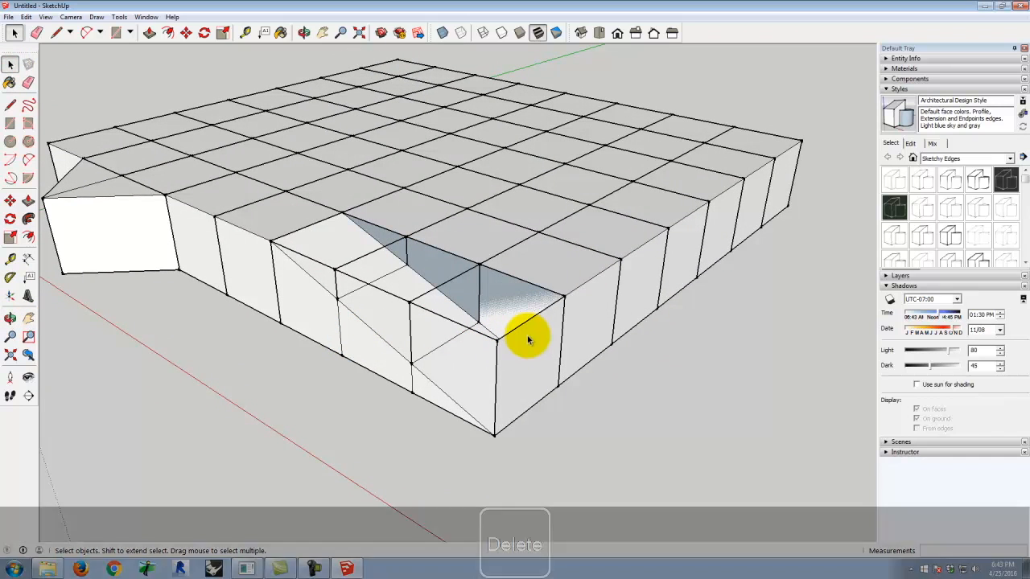
{"action": "key", "text": "Delete"}
{"action": "left_click", "coordinate": [496, 347]}
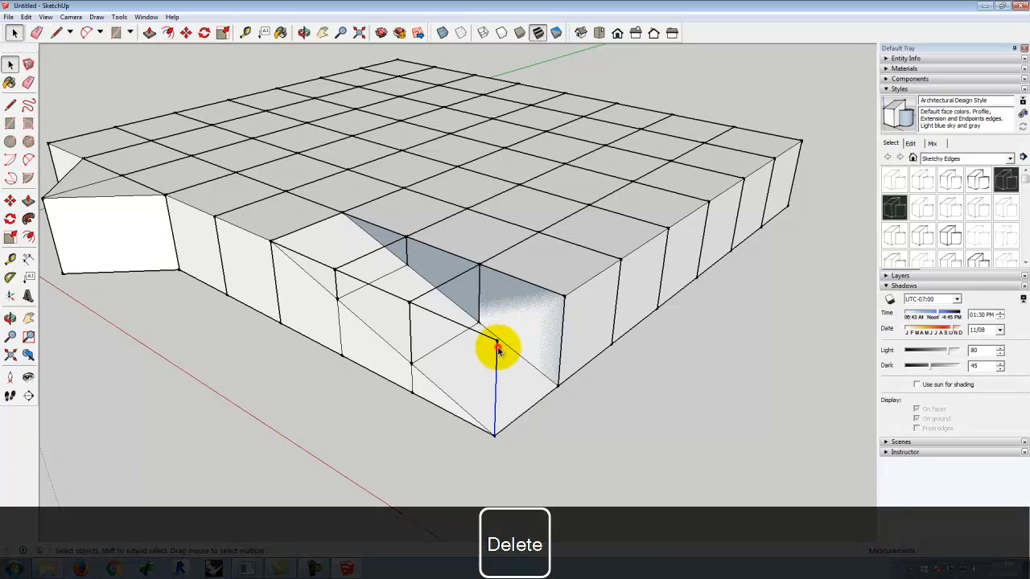
{"action": "key", "text": "Delete"}
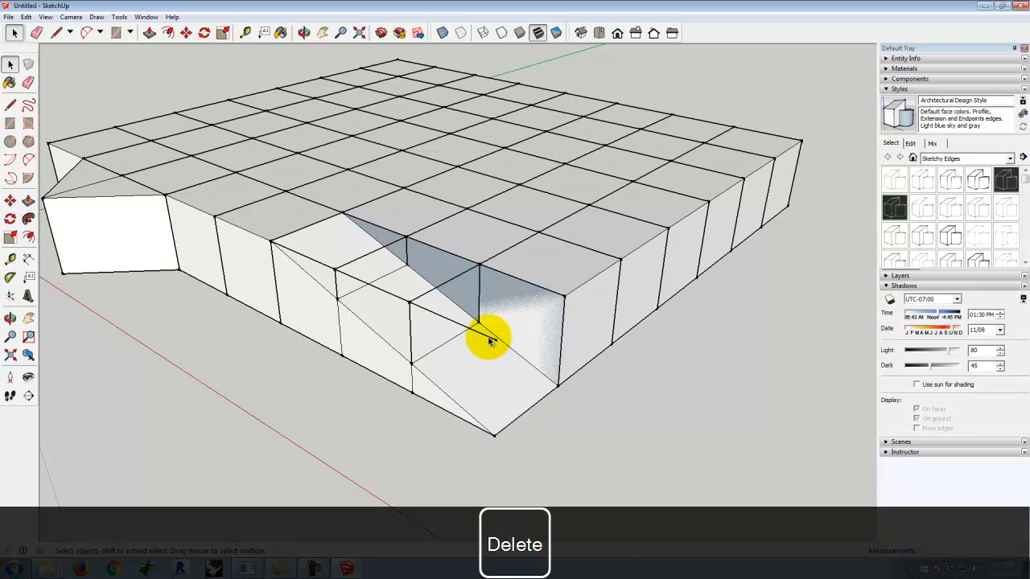
Step: Delete the remaining loose top and vertical edges above the slope on the three cut front cubes
{"action": "left_click", "coordinate": [411, 312]}
{"action": "key", "text": "Delete"}
{"action": "left_click", "coordinate": [402, 299]}
{"action": "key", "text": "Delete"}
{"action": "left_click", "coordinate": [348, 268]}
{"action": "key", "text": "Delete"}
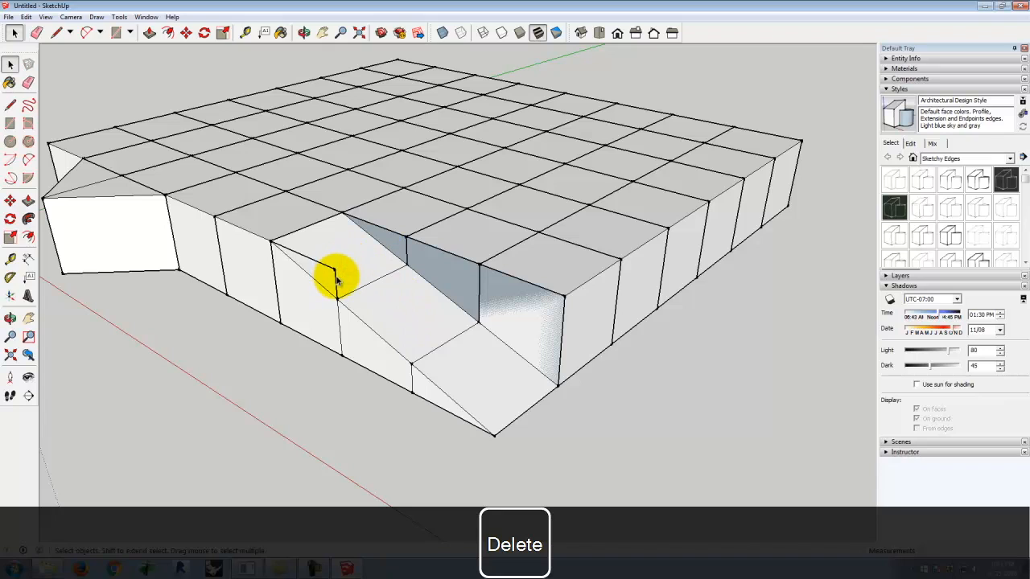
{"action": "left_click", "coordinate": [330, 267]}
{"action": "key", "text": "Delete"}
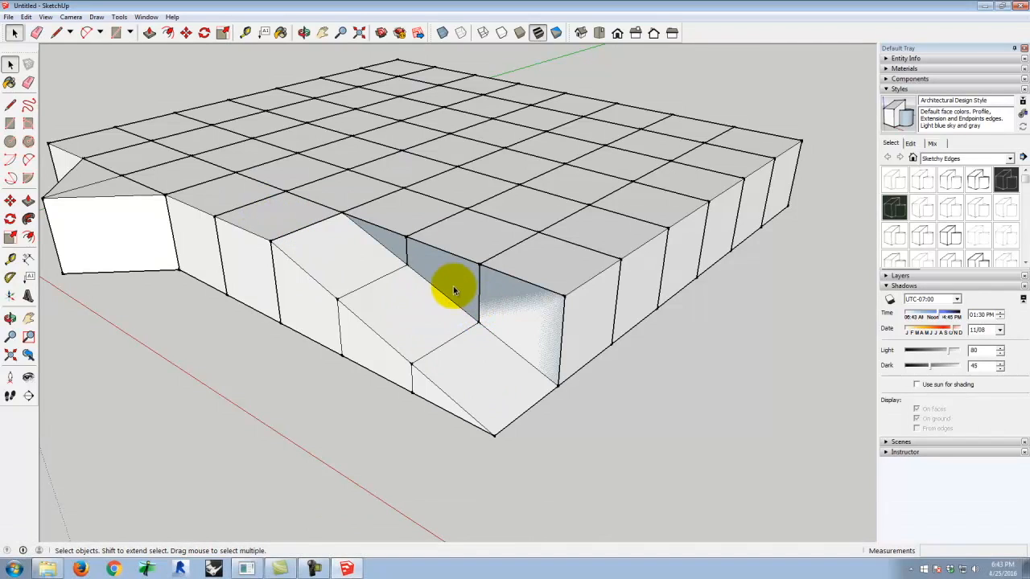
{"action": "left_click", "coordinate": [521, 296]}
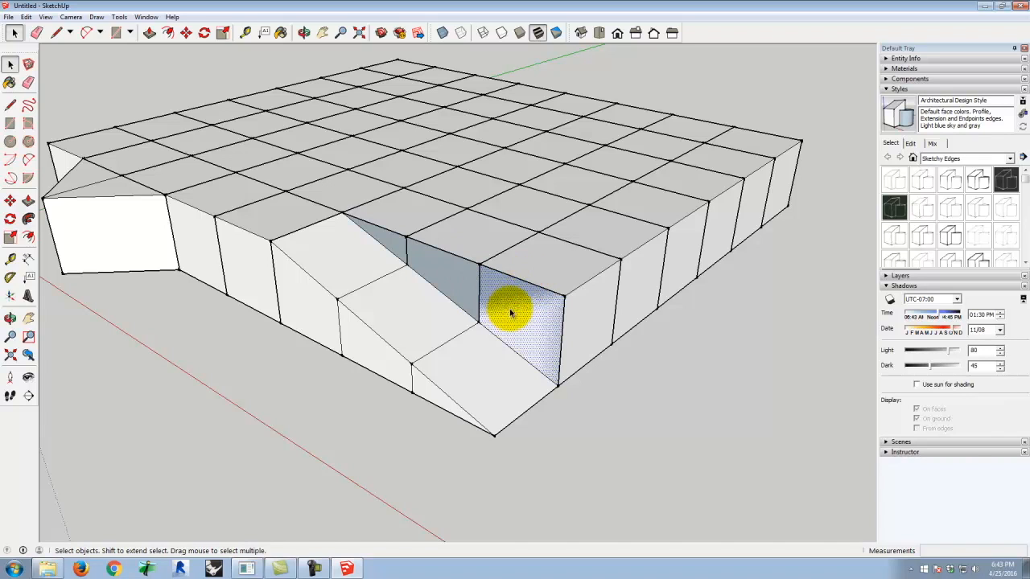
{"action": "key", "text": "Delete"}
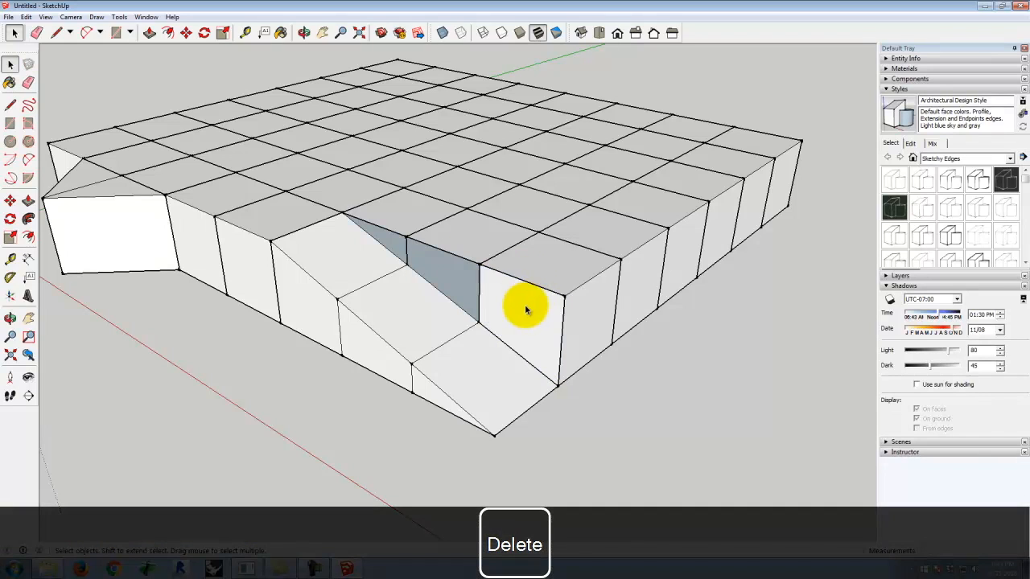
{"action": "left_click", "coordinate": [450, 278]}
{"action": "key", "text": "Delete"}
{"action": "left_click", "coordinate": [391, 242]}
{"action": "key", "text": "Delete"}
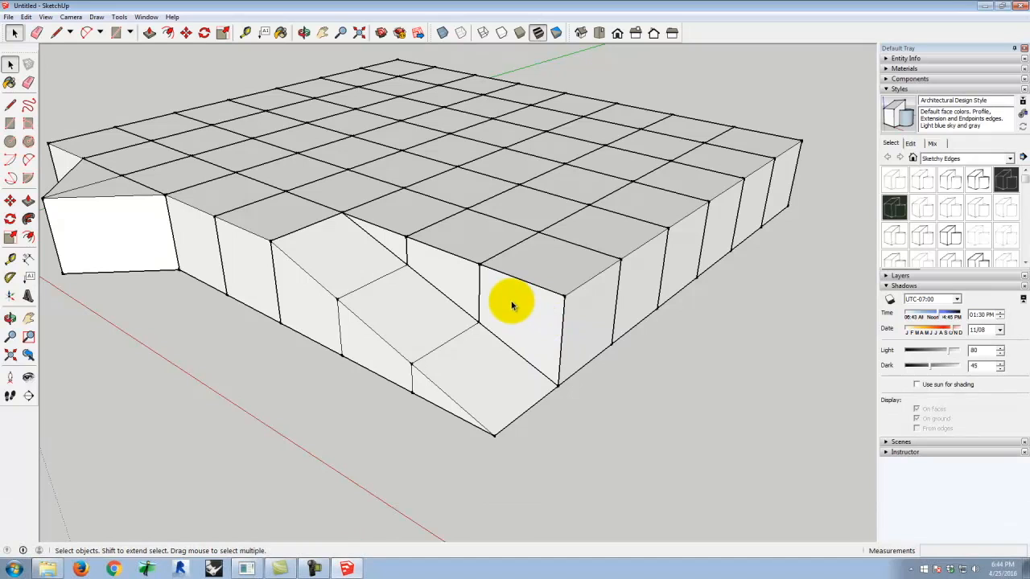
{"action": "key", "text": "ctrl+z"}
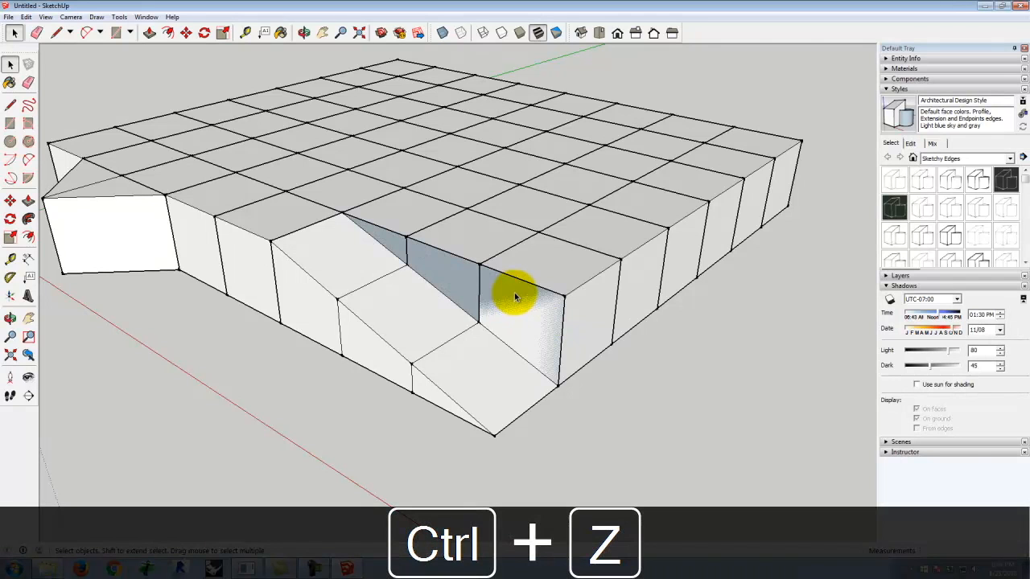
Step: Explode the second-row cube group behind the eighth-column wedge, and select its front face and top face in turn
{"action": "left_click", "coordinate": [532, 276]}
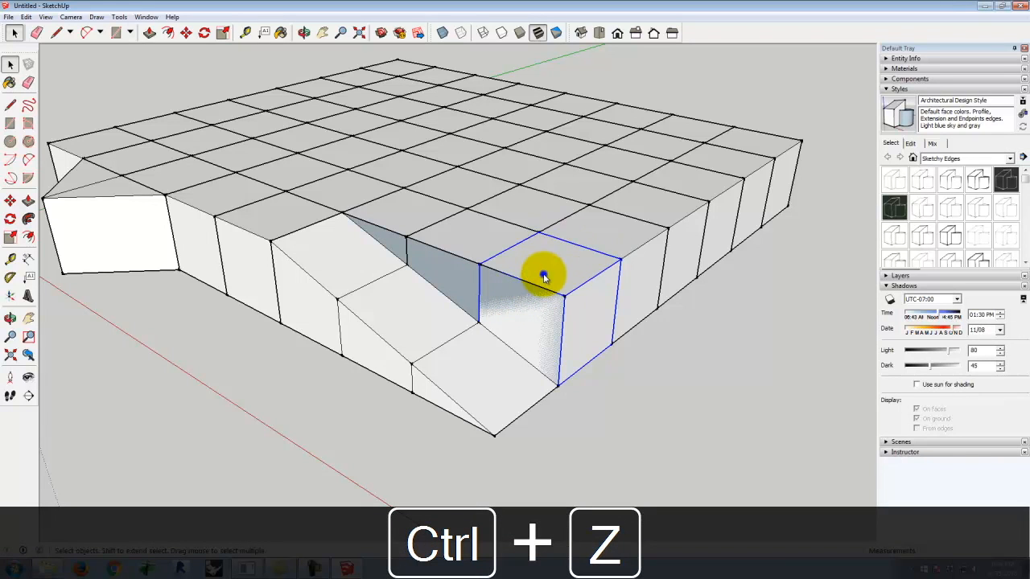
{"action": "right_click", "coordinate": [544, 276]}
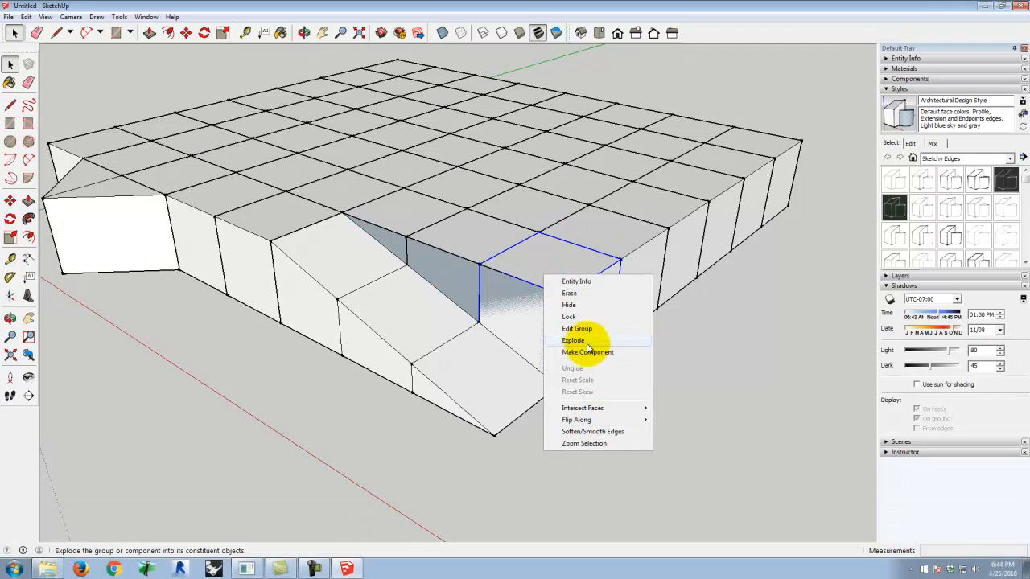
{"action": "left_click", "coordinate": [586, 341]}
{"action": "left_click", "coordinate": [677, 341]}
{"action": "left_click", "coordinate": [527, 304]}
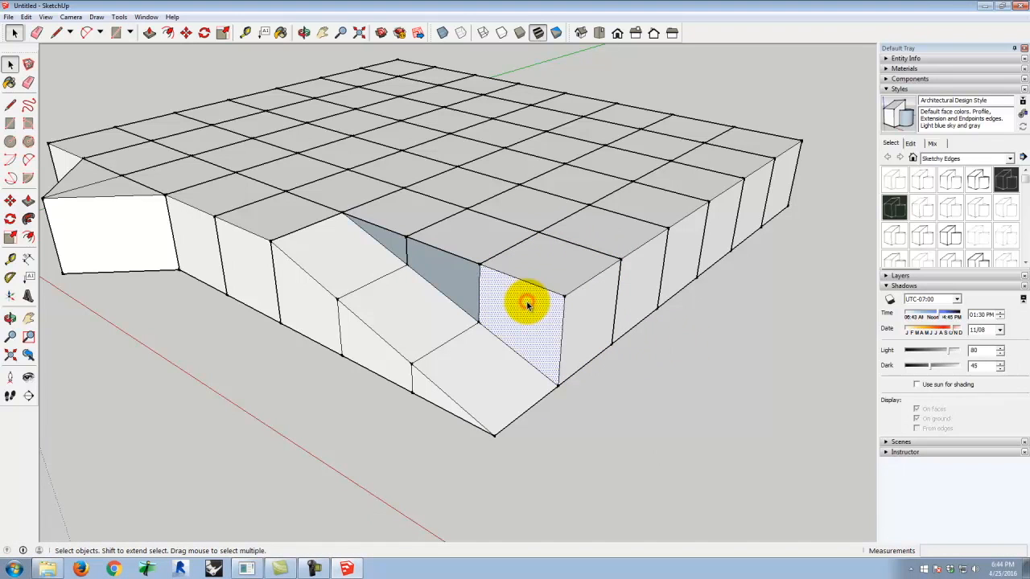
{"action": "left_click", "coordinate": [527, 272]}
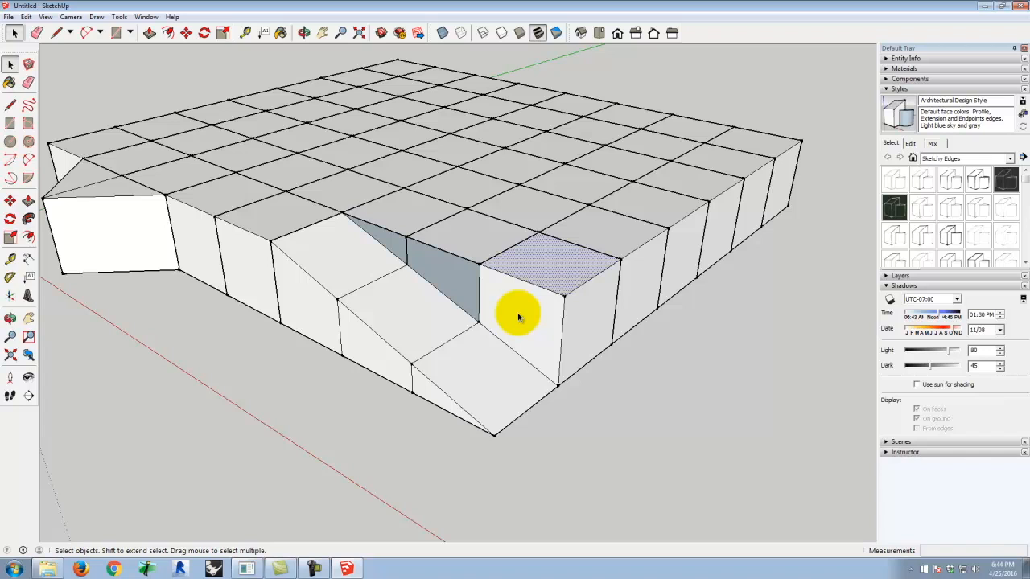
Step: Delete the leftover back wall faces above the slope in the seventh and sixth columns
{"action": "left_click", "coordinate": [457, 278]}
{"action": "key", "text": "Delete"}
{"action": "left_click", "coordinate": [390, 232]}
Step: Draw a 1' by 1' square on the ground near the origin, away from the cube grid
{"action": "scroll", "coordinate": [650, 360], "scroll_direction": "down", "scroll_amount": 5}
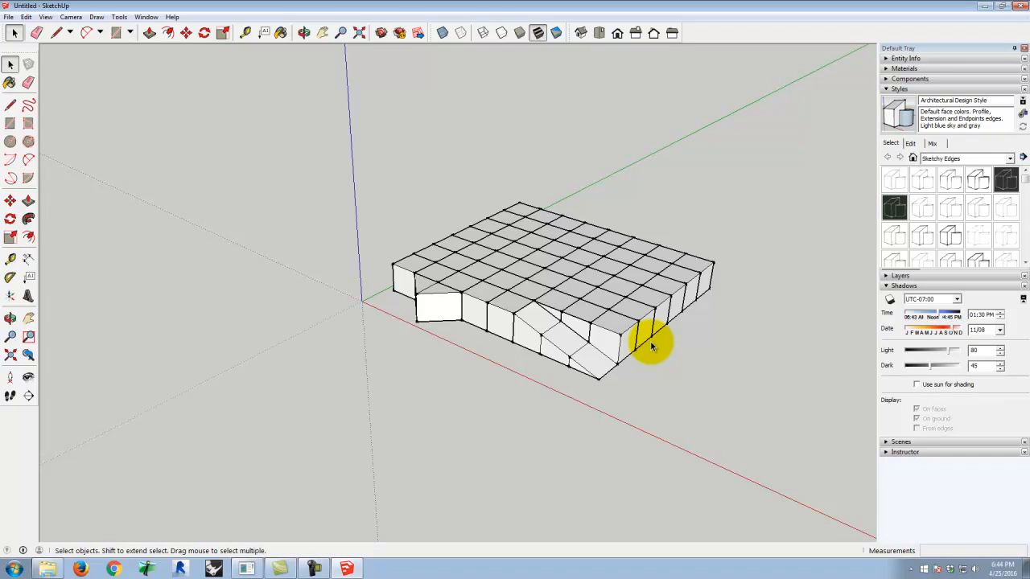
{"action": "left_click", "coordinate": [10, 123]}
{"action": "left_click", "coordinate": [336, 324]}
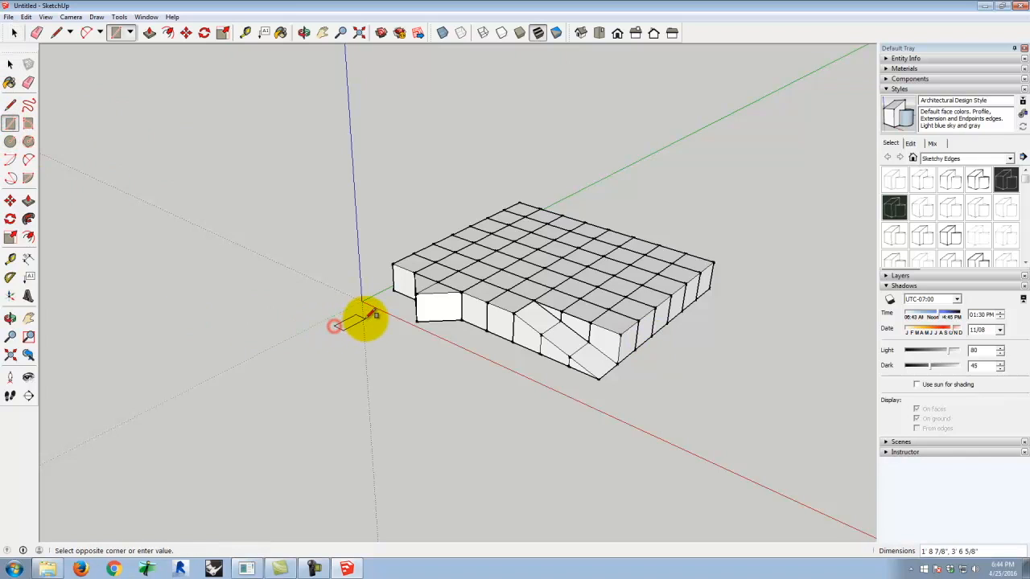
{"action": "key", "text": "Tab"}
{"action": "type", "text": "1',1'"}
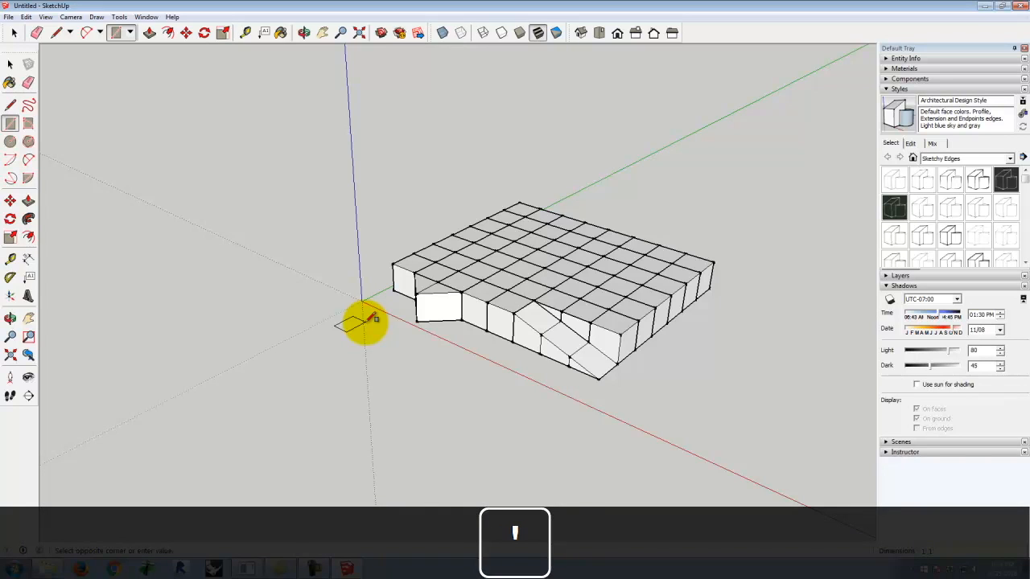
{"action": "key", "text": "Return"}
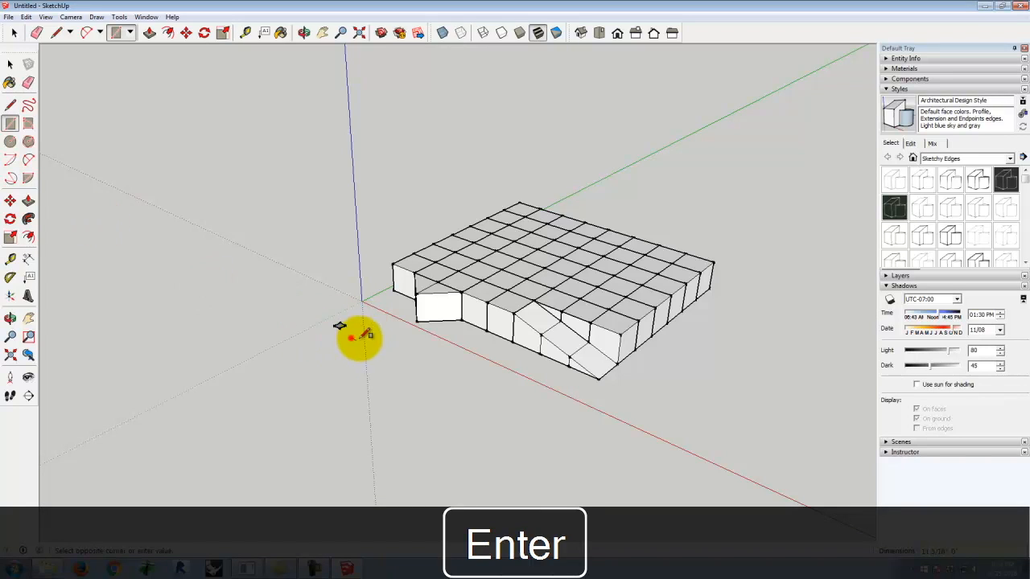
Step: Draw a 2' by 2' square on the ground beside the 1' square
{"action": "left_click", "coordinate": [352, 338]}
{"action": "type", "text": "2',2'"}
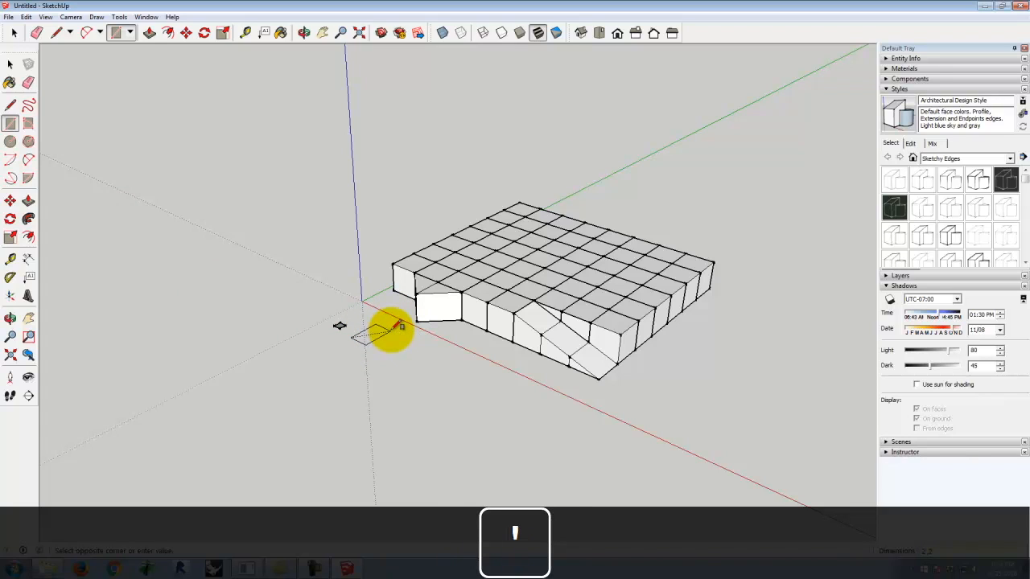
{"action": "key", "text": "Return"}
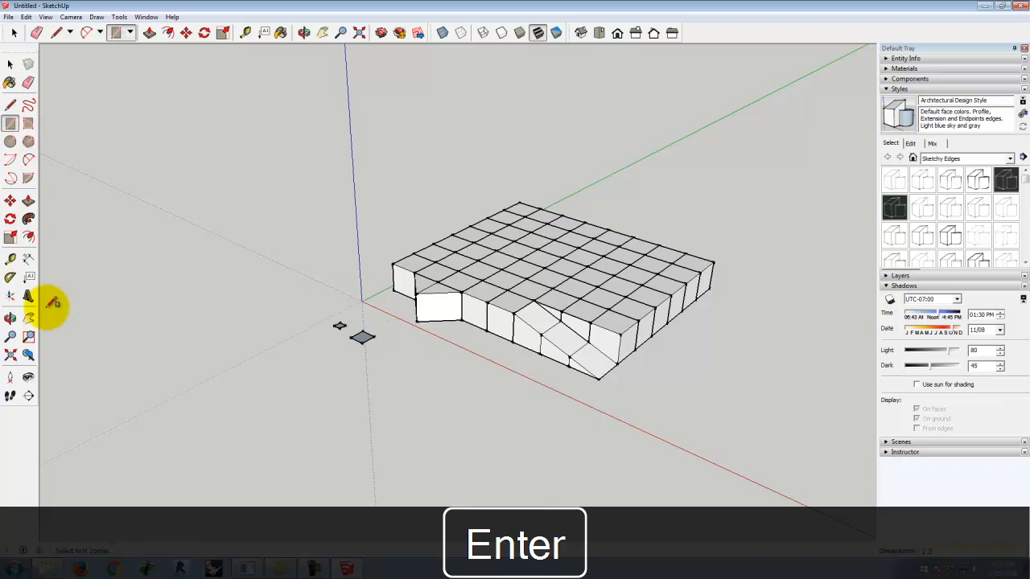
Step: Push/Pull the small ground square up 1' and the larger square beside it up 2' to form two cubes
{"action": "left_click", "coordinate": [29, 200]}
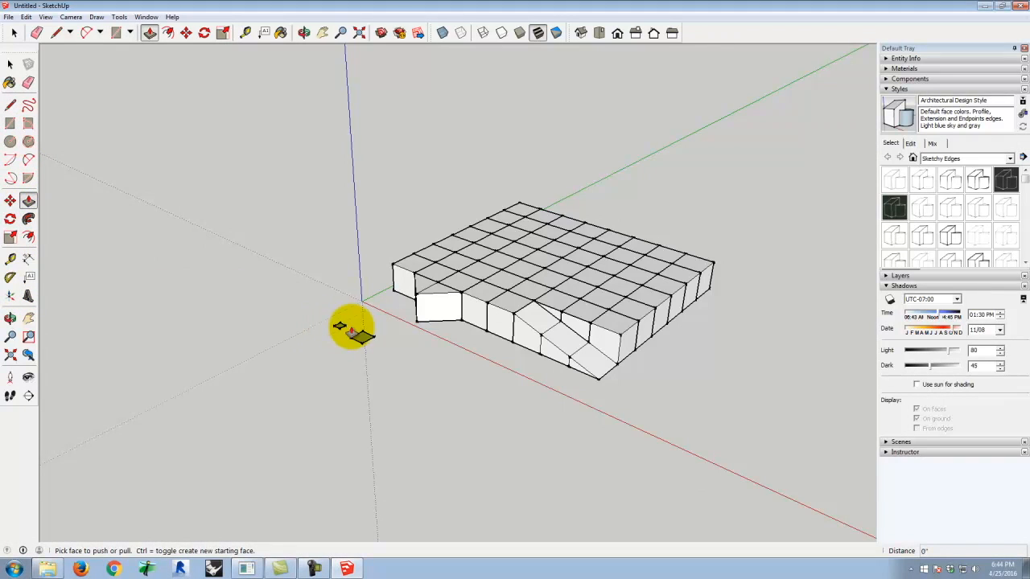
{"action": "left_click", "coordinate": [342, 326]}
{"action": "type", "text": "1"}
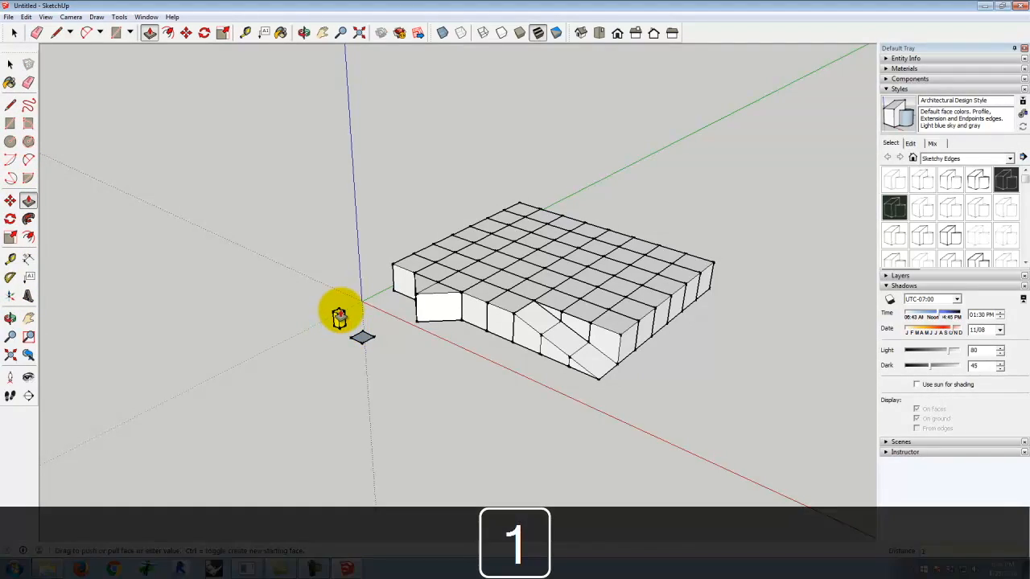
{"action": "key", "text": "Return"}
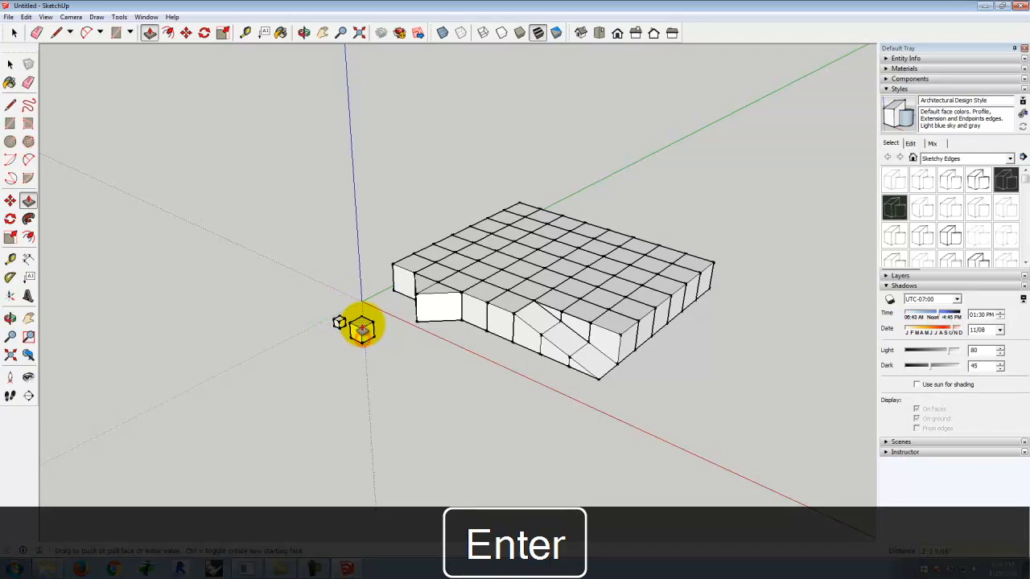
{"action": "type", "text": "2'"}
{"action": "key", "text": "Return"}
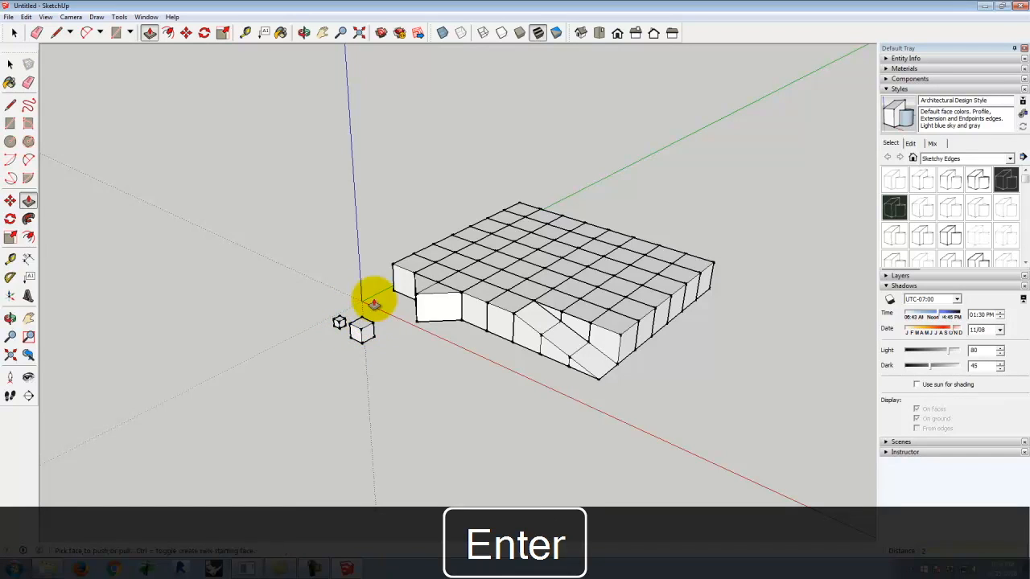
Step: Make the 1' cube and the 2' cube each into its own group
{"action": "left_click", "coordinate": [10, 65]}
{"action": "left_click_drag", "start_coordinate": [314, 307], "coordinate": [340, 326]}
{"action": "right_click", "coordinate": [341, 325]}
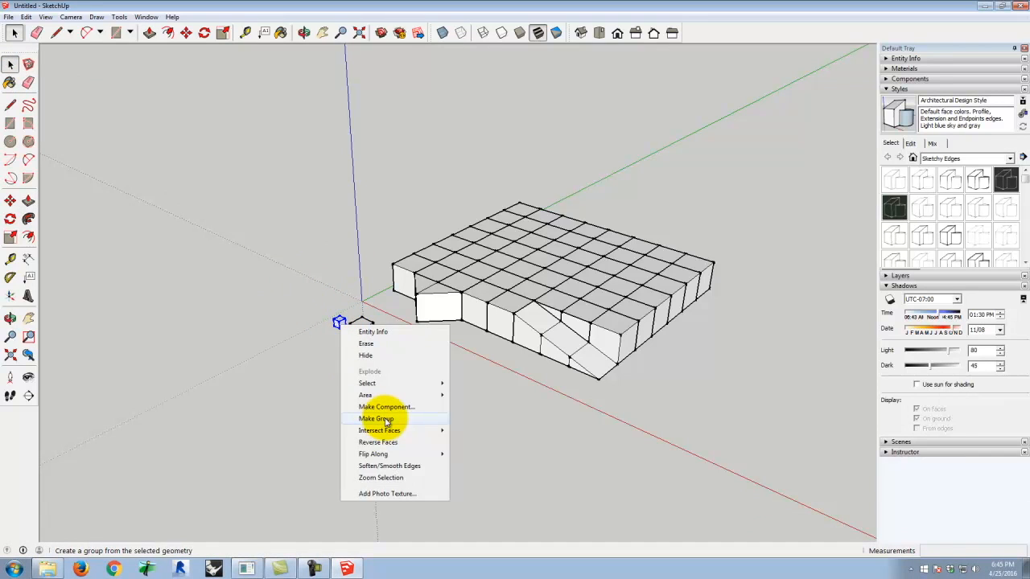
{"action": "left_click", "coordinate": [387, 420]}
{"action": "left_click", "coordinate": [378, 314]}
{"action": "left_click_drag", "start_coordinate": [352, 357], "coordinate": [351, 354]}
{"action": "right_click", "coordinate": [361, 331]}
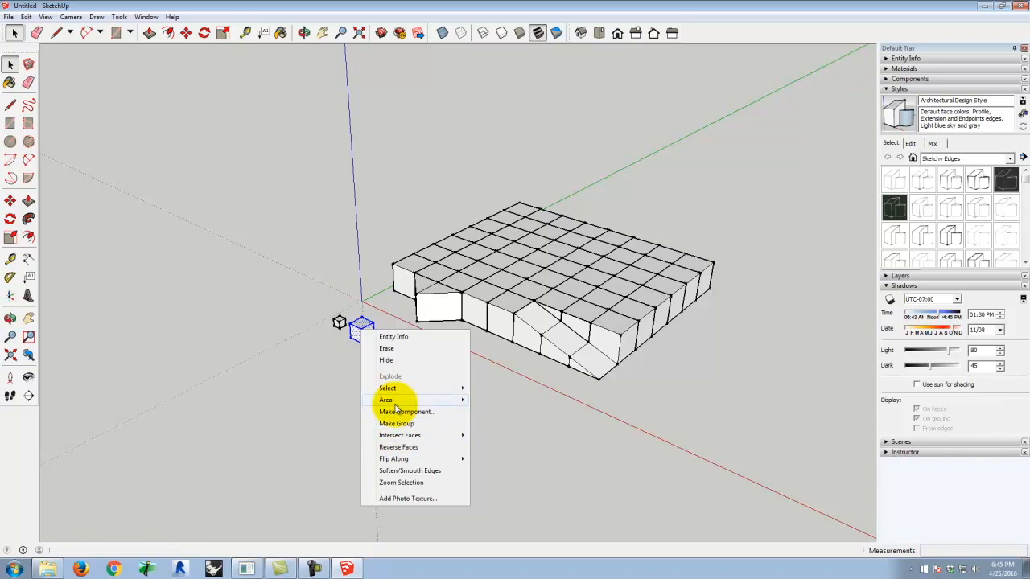
{"action": "left_click", "coordinate": [393, 422]}
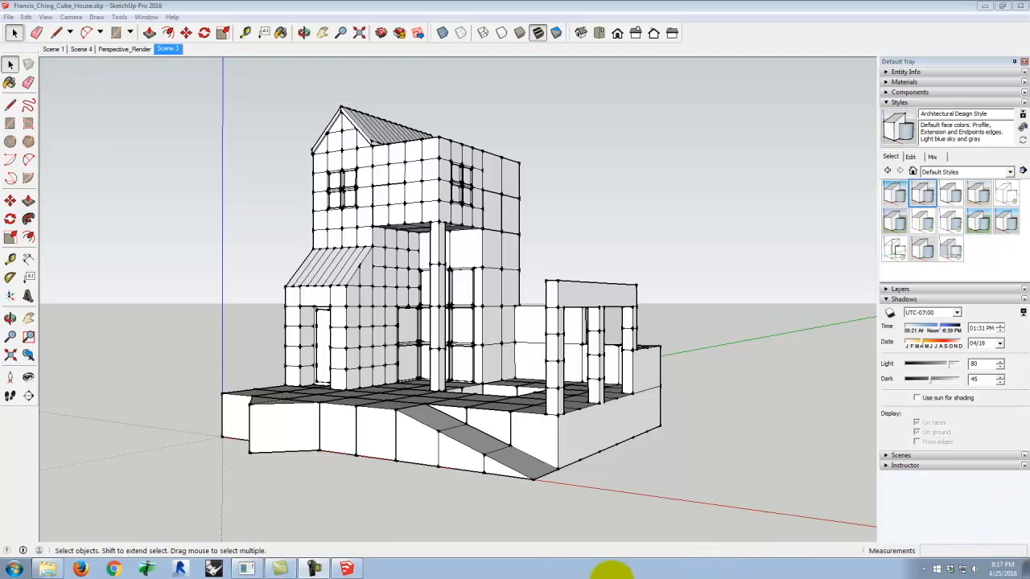
Step: Switch to Chrome and read the "SketchUp 4.4 [Styles for Photoshop]" tutorial on the Digital Tools for Designers & Architects site
{"action": "left_click", "coordinate": [113, 567]}
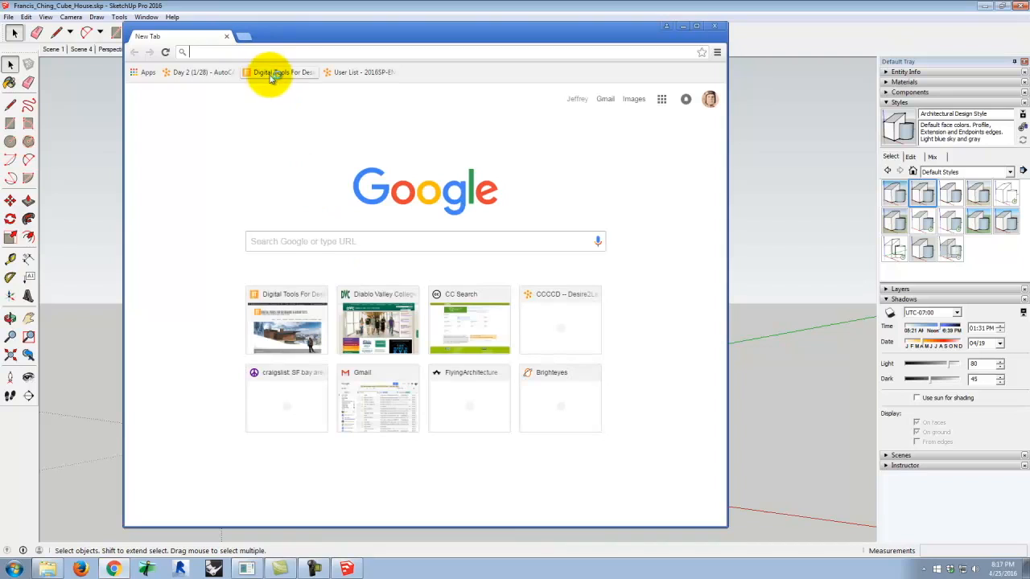
{"action": "left_click", "coordinate": [274, 72]}
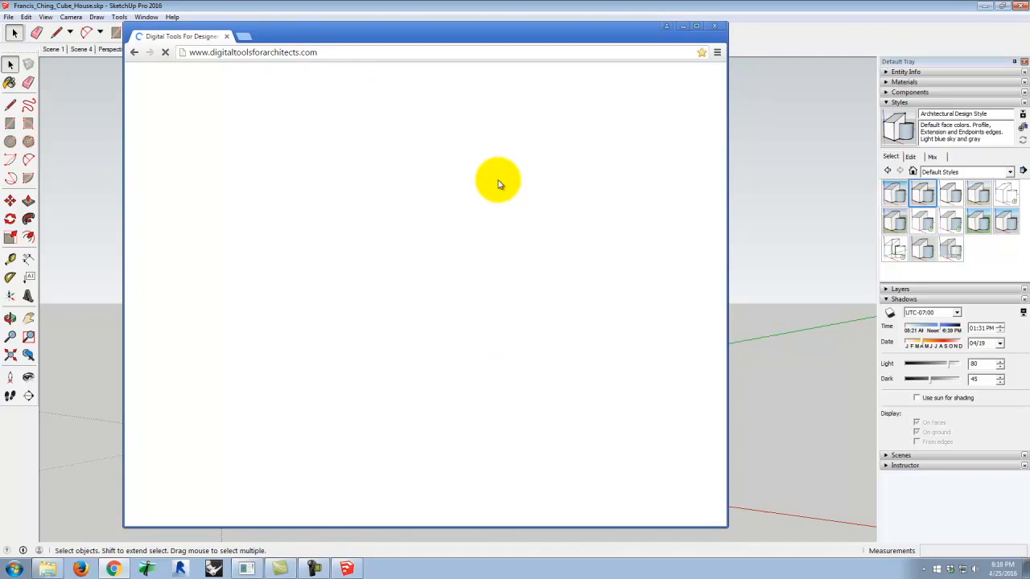
{"action": "mouse_move", "coordinate": [402, 169]}
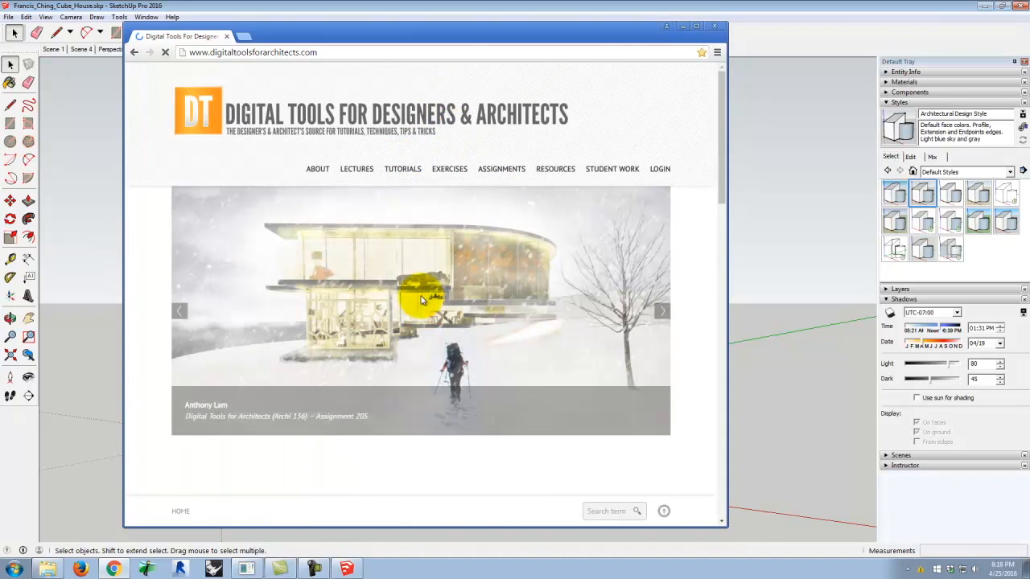
{"action": "mouse_move", "coordinate": [410, 276]}
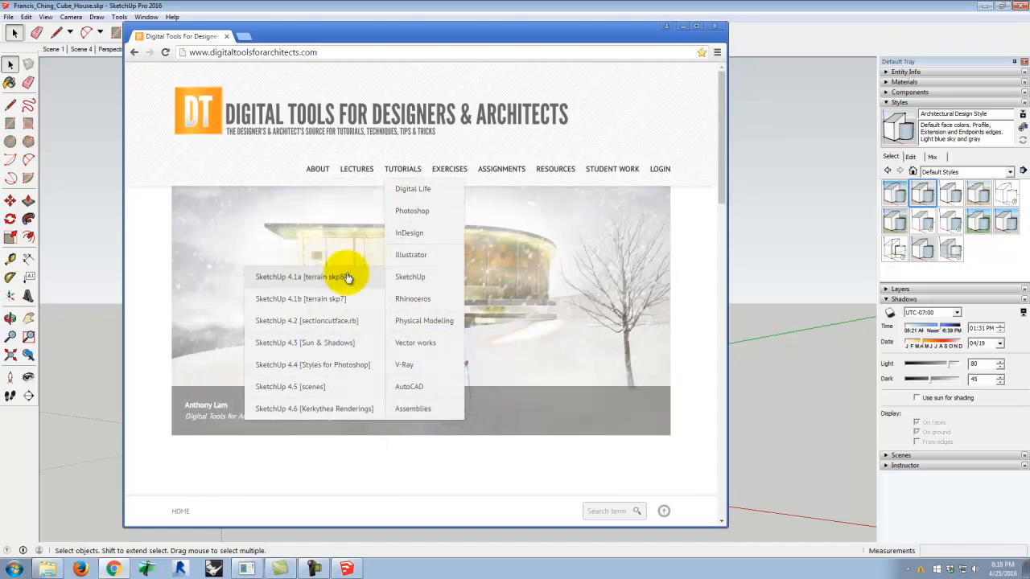
{"action": "left_click", "coordinate": [338, 370]}
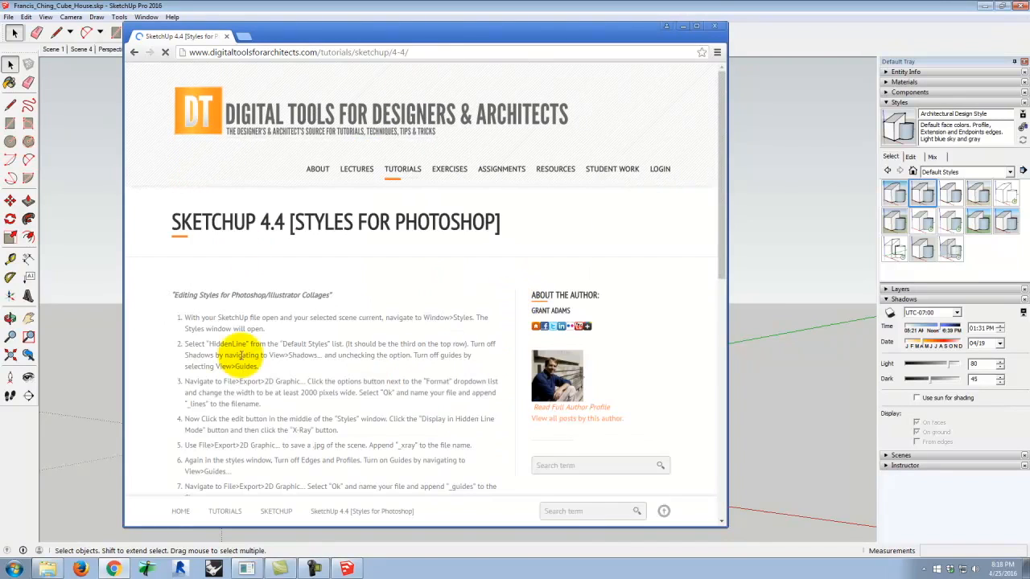
{"action": "scroll", "coordinate": [241, 346], "scroll_direction": "down", "scroll_amount": 2}
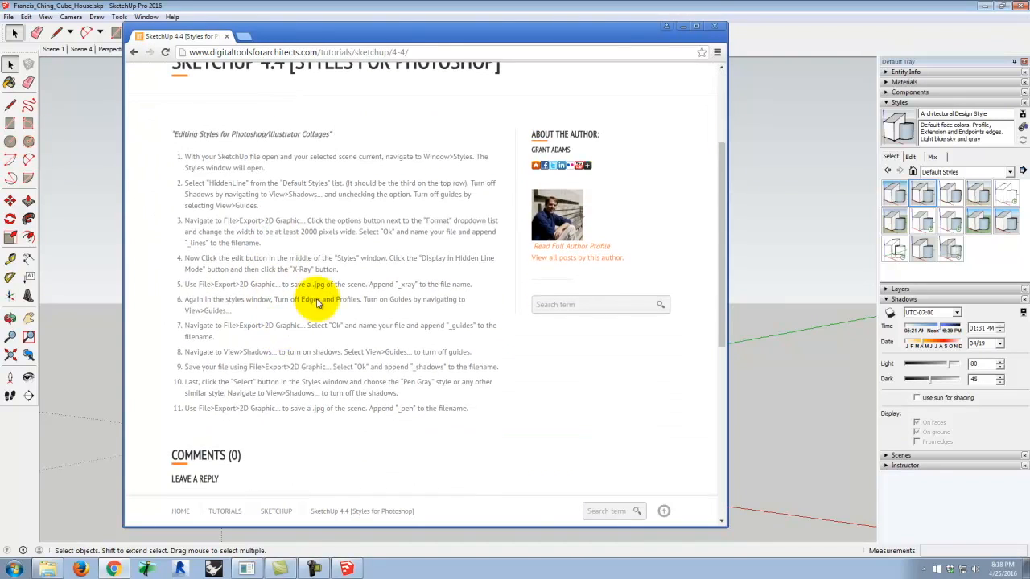
{"action": "left_click", "coordinate": [683, 25]}
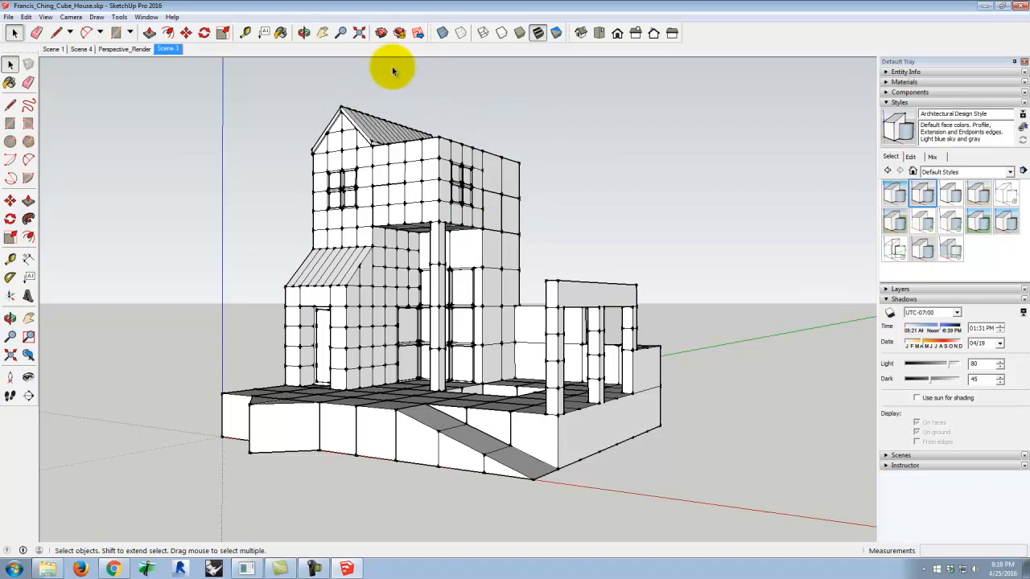
Step: Orbit to a low perspective of the house's front and stair corner, and save it as a new scene
{"action": "left_click", "coordinate": [304, 32]}
{"action": "left_click_drag", "start_coordinate": [531, 147], "coordinate": [645, 305]}
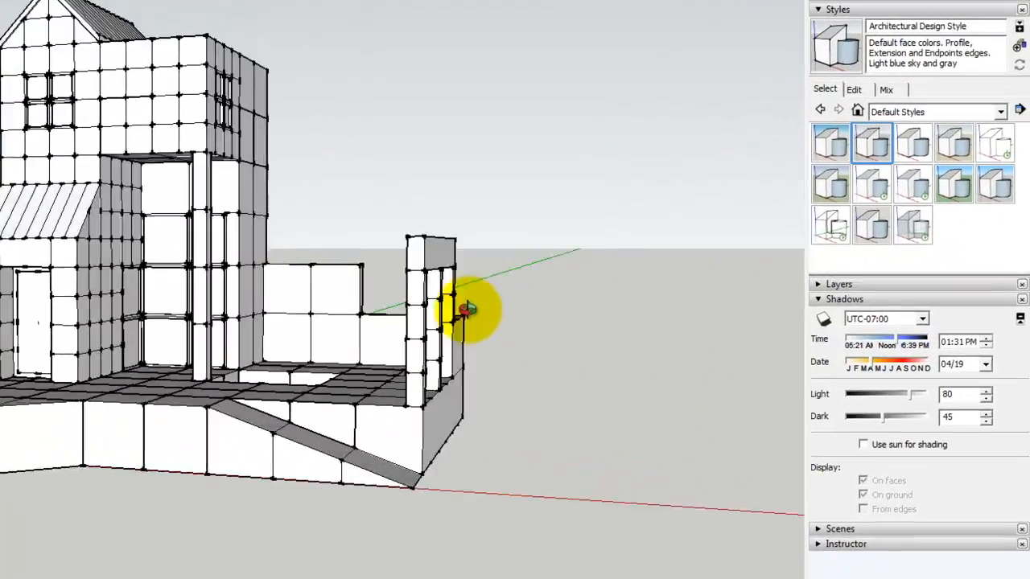
{"action": "left_click_drag", "start_coordinate": [467, 310], "coordinate": [428, 306]}
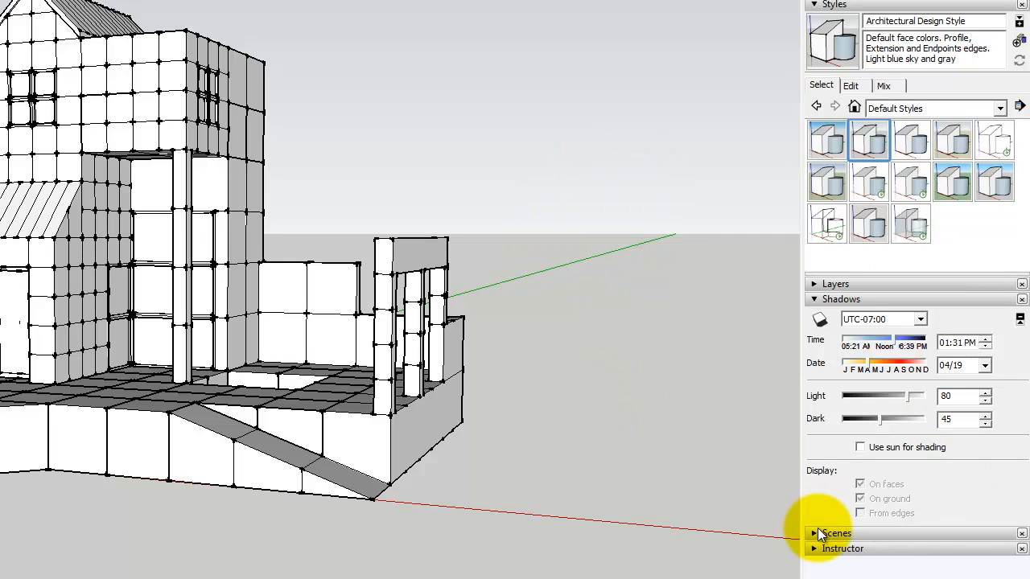
{"action": "left_click", "coordinate": [814, 299]}
{"action": "left_click", "coordinate": [815, 6]}
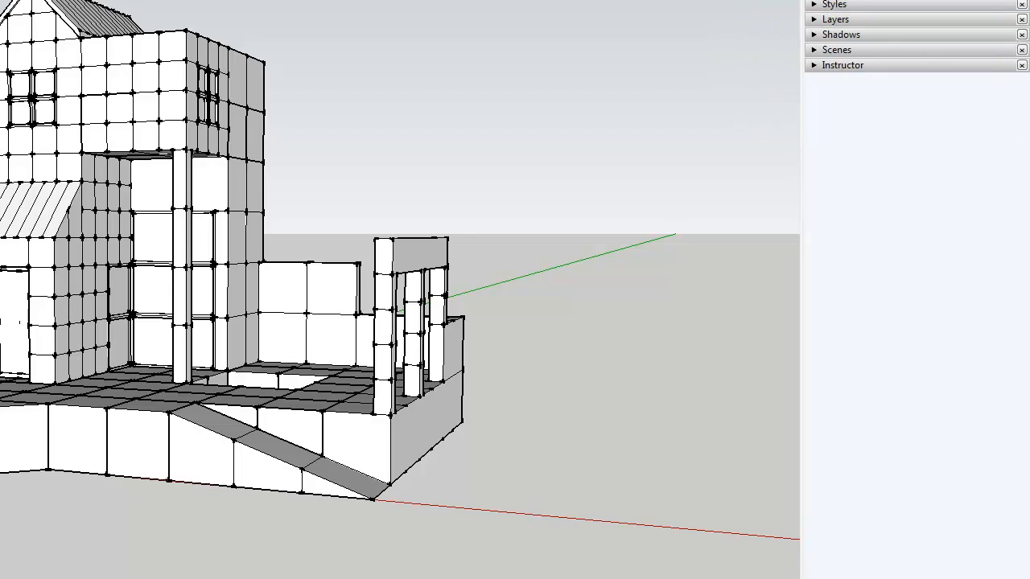
{"action": "left_click", "coordinate": [813, 50]}
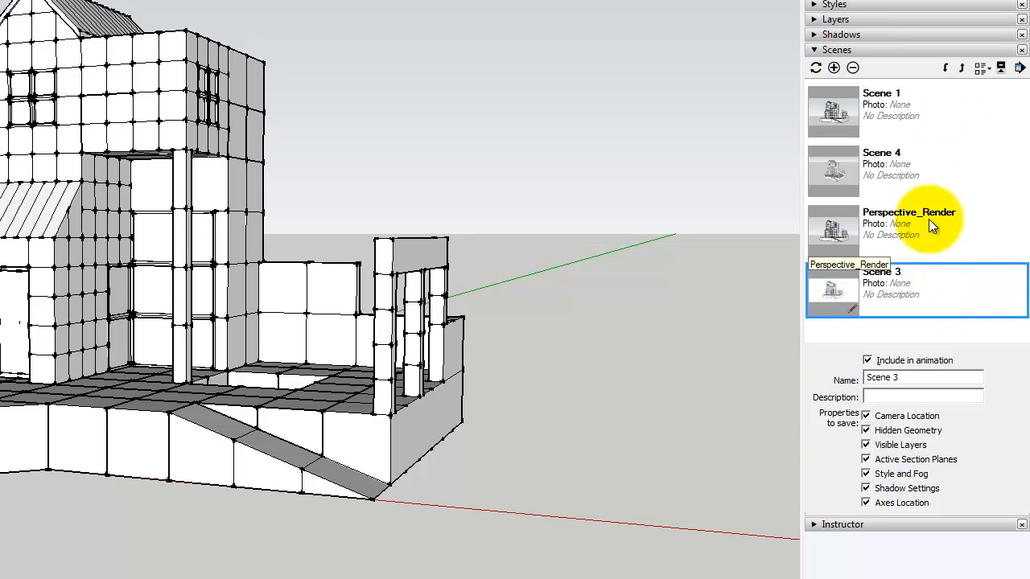
{"action": "key", "text": "o"}
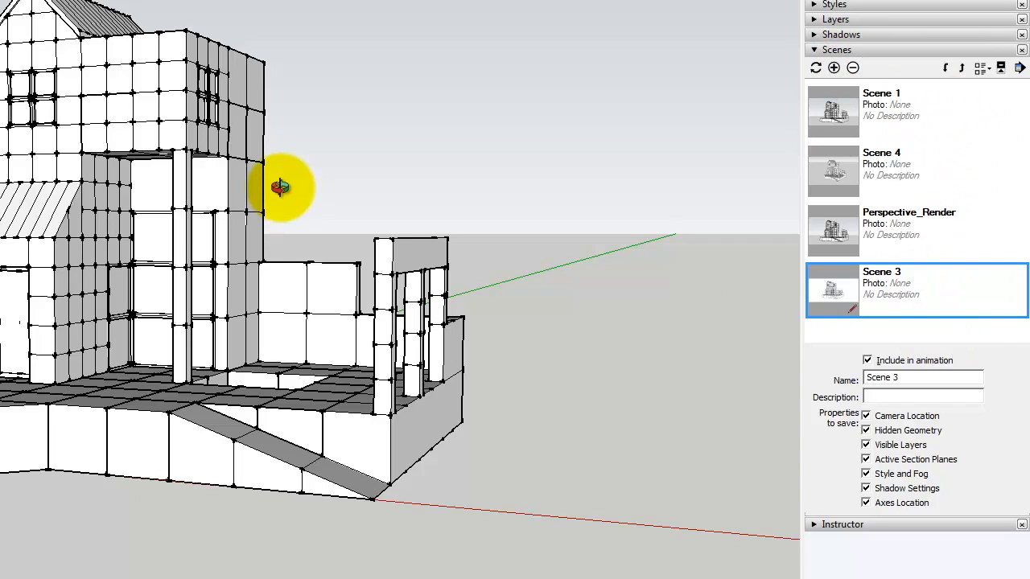
{"action": "left_click", "coordinate": [834, 69]}
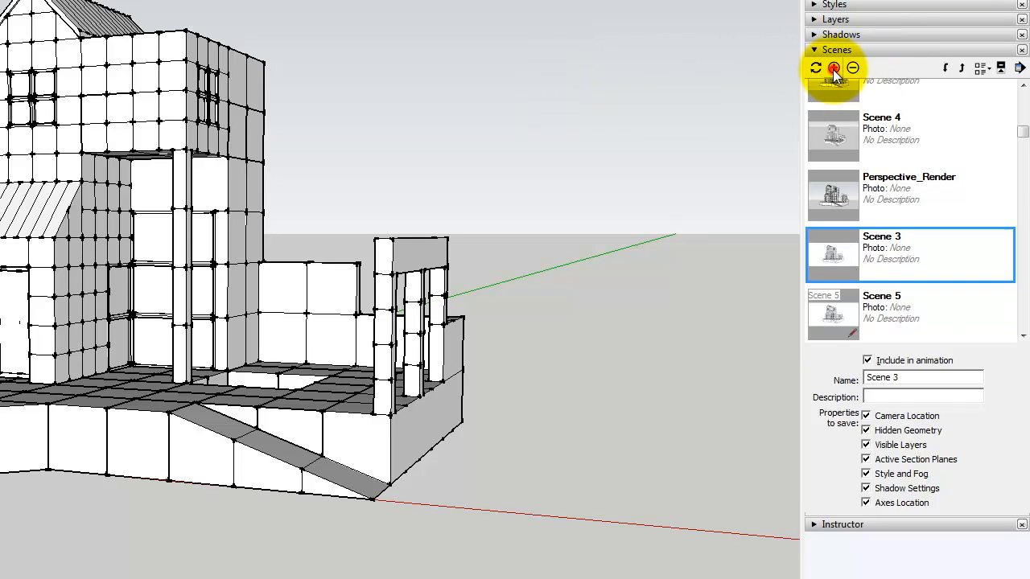
Step: Rename the newly added scene as "Perspective 5"
{"action": "left_click", "coordinate": [879, 304]}
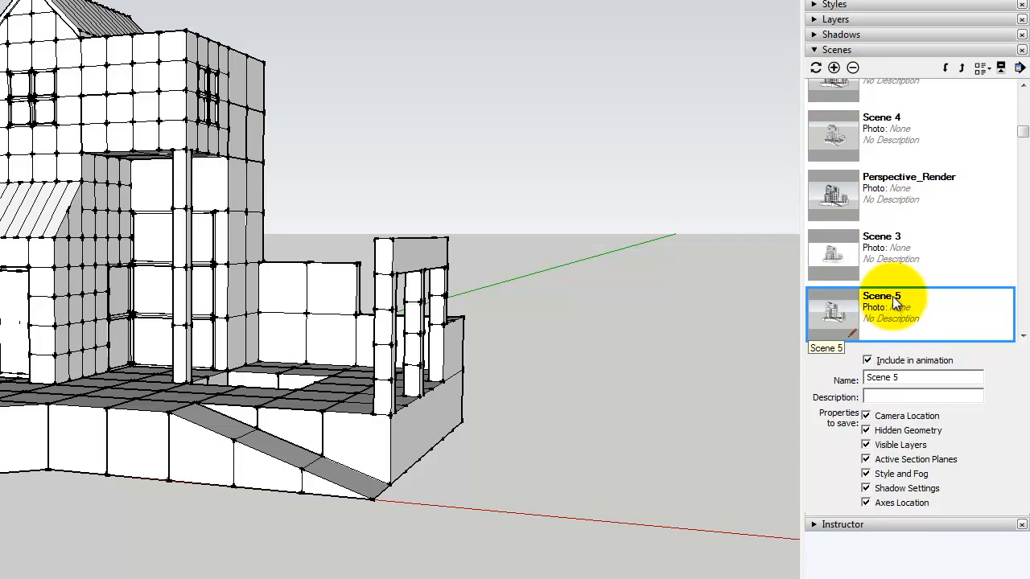
{"action": "left_click", "coordinate": [904, 378]}
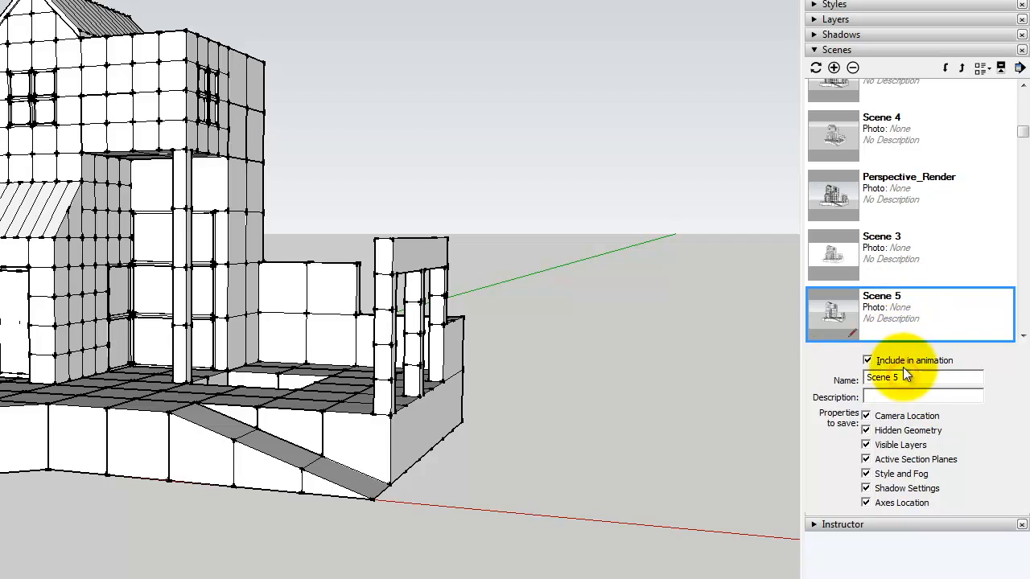
{"action": "left_click_drag", "start_coordinate": [933, 378], "coordinate": [840, 367]}
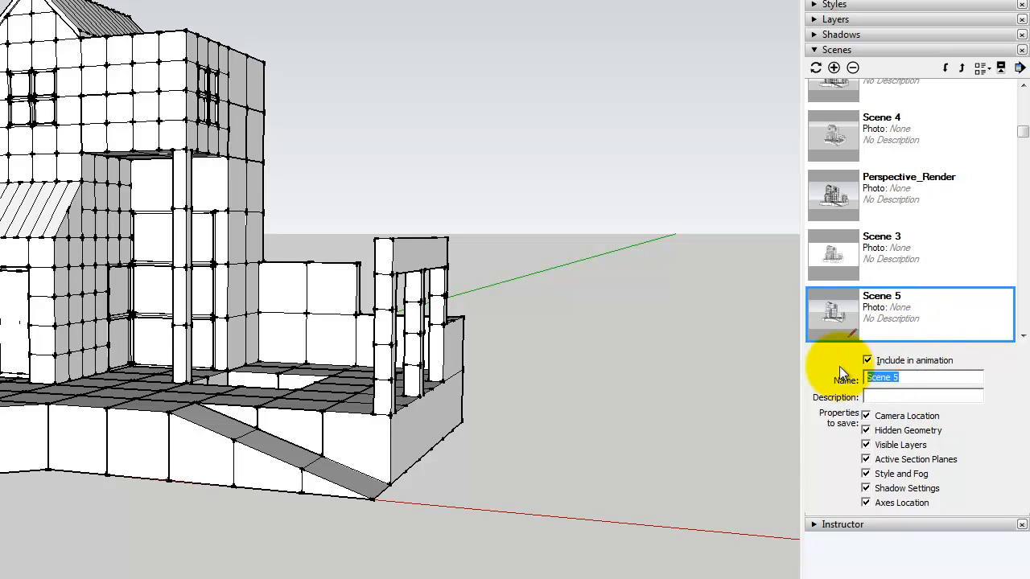
{"action": "type", "text": "Perspective 5"}
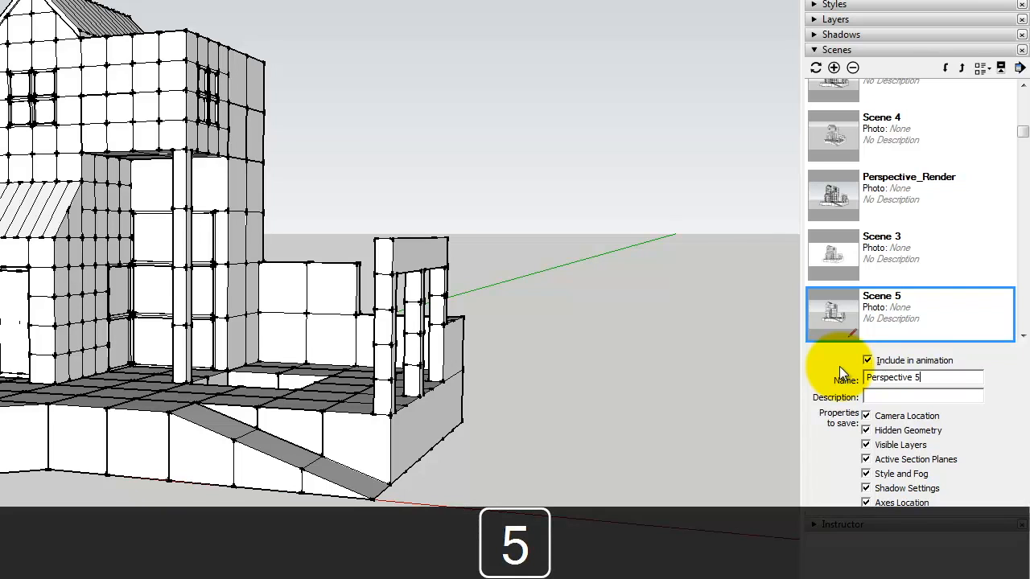
{"action": "left_click", "coordinate": [897, 395]}
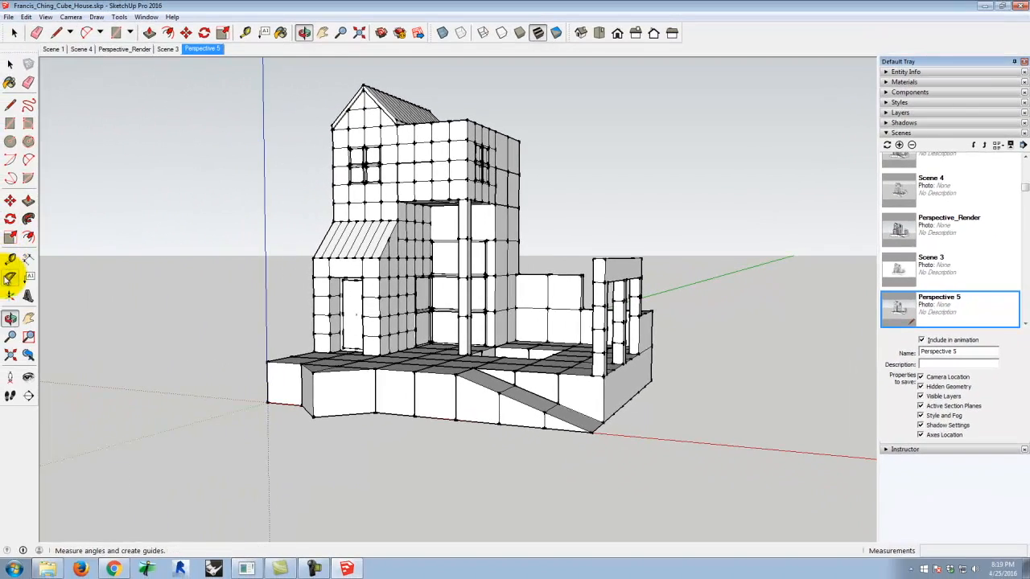
Step: Examine the house's roof and front from above, and return to the saved Perspective 5 scene
{"action": "left_click", "coordinate": [11, 318]}
{"action": "left_click_drag", "start_coordinate": [502, 274], "coordinate": [437, 101]}
{"action": "scroll", "coordinate": [450, 157], "scroll_direction": "up", "scroll_amount": 5}
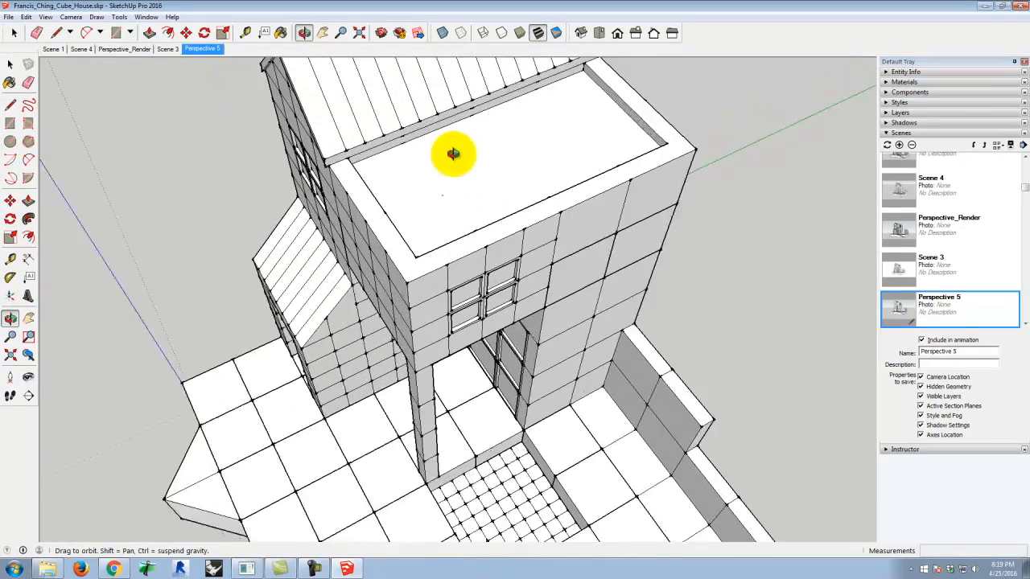
{"action": "left_click_drag", "start_coordinate": [444, 180], "coordinate": [719, 115]}
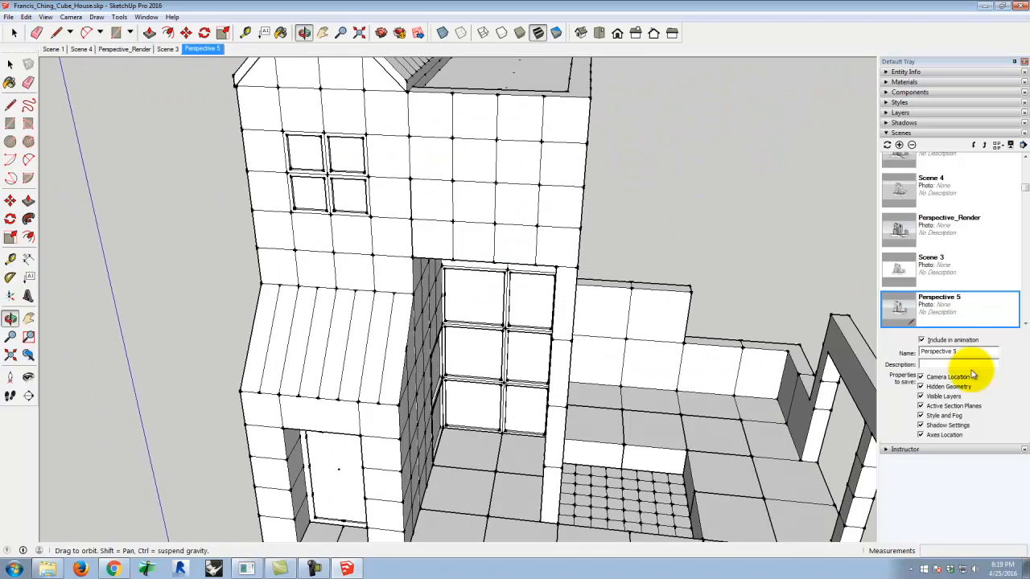
{"action": "left_click", "coordinate": [899, 304]}
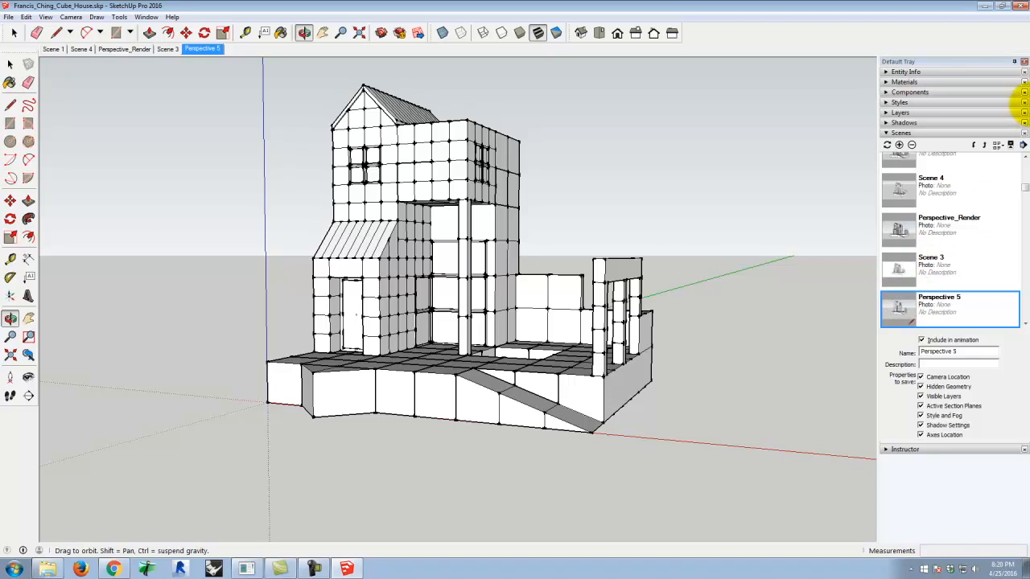
Step: Browse the Assorted Styles and Sketchy Edges style collections, and return to the Default Styles collection
{"action": "left_click", "coordinate": [888, 133]}
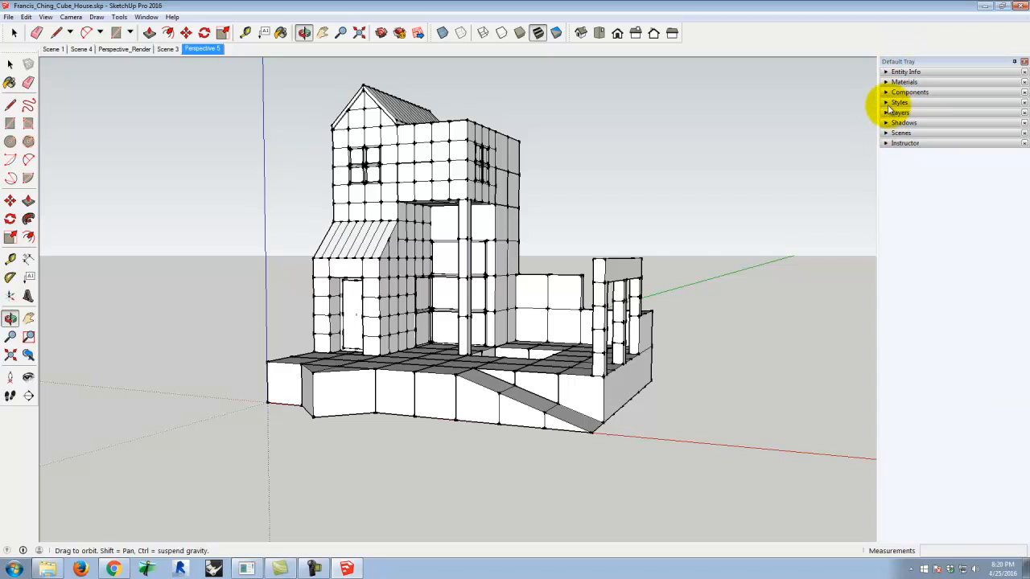
{"action": "left_click", "coordinate": [892, 103]}
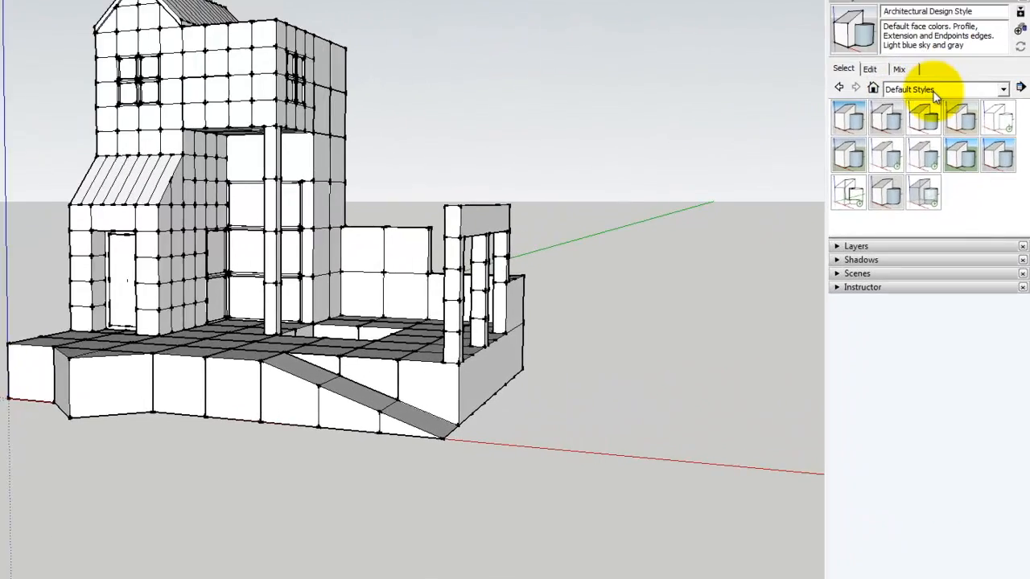
{"action": "left_click", "coordinate": [952, 173]}
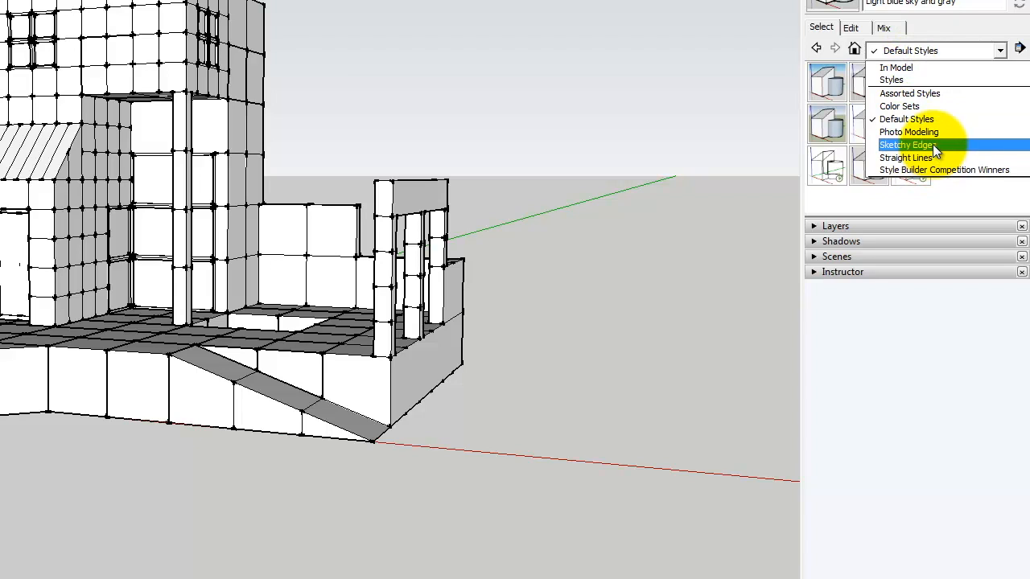
{"action": "left_click", "coordinate": [941, 98]}
{"action": "left_click", "coordinate": [925, 53]}
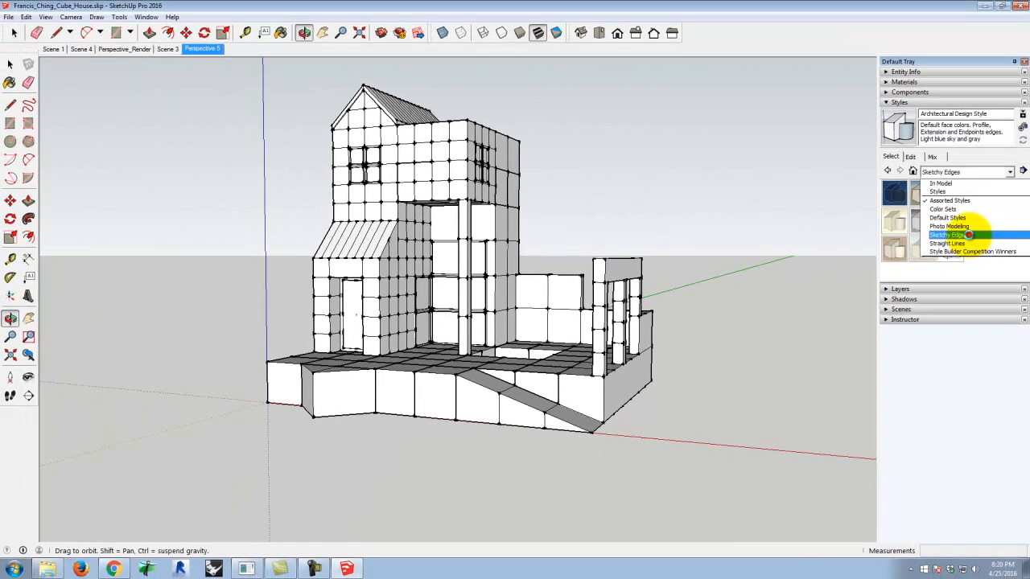
{"action": "left_click", "coordinate": [940, 148]}
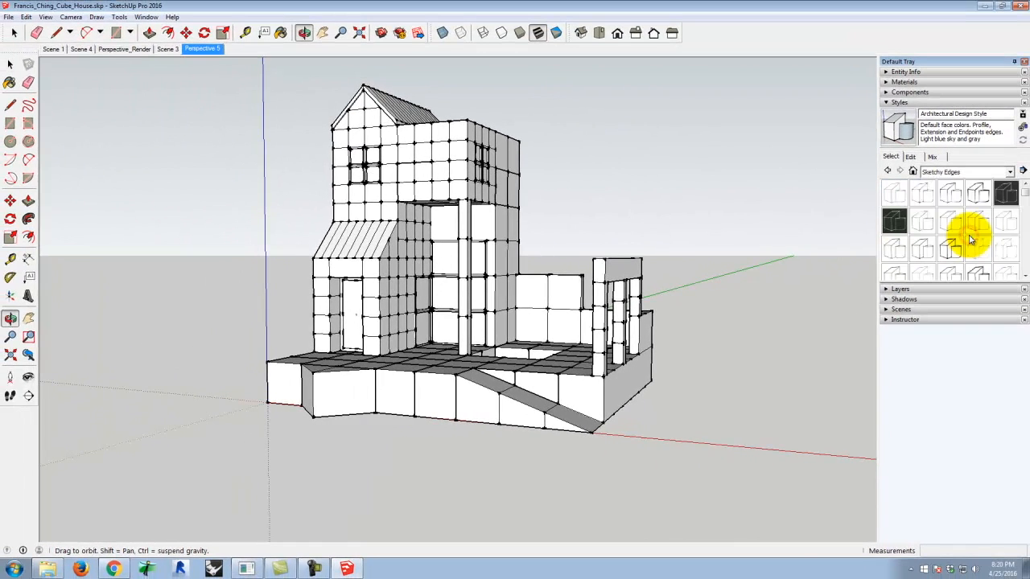
{"action": "left_click", "coordinate": [963, 173]}
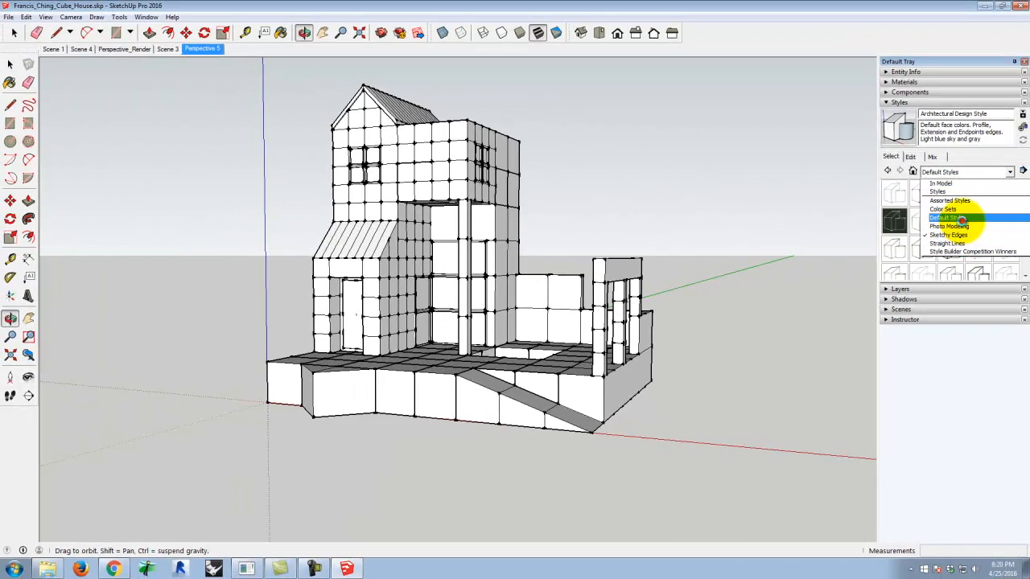
{"action": "left_click", "coordinate": [949, 217]}
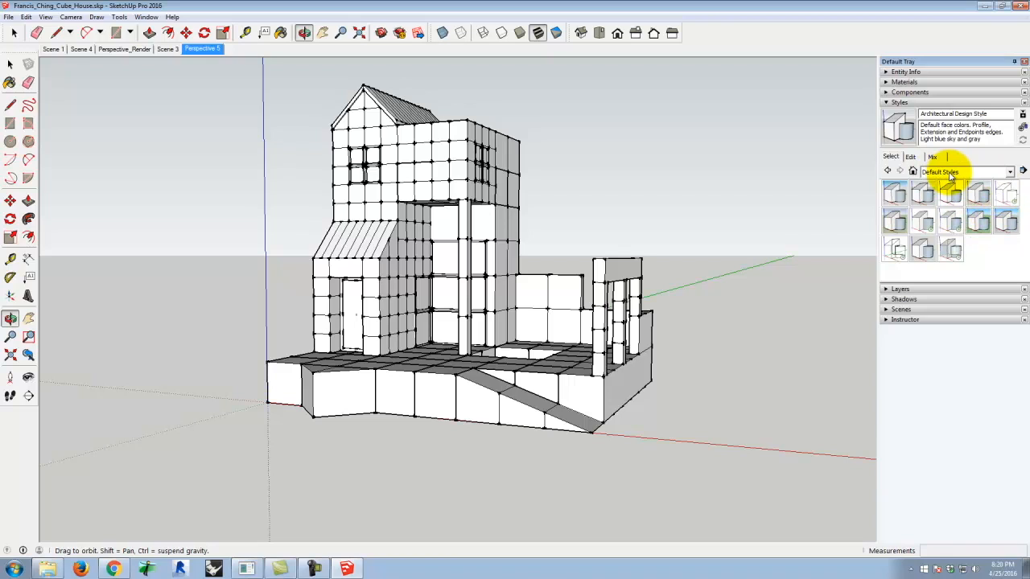
Step: Apply the white-background hidden line style from the Default Styles collection, and hide the model axes
{"action": "left_click", "coordinate": [1007, 198]}
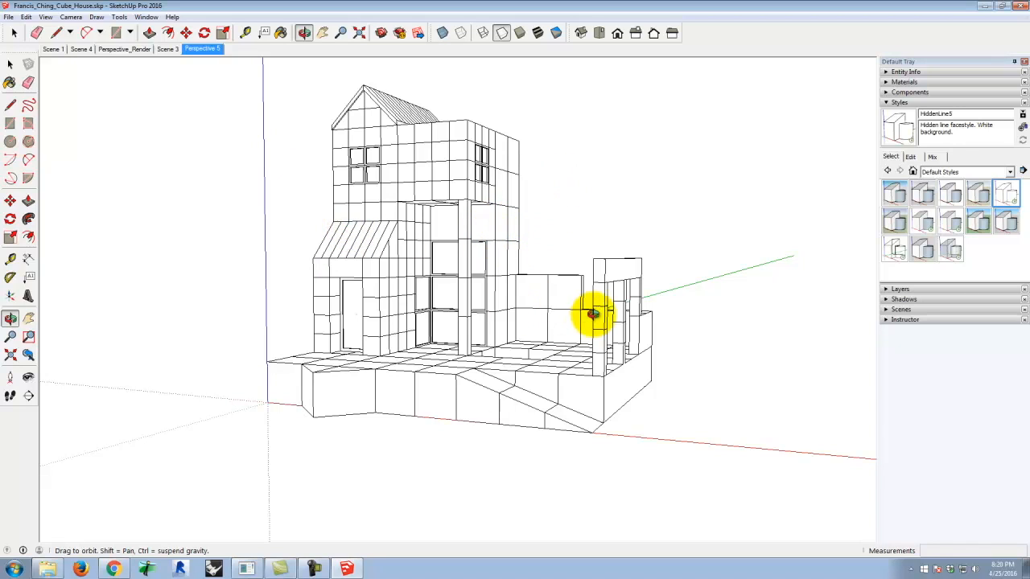
{"action": "left_click", "coordinate": [46, 17]}
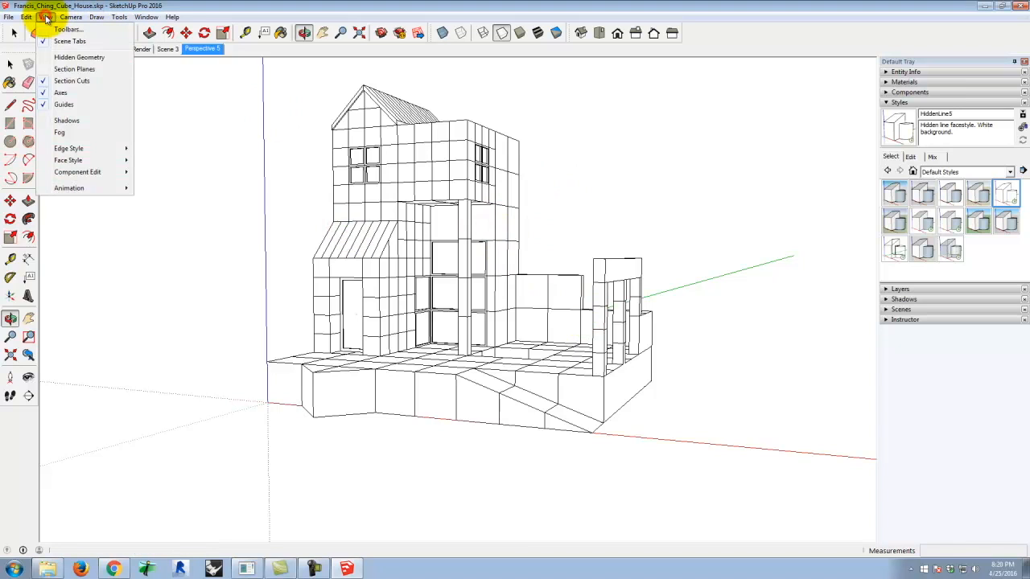
{"action": "left_click", "coordinate": [67, 93]}
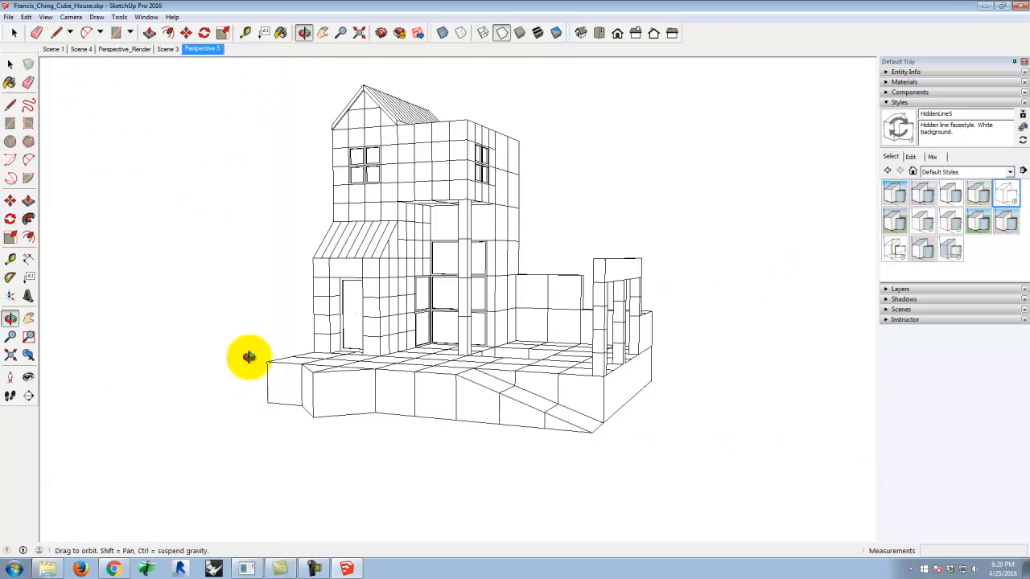
{"action": "left_click", "coordinate": [7, 17]}
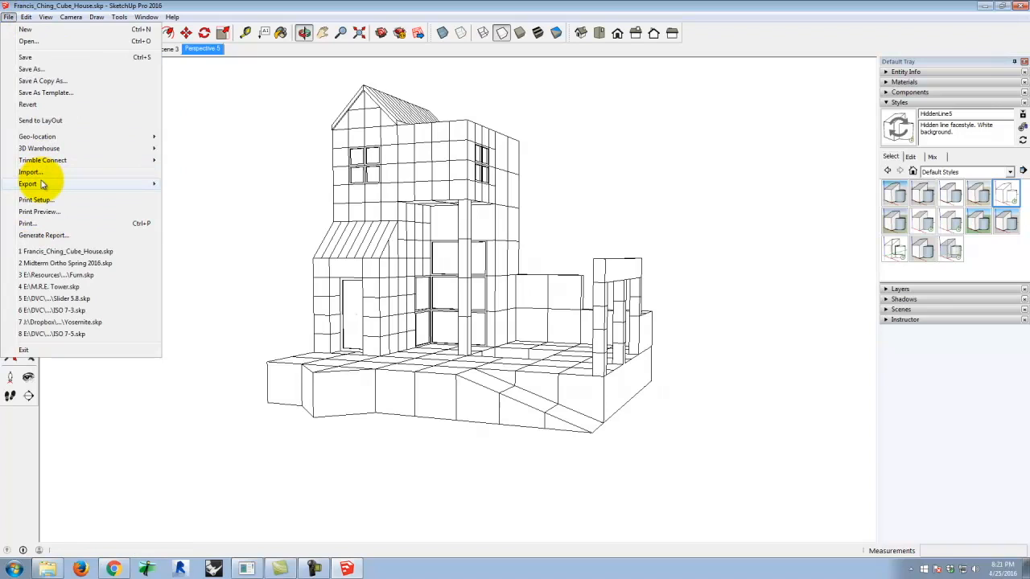
{"action": "mouse_move", "coordinate": [43, 184]}
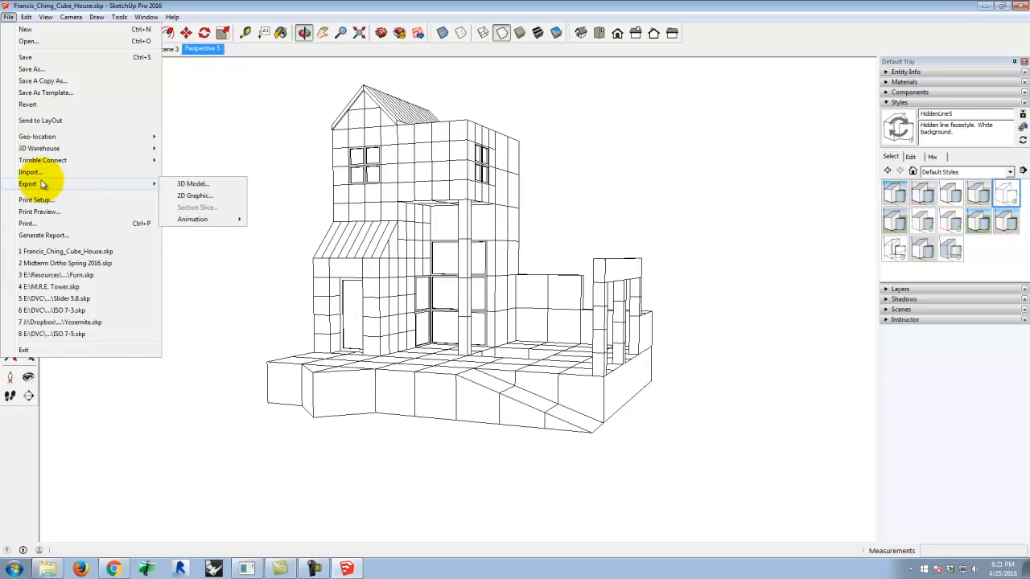
{"action": "left_click", "coordinate": [46, 18]}
{"action": "left_click", "coordinate": [46, 17]}
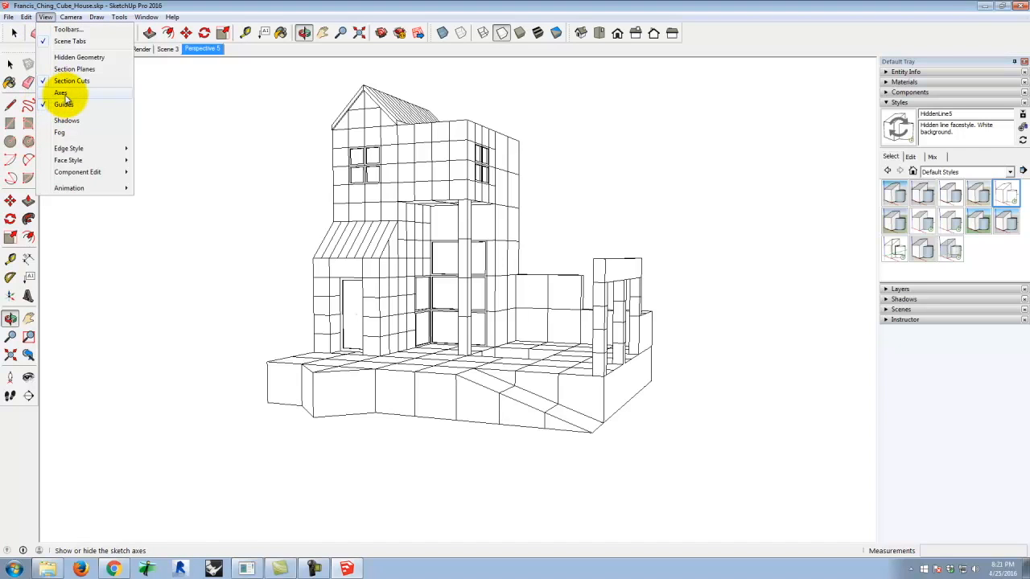
{"action": "left_click", "coordinate": [46, 18]}
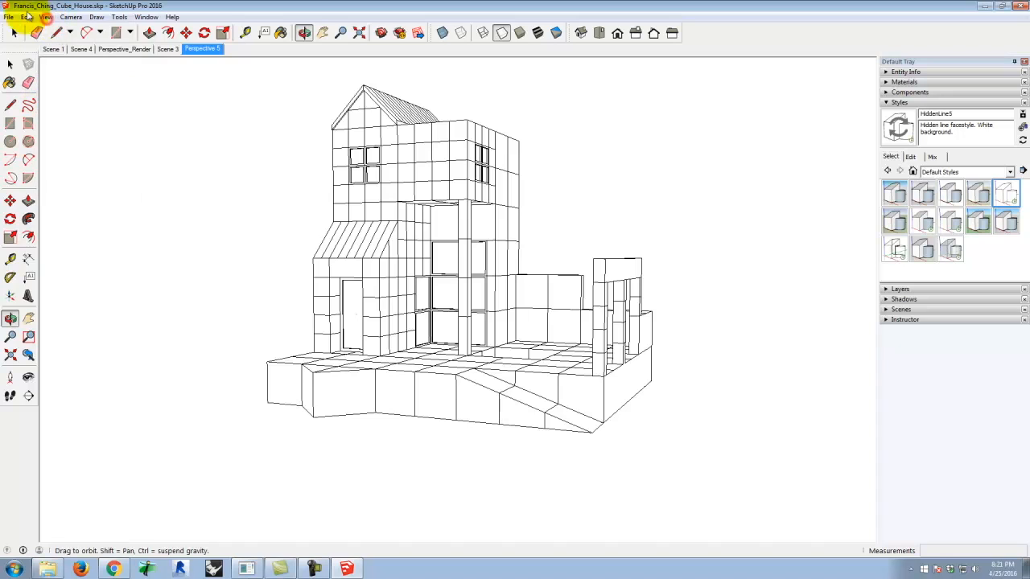
Step: Start a 2D graphic export of the Perspective 5 view, keeping JPEG Image as the file type
{"action": "left_click", "coordinate": [10, 17]}
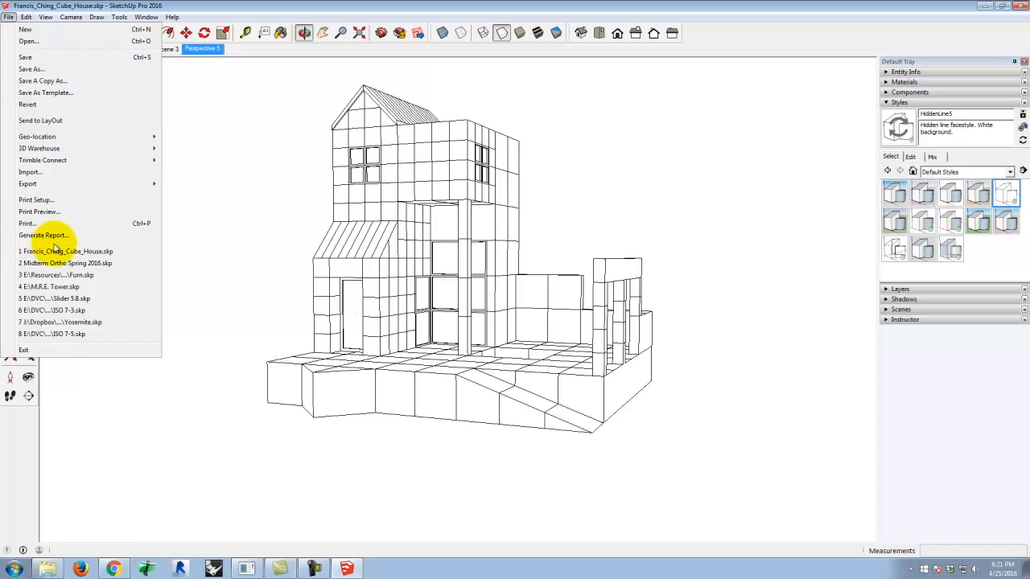
{"action": "mouse_move", "coordinate": [64, 185]}
{"action": "left_click", "coordinate": [194, 197]}
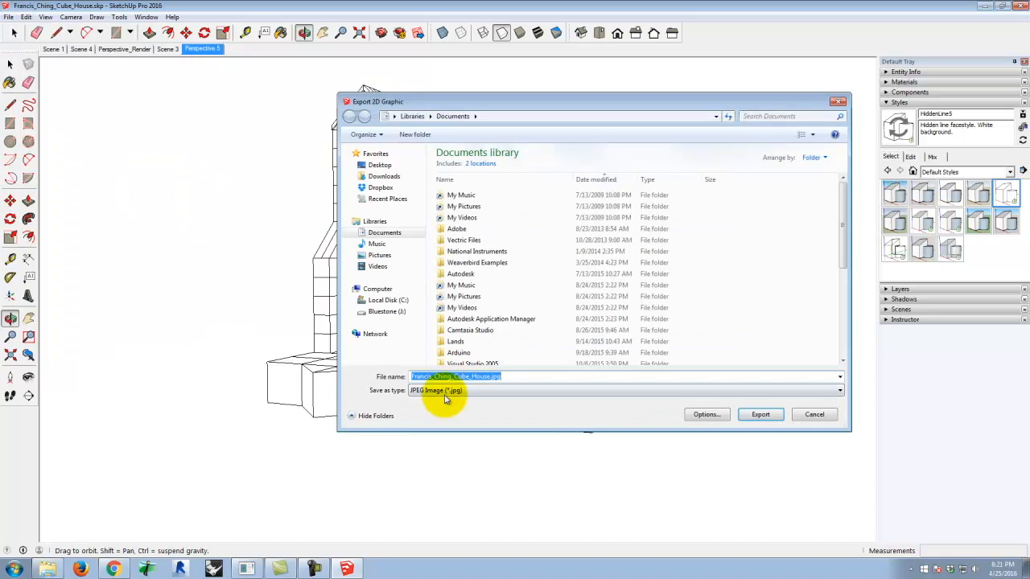
{"action": "left_click", "coordinate": [416, 390]}
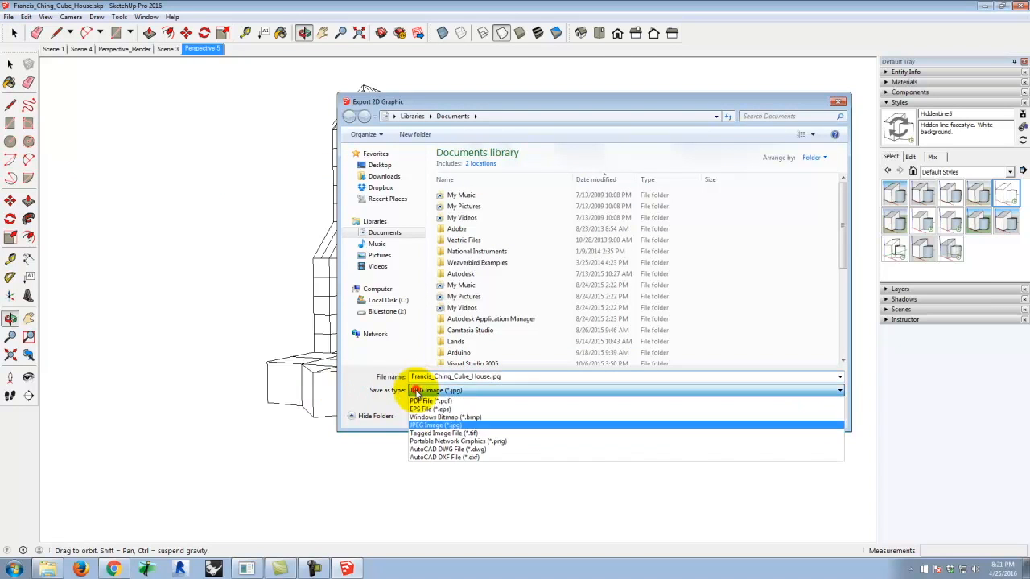
{"action": "left_click", "coordinate": [362, 391]}
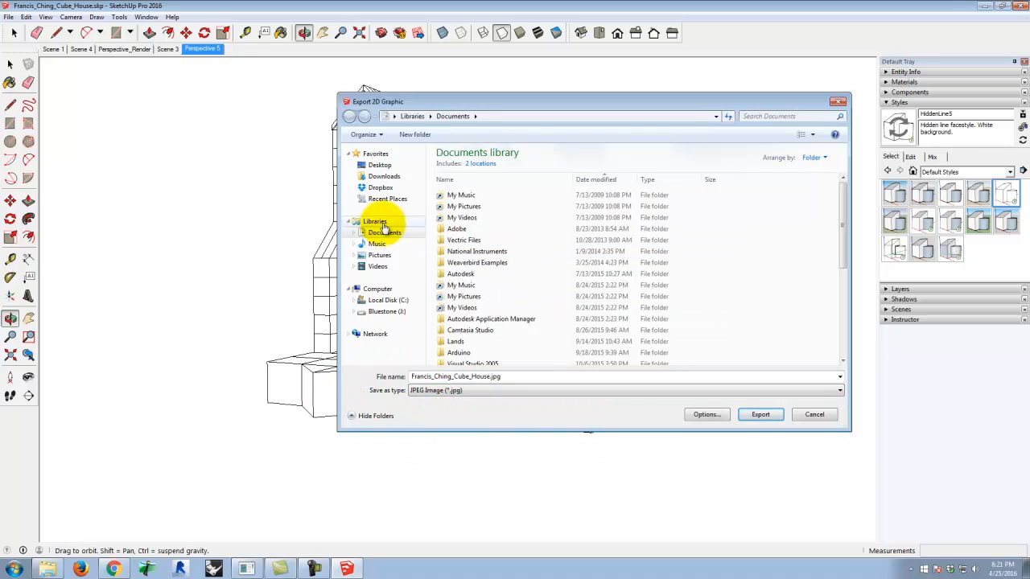
{"action": "left_click", "coordinate": [378, 187]}
{"action": "left_click", "coordinate": [535, 183]}
{"action": "double_click", "coordinate": [535, 183]}
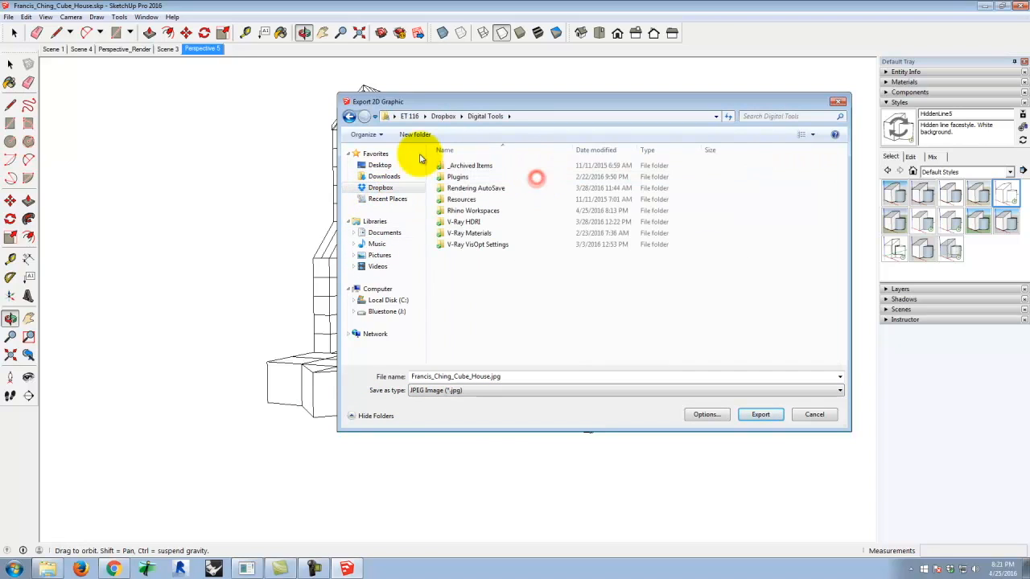
Step: Set the export location to the Dropbox > A135 Exercises > Ex124 folder on the Bluestone (J:) drive
{"action": "left_click", "coordinate": [380, 313]}
{"action": "left_click", "coordinate": [475, 234]}
{"action": "double_click", "coordinate": [475, 235]}
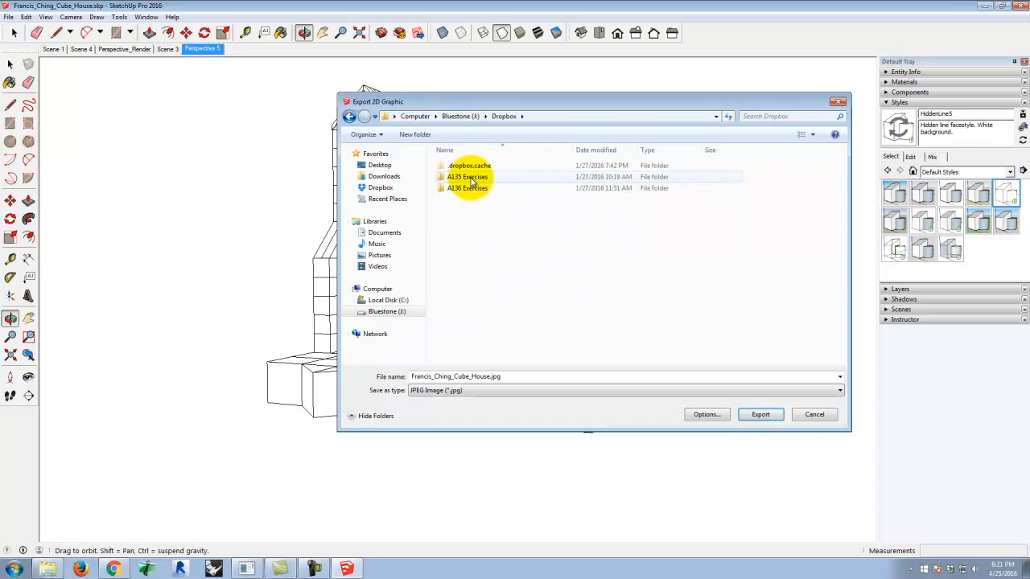
{"action": "double_click", "coordinate": [472, 178]}
{"action": "scroll", "coordinate": [494, 333], "scroll_direction": "down", "scroll_amount": 2}
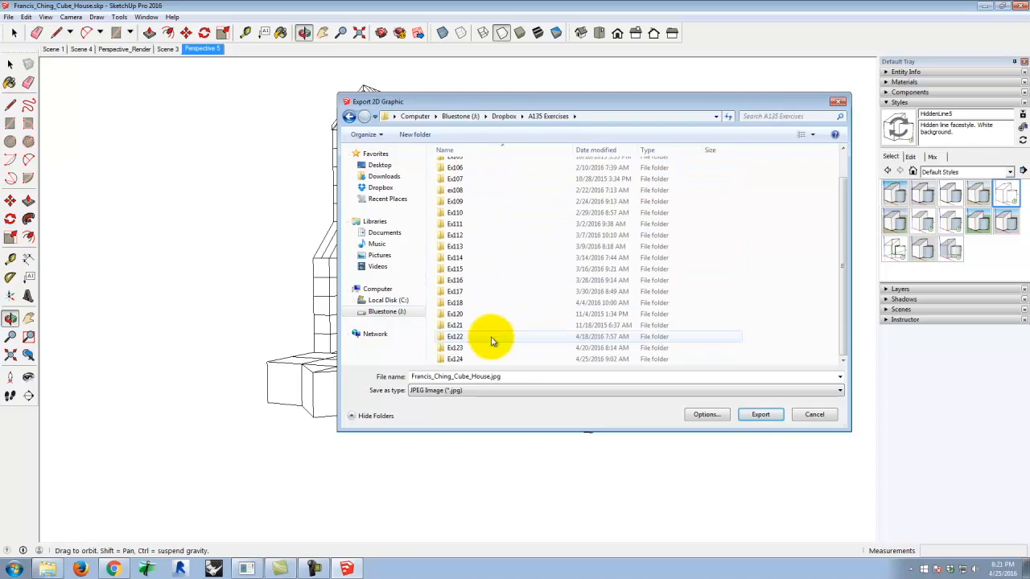
{"action": "left_click", "coordinate": [464, 359]}
{"action": "double_click", "coordinate": [465, 359]}
Step: Create a folder named "S2016e" inside Ex124, and open it as the export destination
{"action": "left_click", "coordinate": [416, 134]}
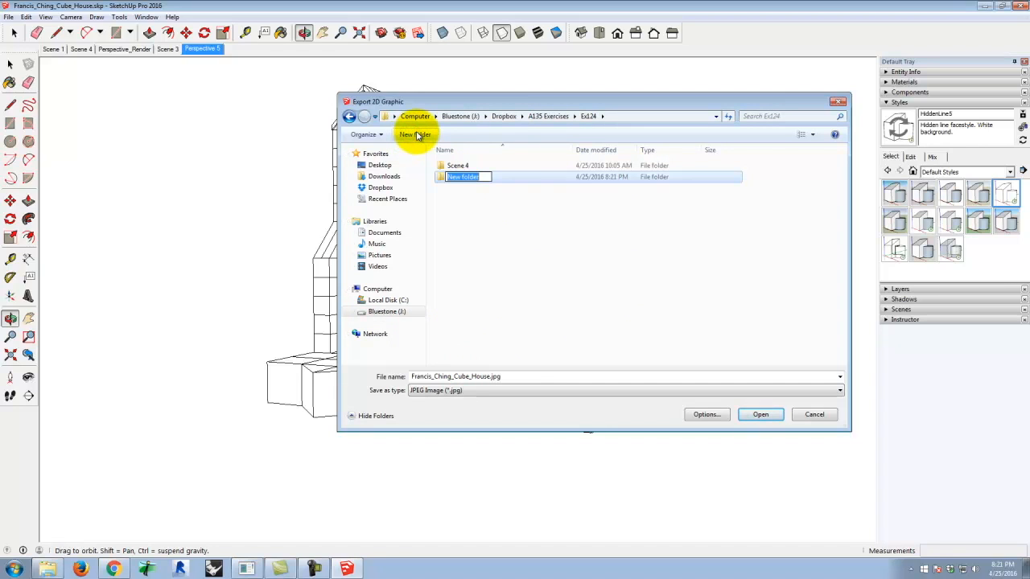
{"action": "type", "text": "S2016e"}
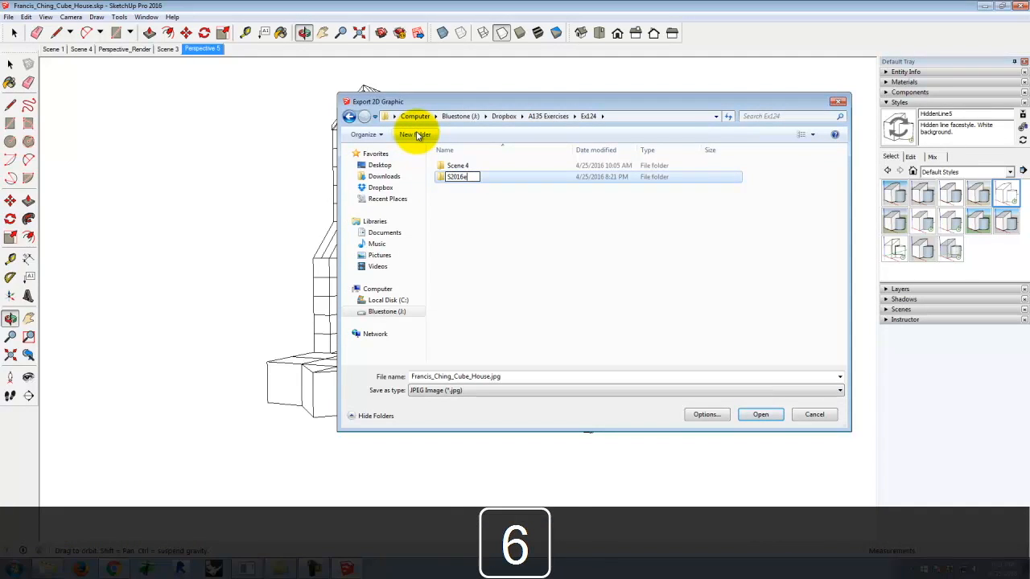
{"action": "key", "text": "Return"}
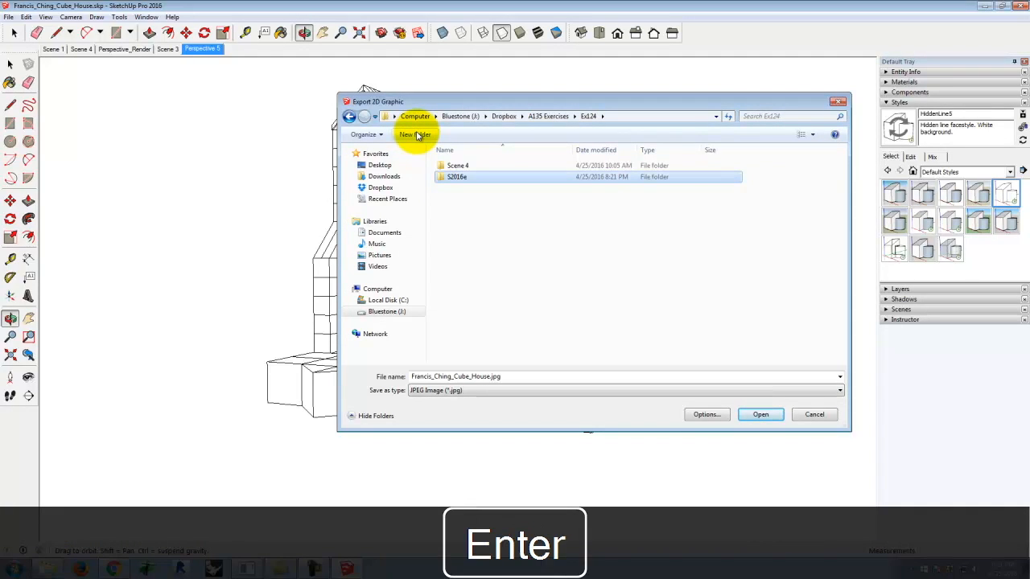
{"action": "double_click", "coordinate": [478, 174]}
Step: Add the suffix "_lines" to the export file name, making it Francis_Ching_Cube_House_lines.jpg
{"action": "double_click", "coordinate": [493, 377]}
{"action": "left_click", "coordinate": [493, 376]}
{"action": "type", "text": "_lines"}
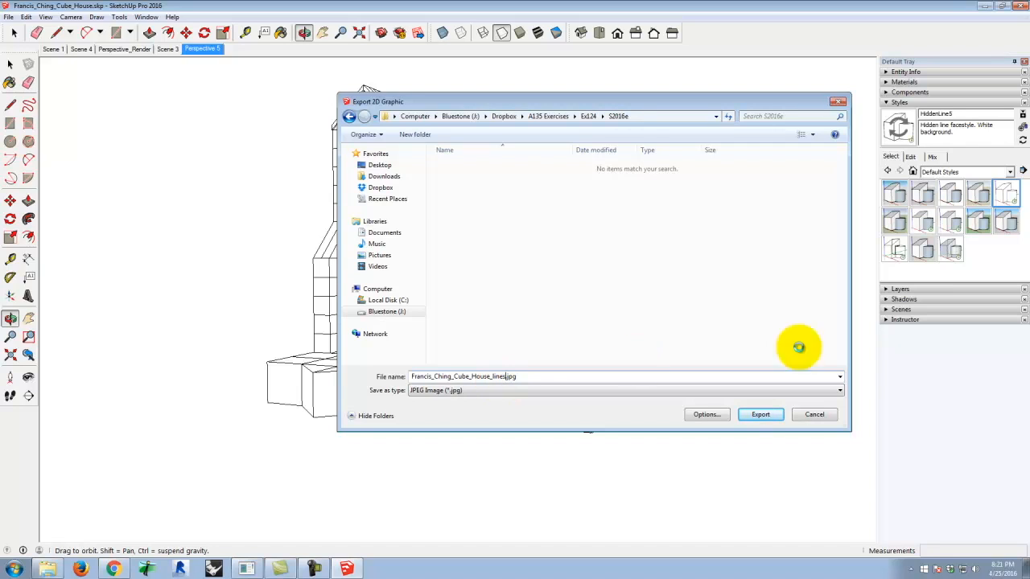
Step: Set the JPEG width to 2000 pixels with the view size option off, and export the line image
{"action": "left_click", "coordinate": [705, 415]}
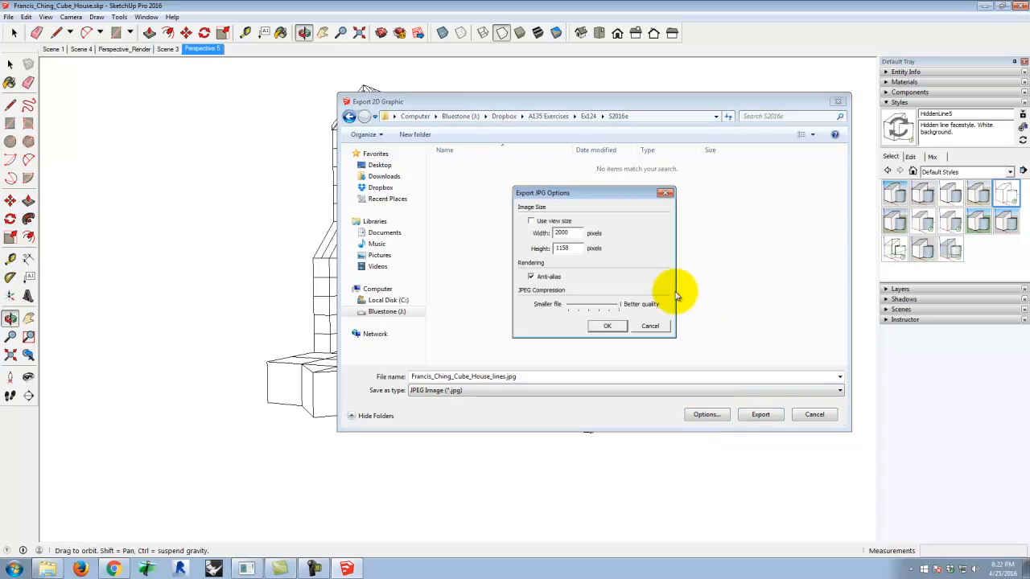
{"action": "left_click", "coordinate": [530, 220]}
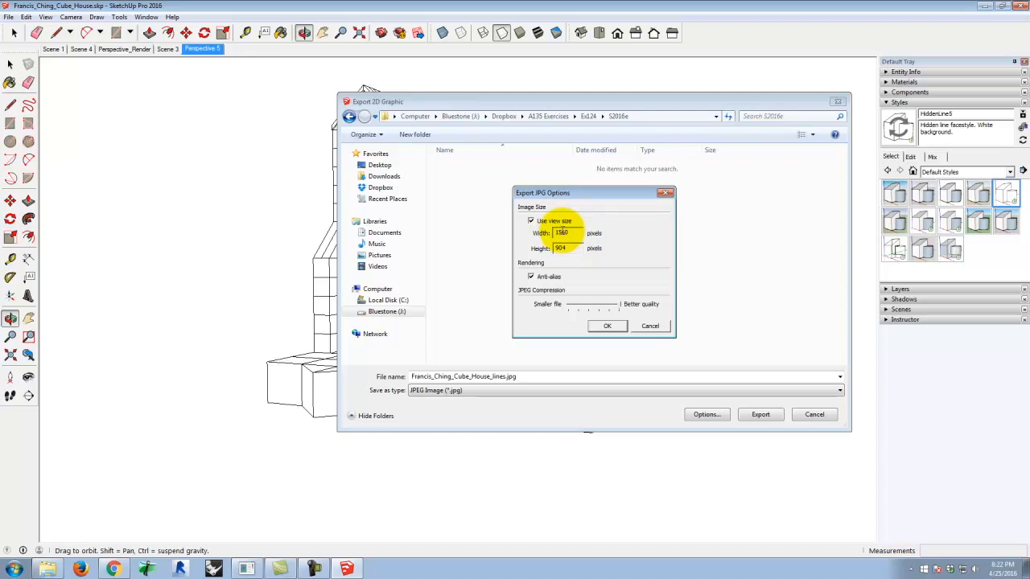
{"action": "left_click", "coordinate": [531, 221]}
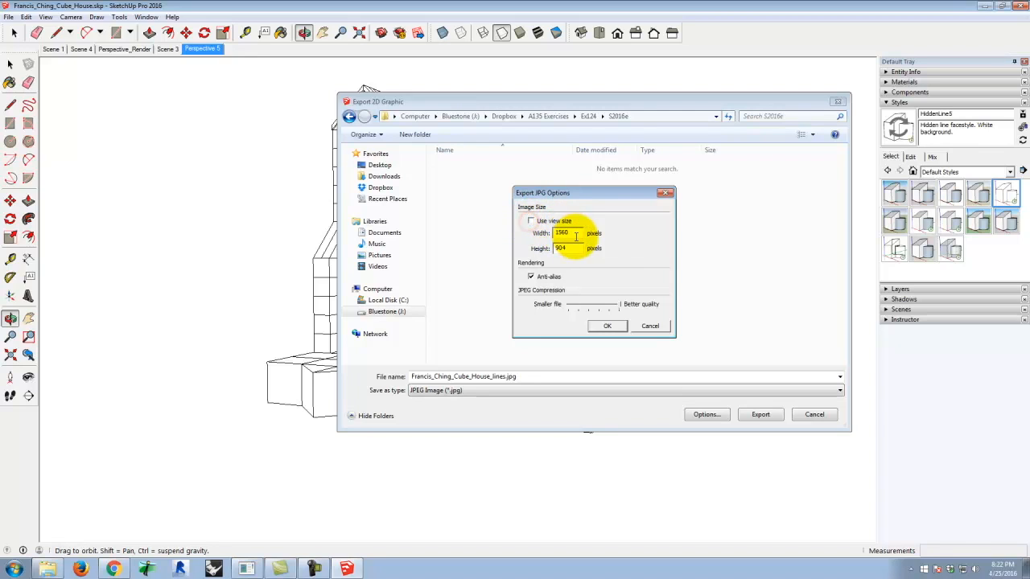
{"action": "left_click_drag", "start_coordinate": [574, 231], "coordinate": [529, 222]}
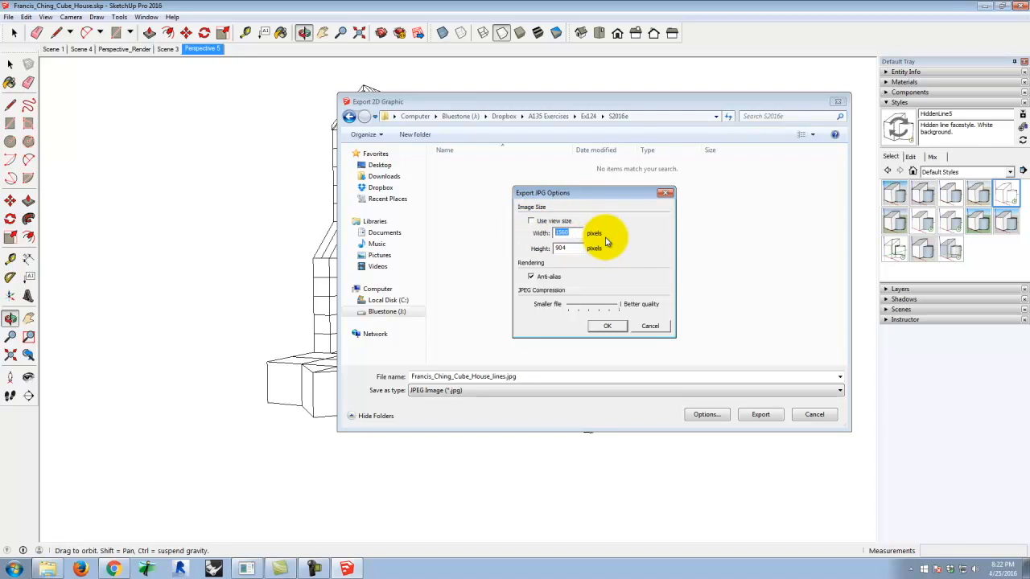
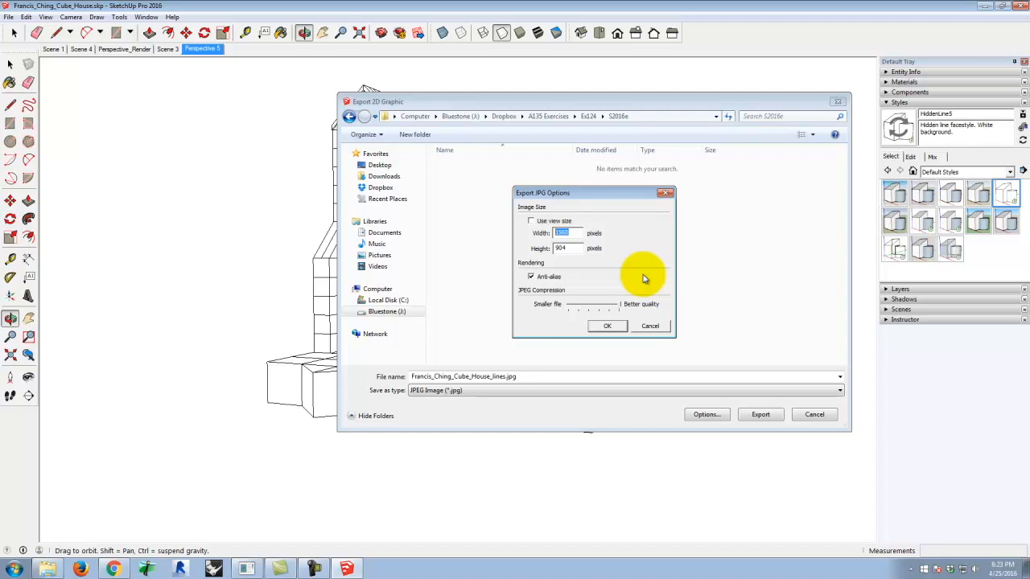
{"action": "type", "text": "2000"}
{"action": "left_click", "coordinate": [608, 326]}
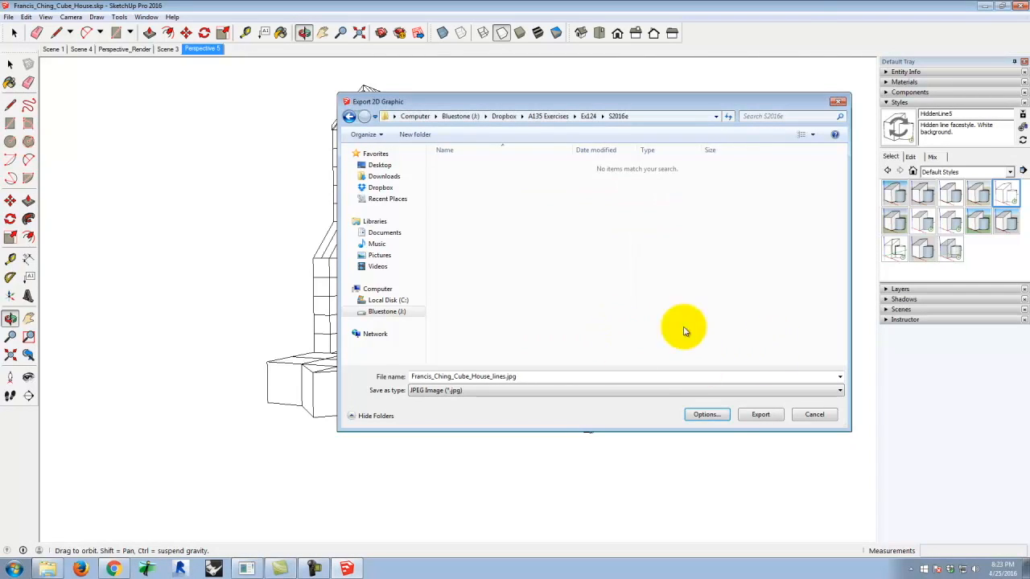
{"action": "left_click", "coordinate": [771, 418]}
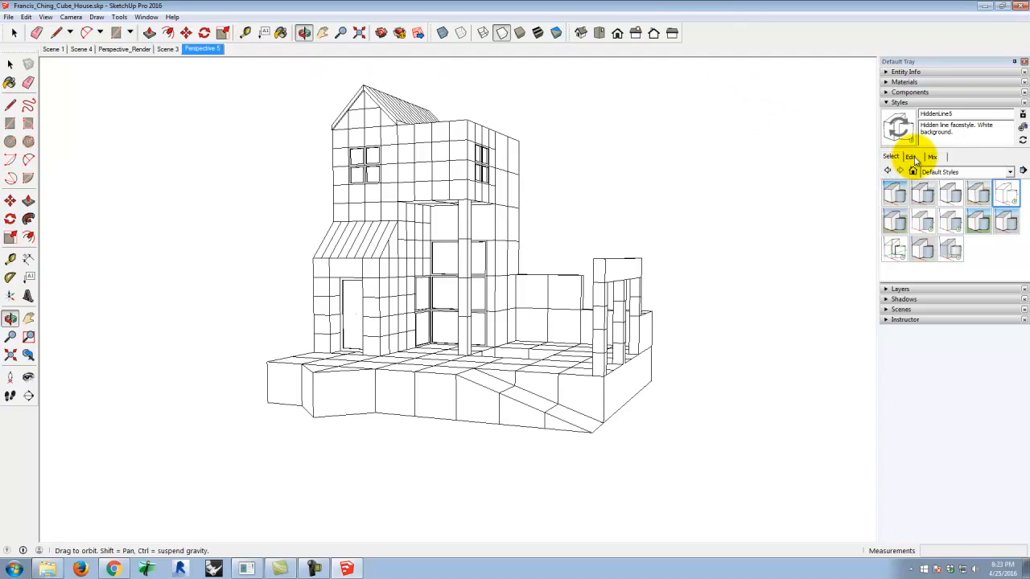
Step: Turn on X-ray in the face settings of the hidden line style
{"action": "left_click", "coordinate": [1007, 196]}
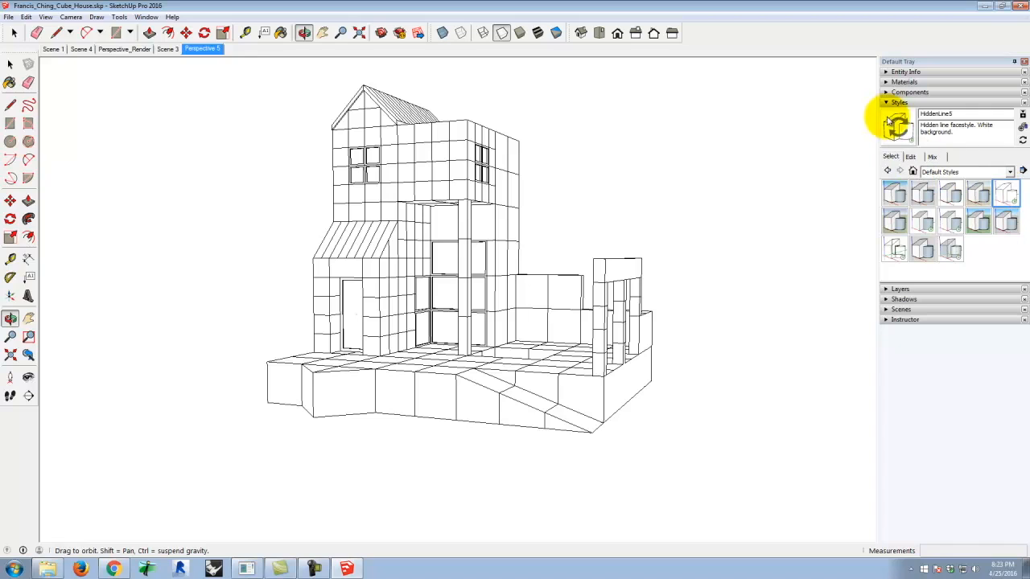
{"action": "left_click", "coordinate": [910, 157]}
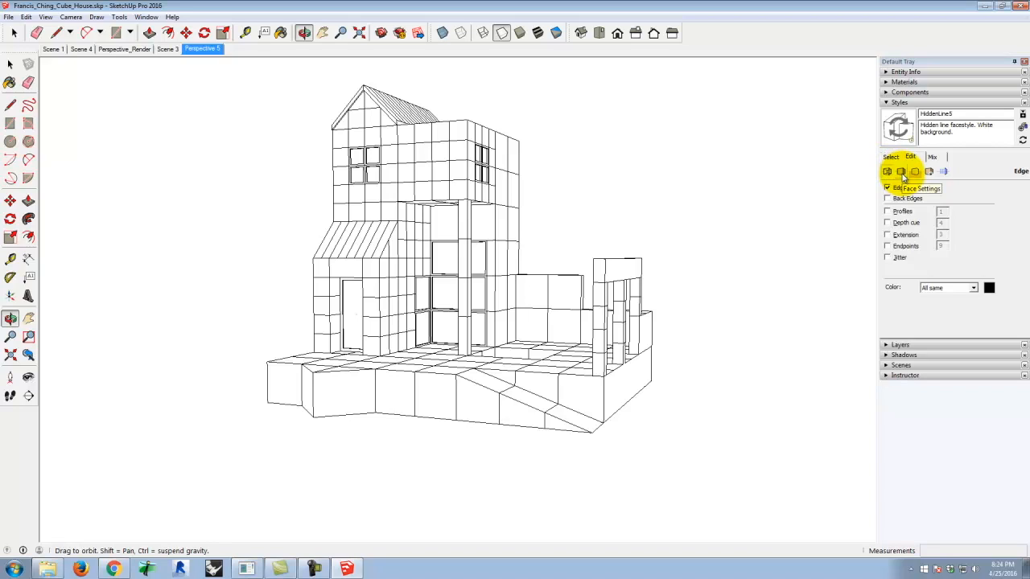
{"action": "left_click", "coordinate": [901, 171]}
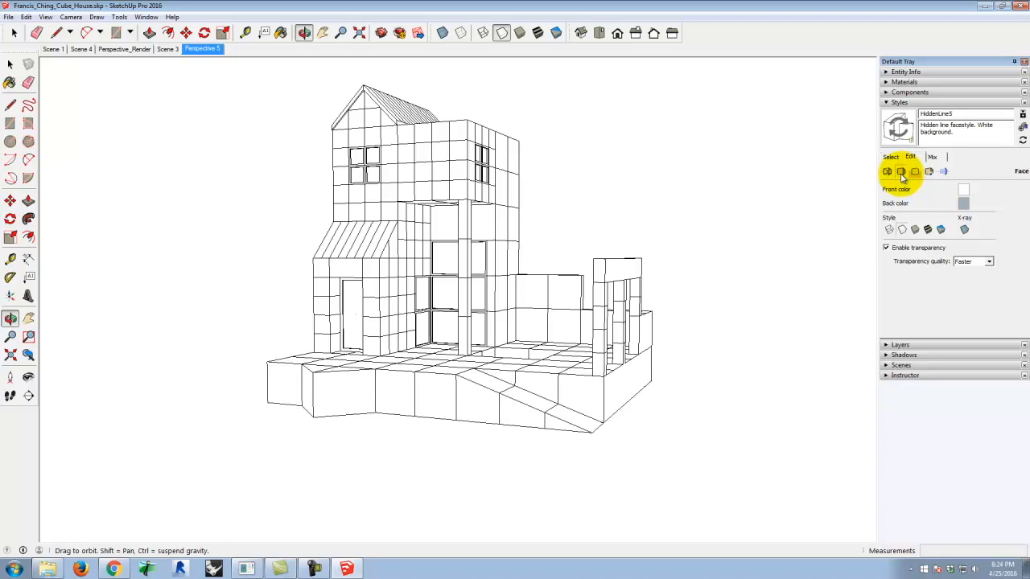
{"action": "left_click", "coordinate": [965, 231]}
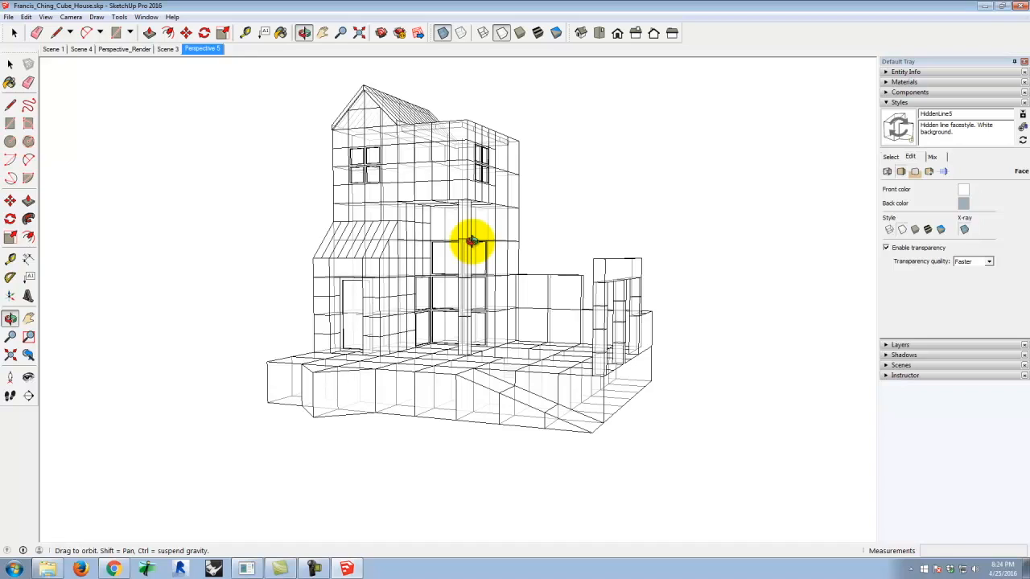
Step: Start a 2D JPEG export of the X-ray view and name the file Francis_Ching_Cube_House_xray.jpg
{"action": "left_click", "coordinate": [8, 16]}
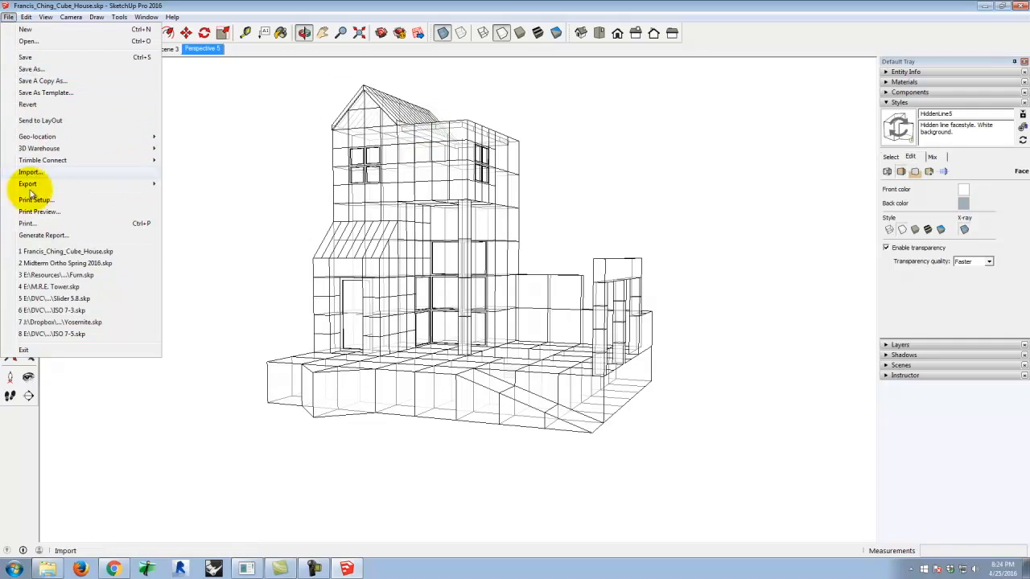
{"action": "mouse_move", "coordinate": [62, 184]}
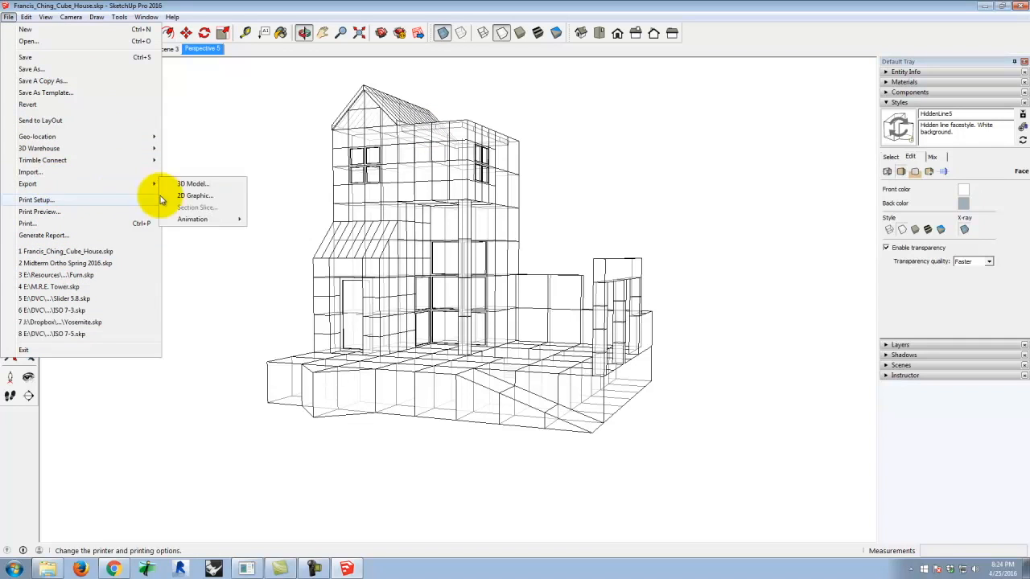
{"action": "left_click", "coordinate": [201, 195]}
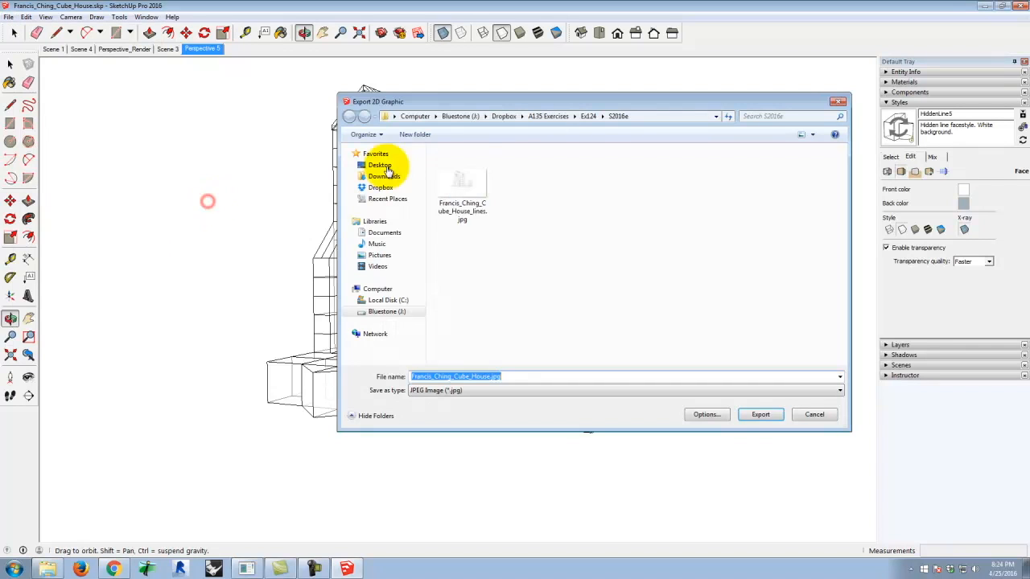
{"action": "left_click", "coordinate": [487, 376]}
{"action": "type", "text": "_d"}
{"action": "key", "text": "BackSpace"}
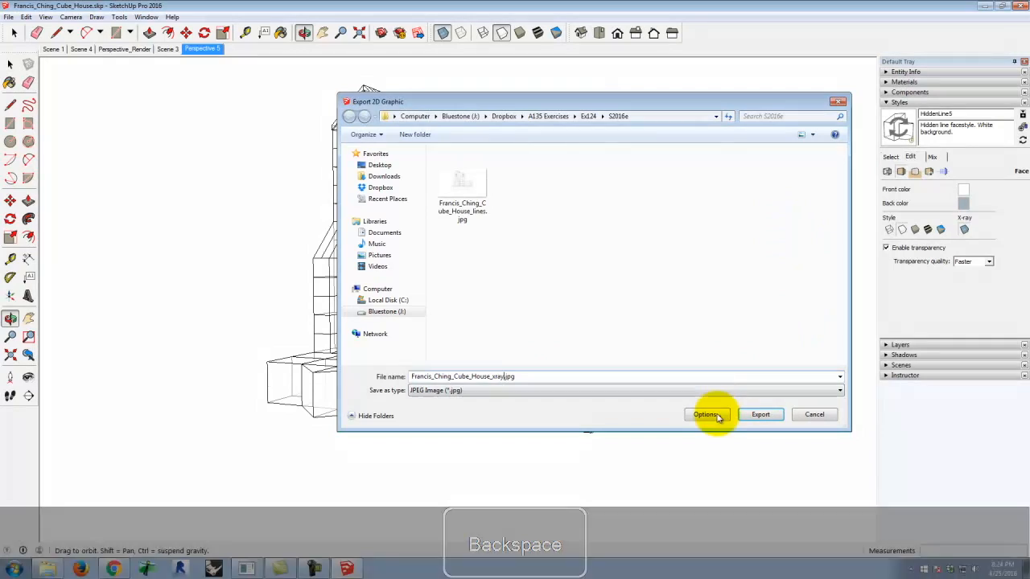
Step: Check that the JPEG width is 2000 pixels with view size off, and export the X-ray image
{"action": "left_click", "coordinate": [708, 414]}
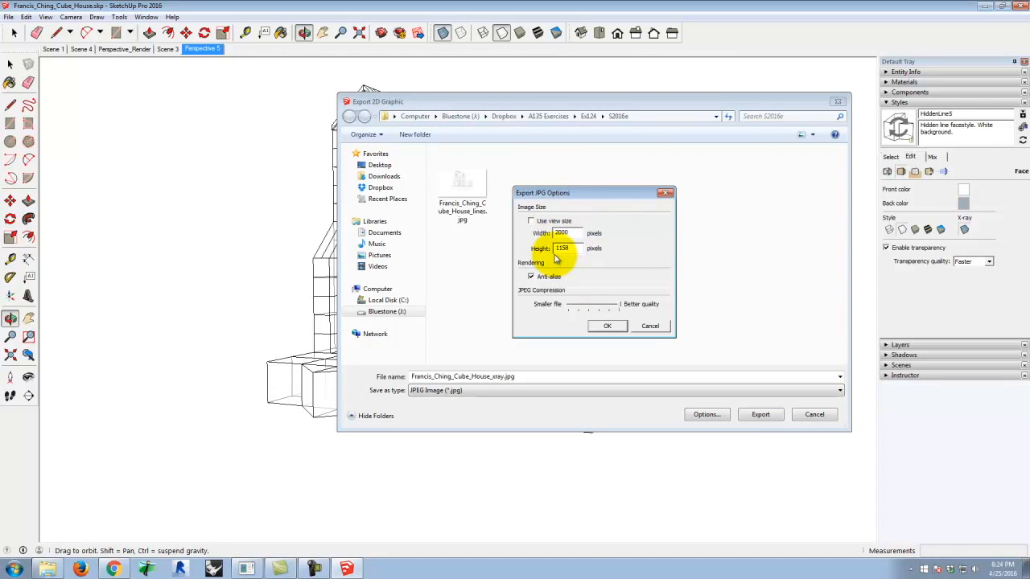
{"action": "left_click", "coordinate": [616, 327]}
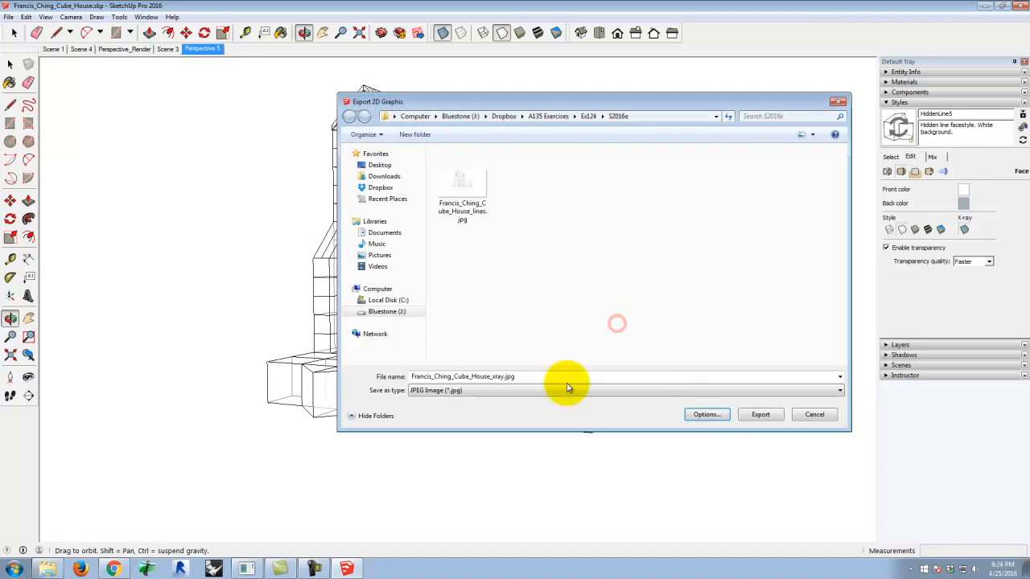
{"action": "left_click", "coordinate": [763, 414]}
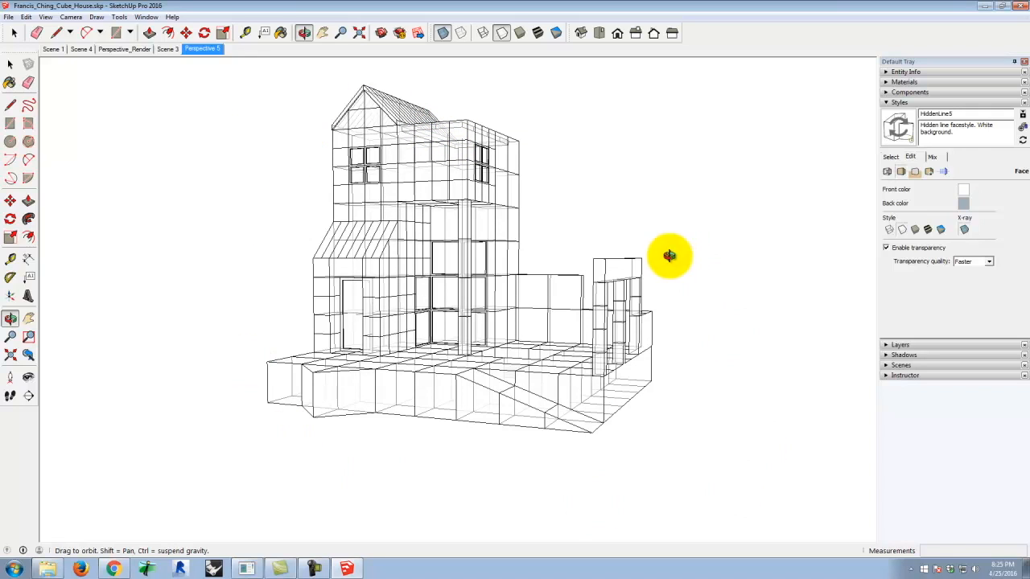
Step: Turn off X-ray in the style's face settings, open its edge settings, and turn on shadows
{"action": "left_click", "coordinate": [964, 231]}
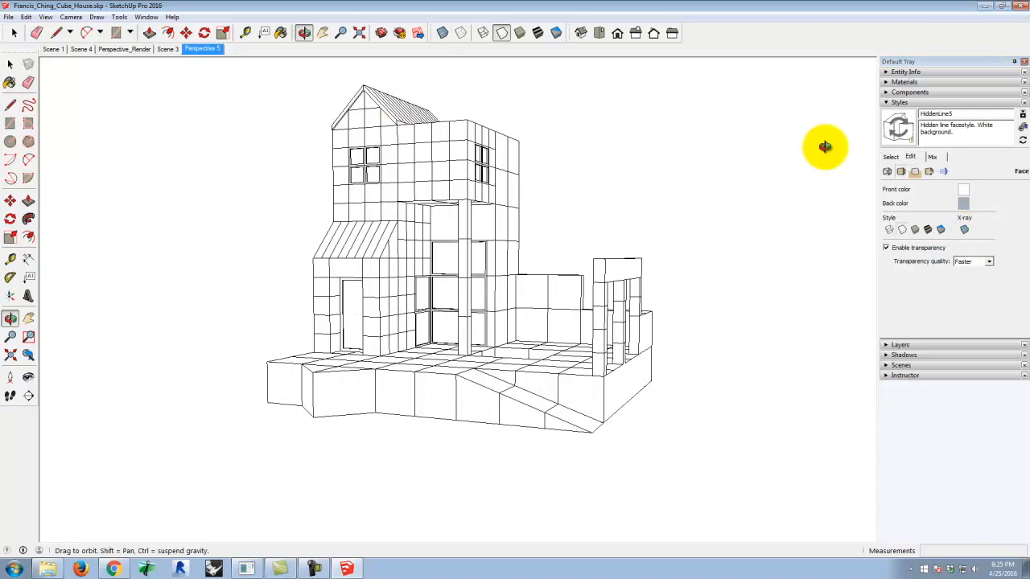
{"action": "left_click", "coordinate": [889, 173]}
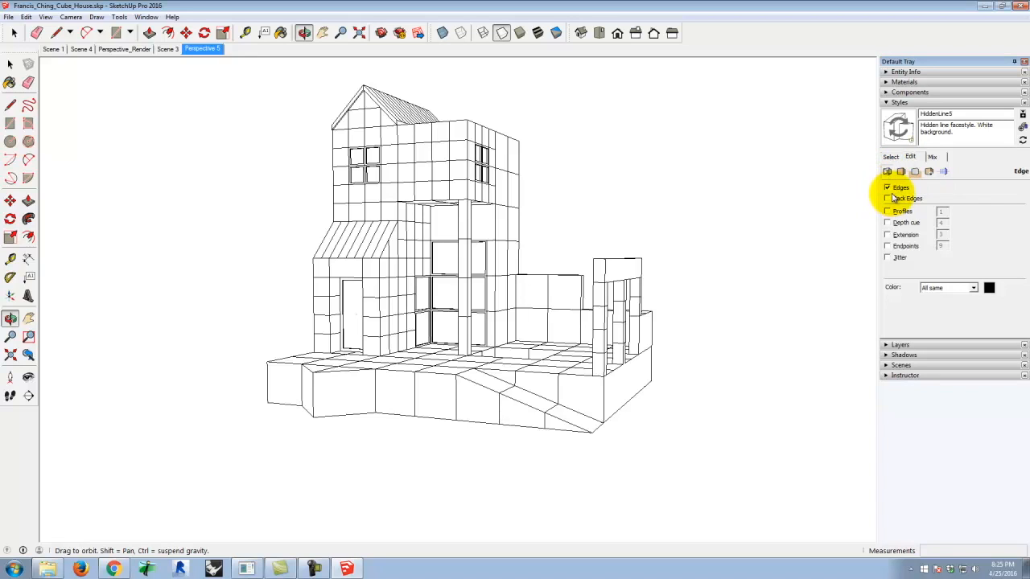
{"action": "left_click", "coordinate": [42, 17]}
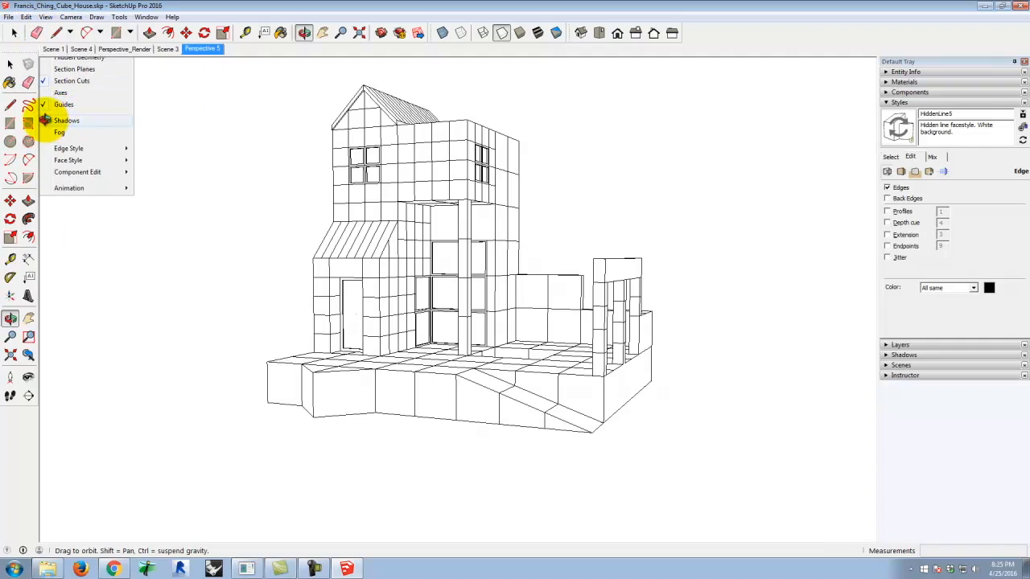
{"action": "left_click", "coordinate": [68, 120]}
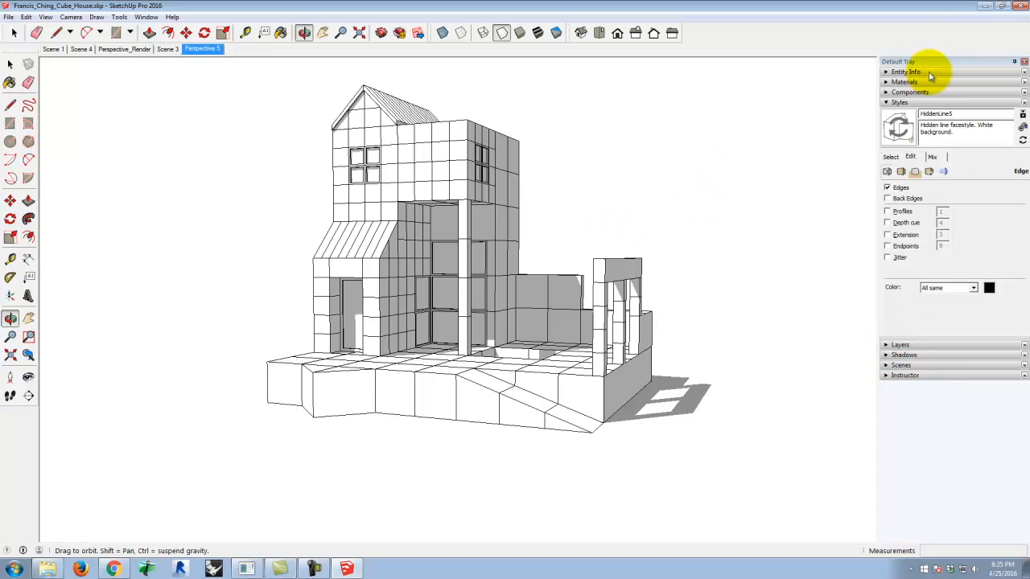
Step: Open the shadow settings and set the shadow date to 04/25
{"action": "left_click", "coordinate": [887, 356]}
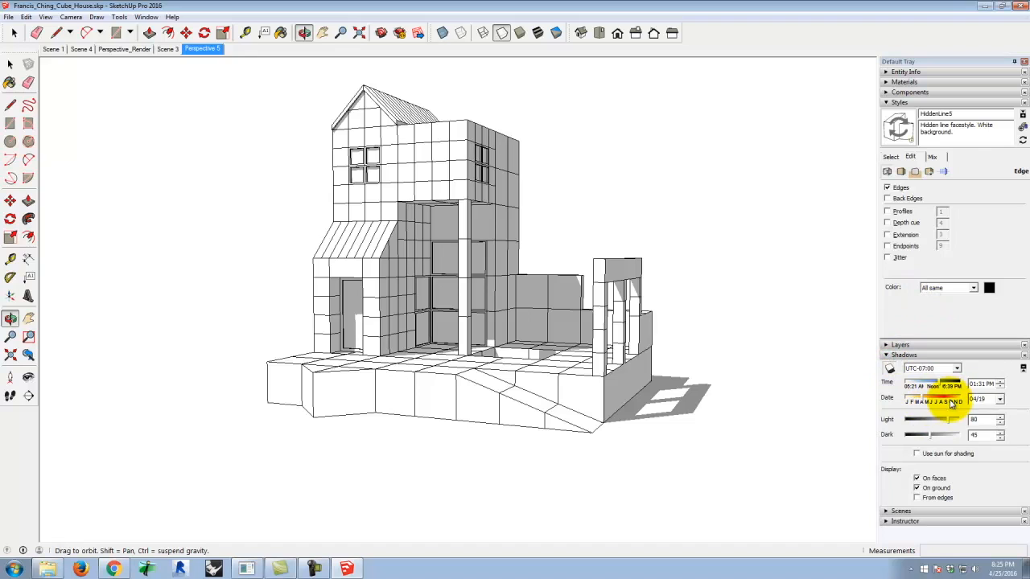
{"action": "left_click", "coordinate": [986, 398]}
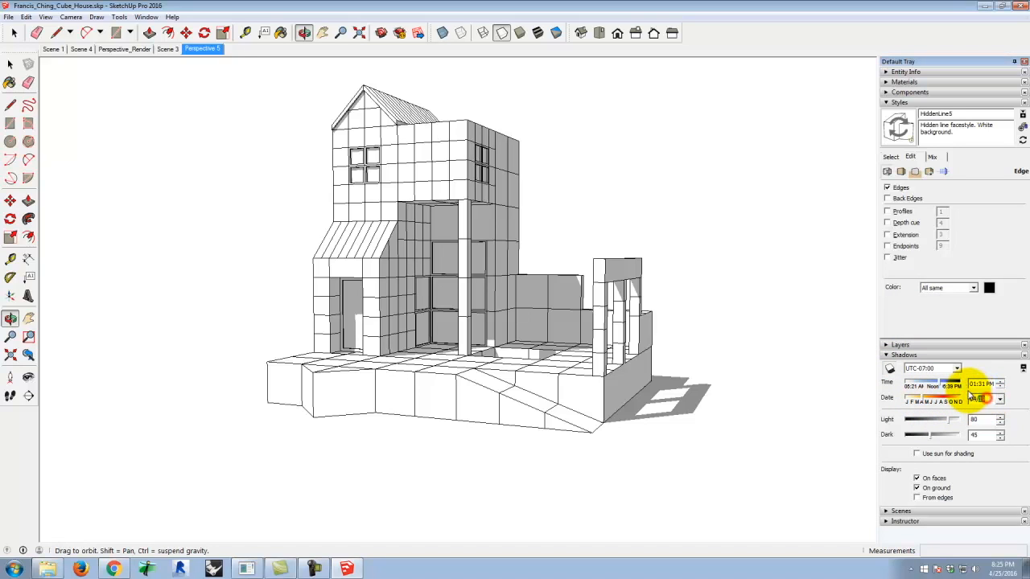
{"action": "type", "text": "25"}
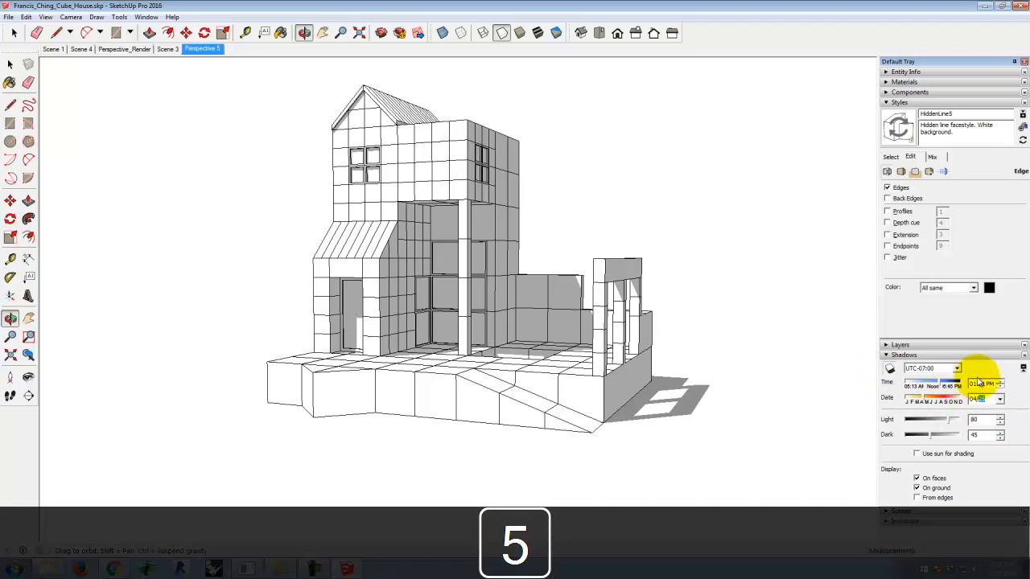
Step: Try different times of day for the shadows and settle on 09:06 AM
{"action": "left_click", "coordinate": [989, 385]}
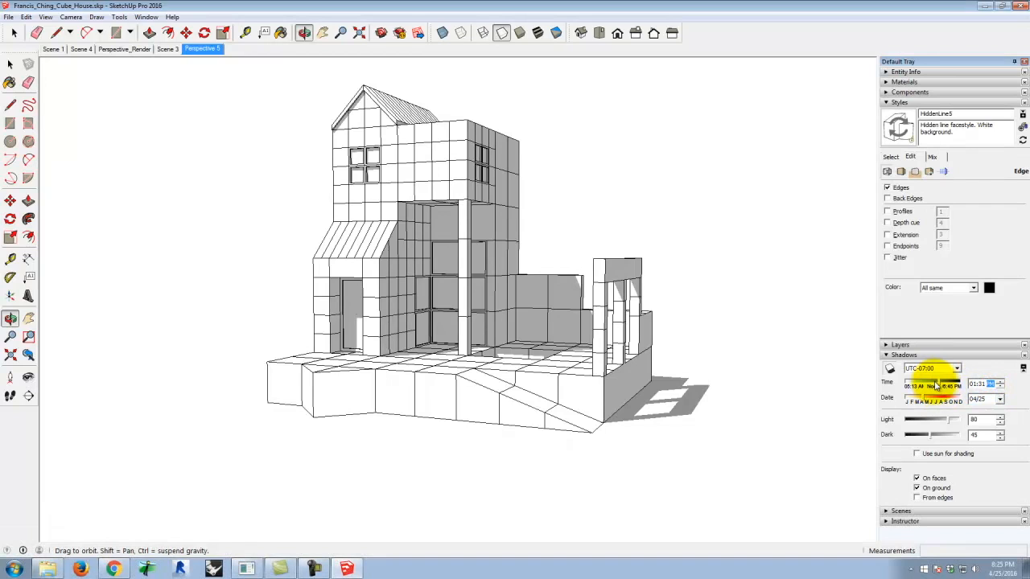
{"action": "mouse_move", "coordinate": [943, 387]}
{"action": "left_mouse_down"}
{"action": "mouse_move", "coordinate": [917, 386]}
{"action": "mouse_move", "coordinate": [949, 381]}
{"action": "left_mouse_up"}
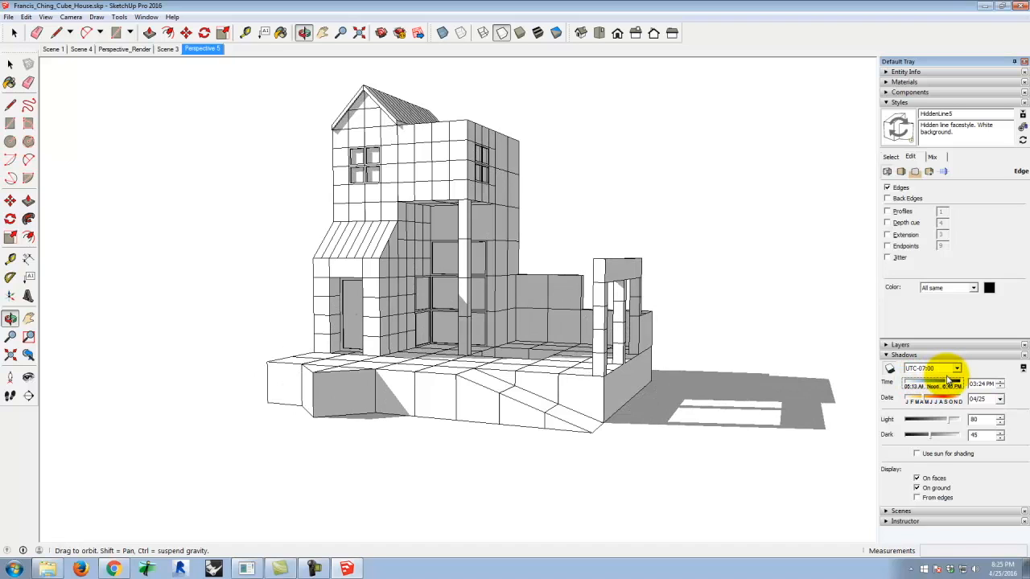
{"action": "left_click_drag", "start_coordinate": [949, 381], "coordinate": [942, 360]}
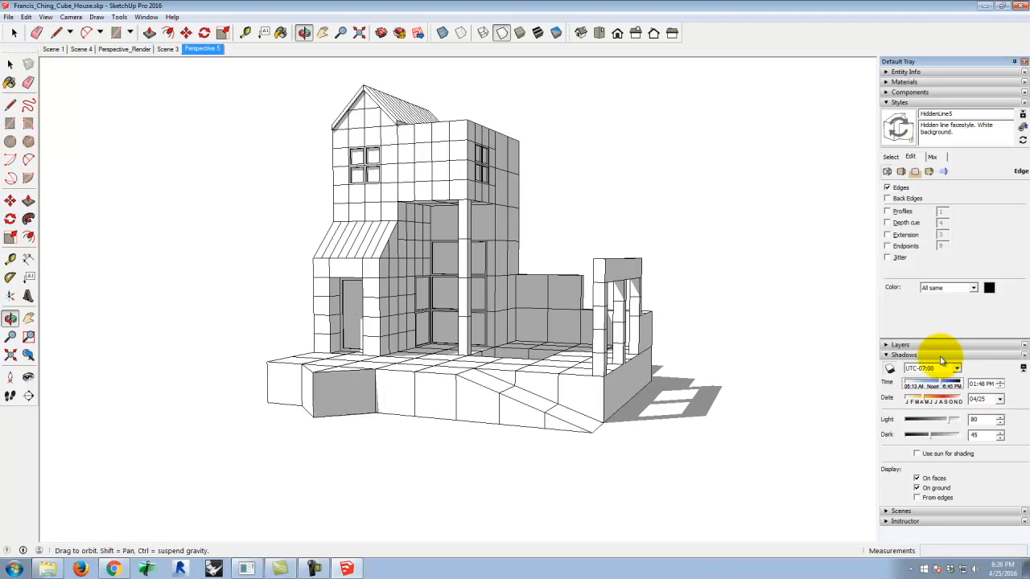
{"action": "left_click_drag", "start_coordinate": [942, 360], "coordinate": [915, 355]}
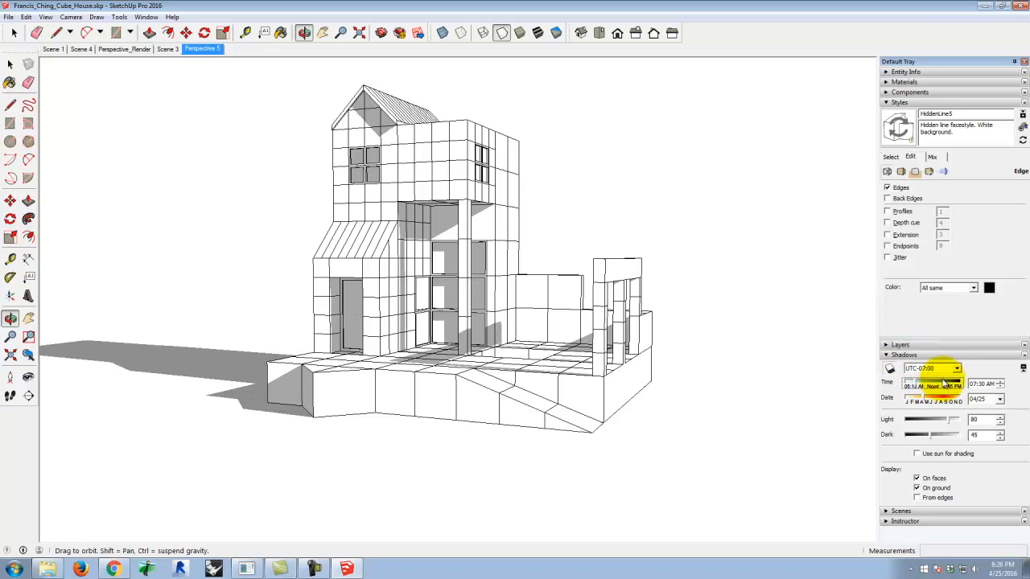
{"action": "left_click_drag", "start_coordinate": [914, 385], "coordinate": [928, 386]}
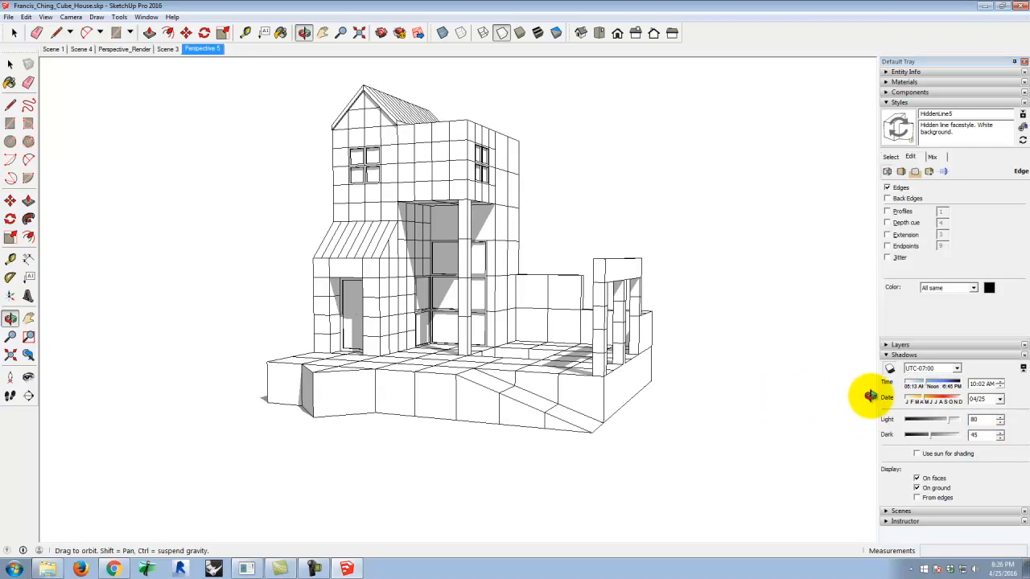
{"action": "left_click_drag", "start_coordinate": [928, 387], "coordinate": [923, 386]}
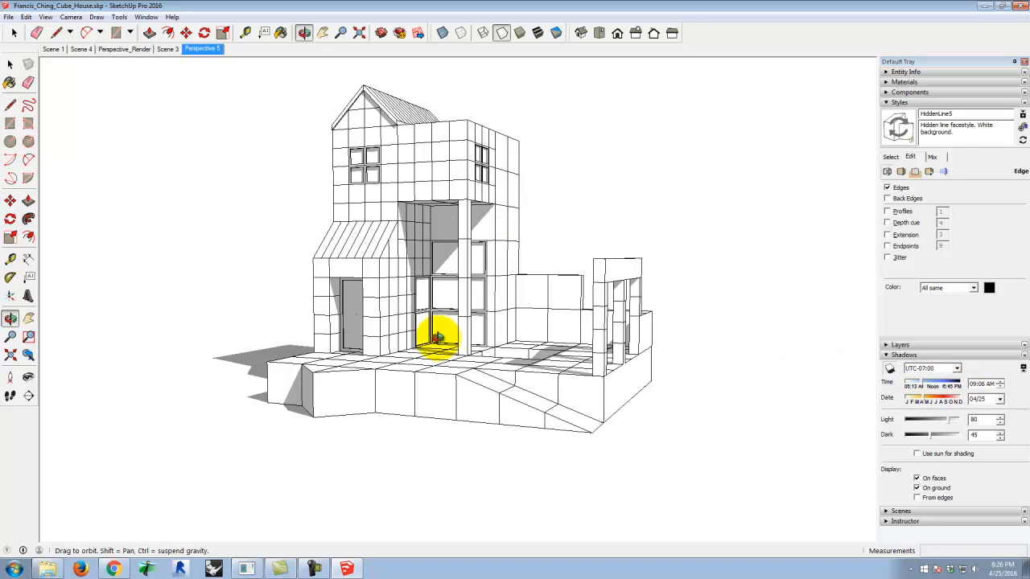
Step: Turn off edges in the style so only shadows are drawn, and start a 2D graphic export
{"action": "left_click", "coordinate": [887, 187]}
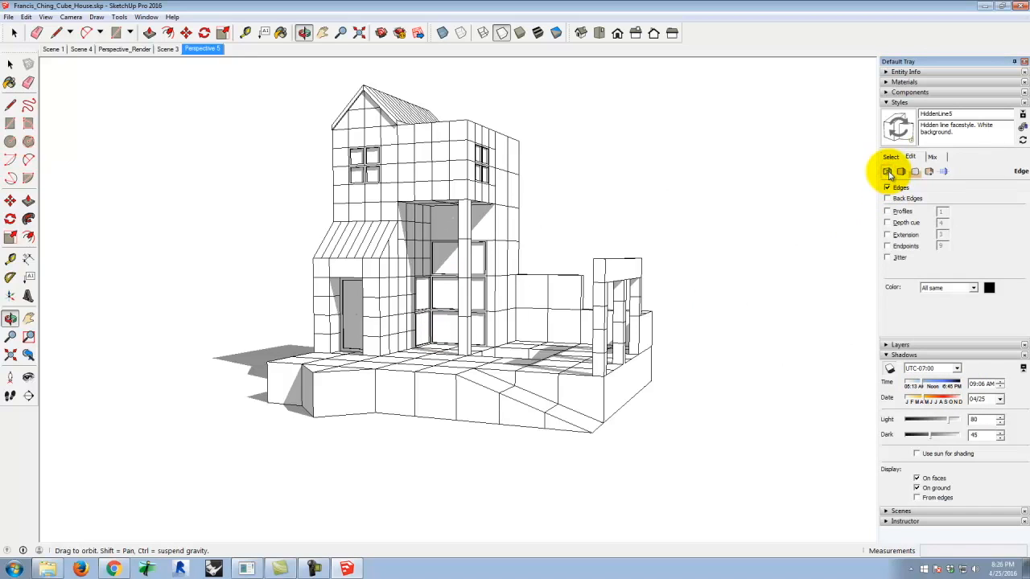
{"action": "left_click", "coordinate": [887, 188]}
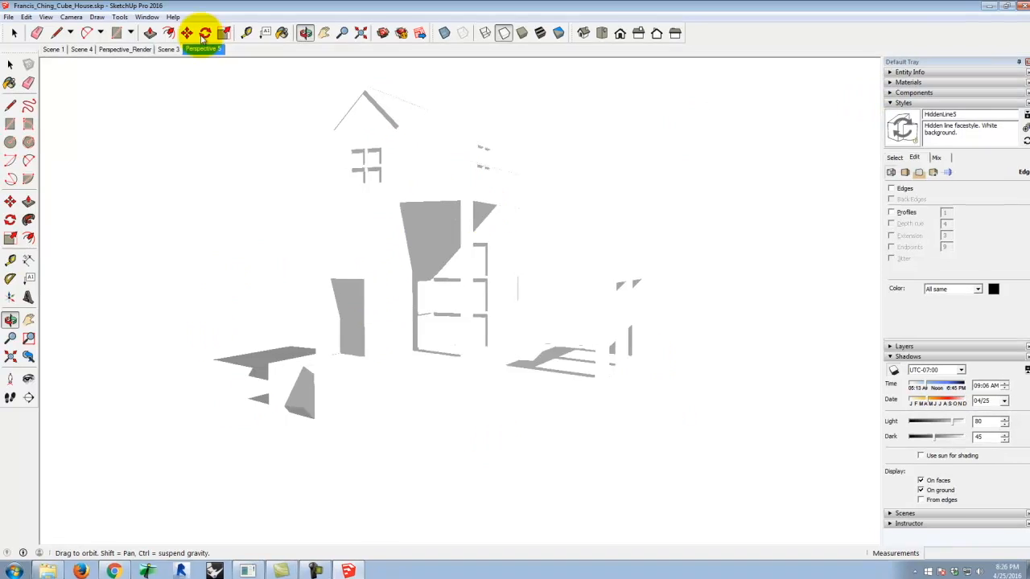
{"action": "left_click", "coordinate": [12, 17]}
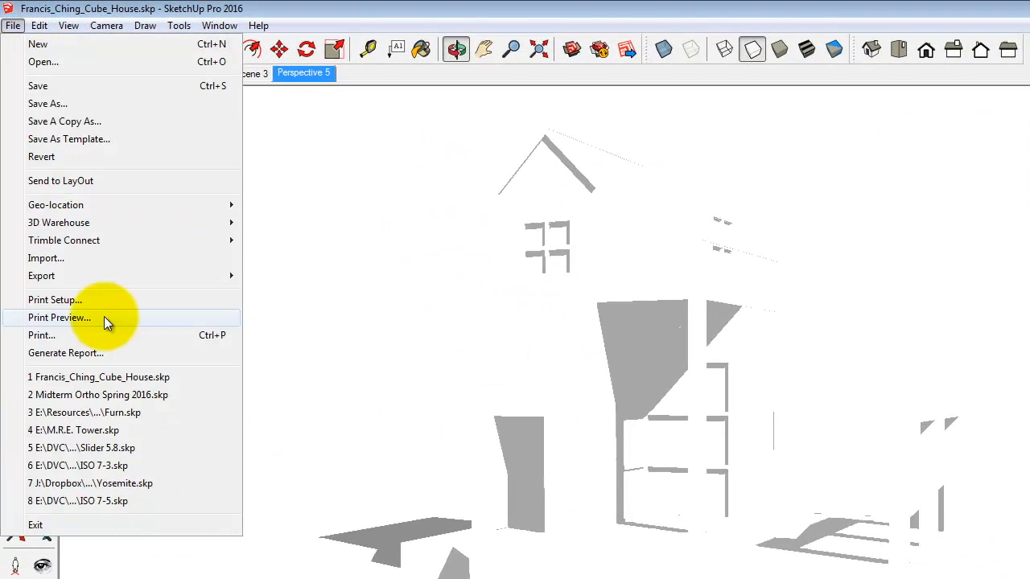
{"action": "mouse_move", "coordinate": [93, 275]}
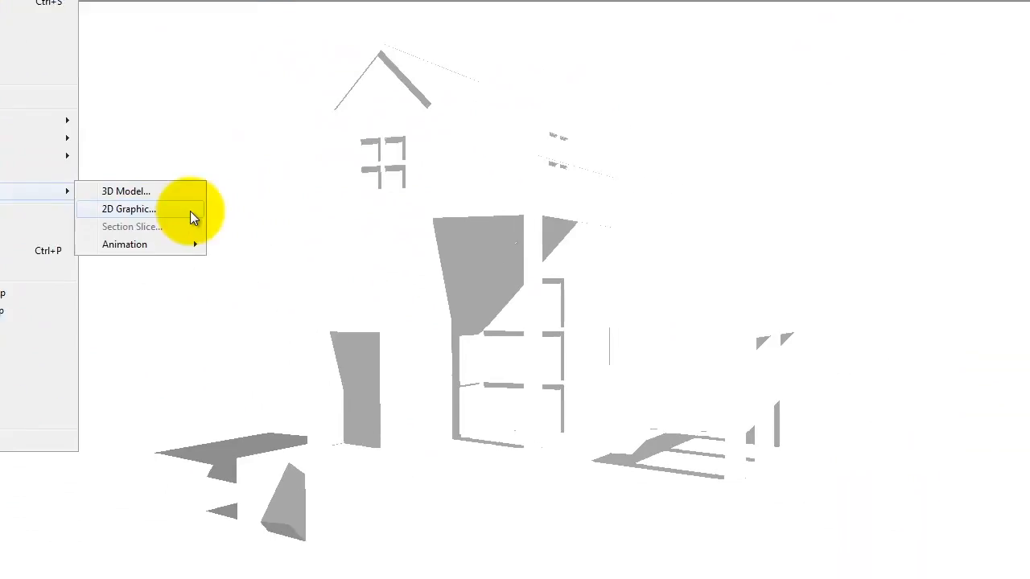
{"action": "left_click", "coordinate": [346, 294]}
Step: Name the JPEG Francis_Ching_Cube_House_shadows.jpg, based on the X-ray file's name, and export the shadow image
{"action": "left_click", "coordinate": [273, 24]}
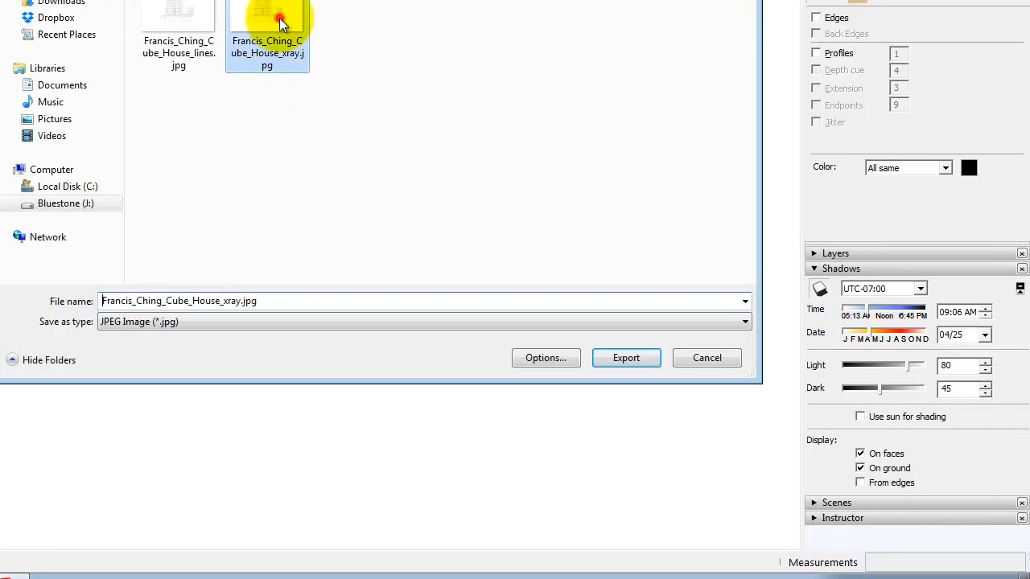
{"action": "double_click", "coordinate": [240, 303]}
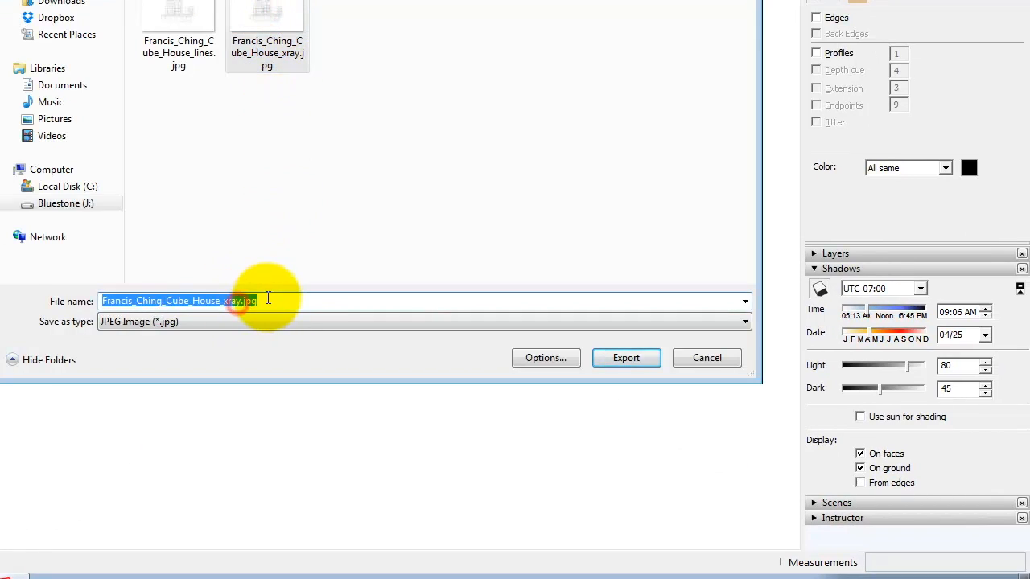
{"action": "left_click", "coordinate": [254, 301]}
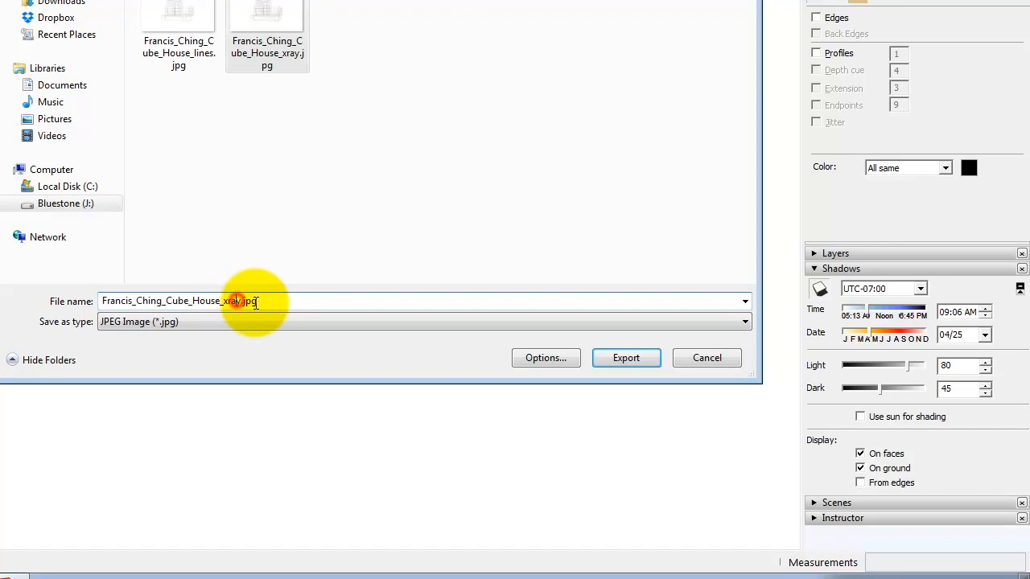
{"action": "key", "text": "Left"}
{"action": "key", "text": "Left"}
{"action": "key", "text": "Left"}
{"action": "key", "text": "Left"}
{"action": "key", "text": "BackSpace"}
{"action": "key", "text": "BackSpace"}
{"action": "type", "text": "shadows"}
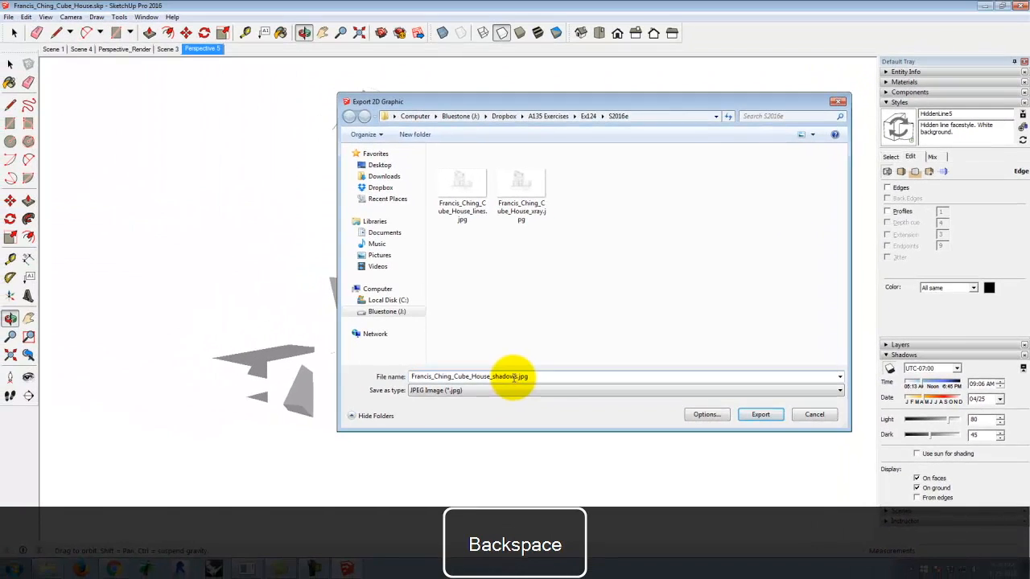
{"action": "left_click", "coordinate": [760, 415]}
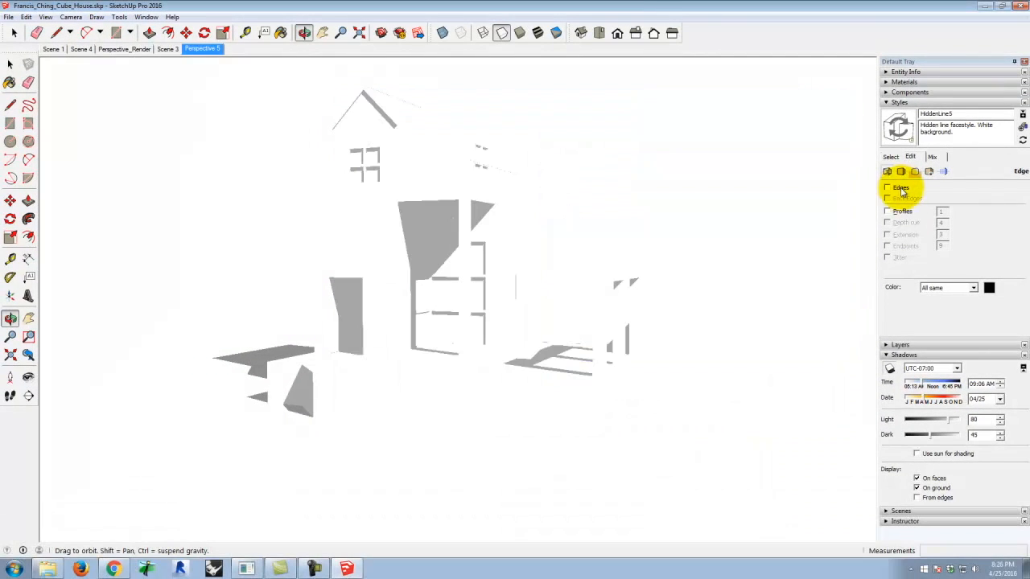
Step: Reapply the hidden line style from Default Styles and turn its edges off
{"action": "left_click", "coordinate": [890, 157]}
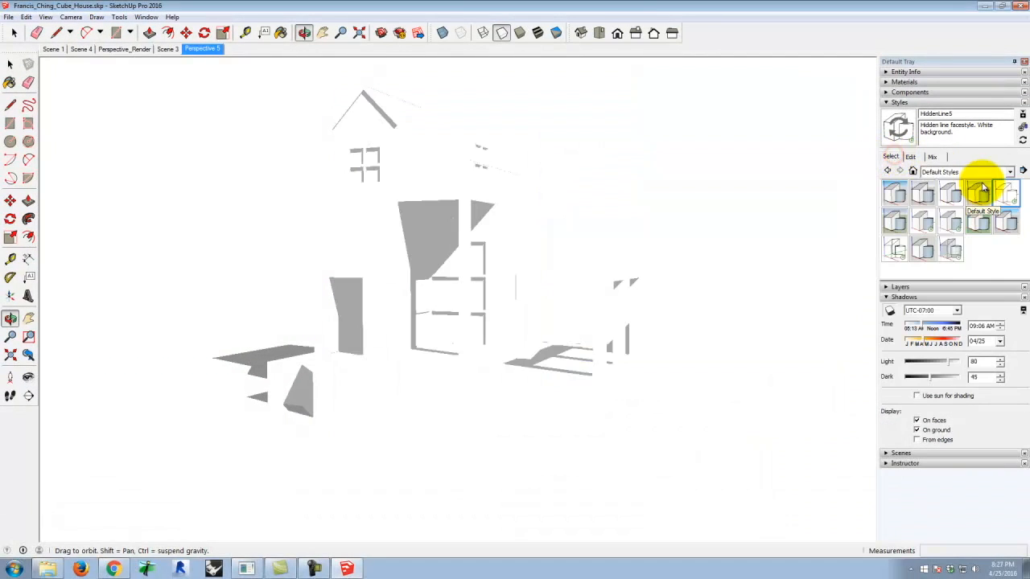
{"action": "left_click", "coordinate": [909, 156]}
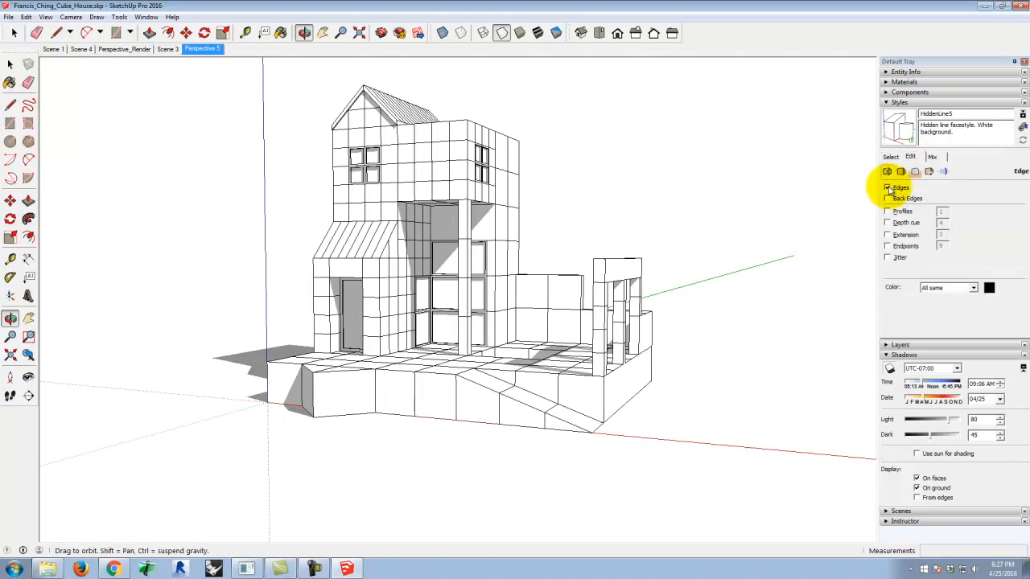
{"action": "left_click", "coordinate": [888, 188]}
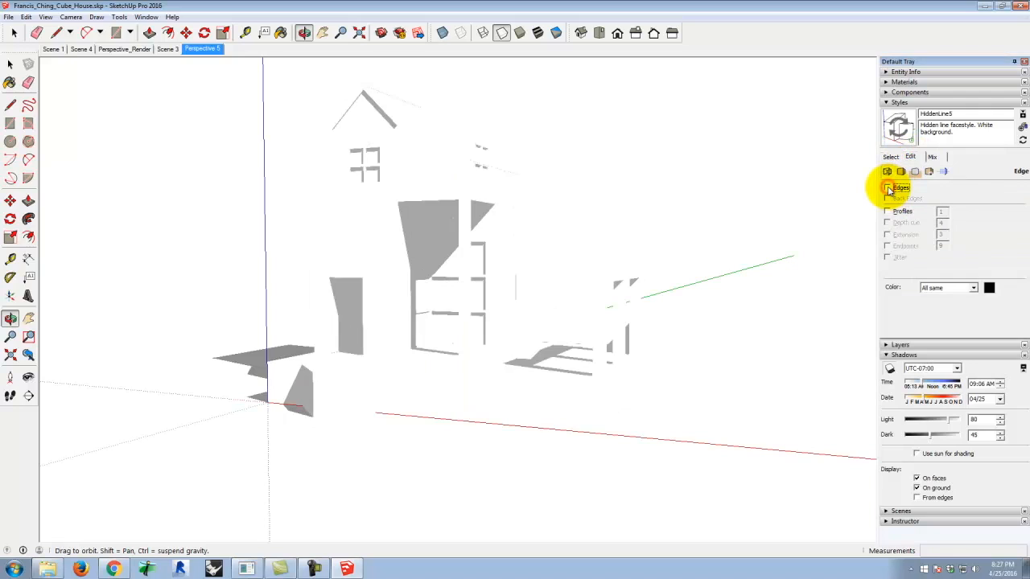
Step: Hide the guides and the drawing axes so they do not show behind the house's shadows
{"action": "left_click", "coordinate": [46, 17]}
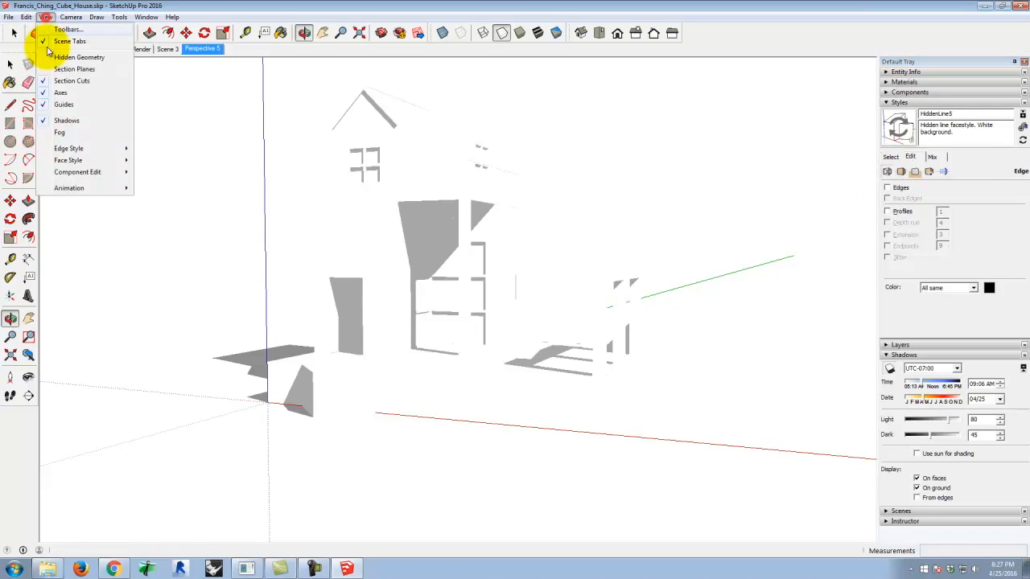
{"action": "left_click", "coordinate": [63, 106]}
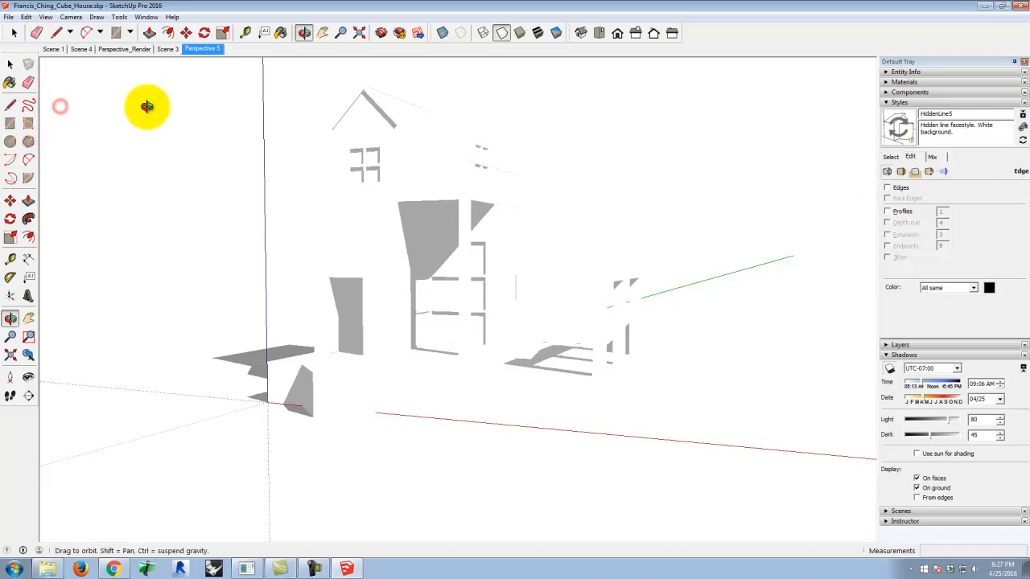
{"action": "left_click", "coordinate": [48, 17]}
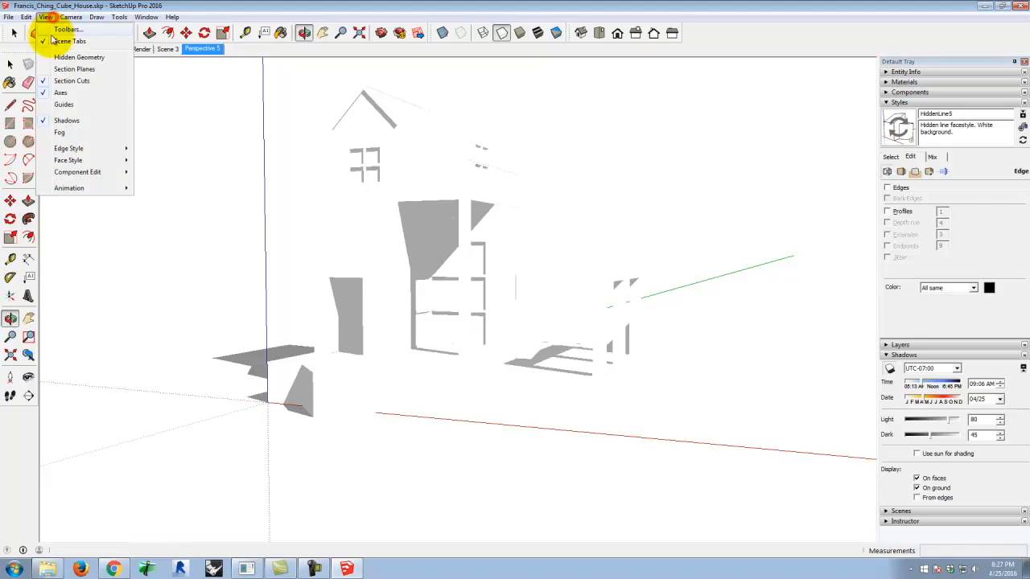
{"action": "left_click", "coordinate": [64, 94]}
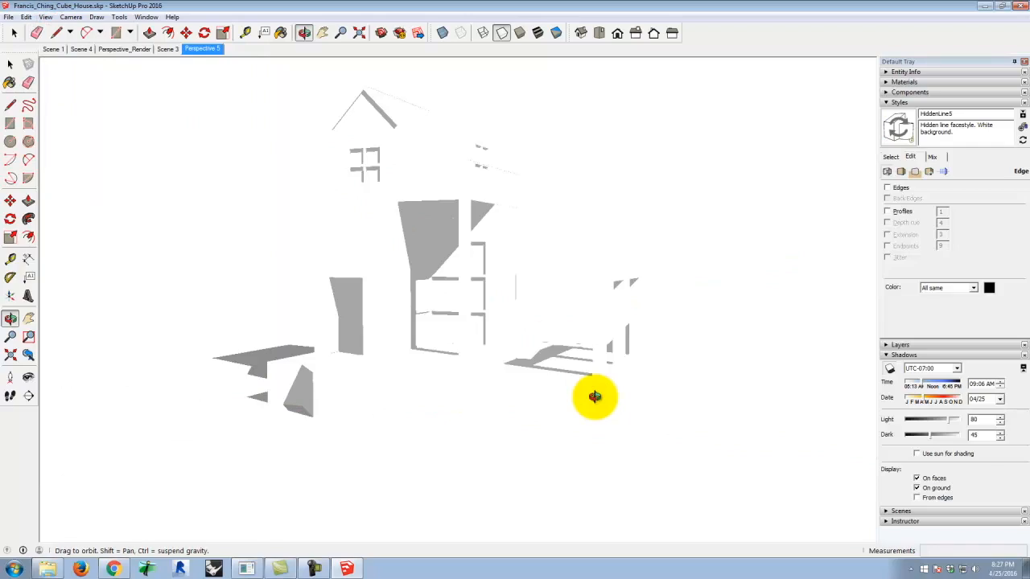
Step: Toggle the hidden line style's edges on, off and on again to compare the house with and without lines
{"action": "left_click", "coordinate": [885, 187]}
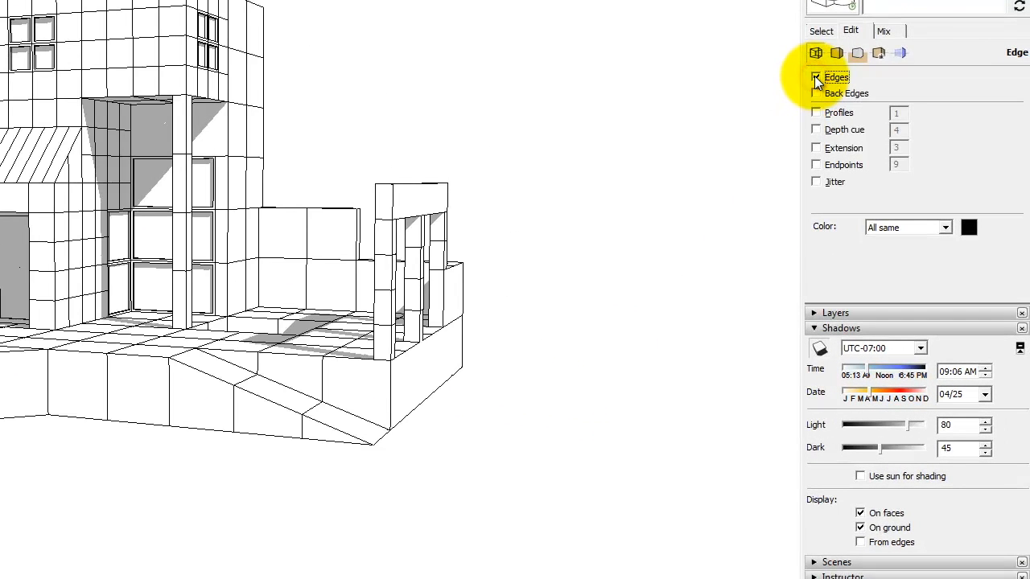
{"action": "left_click", "coordinate": [816, 77]}
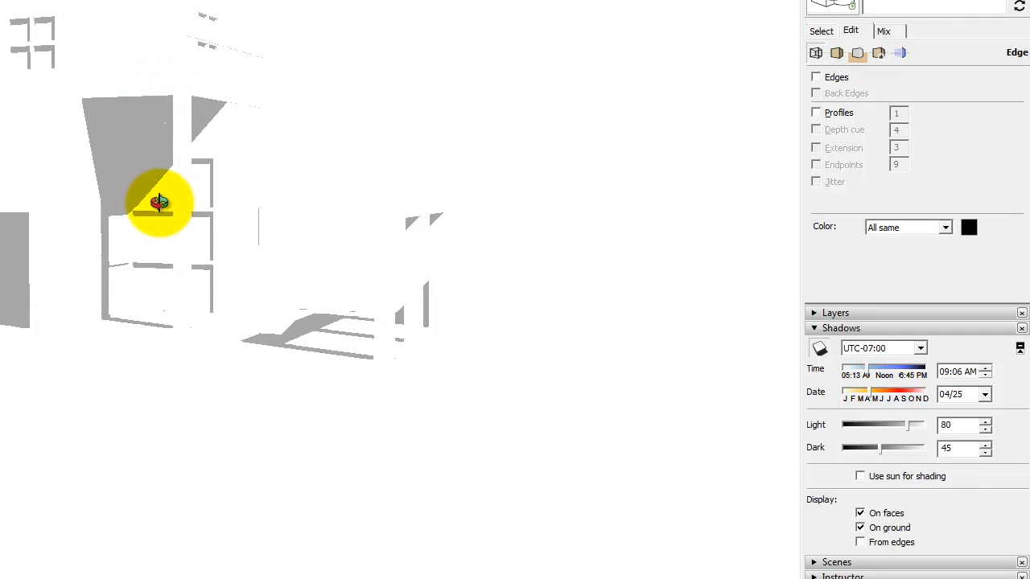
{"action": "left_click", "coordinate": [816, 77]}
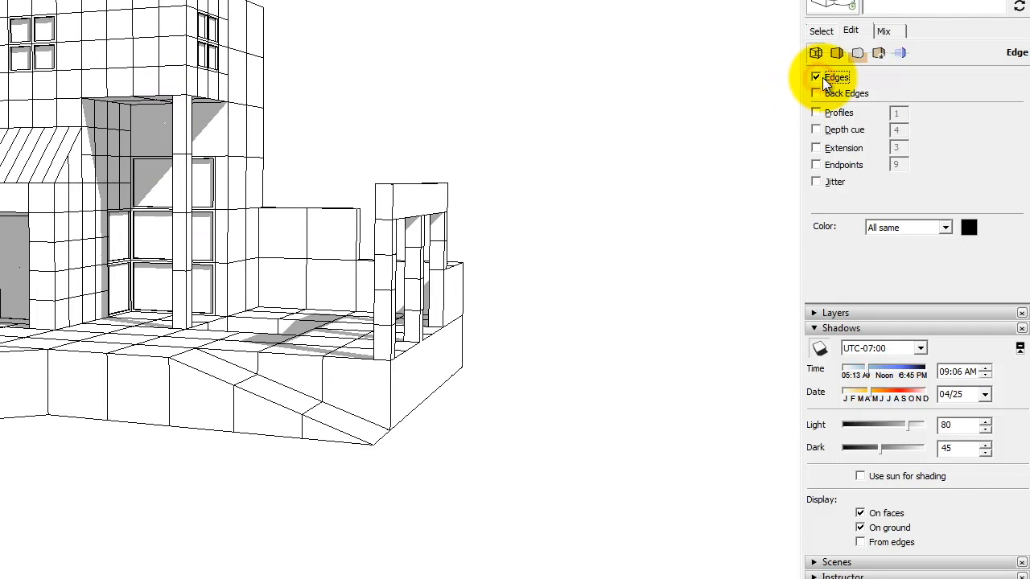
Step: Apply the Pen Grey style from the Sketchy Edges collection and turn off the shadows
{"action": "left_click", "coordinate": [822, 32]}
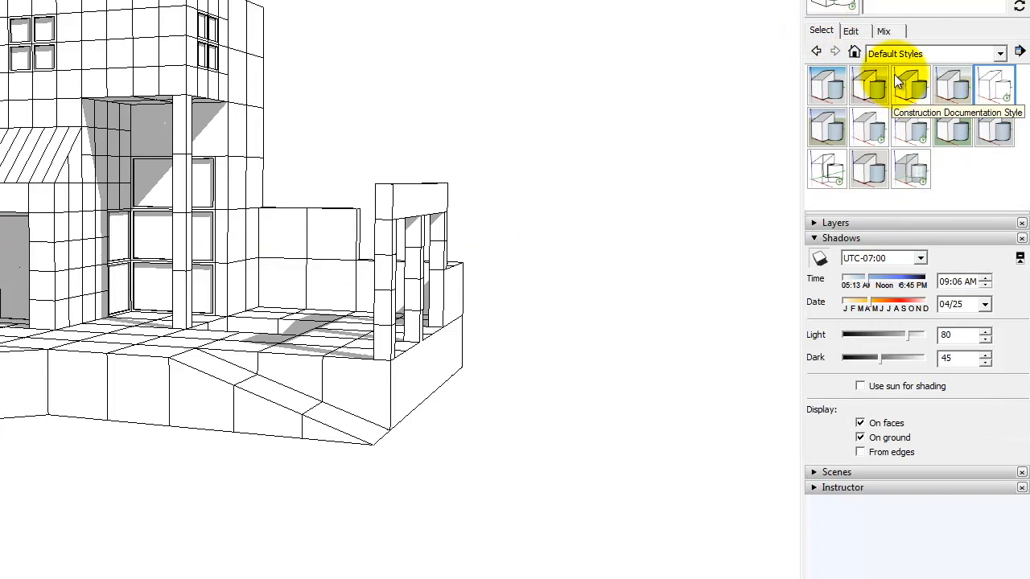
{"action": "left_click", "coordinate": [897, 53]}
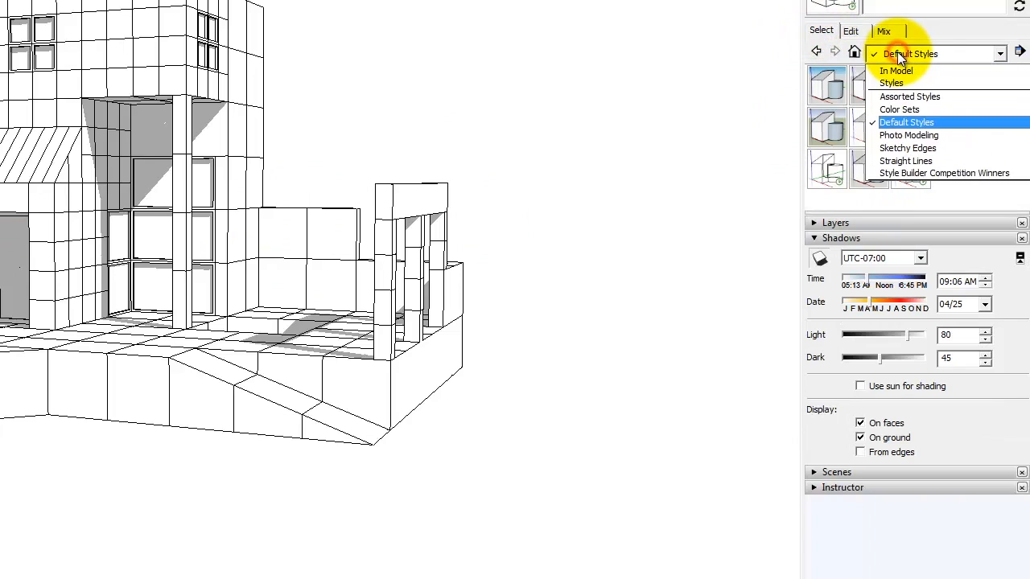
{"action": "left_click", "coordinate": [901, 148]}
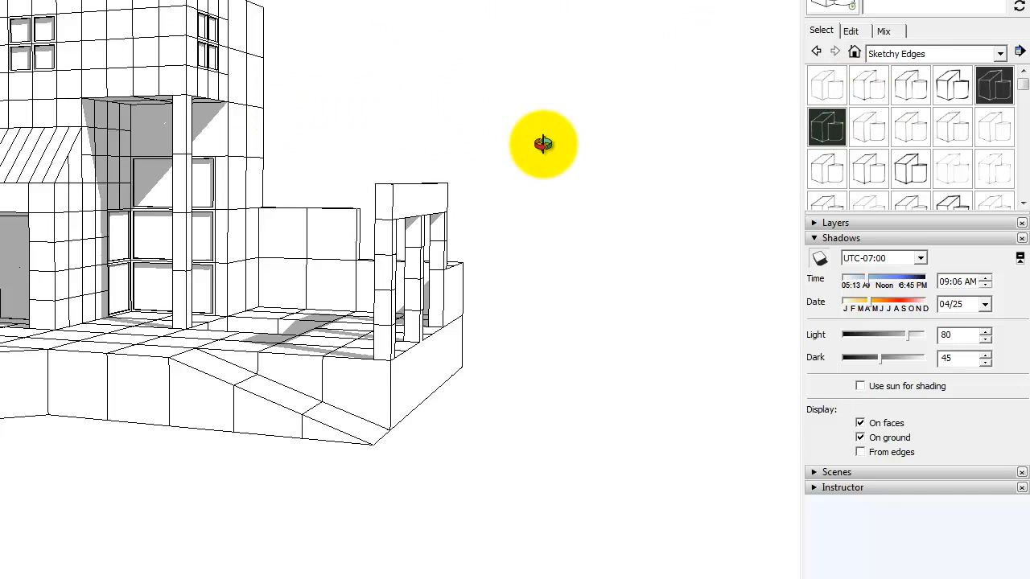
{"action": "left_click_drag", "start_coordinate": [1026, 87], "coordinate": [1027, 138]}
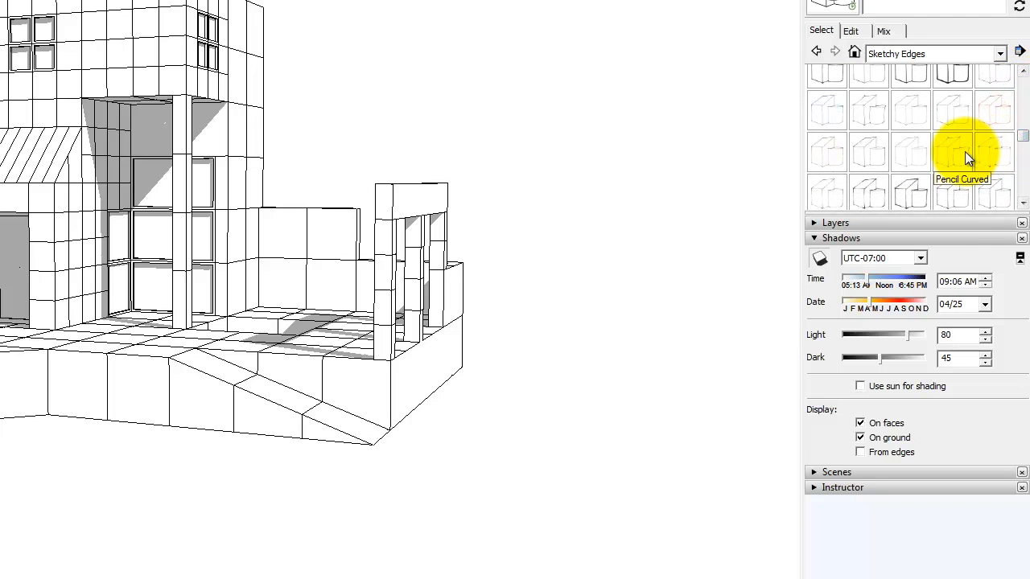
{"action": "left_click", "coordinate": [904, 103]}
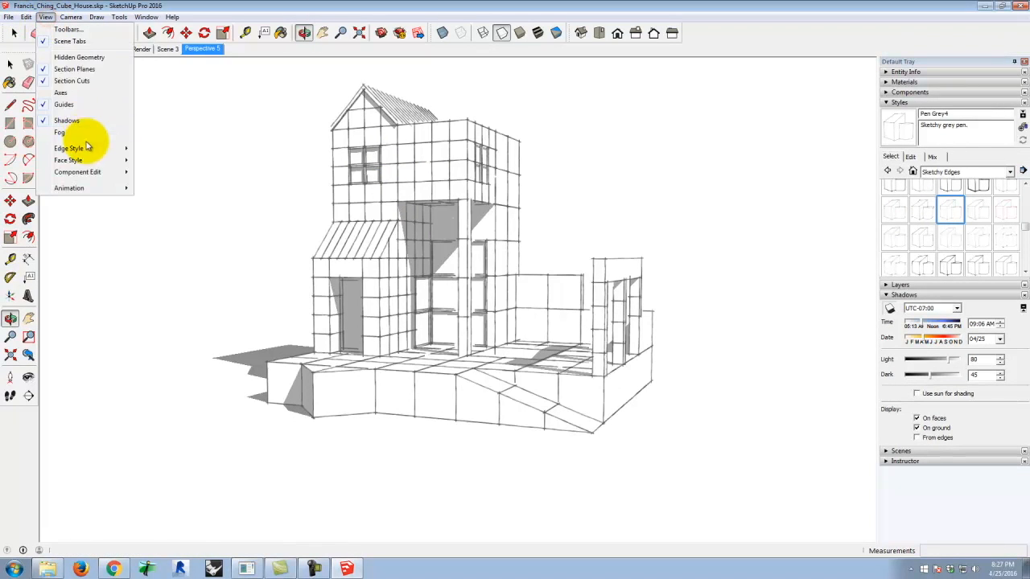
{"action": "left_click", "coordinate": [67, 120]}
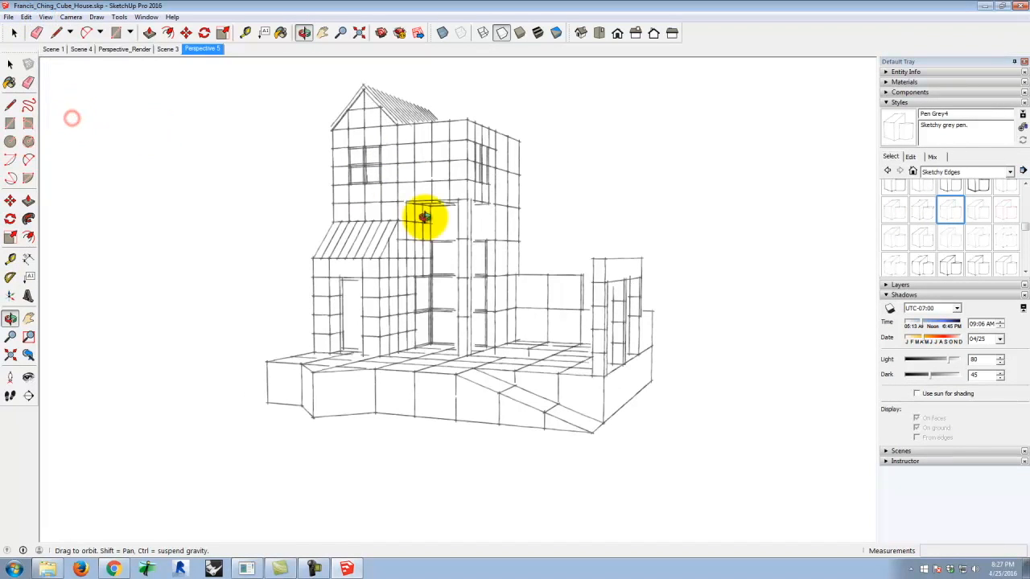
Step: Export the view as a JPEG named Francis_Ching_Cube_House_pengray.jpg, basing the name on the X-ray file's
{"action": "left_click", "coordinate": [8, 17]}
{"action": "mouse_move", "coordinate": [48, 183]}
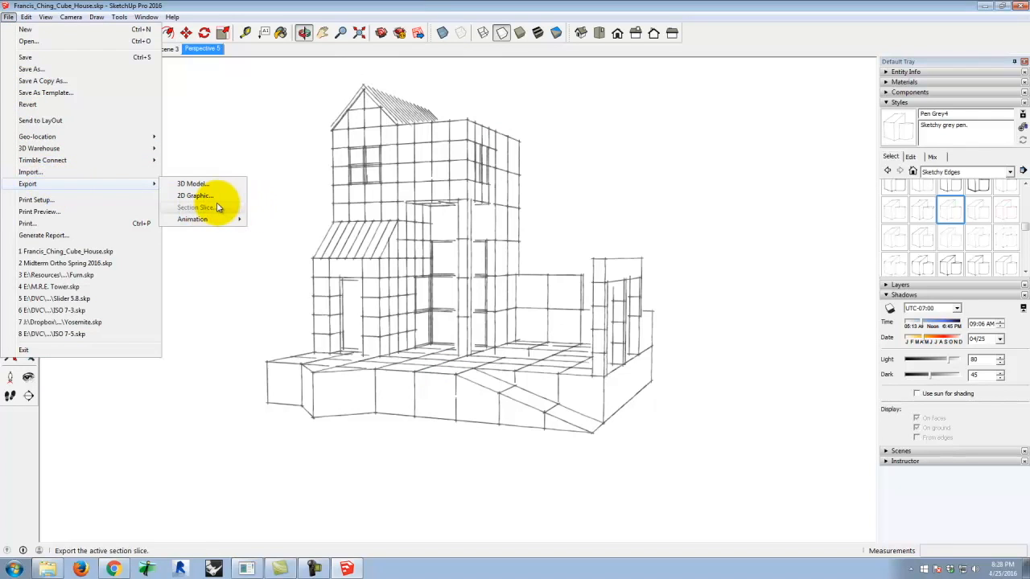
{"action": "left_click", "coordinate": [197, 196]}
{"action": "left_click", "coordinate": [591, 201]}
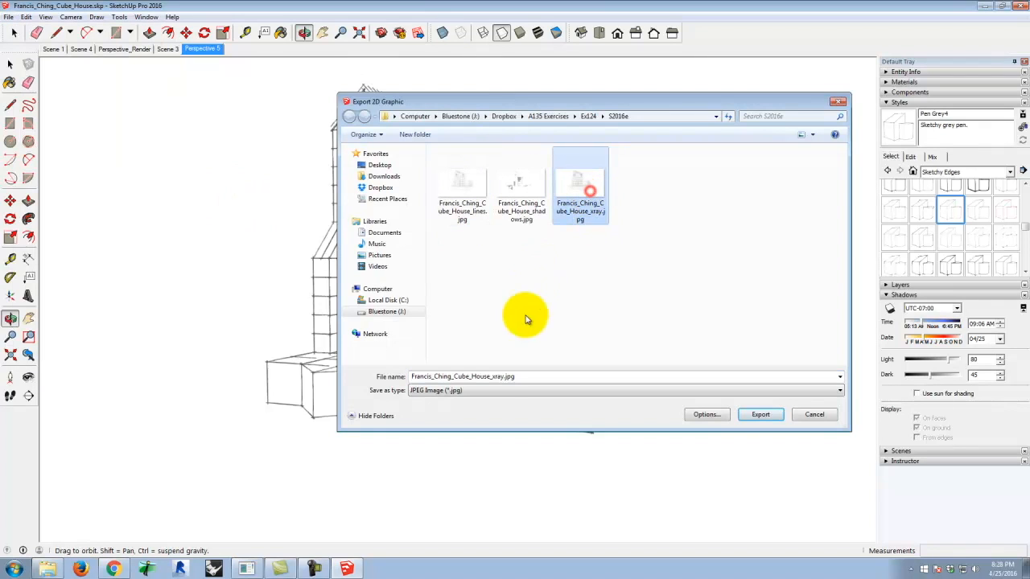
{"action": "left_click", "coordinate": [500, 376]}
{"action": "key", "text": "Right"}
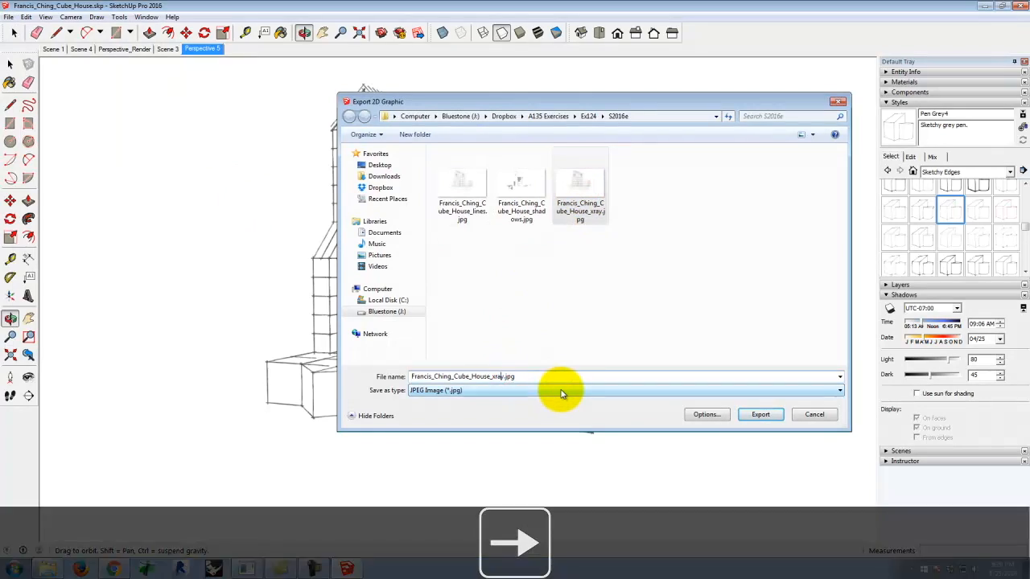
{"action": "key", "text": "BackSpace"}
{"action": "key", "text": "BackSpace"}
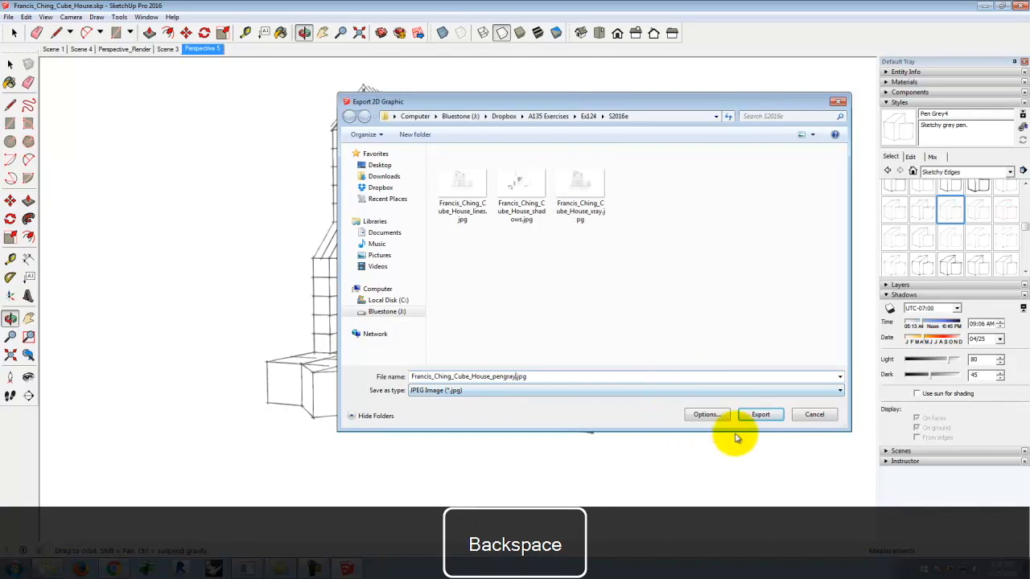
{"action": "left_click", "coordinate": [763, 415]}
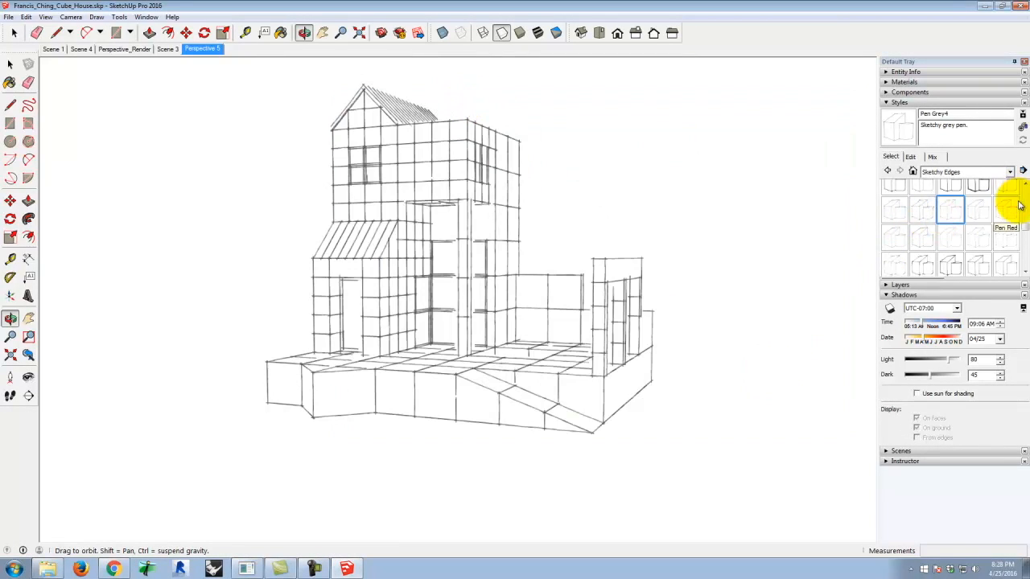
Step: Try the Dry Erase Marker Wide style and settle on Airbrush with Endpoints from Sketchy Edges
{"action": "left_click_drag", "start_coordinate": [1025, 233], "coordinate": [1020, 202]}
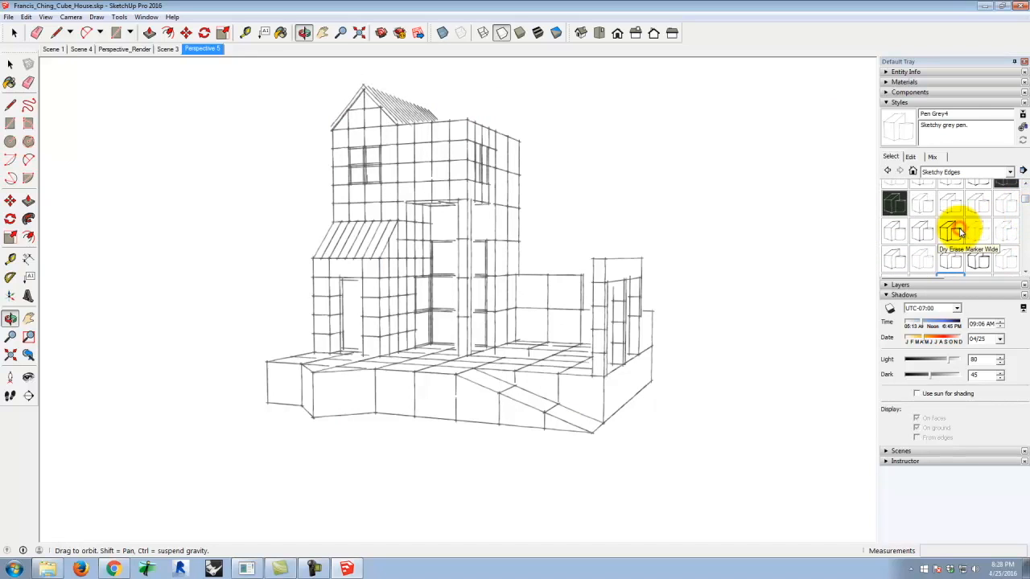
{"action": "left_click", "coordinate": [957, 232]}
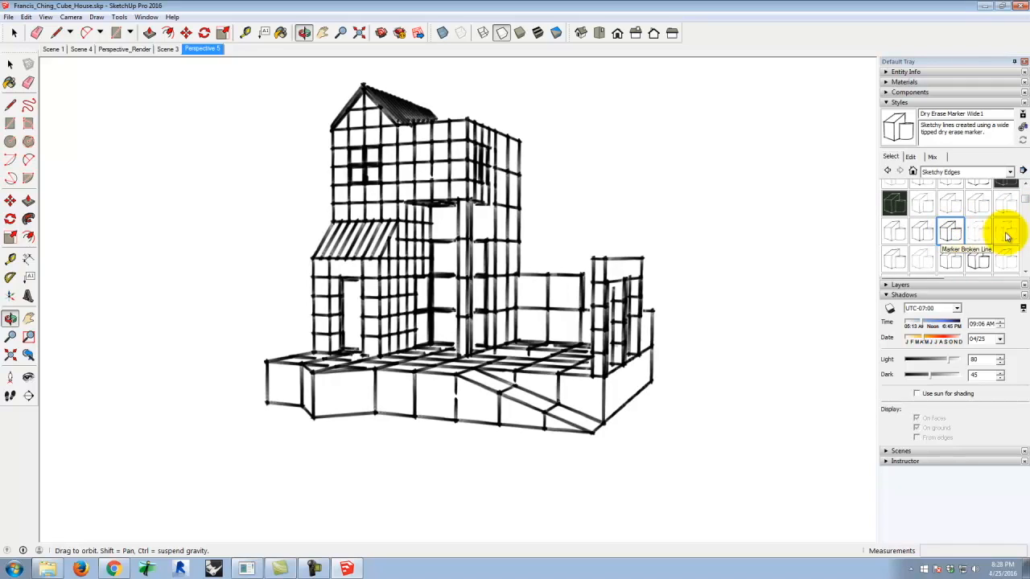
{"action": "left_click_drag", "start_coordinate": [1026, 202], "coordinate": [1006, 174]}
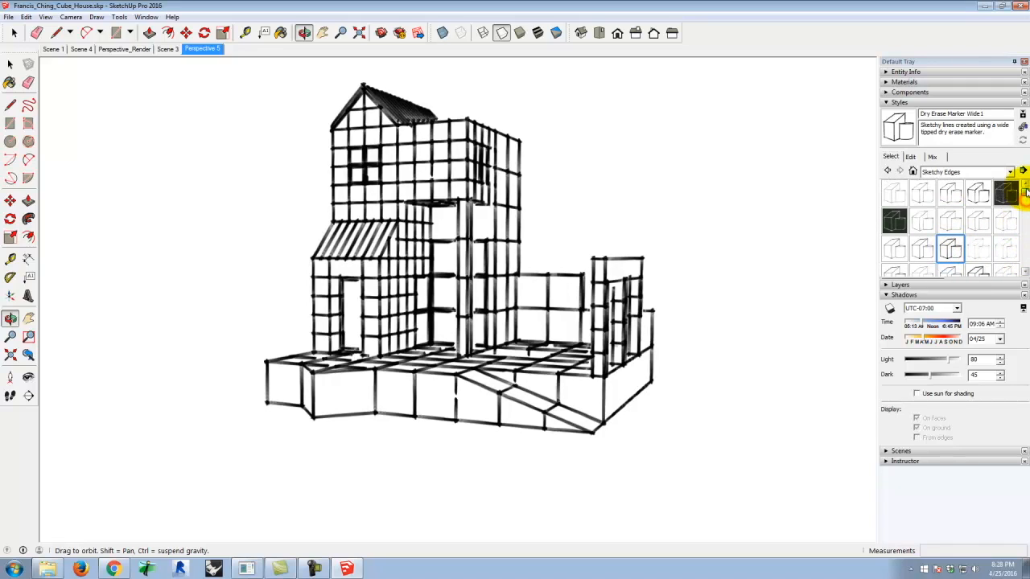
{"action": "left_click", "coordinate": [918, 194]}
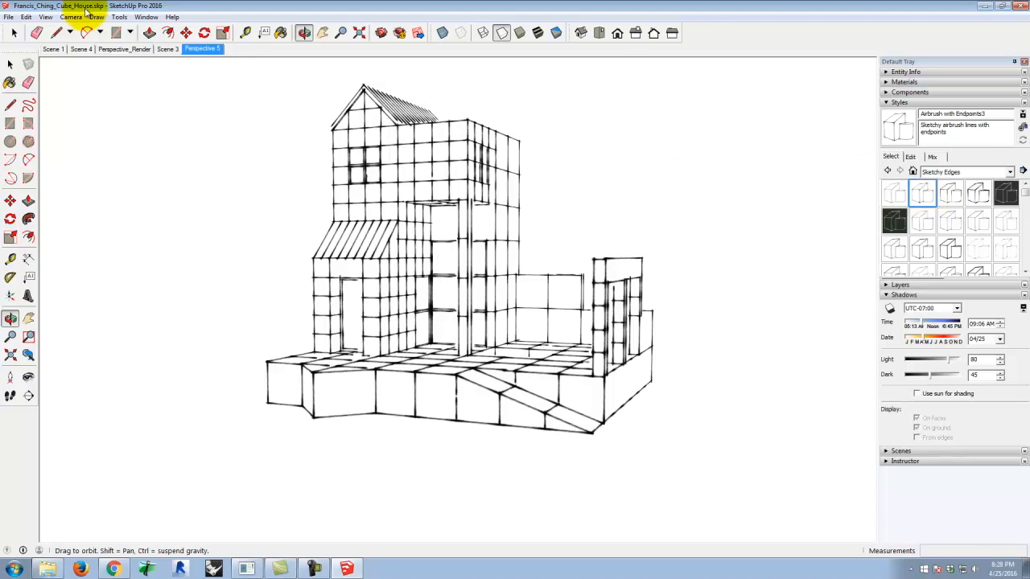
Step: Export the airbrush view as Francis_Ching_Cube_House_airbrush.jpg, adapting the X-ray file's name
{"action": "left_click", "coordinate": [13, 17]}
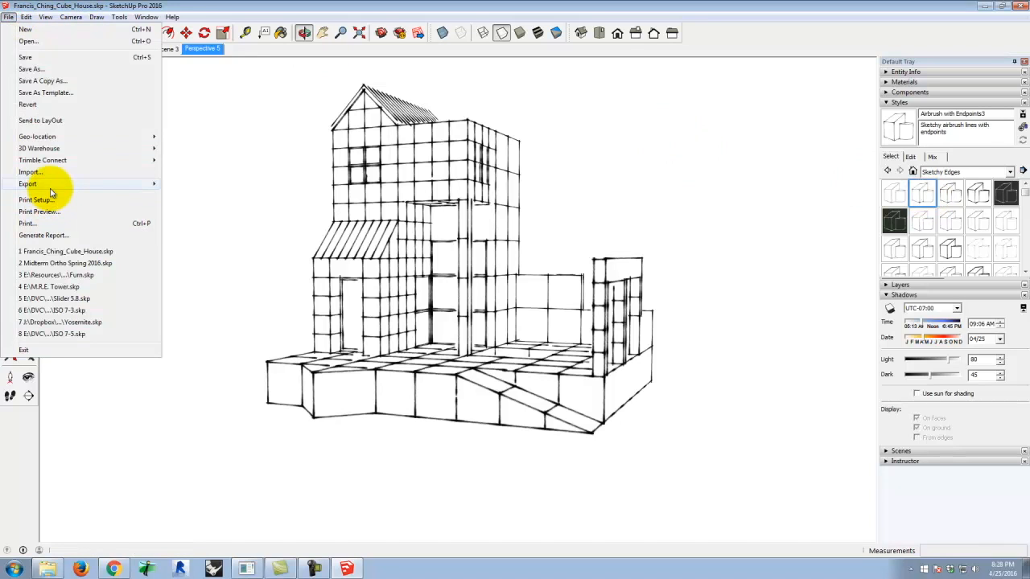
{"action": "mouse_move", "coordinate": [96, 184]}
{"action": "left_click", "coordinate": [222, 198]}
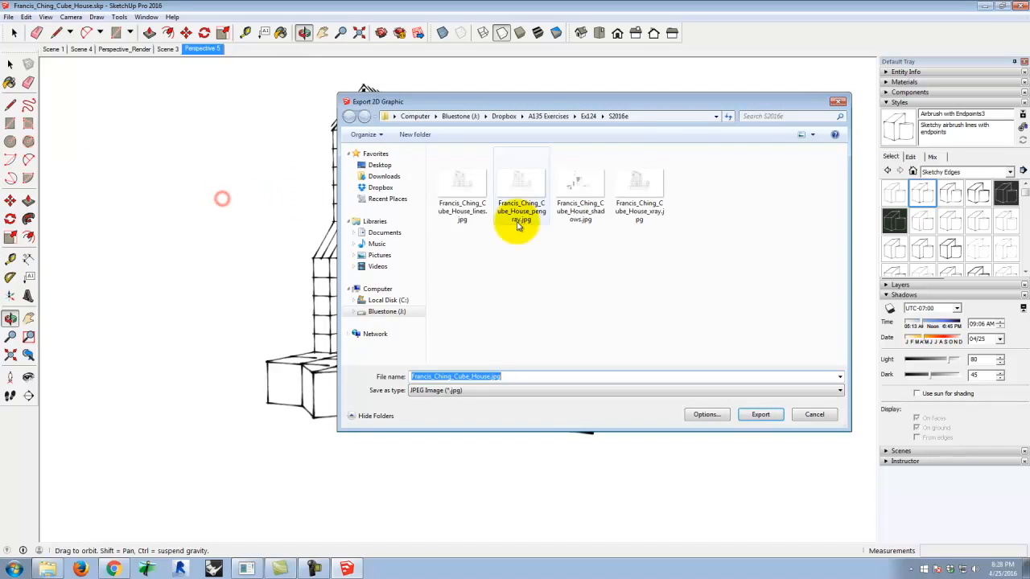
{"action": "left_click", "coordinate": [627, 193]}
{"action": "left_click", "coordinate": [498, 377]}
{"action": "left_click", "coordinate": [503, 376]}
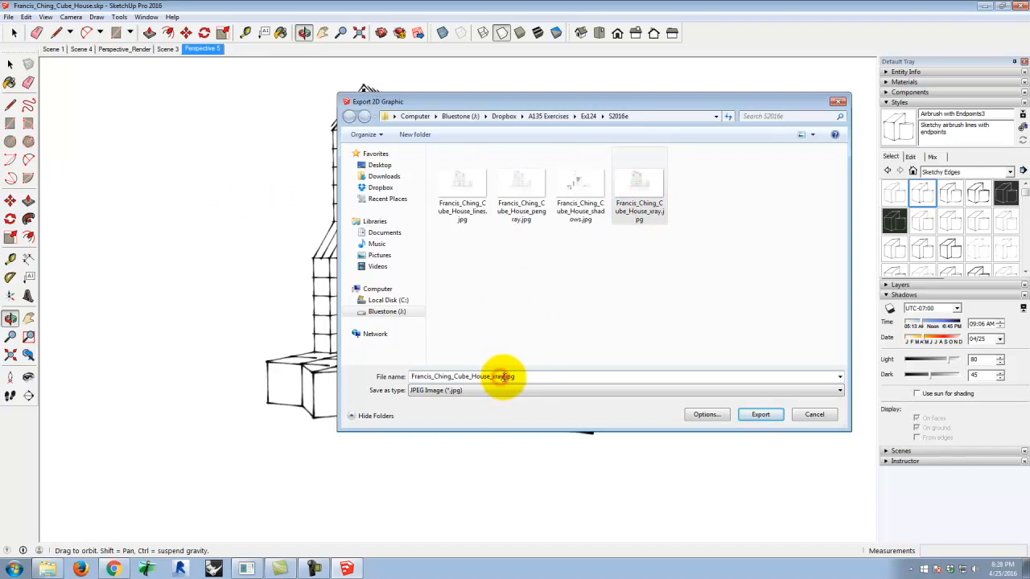
{"action": "key", "text": "BackSpace"}
{"action": "key", "text": "BackSpace"}
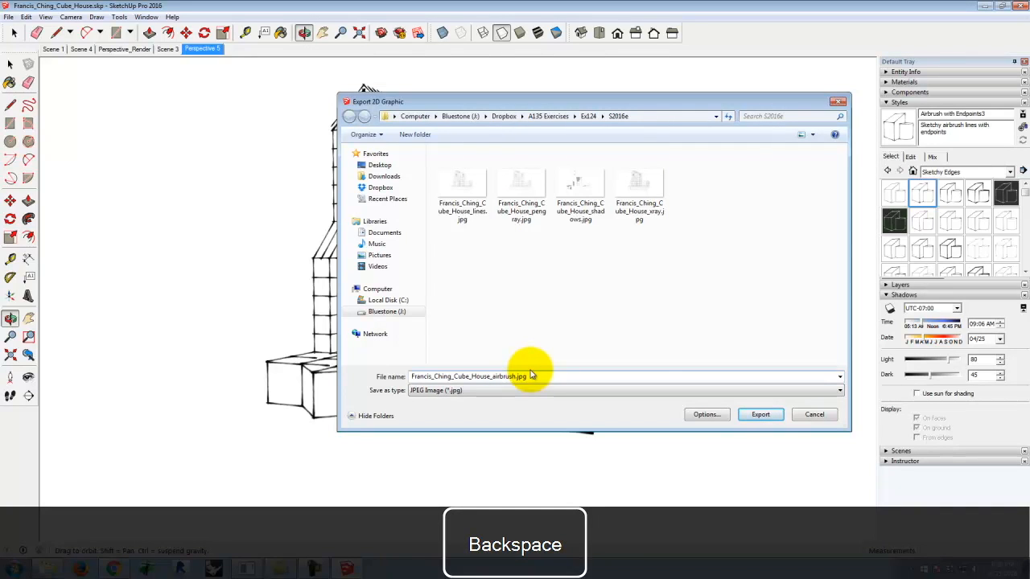
{"action": "left_click", "coordinate": [760, 415]}
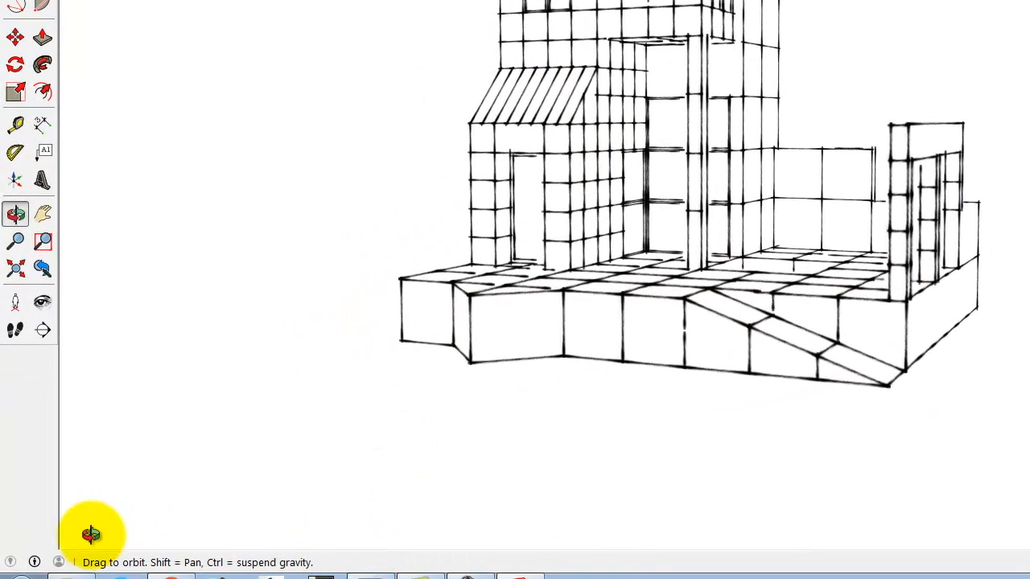
Step: Launch Adobe Photoshop CS6 (64 Bit) from the Adobe Design Standard CS6 programs
{"action": "left_click", "coordinate": [35, 567]}
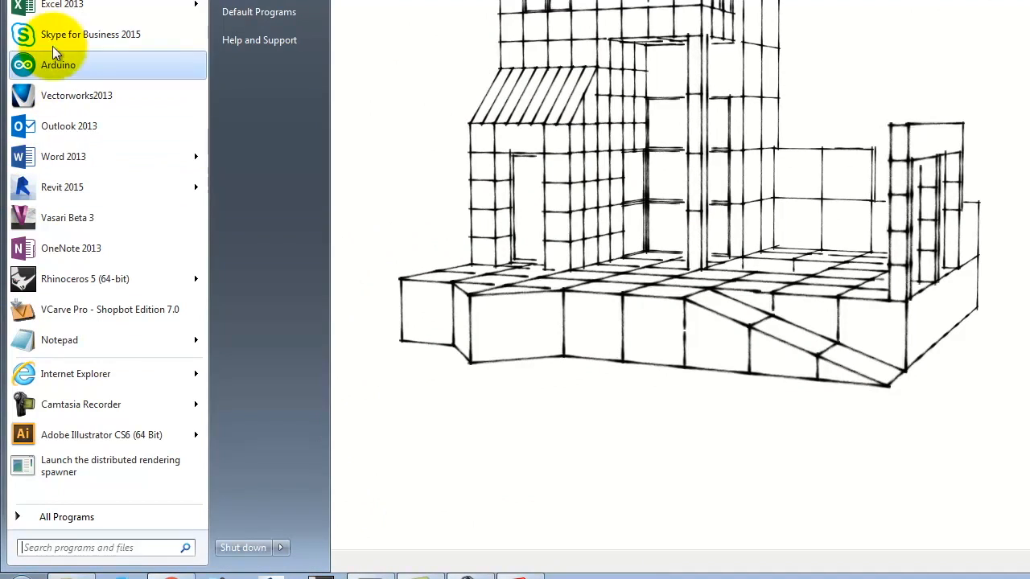
{"action": "left_click", "coordinate": [76, 514]}
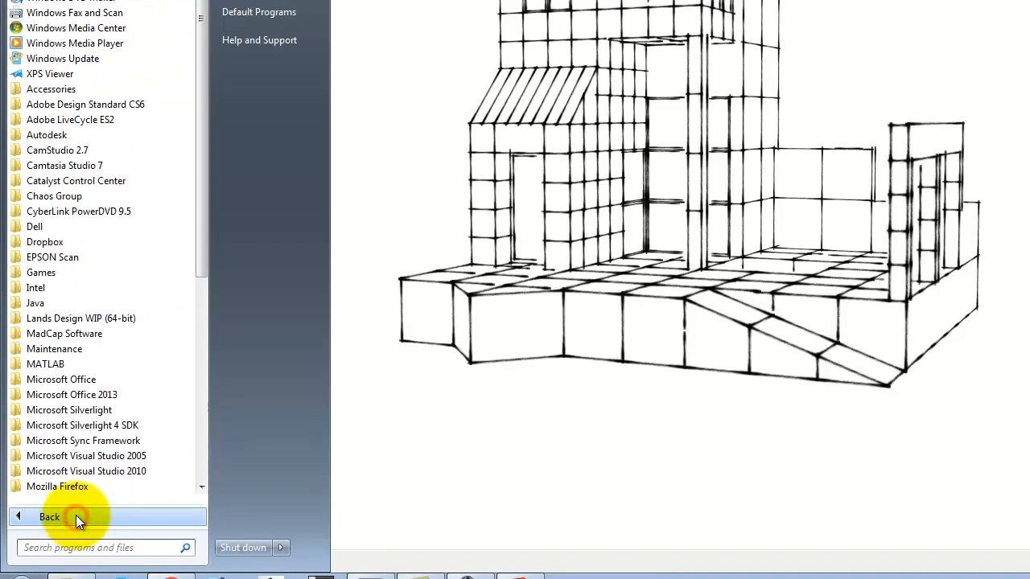
{"action": "left_click", "coordinate": [102, 104]}
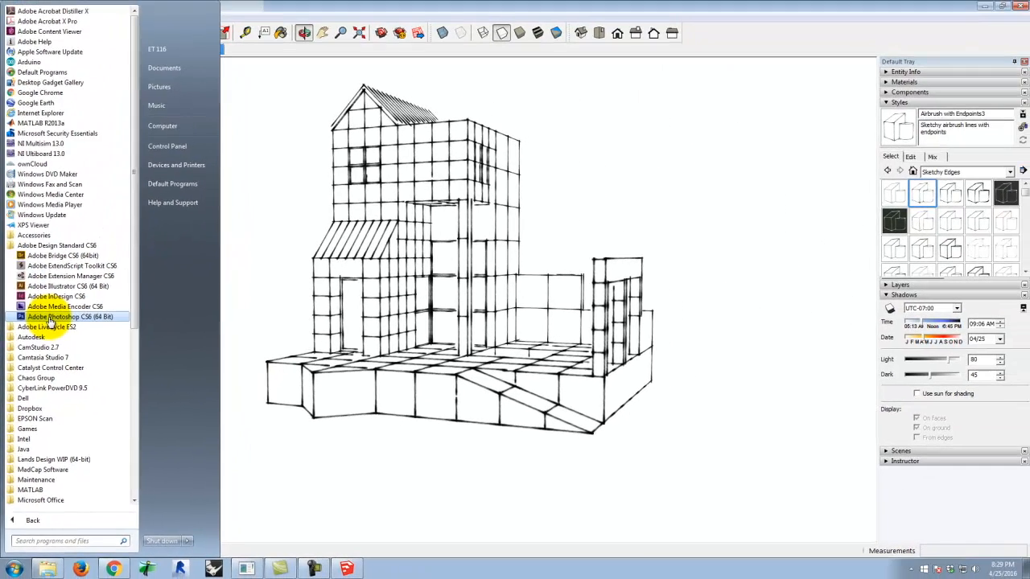
{"action": "left_click", "coordinate": [73, 212]}
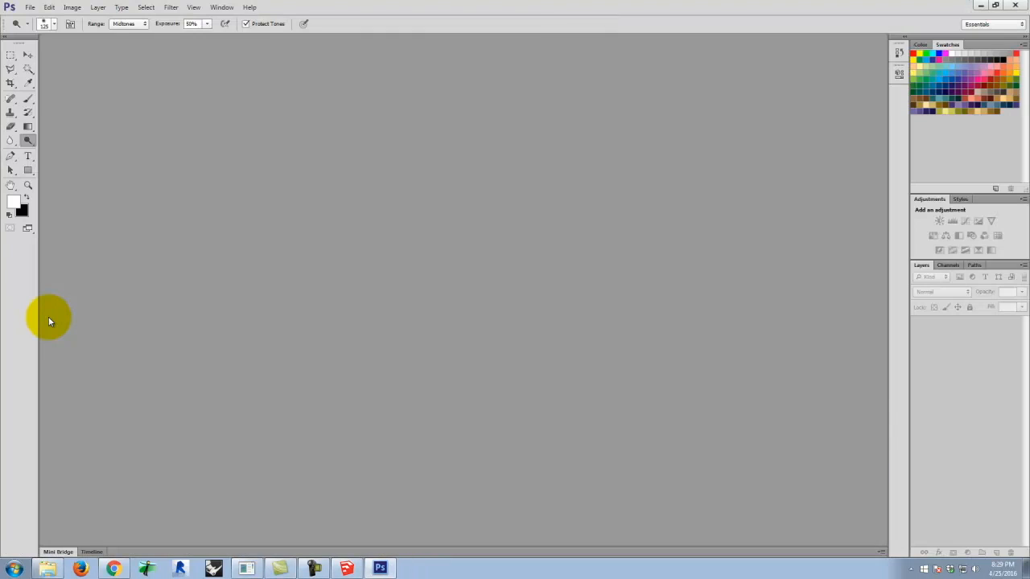
Step: Open Francis_Ching_Cube_House_lines.jpg from the S2016e folder inside Ex124
{"action": "left_click", "coordinate": [30, 8]}
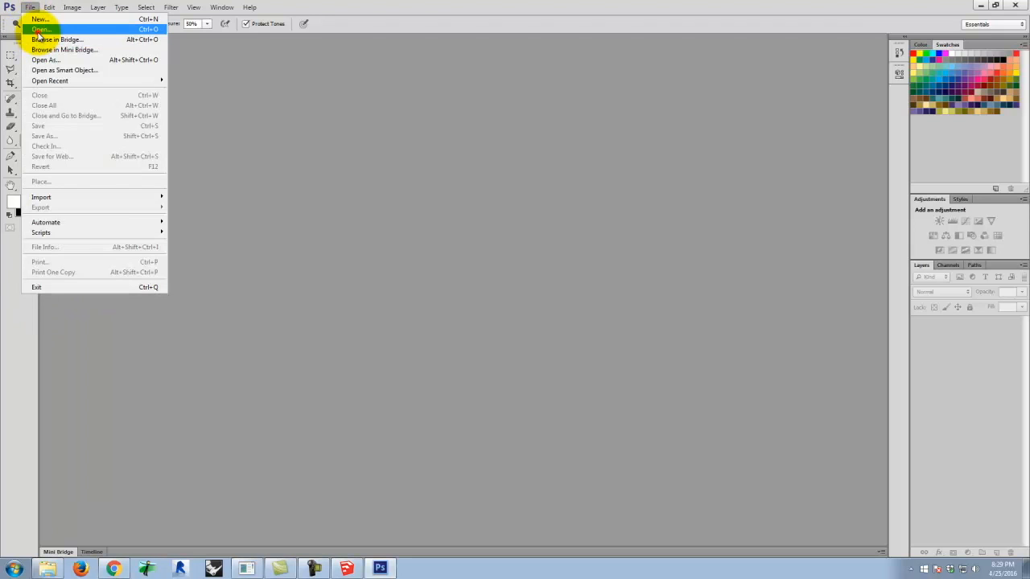
{"action": "left_click", "coordinate": [38, 28]}
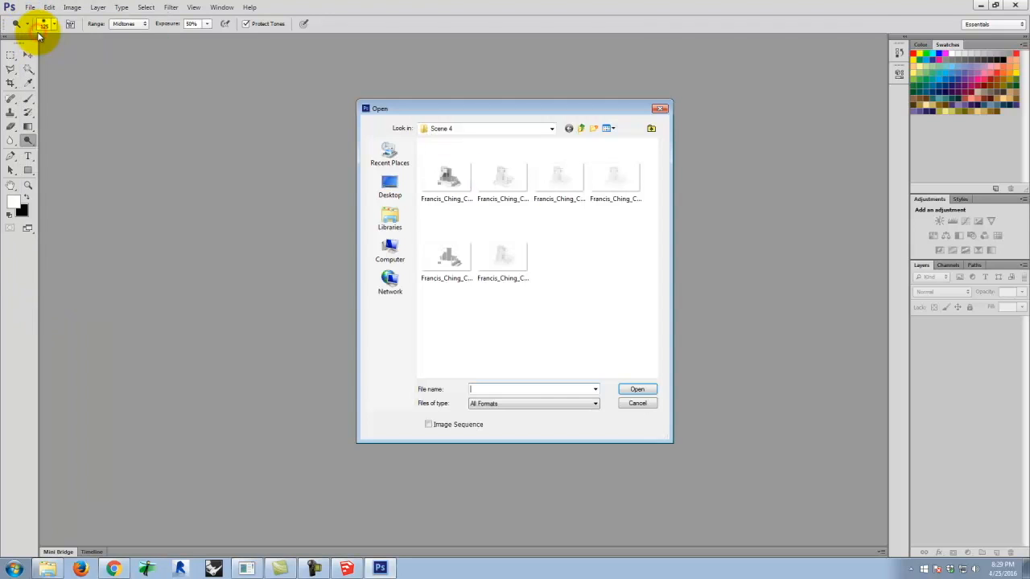
{"action": "left_click", "coordinate": [580, 128]}
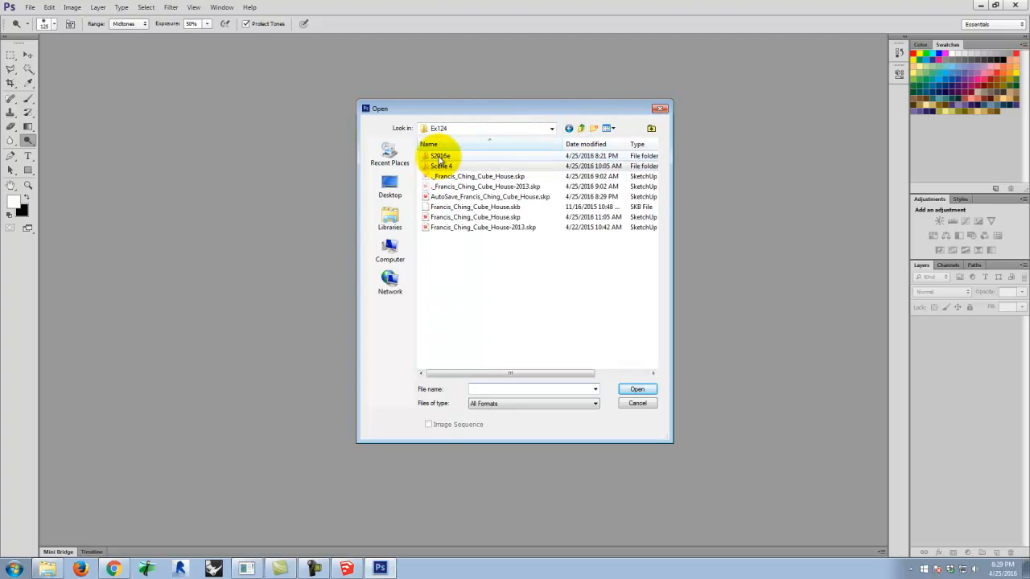
{"action": "double_click", "coordinate": [439, 157]}
{"action": "left_click", "coordinate": [453, 186]}
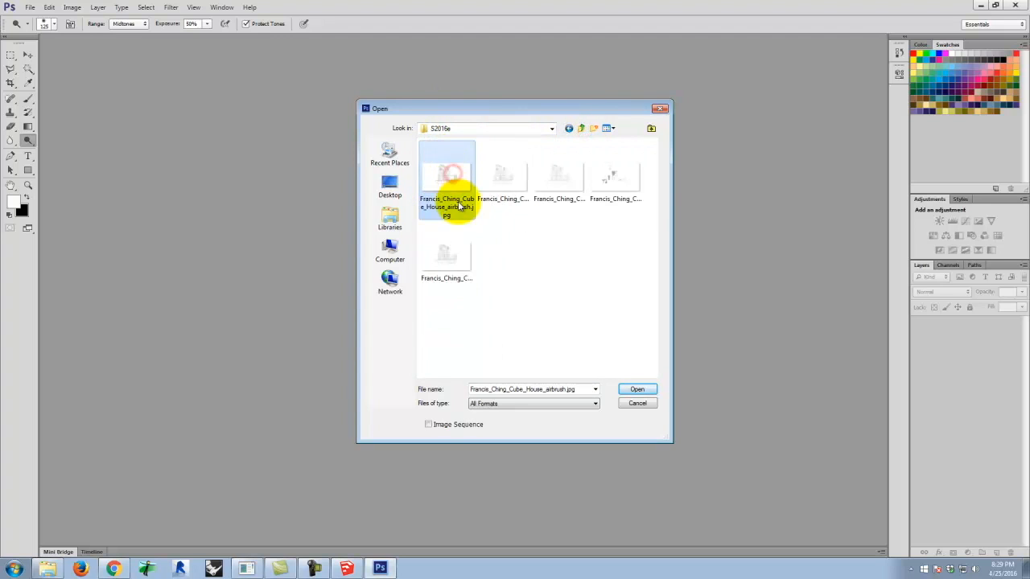
{"action": "left_click", "coordinate": [497, 182]}
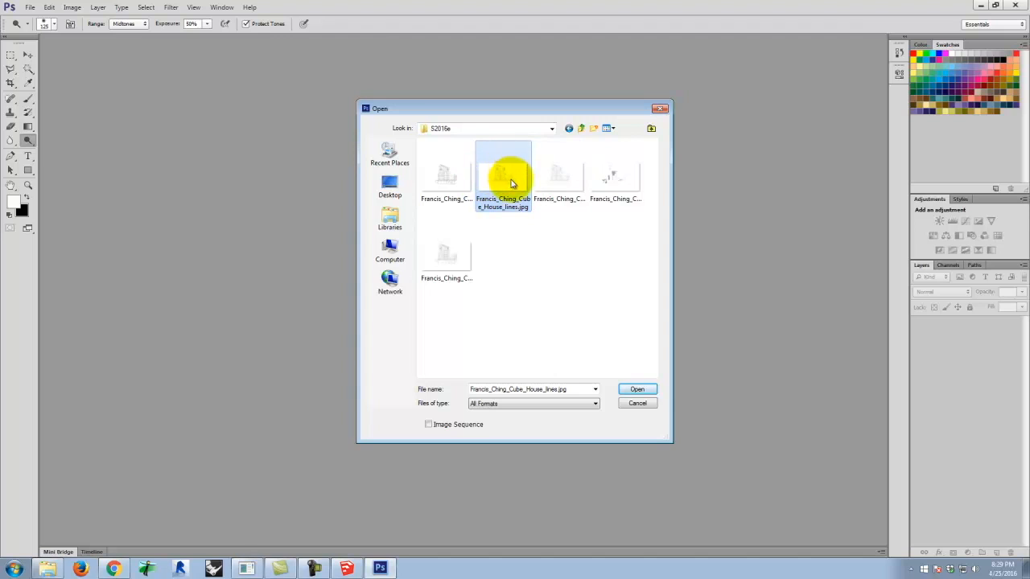
{"action": "left_click", "coordinate": [637, 390]}
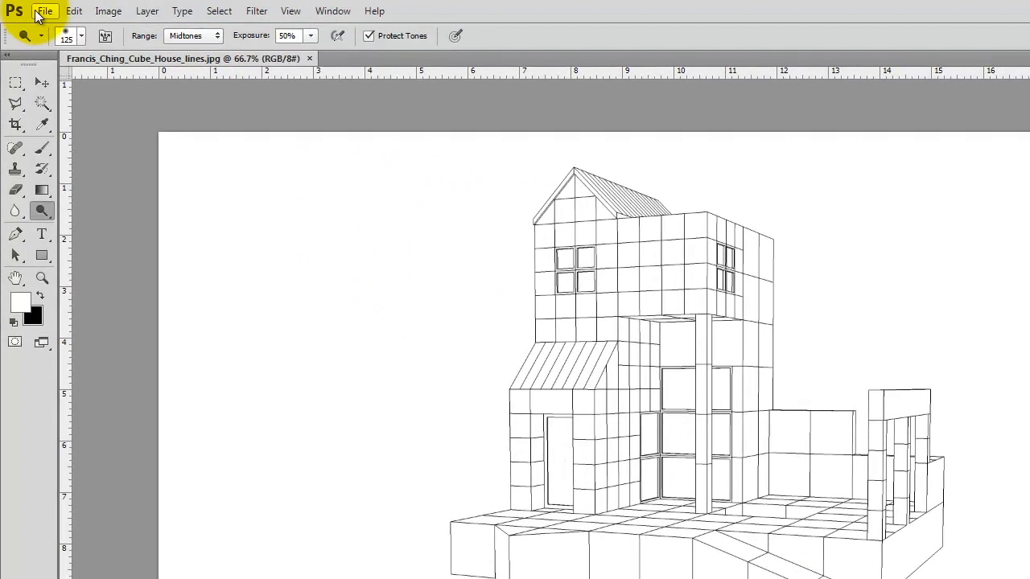
Step: Place Francis_Ching_Cube_House_xray.jpg as a layer over the lines image at its original size
{"action": "left_click", "coordinate": [39, 13]}
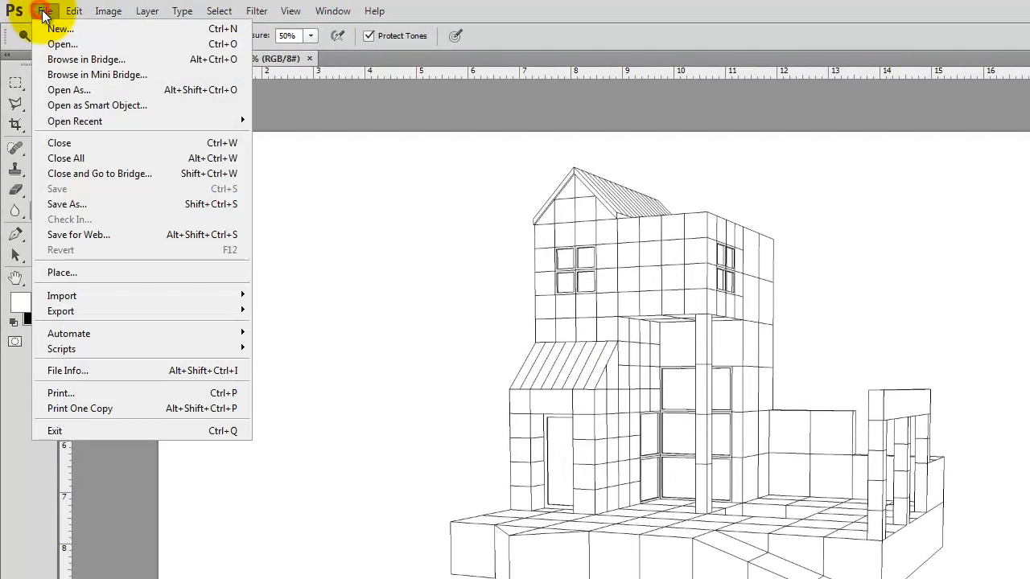
{"action": "left_click", "coordinate": [98, 273]}
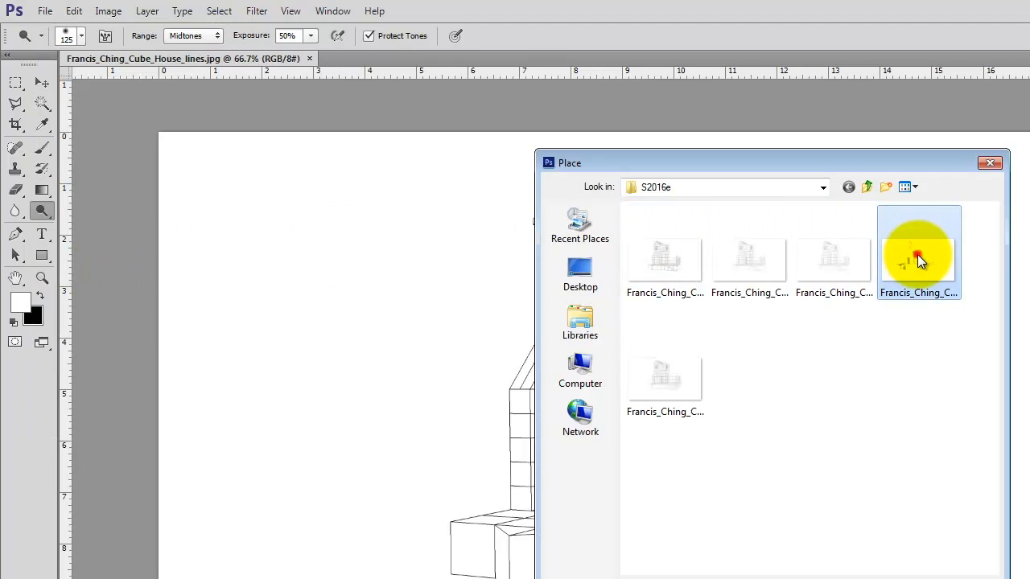
{"action": "left_click", "coordinate": [917, 254]}
{"action": "left_click", "coordinate": [816, 260]}
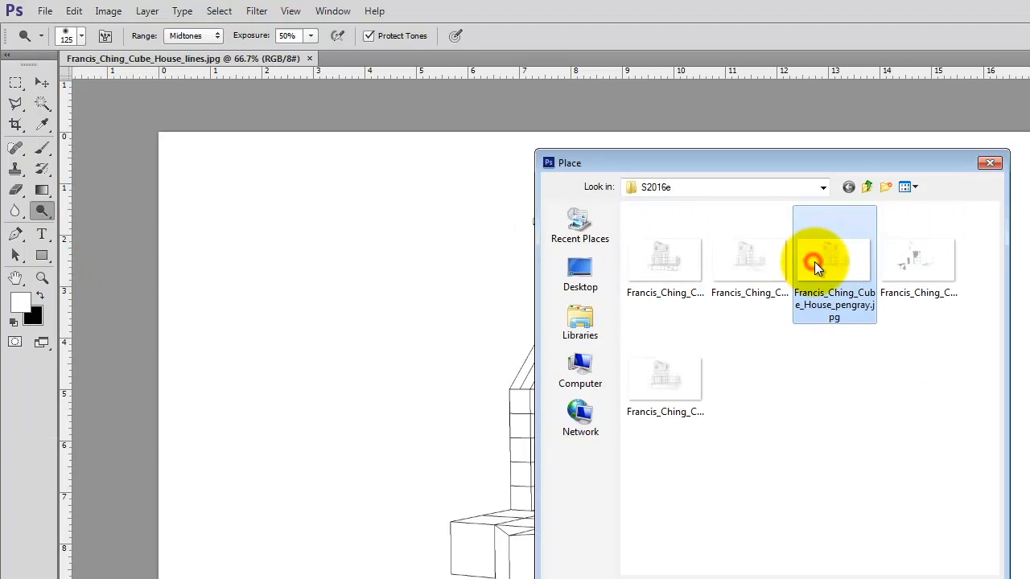
{"action": "left_click", "coordinate": [669, 389]}
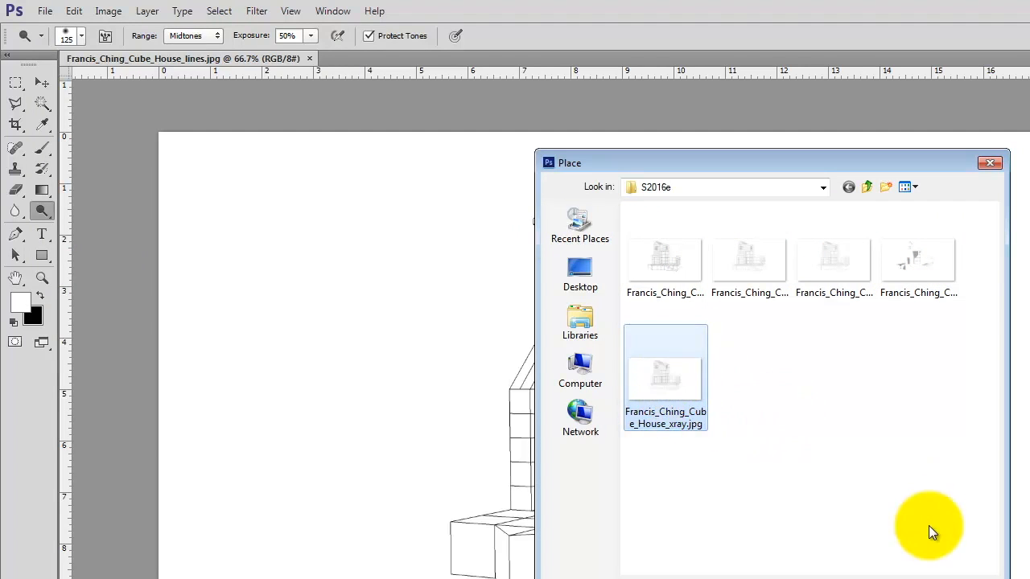
{"action": "left_click", "coordinate": [988, 565]}
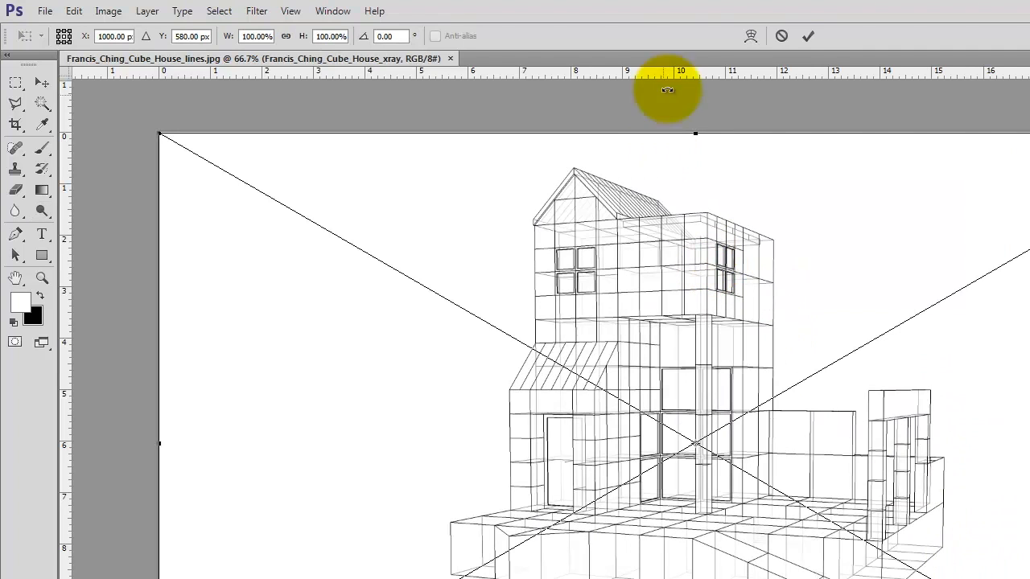
{"action": "left_click", "coordinate": [806, 36]}
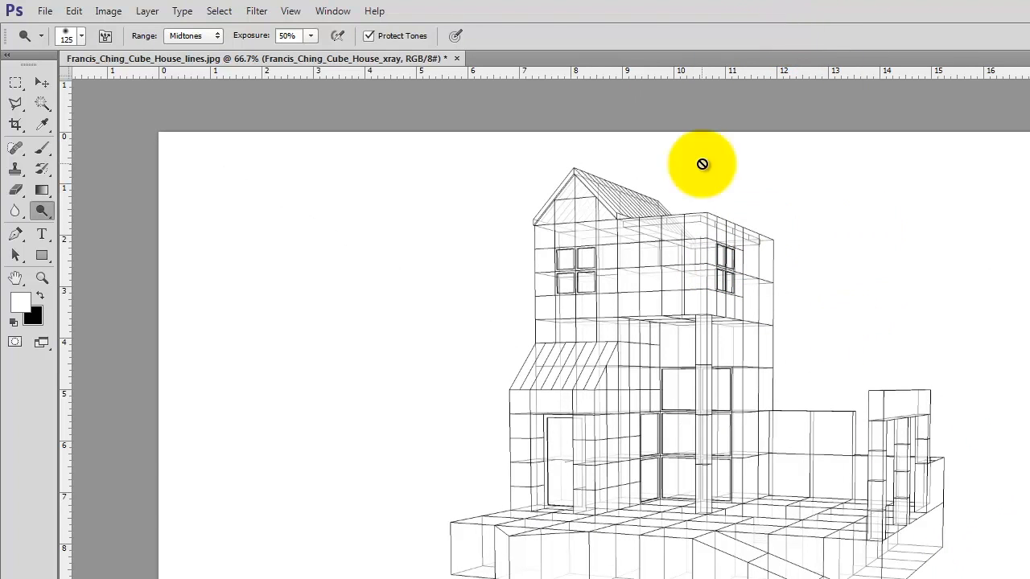
Step: Place Francis_Ching_Cube_House_shadows.jpg as a layer above the X-ray image at its original size
{"action": "left_click", "coordinate": [45, 11]}
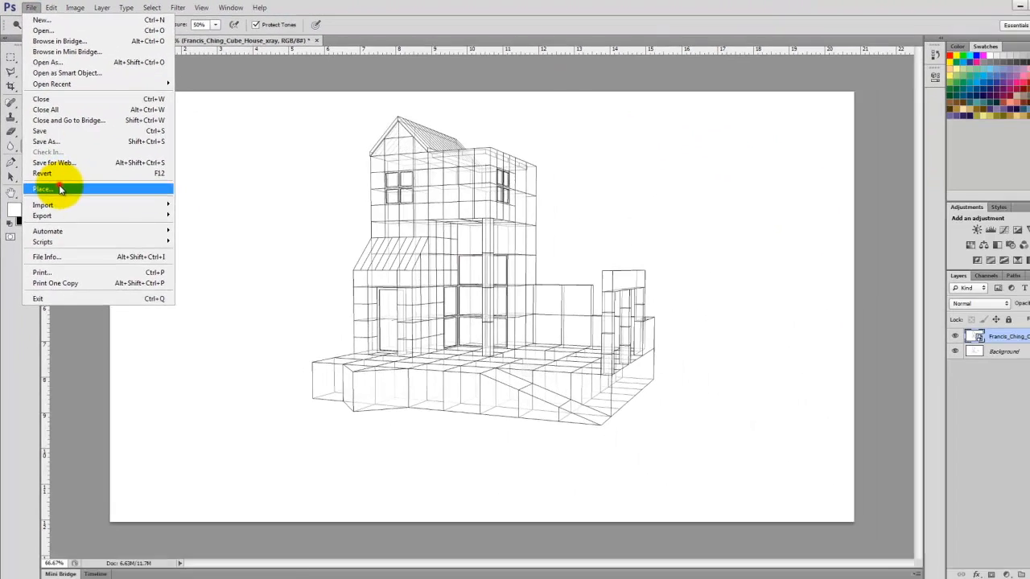
{"action": "left_click", "coordinate": [72, 272]}
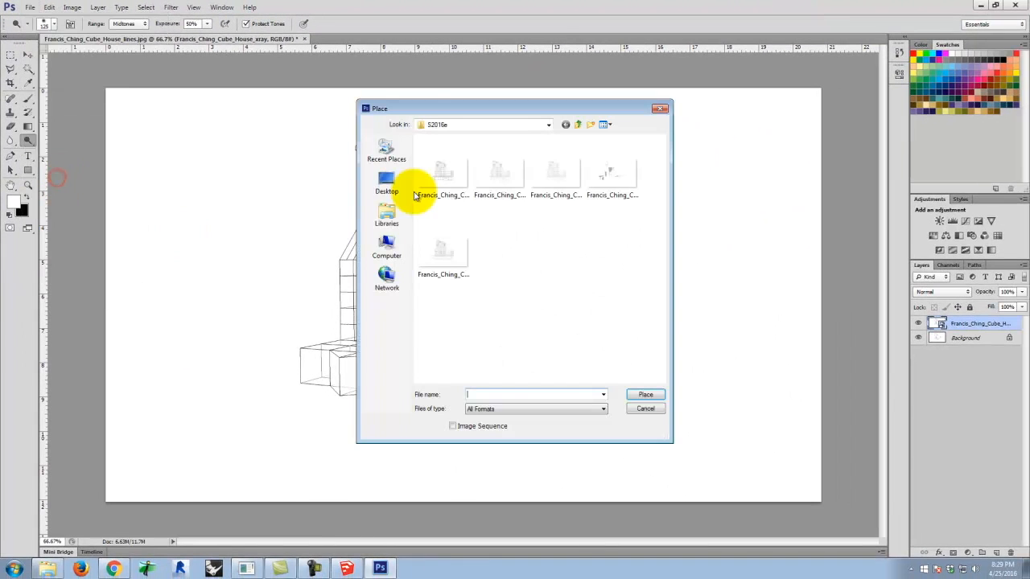
{"action": "left_click", "coordinate": [553, 177]}
{"action": "left_click", "coordinate": [494, 175]}
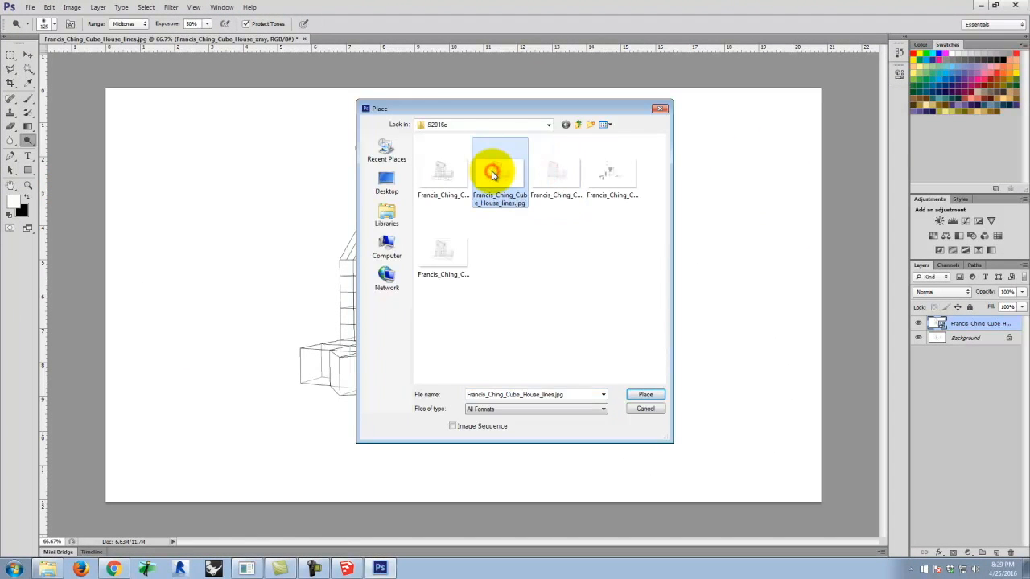
{"action": "left_click", "coordinate": [607, 172]}
{"action": "left_click", "coordinate": [650, 393]}
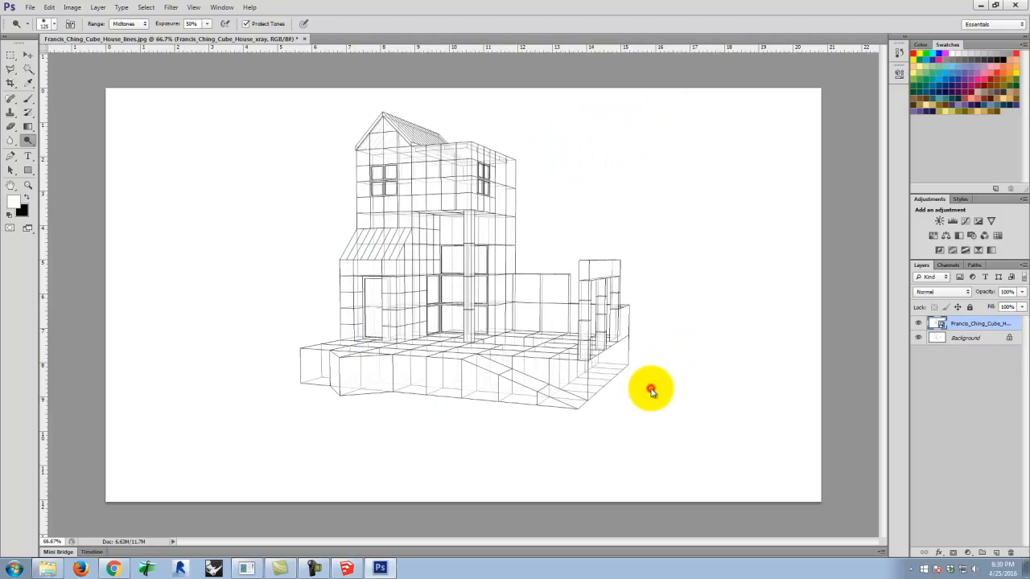
{"action": "left_click", "coordinate": [539, 24]}
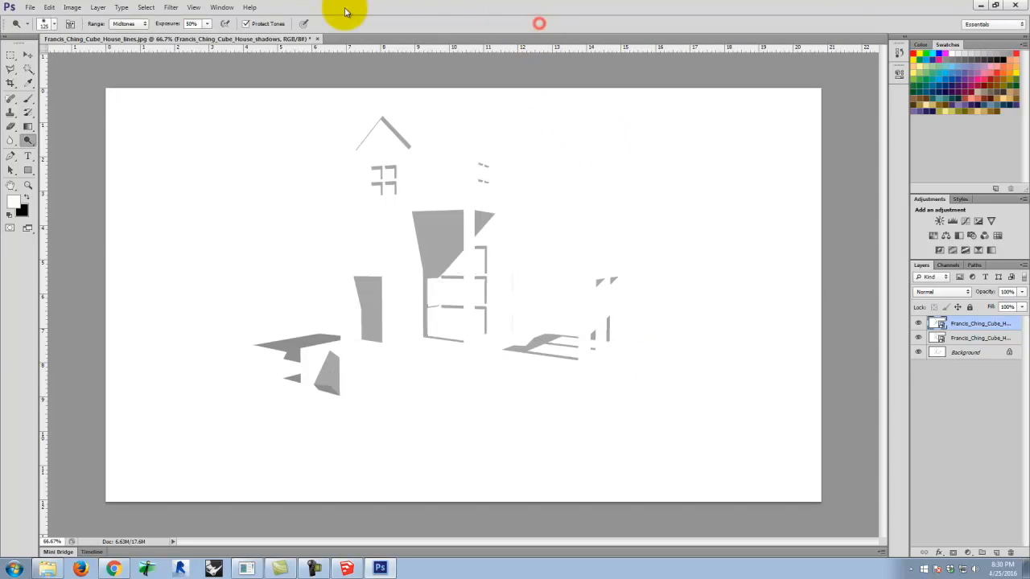
Step: Place Francis_Ching_Cube_House_pengray.jpg as a layer above the shadows image at its original size
{"action": "left_click", "coordinate": [30, 7]}
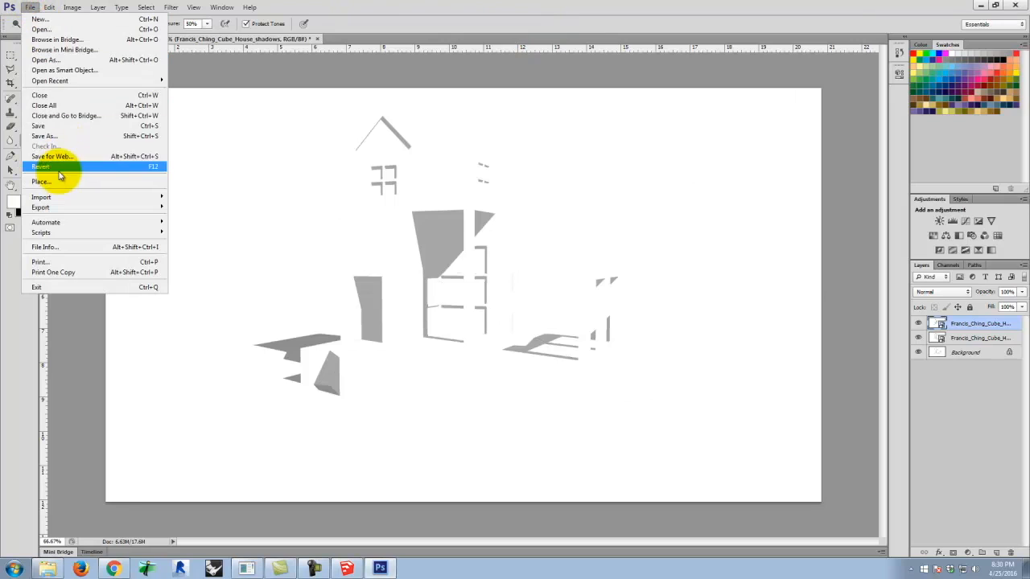
{"action": "left_click", "coordinate": [61, 181]}
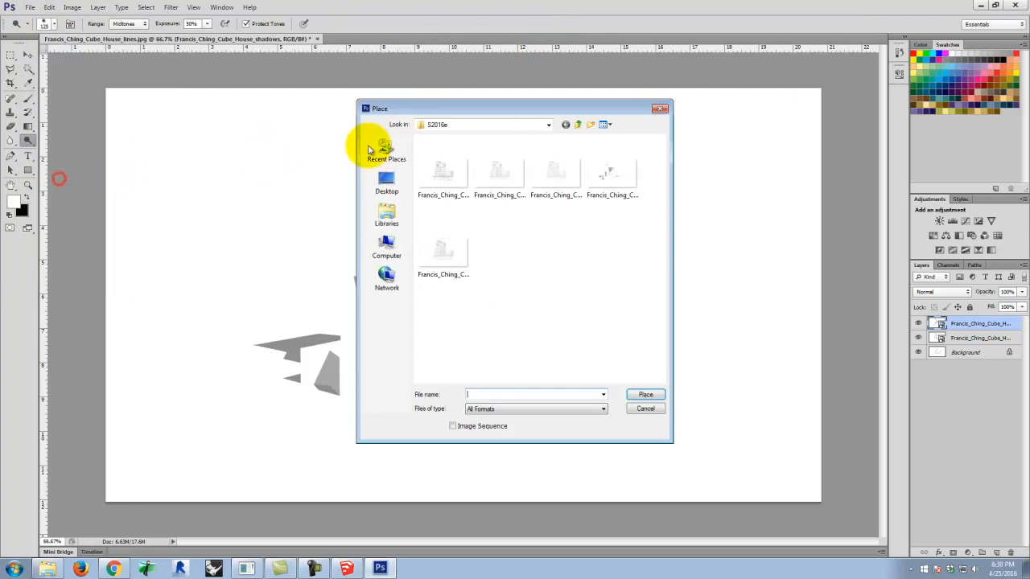
{"action": "left_click", "coordinate": [477, 185]}
{"action": "left_click", "coordinate": [549, 182]}
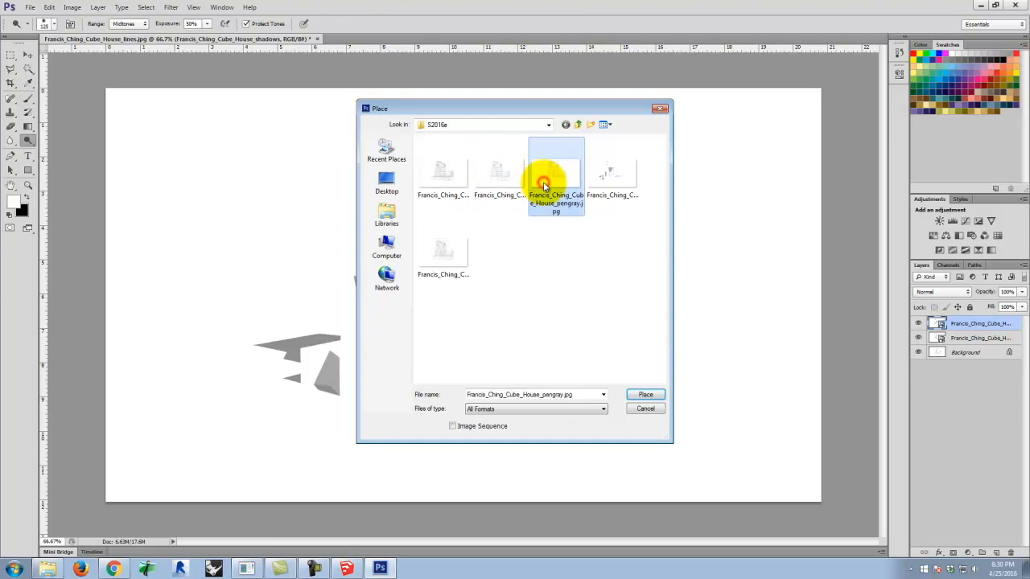
{"action": "left_click", "coordinate": [656, 397]}
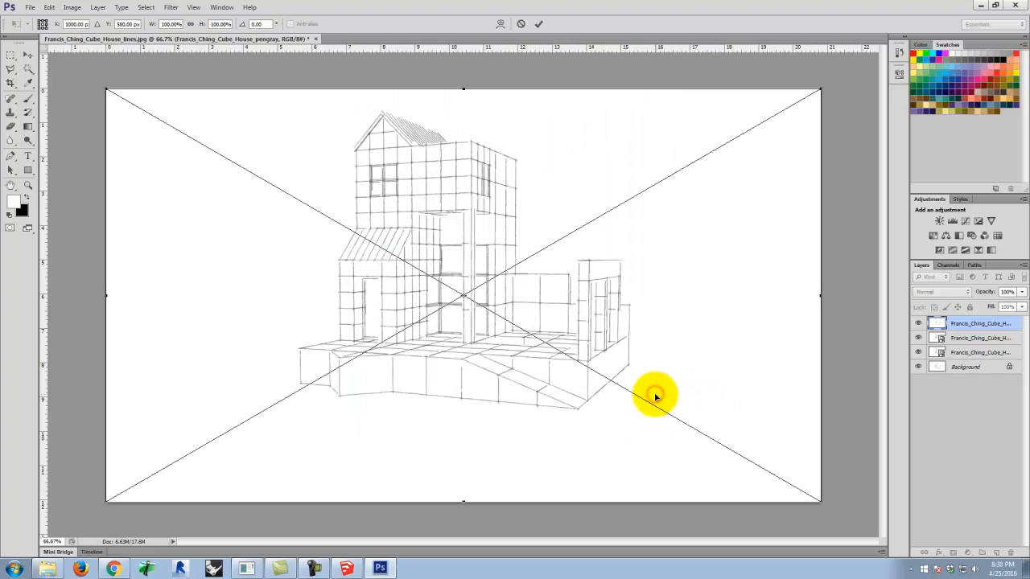
{"action": "left_click", "coordinate": [538, 26]}
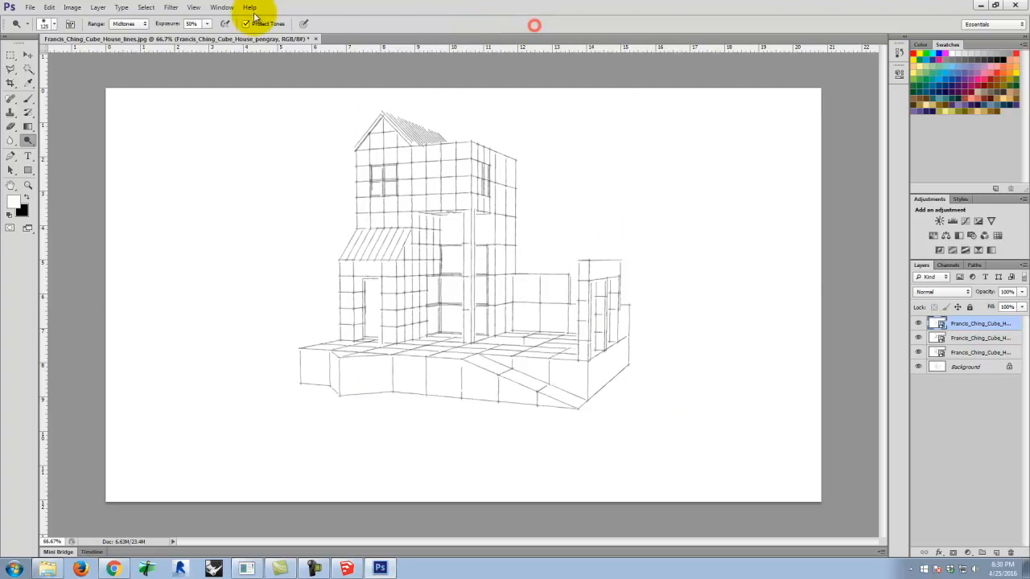
Step: Place Francis_Ching_Cube_House_airbrush.jpg as the topmost layer at its original size
{"action": "left_click", "coordinate": [30, 7]}
{"action": "left_click", "coordinate": [64, 181]}
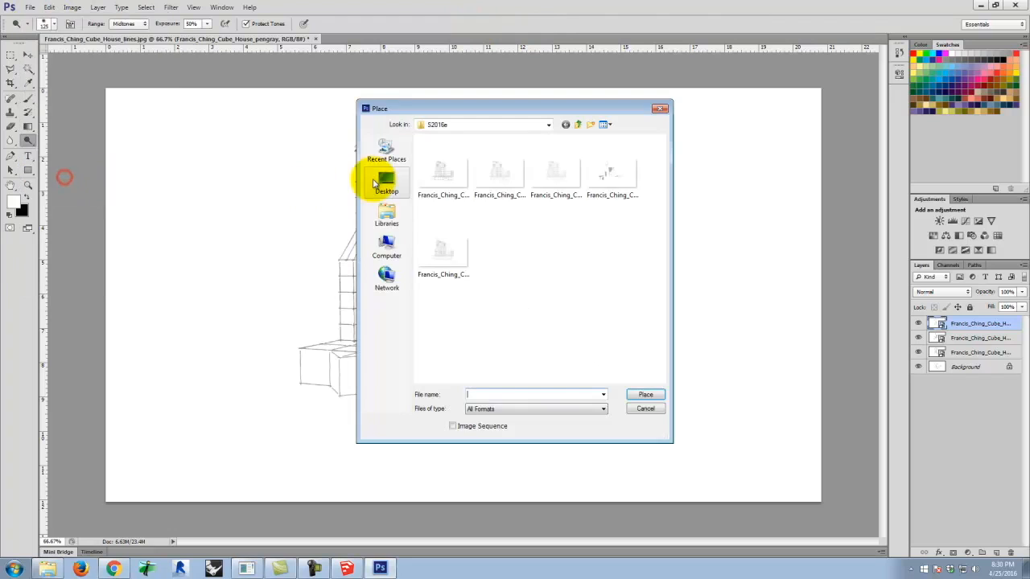
{"action": "left_click", "coordinate": [439, 174]}
{"action": "left_click", "coordinate": [651, 396]}
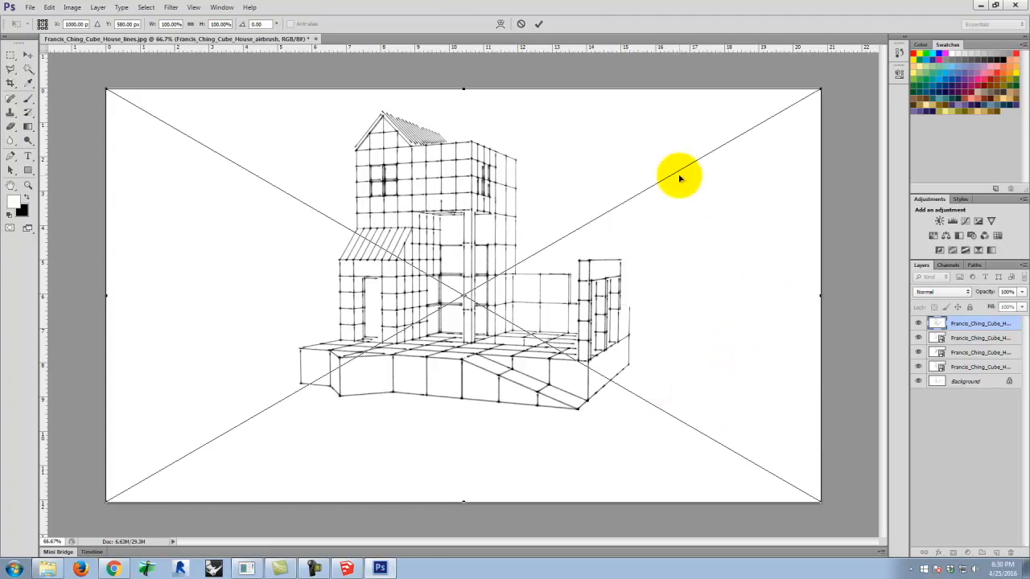
{"action": "left_click", "coordinate": [538, 23]}
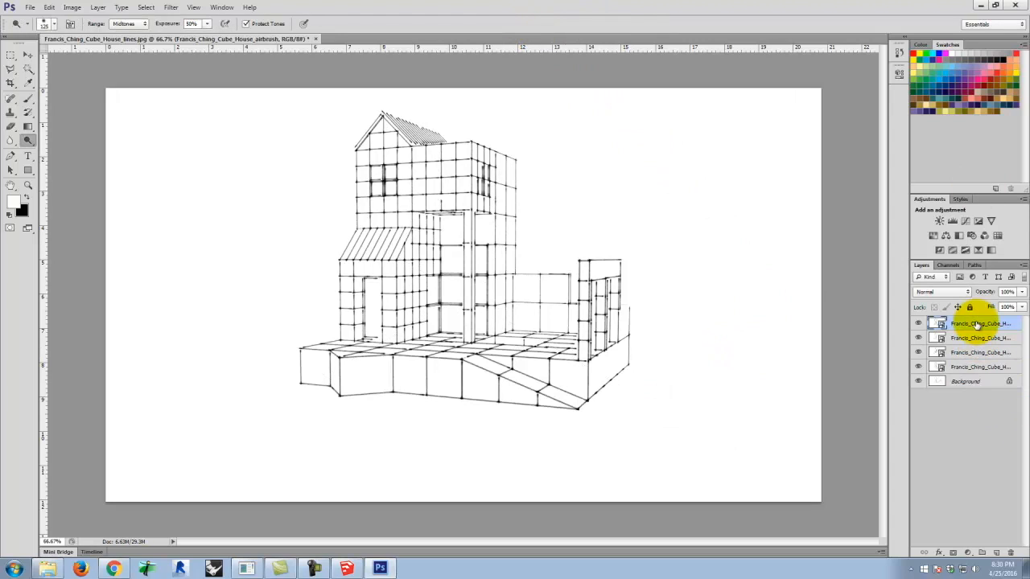
Step: Hide the X-ray, airbrush and pengray layers, leaving the shadows and Background layers on
{"action": "left_click", "coordinate": [917, 366]}
{"action": "left_click", "coordinate": [919, 322]}
{"action": "left_click", "coordinate": [919, 338]}
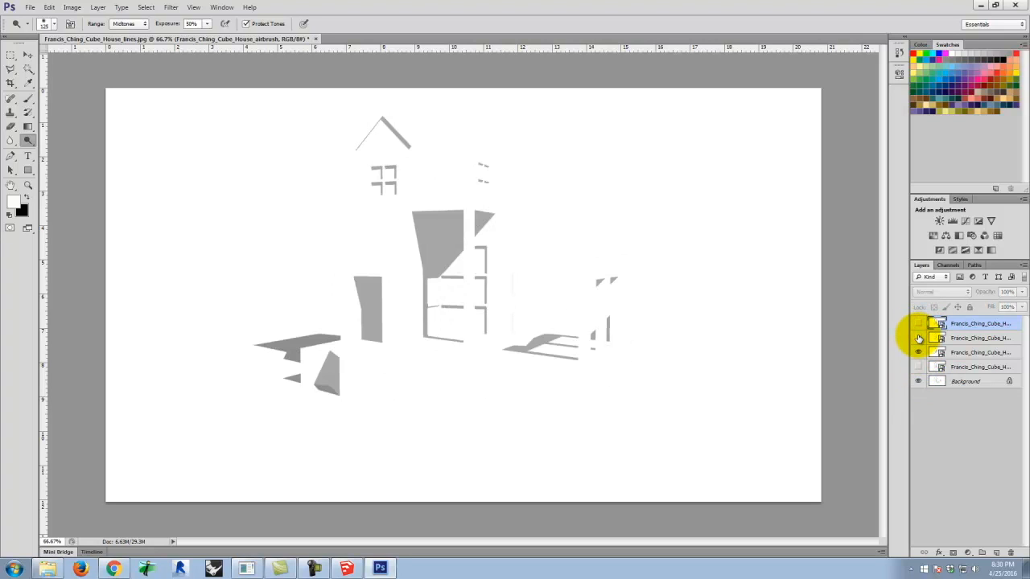
Step: Set the shadows layer's blend mode to Multiply over the line drawing
{"action": "left_click", "coordinate": [983, 366]}
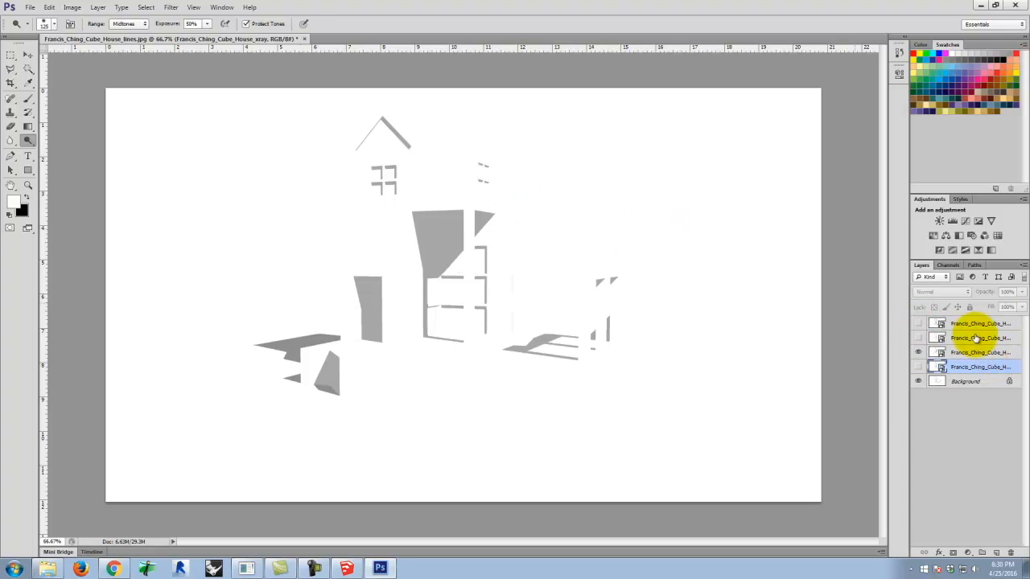
{"action": "left_click", "coordinate": [982, 351]}
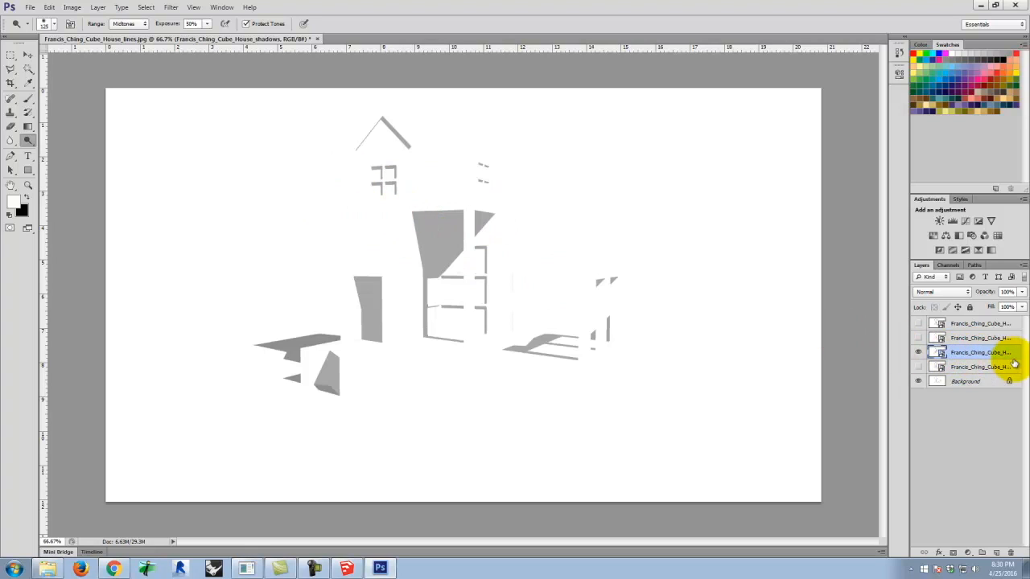
{"action": "left_click", "coordinate": [931, 294]}
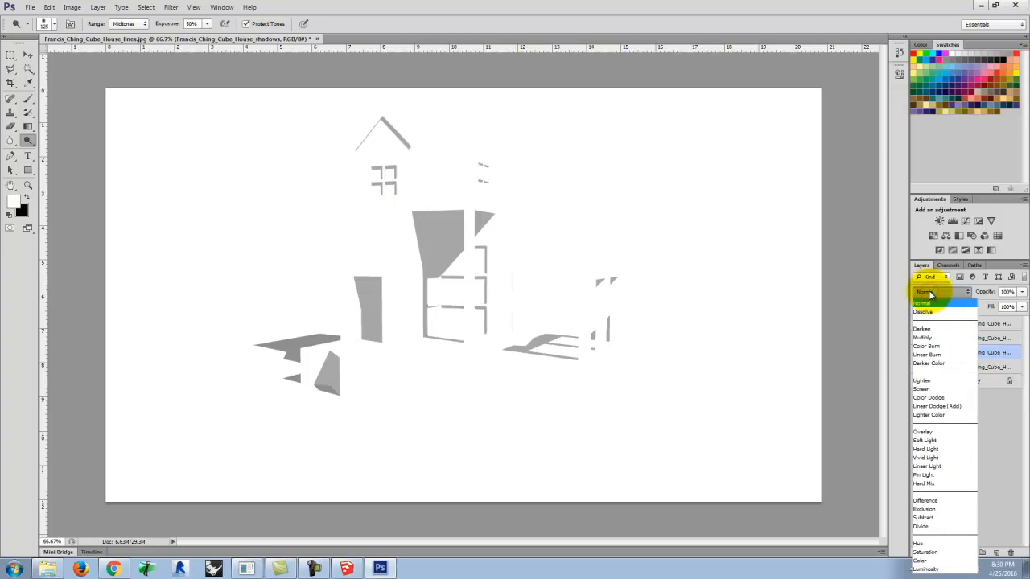
{"action": "left_click", "coordinate": [946, 339]}
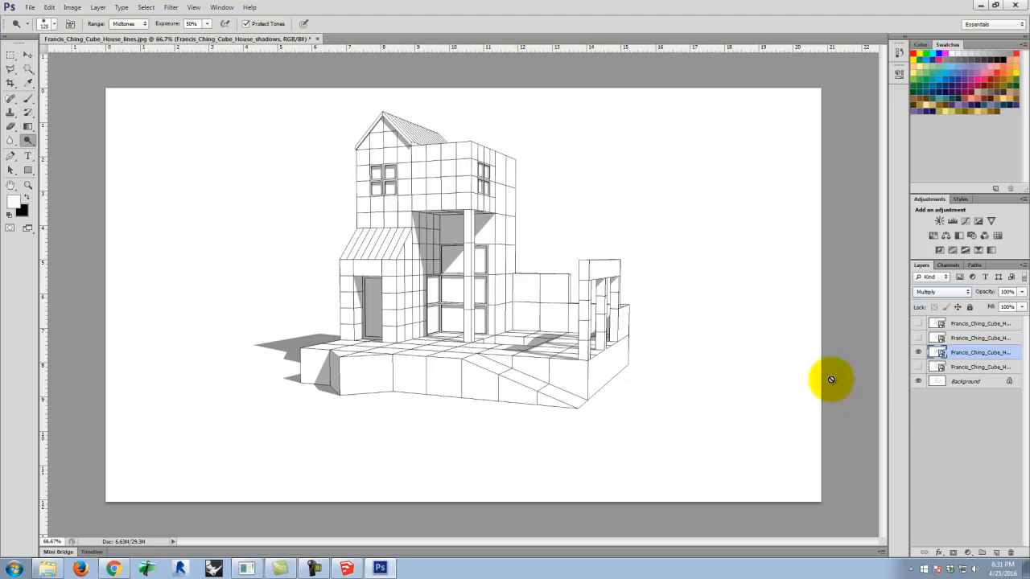
Step: Show the X-ray layer and set its blend mode to Multiply
{"action": "left_click", "coordinate": [975, 369]}
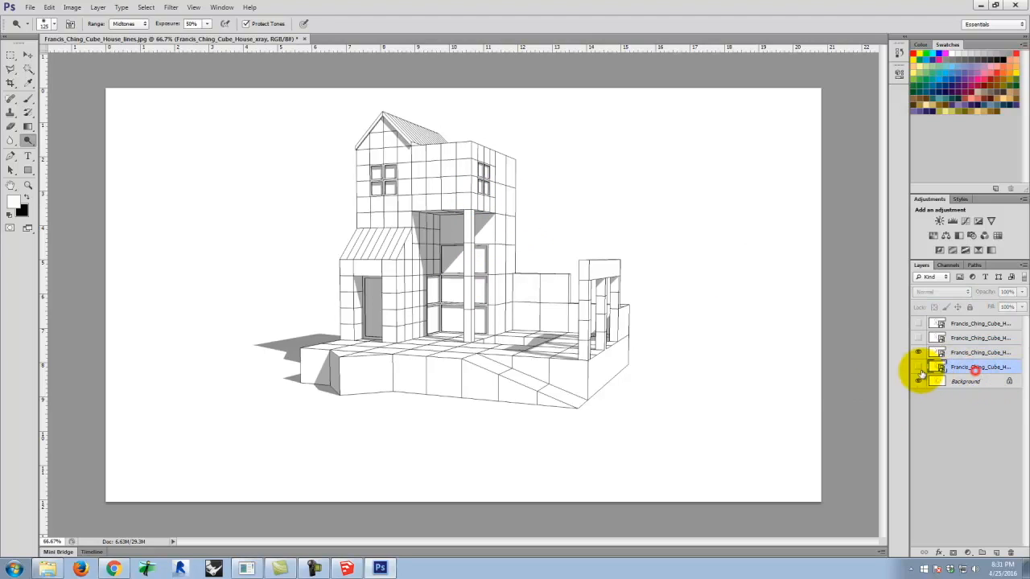
{"action": "left_click", "coordinate": [918, 369]}
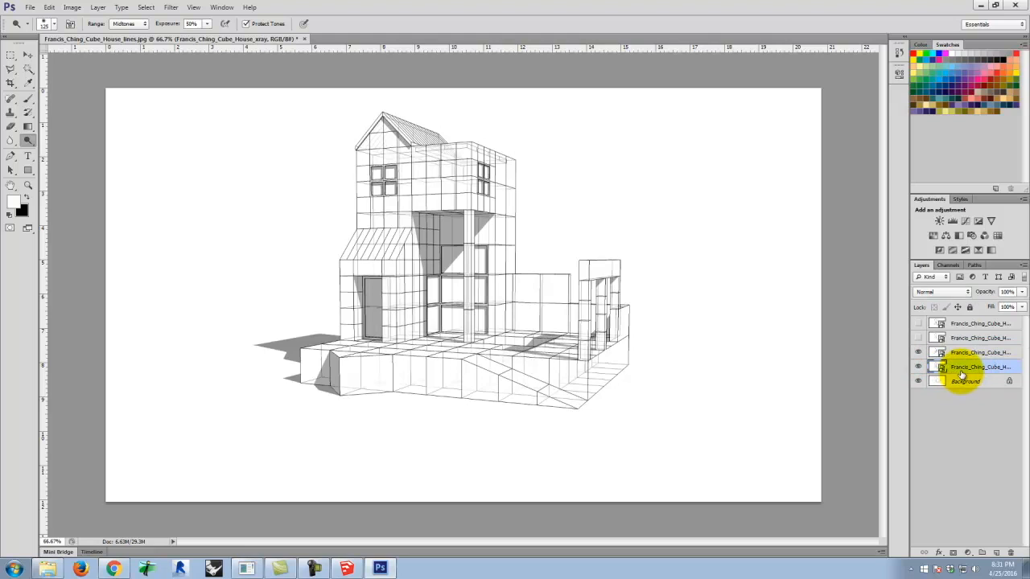
{"action": "left_click", "coordinate": [942, 292]}
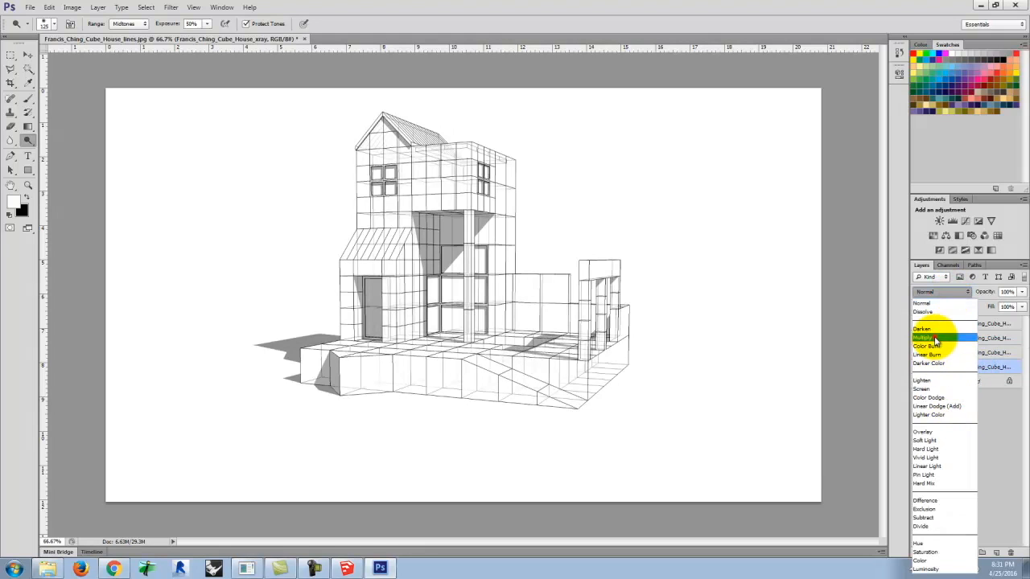
{"action": "left_click", "coordinate": [938, 338]}
Step: Set the X-ray layer's blend mode to Multiply, and show the pengray layer with its blend mode set to Multiply
{"action": "left_click", "coordinate": [935, 337]}
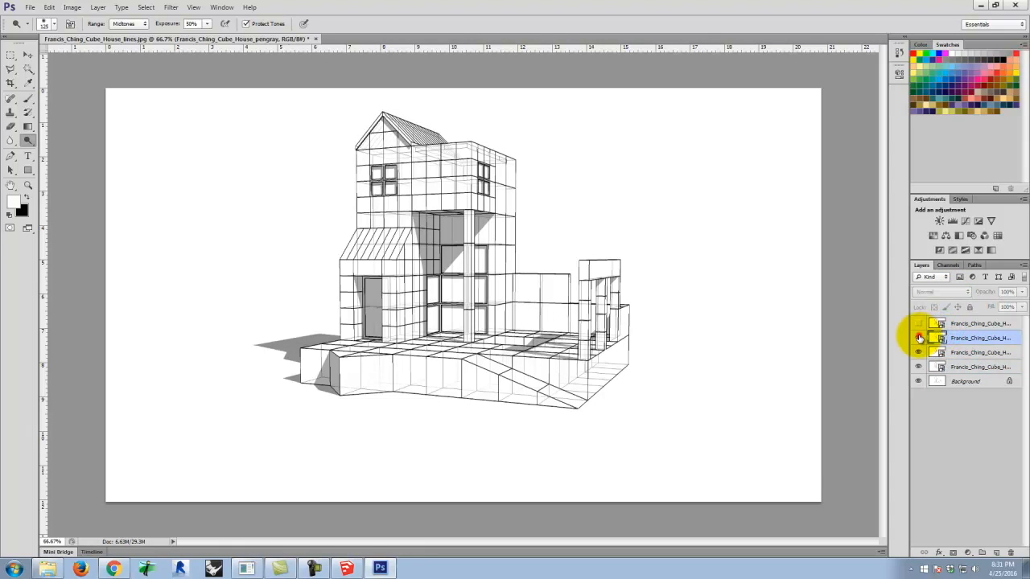
{"action": "left_click", "coordinate": [919, 338]}
{"action": "left_click", "coordinate": [947, 292]}
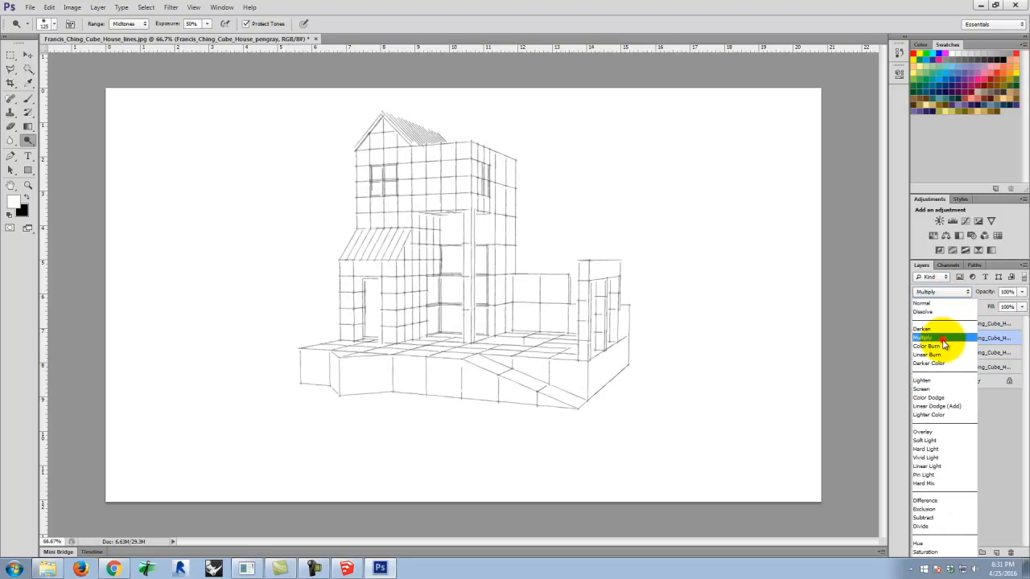
{"action": "left_click", "coordinate": [941, 338]}
Step: Show the topmost airbrush layer and set its blend mode to Multiply
{"action": "left_click", "coordinate": [954, 323]}
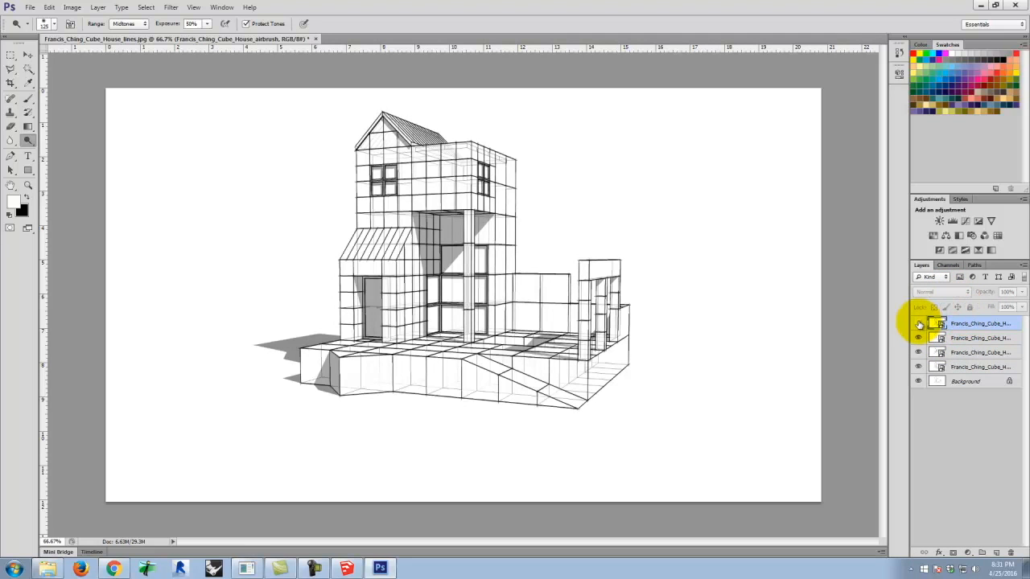
{"action": "left_click", "coordinate": [920, 322]}
{"action": "left_click", "coordinate": [933, 292]}
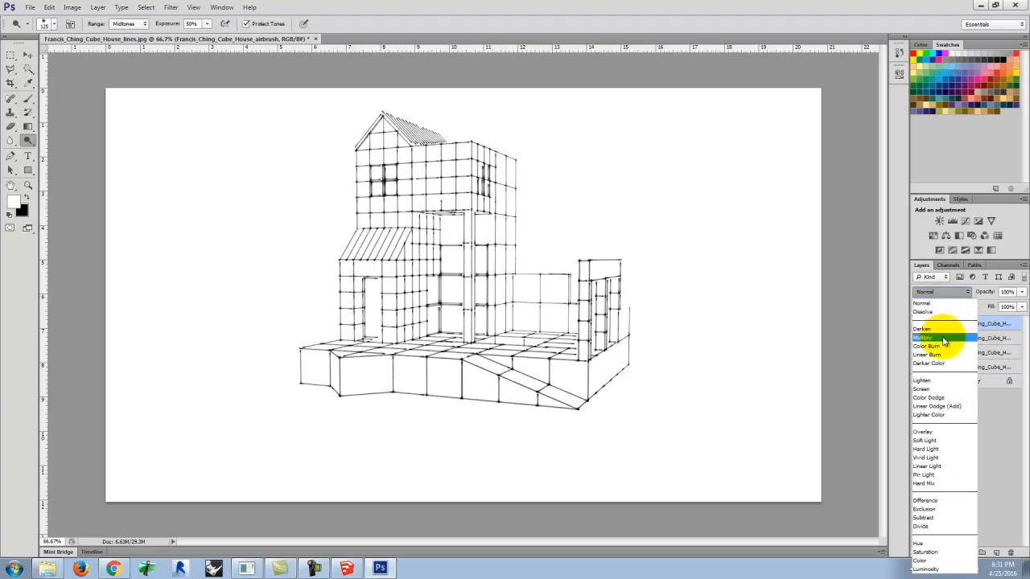
{"action": "left_click", "coordinate": [944, 338]}
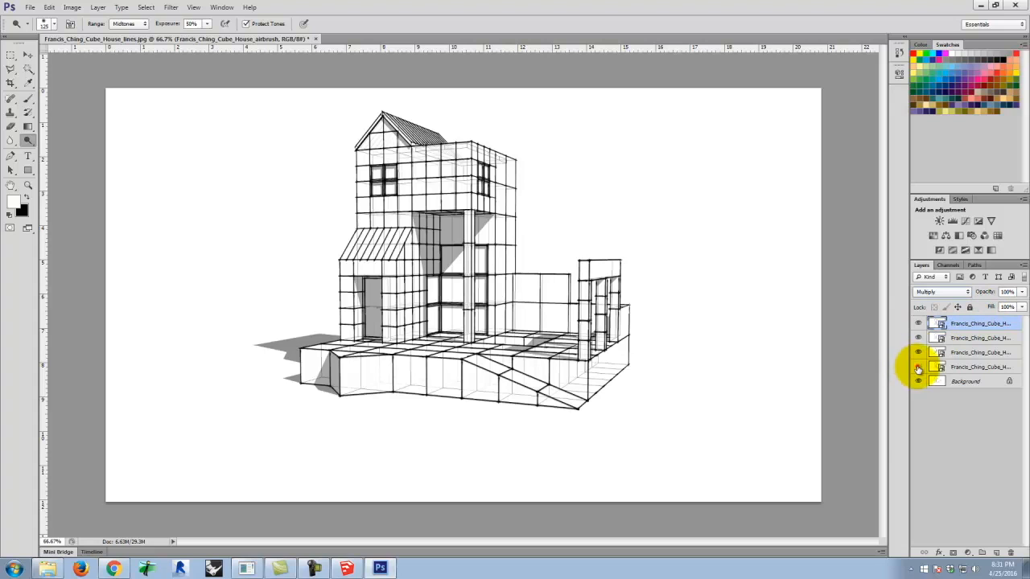
Step: Hide the X-ray, airbrush and pengray layers and make the shadows layer active
{"action": "left_click", "coordinate": [918, 367]}
{"action": "left_click", "coordinate": [918, 323]}
{"action": "left_click", "coordinate": [917, 339]}
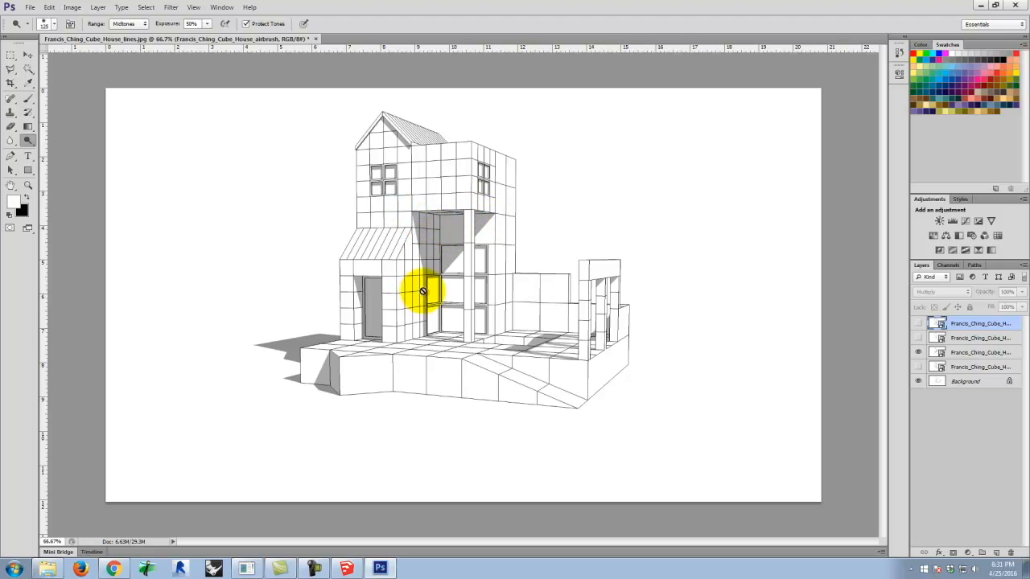
{"action": "left_click", "coordinate": [978, 351]}
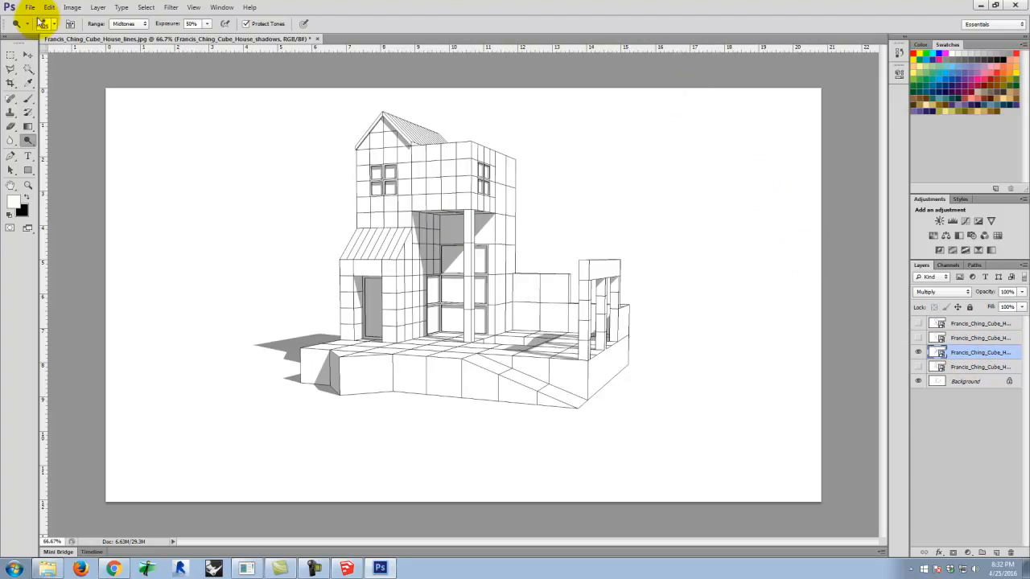
Step: Switch to Chrome, view the Photoshop 1.5 [dodge & burn] tutorial in a new tab, and return to Photoshop
{"action": "left_click", "coordinate": [114, 569]}
{"action": "scroll", "coordinate": [351, 262], "scroll_direction": "up", "scroll_amount": 3}
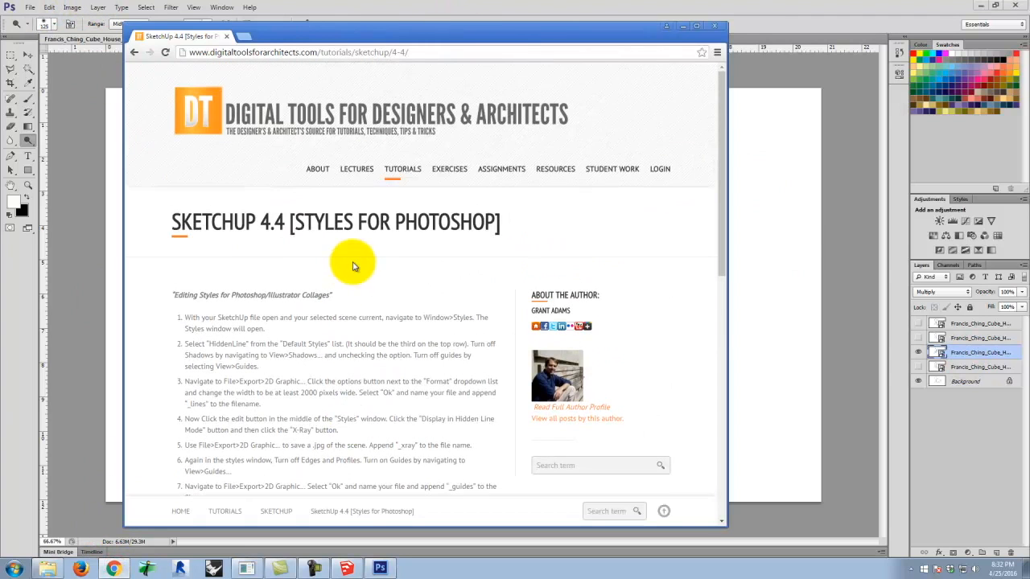
{"action": "mouse_move", "coordinate": [414, 210]}
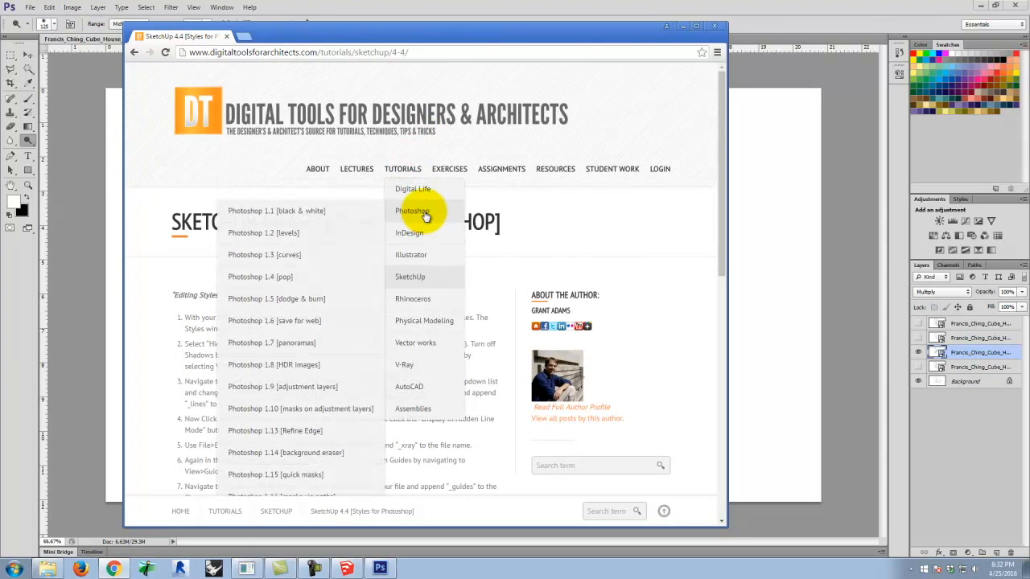
{"action": "right_click", "coordinate": [263, 302]}
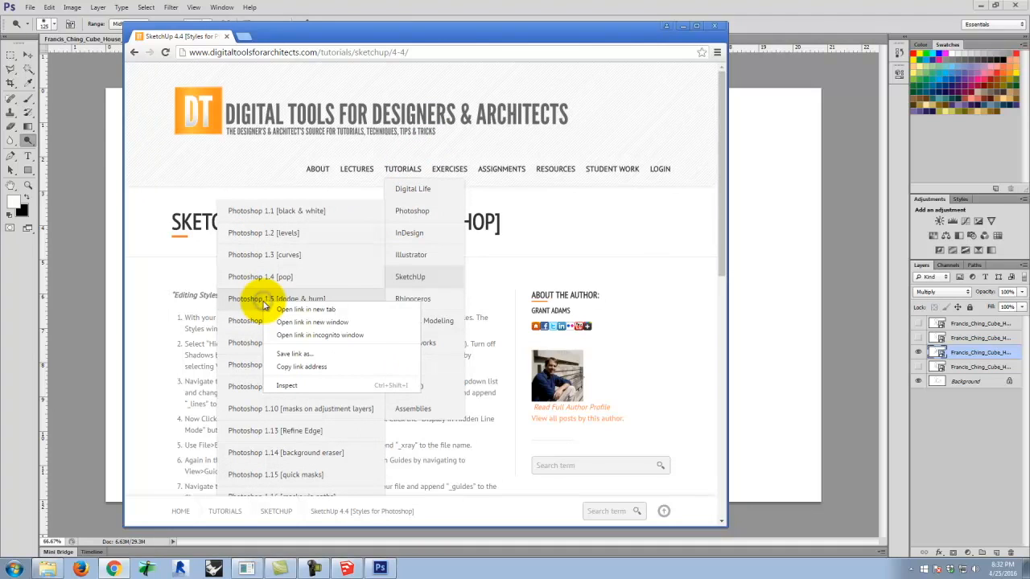
{"action": "left_click", "coordinate": [344, 311]}
{"action": "left_click", "coordinate": [303, 36]}
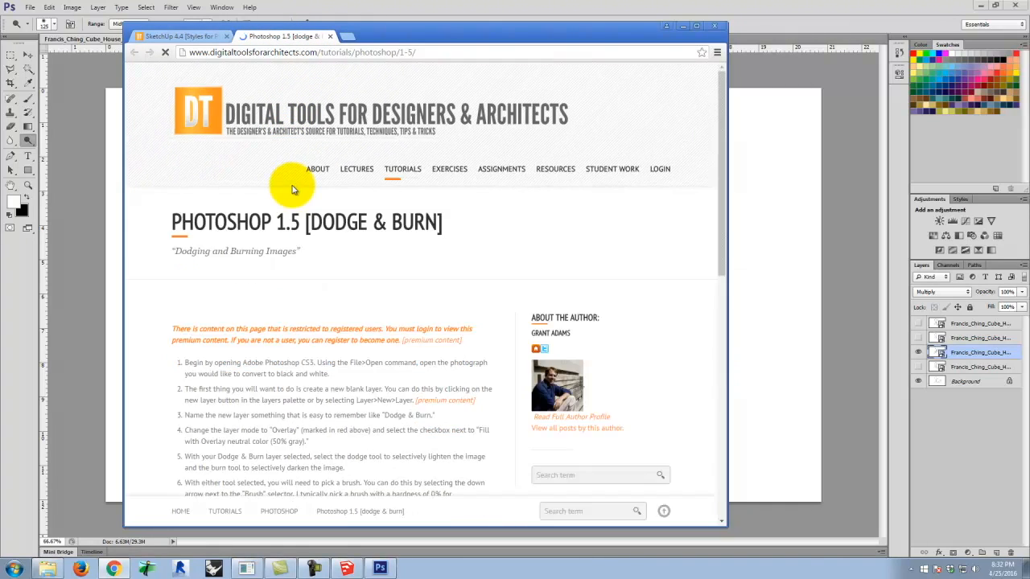
{"action": "left_click", "coordinate": [683, 28]}
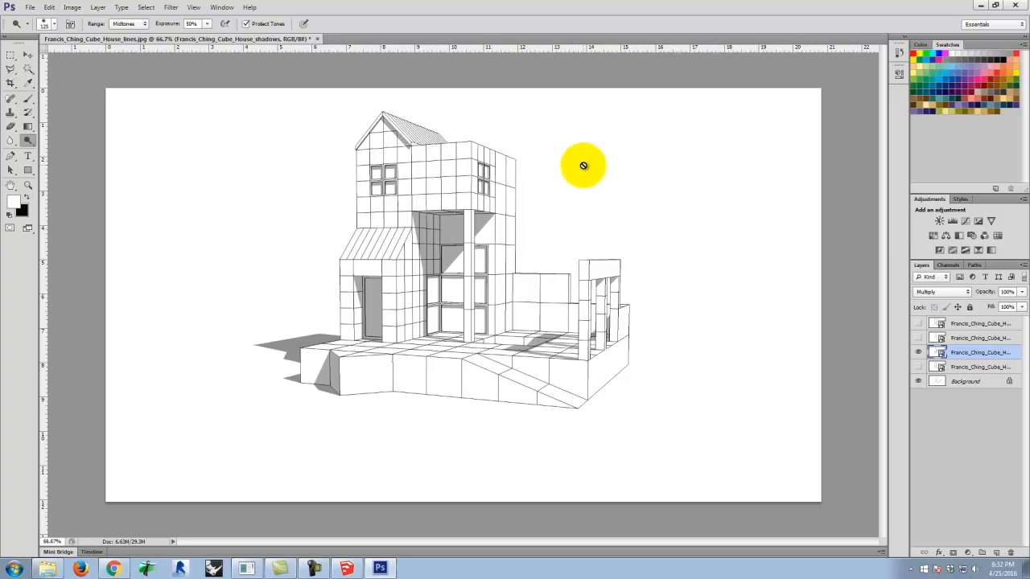
Step: Create a layer named Dodge & Burn above the shadows layer, in Overlay mode and filled with 50% gray
{"action": "left_click", "coordinate": [98, 7]}
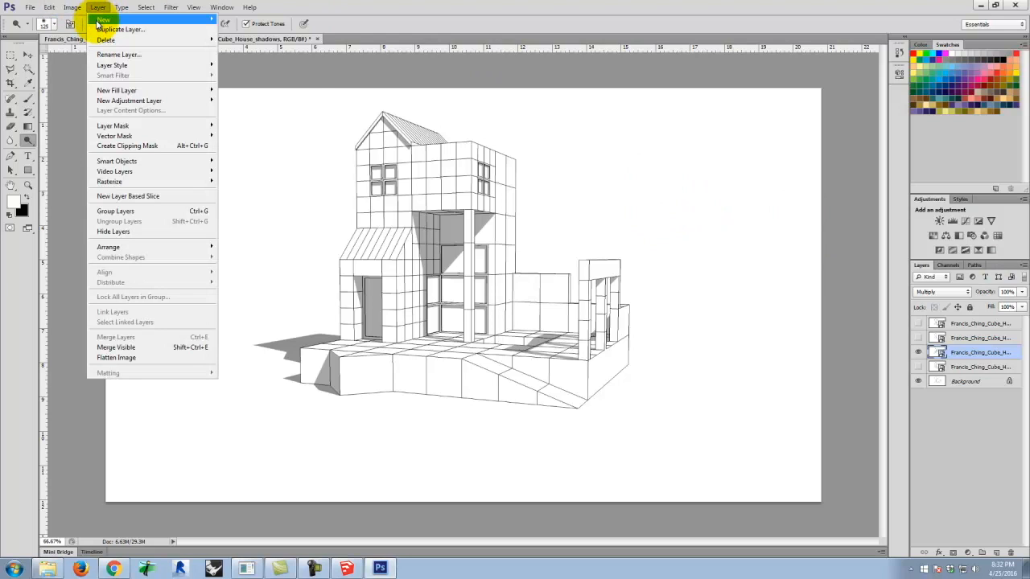
{"action": "mouse_move", "coordinate": [97, 24]}
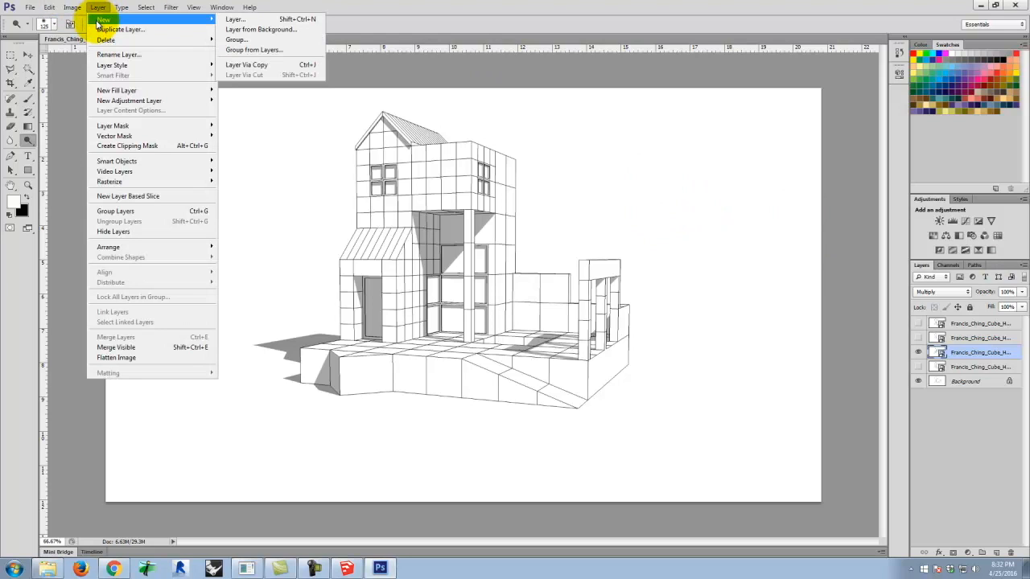
{"action": "left_click", "coordinate": [230, 21]}
{"action": "left_click_drag", "start_coordinate": [407, 195], "coordinate": [358, 185]}
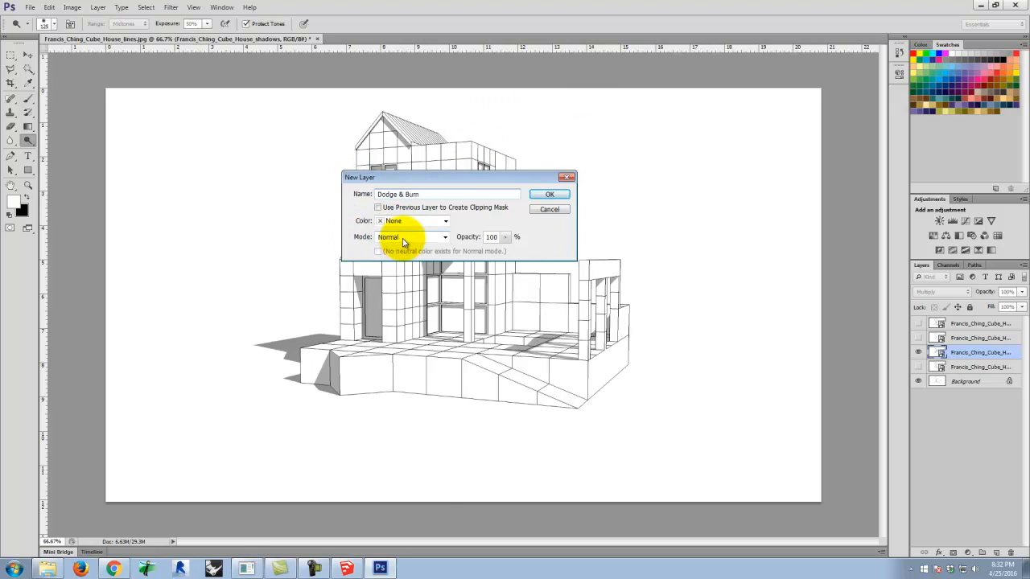
{"action": "left_click", "coordinate": [403, 238]}
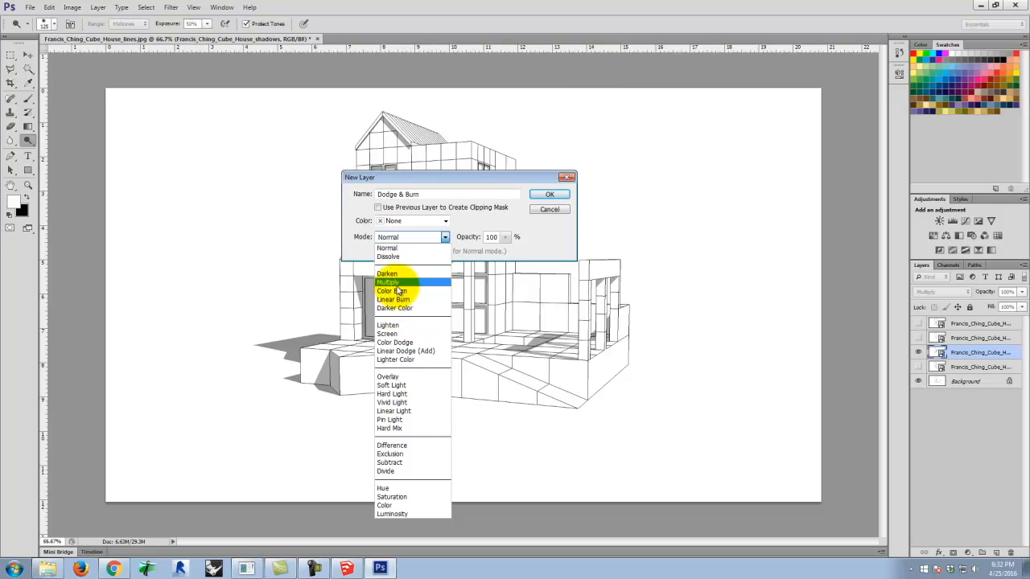
{"action": "left_click", "coordinate": [400, 379]}
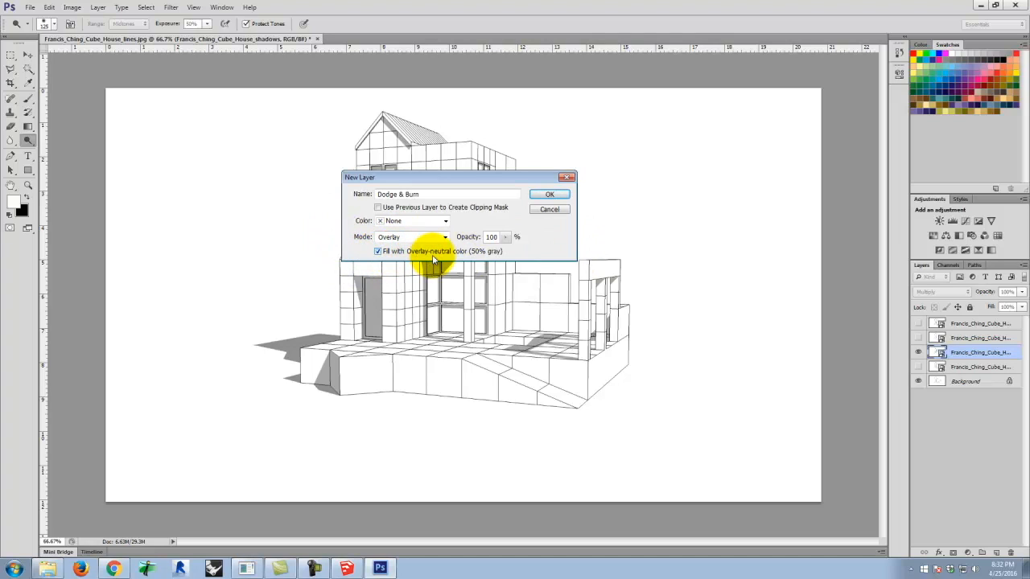
{"action": "left_click", "coordinate": [550, 196]}
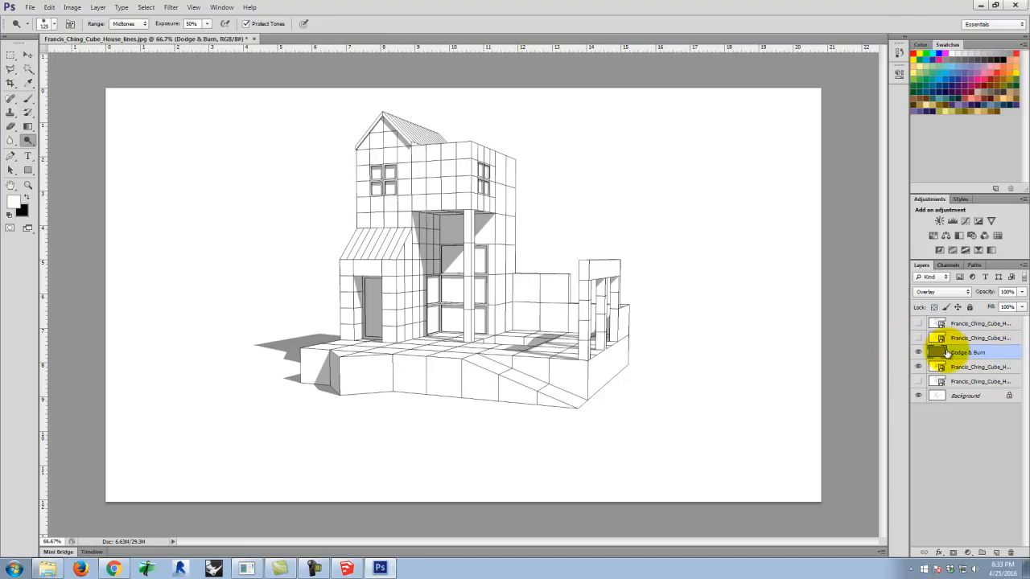
Step: Hide the Background layer and use the Burn tool to darken the large recess shadow and the triangular shadow beside it
{"action": "left_click", "coordinate": [918, 396]}
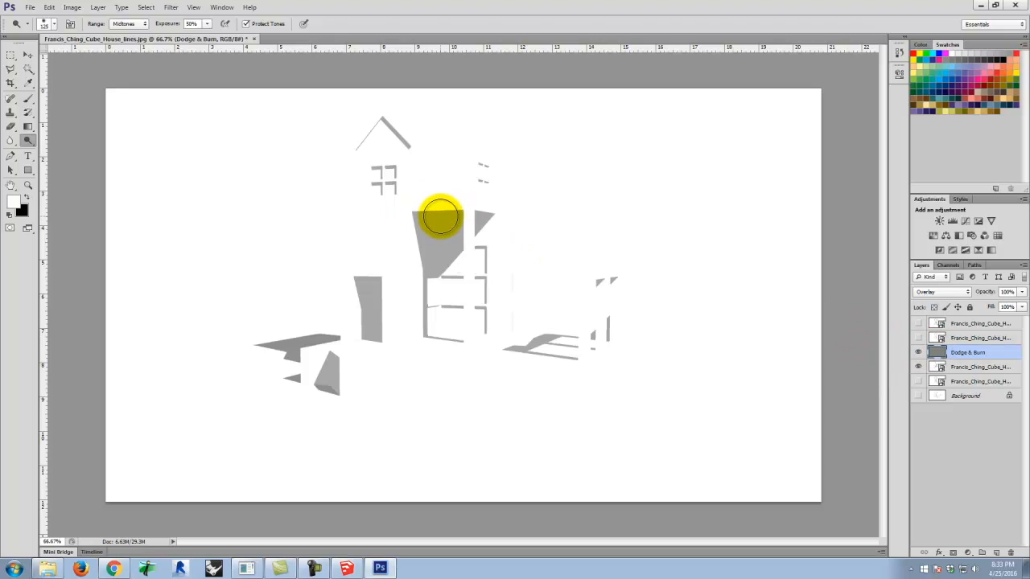
{"action": "key", "text": "ctrl+equal"}
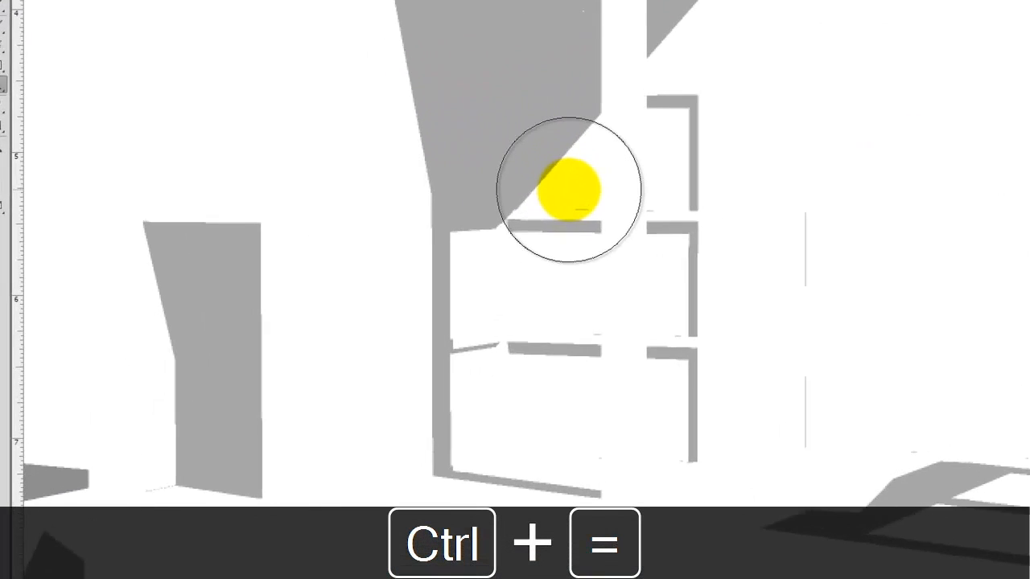
{"action": "key", "text": "space"}
{"action": "left_click_drag", "start_coordinate": [542, 153], "coordinate": [617, 446]}
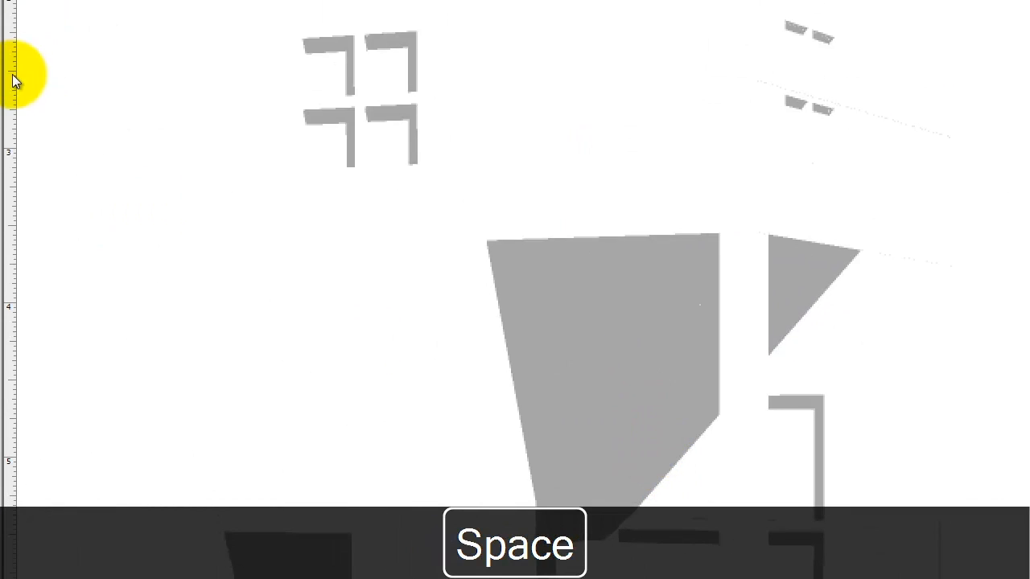
{"action": "left_click", "coordinate": [27, 141]}
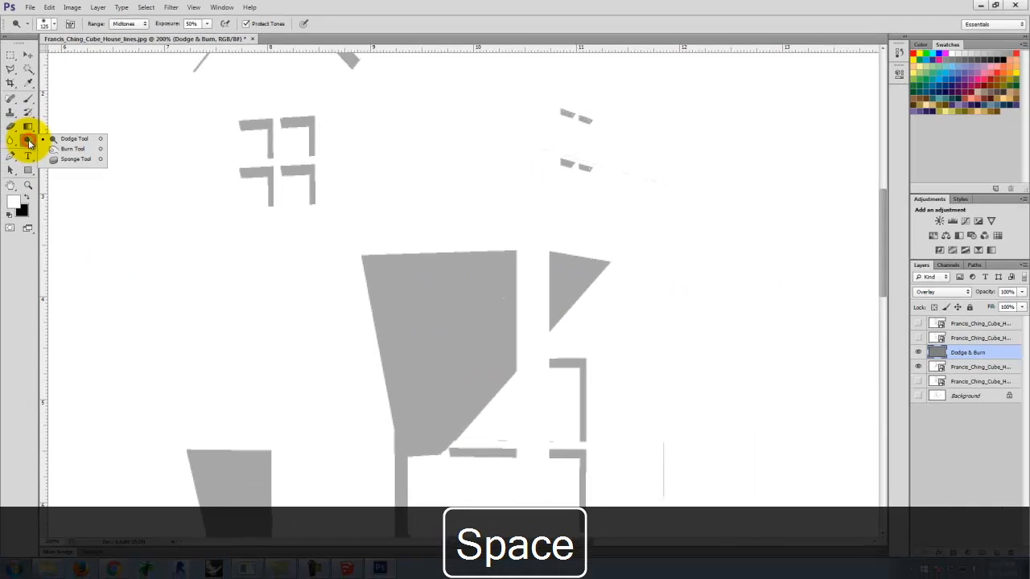
{"action": "left_click", "coordinate": [72, 149]}
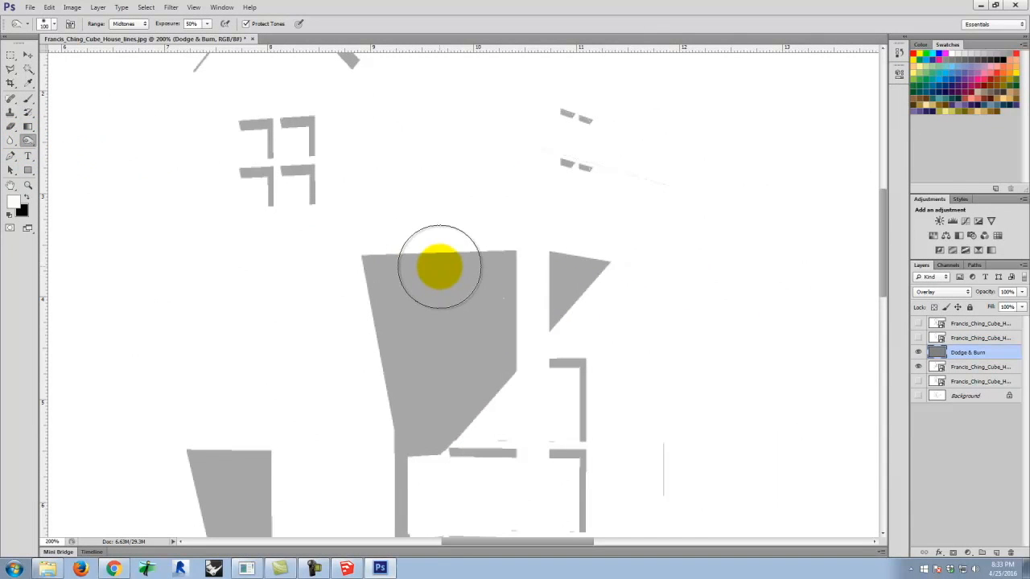
{"action": "mouse_move", "coordinate": [460, 259]}
{"action": "left_mouse_down"}
{"action": "mouse_move", "coordinate": [398, 260]}
{"action": "mouse_move", "coordinate": [477, 268]}
{"action": "mouse_move", "coordinate": [373, 258]}
{"action": "mouse_move", "coordinate": [518, 265]}
{"action": "mouse_move", "coordinate": [330, 271]}
{"action": "mouse_move", "coordinate": [518, 260]}
{"action": "mouse_move", "coordinate": [469, 242]}
{"action": "mouse_move", "coordinate": [556, 248]}
{"action": "mouse_move", "coordinate": [370, 256]}
{"action": "left_mouse_up"}
{"action": "mouse_move", "coordinate": [490, 260]}
{"action": "left_mouse_down"}
{"action": "mouse_move", "coordinate": [522, 257]}
{"action": "mouse_move", "coordinate": [292, 299]}
{"action": "mouse_move", "coordinate": [517, 283]}
{"action": "mouse_move", "coordinate": [386, 333]}
{"action": "mouse_move", "coordinate": [552, 294]}
{"action": "mouse_move", "coordinate": [462, 276]}
{"action": "mouse_move", "coordinate": [456, 320]}
{"action": "mouse_move", "coordinate": [420, 345]}
{"action": "mouse_move", "coordinate": [306, 292]}
{"action": "mouse_move", "coordinate": [442, 280]}
{"action": "mouse_move", "coordinate": [441, 361]}
{"action": "mouse_move", "coordinate": [402, 391]}
{"action": "mouse_move", "coordinate": [451, 368]}
{"action": "mouse_move", "coordinate": [475, 390]}
{"action": "mouse_move", "coordinate": [587, 273]}
{"action": "mouse_move", "coordinate": [568, 255]}
{"action": "mouse_move", "coordinate": [555, 336]}
{"action": "mouse_move", "coordinate": [525, 225]}
{"action": "left_mouse_up"}
Step: Burn the upper edges of the shadows in the upper front and side windows with a 15 px brush
{"action": "scroll", "coordinate": [525, 226], "scroll_direction": "down", "scroll_amount": 1}
{"action": "key", "text": "bracketleft"}
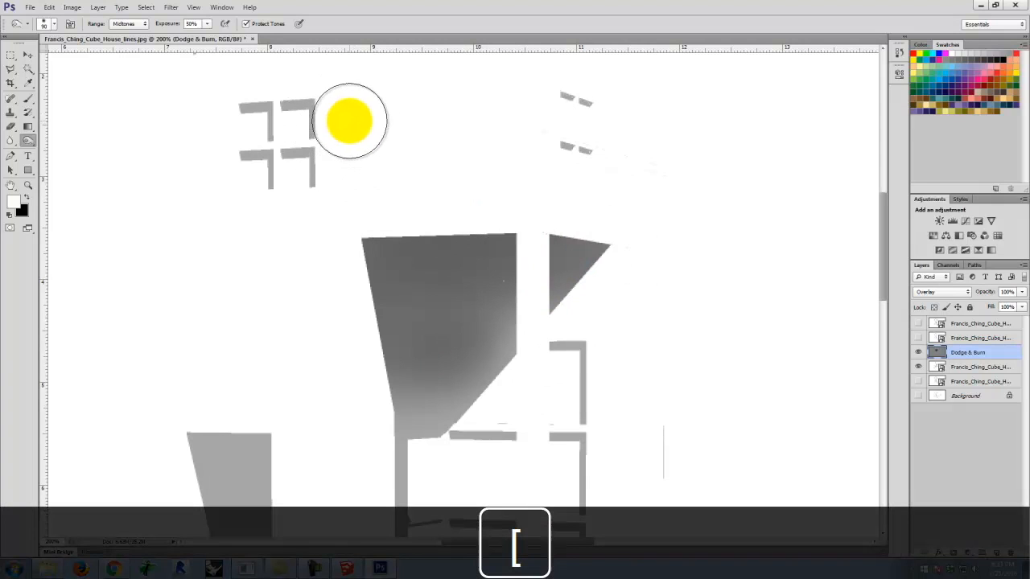
{"action": "key", "text": "bracketleft"}
{"action": "key", "text": "bracketleft"}
{"action": "key", "text": "bracketleft"}
{"action": "key", "text": "bracketleft"}
{"action": "key", "text": "bracketleft"}
{"action": "key", "text": "bracketleft"}
{"action": "key", "text": "bracketleft"}
{"action": "key", "text": "bracketleft"}
{"action": "key", "text": "bracketleft"}
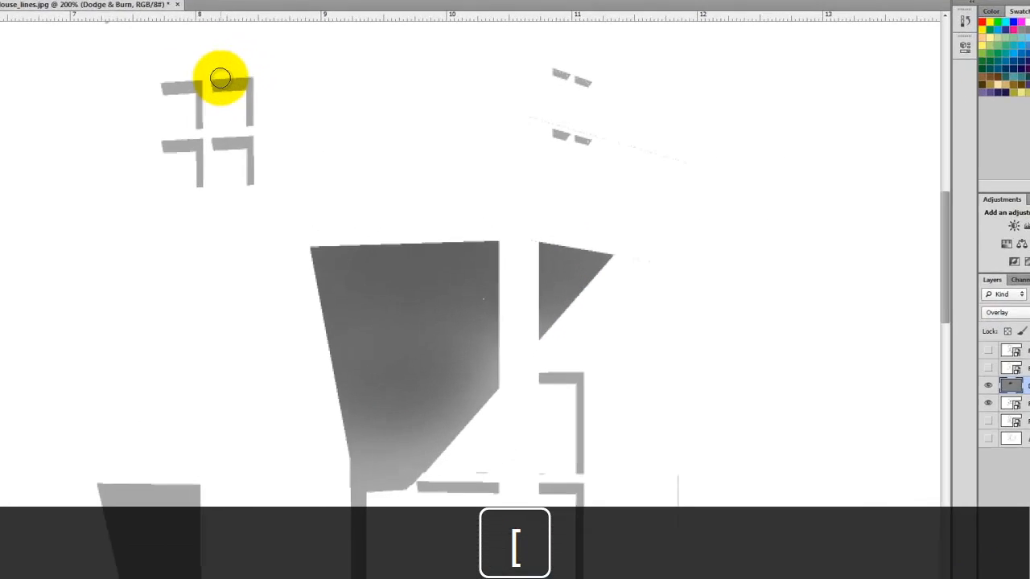
{"action": "left_click_drag", "start_coordinate": [287, 102], "coordinate": [346, 101]}
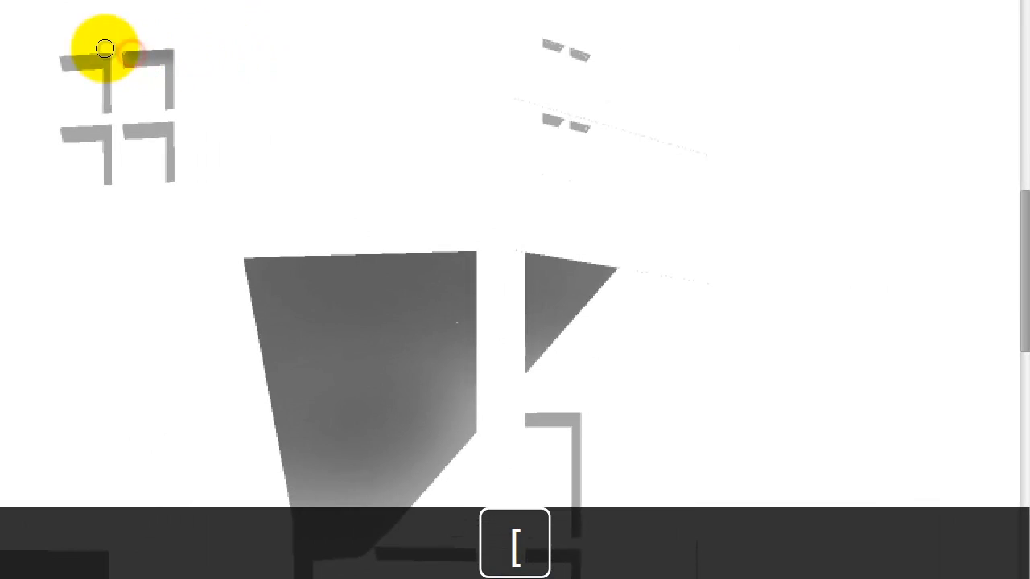
{"action": "left_click_drag", "start_coordinate": [56, 56], "coordinate": [135, 56]}
{"action": "left_click_drag", "start_coordinate": [70, 134], "coordinate": [209, 124]}
{"action": "left_click_drag", "start_coordinate": [121, 126], "coordinate": [207, 124]}
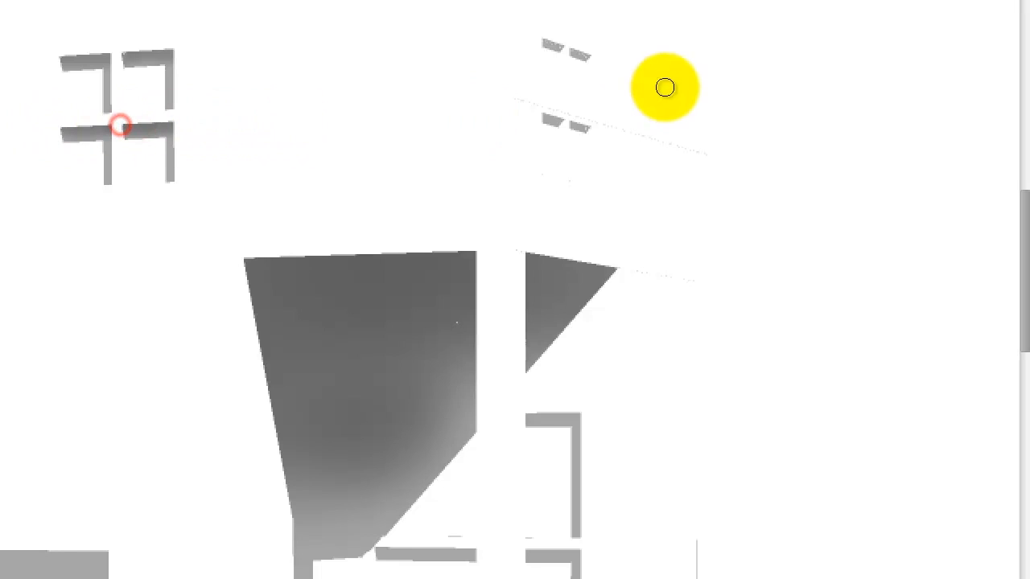
{"action": "left_click_drag", "start_coordinate": [545, 42], "coordinate": [602, 57]}
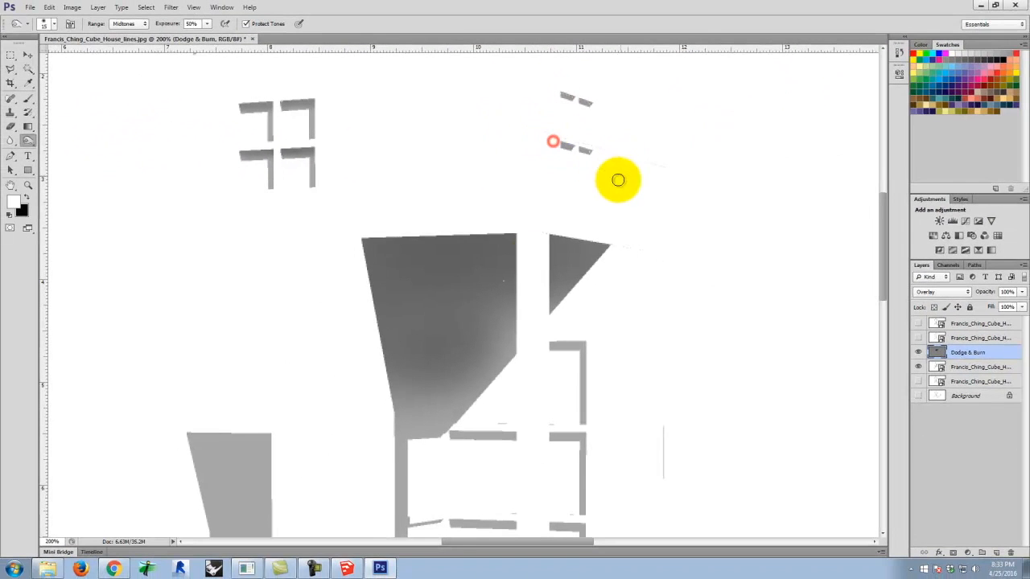
Step: Show the Background layer again and burn the upper part of the doorway shadow with a 60 px brush
{"action": "scroll", "coordinate": [394, 359], "scroll_direction": "down", "scroll_amount": 2}
{"action": "scroll", "coordinate": [394, 360], "scroll_direction": "down", "scroll_amount": 8}
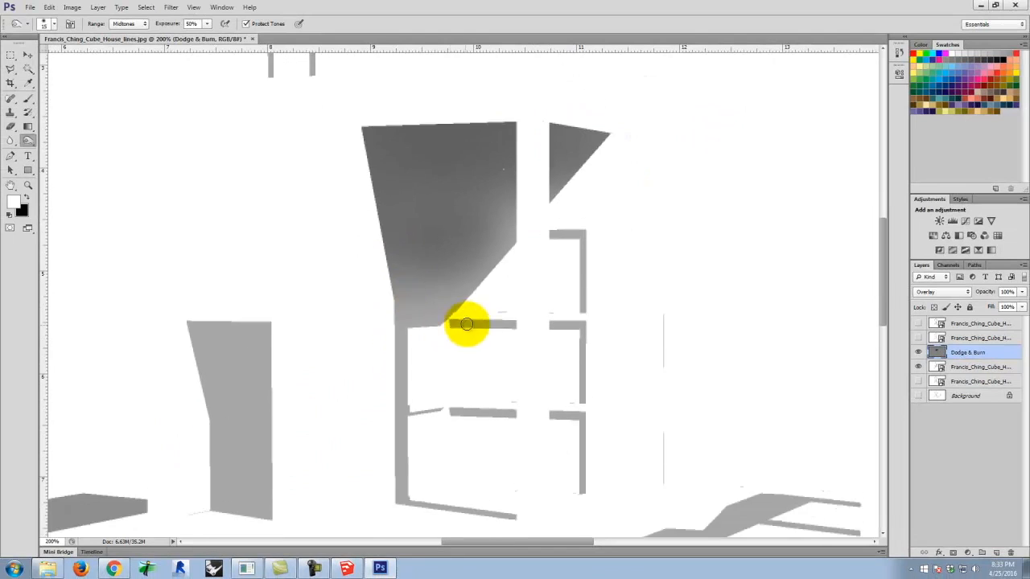
{"action": "left_click", "coordinate": [920, 395]}
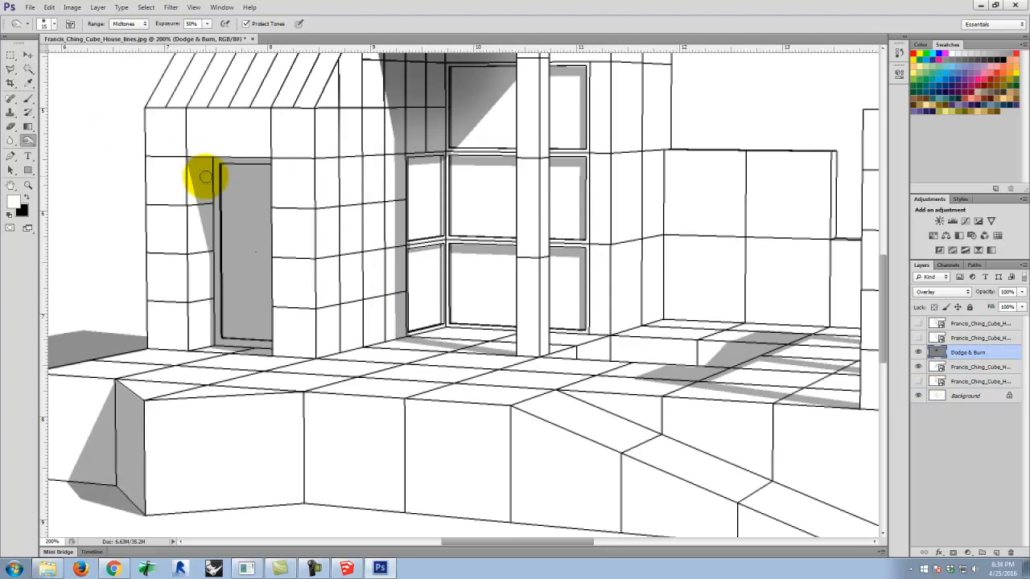
{"action": "key", "text": "bracketright"}
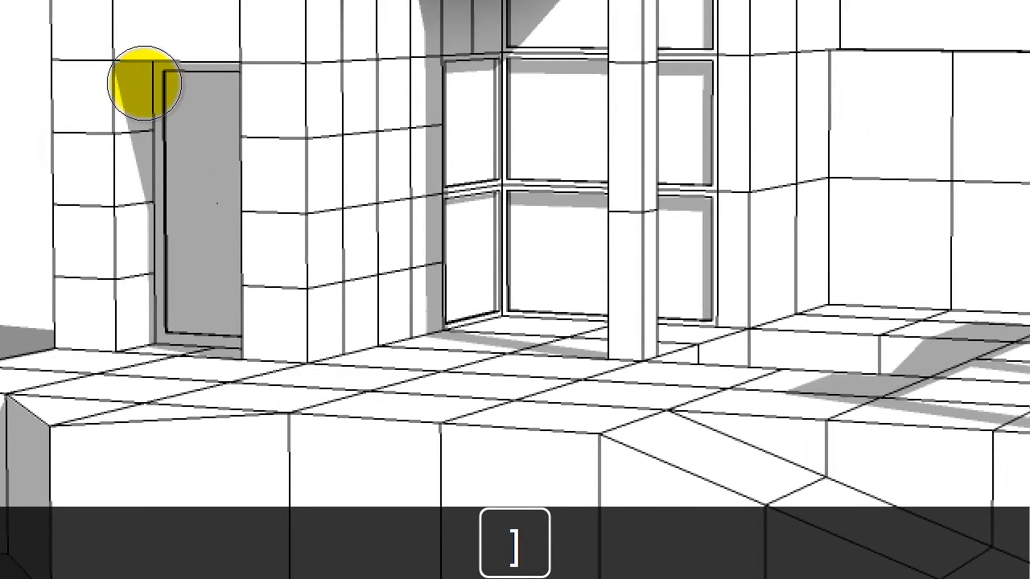
{"action": "left_click", "coordinate": [144, 83]}
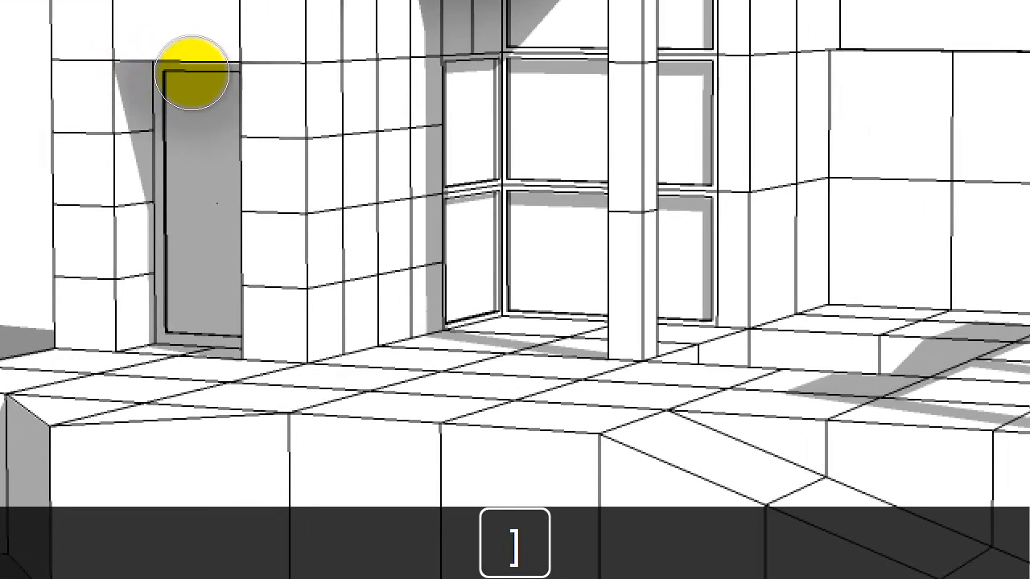
{"action": "left_click", "coordinate": [207, 70]}
{"action": "mouse_move", "coordinate": [169, 105]}
{"action": "left_mouse_down"}
{"action": "mouse_move", "coordinate": [241, 88]}
{"action": "mouse_move", "coordinate": [102, 92]}
{"action": "left_mouse_up"}
{"action": "left_click_drag", "start_coordinate": [202, 90], "coordinate": [78, 100]}
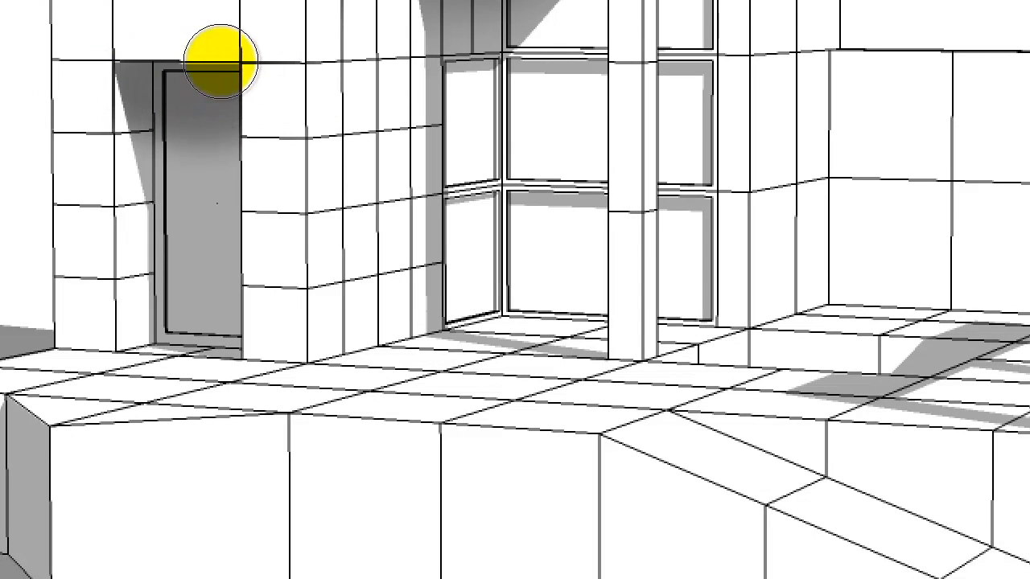
{"action": "left_click_drag", "start_coordinate": [193, 64], "coordinate": [175, 79]}
{"action": "mouse_move", "coordinate": [226, 143]}
{"action": "left_mouse_down"}
{"action": "mouse_move", "coordinate": [167, 173]}
{"action": "mouse_move", "coordinate": [84, 276]}
{"action": "left_mouse_up"}
{"action": "left_click_drag", "start_coordinate": [212, 173], "coordinate": [177, 209]}
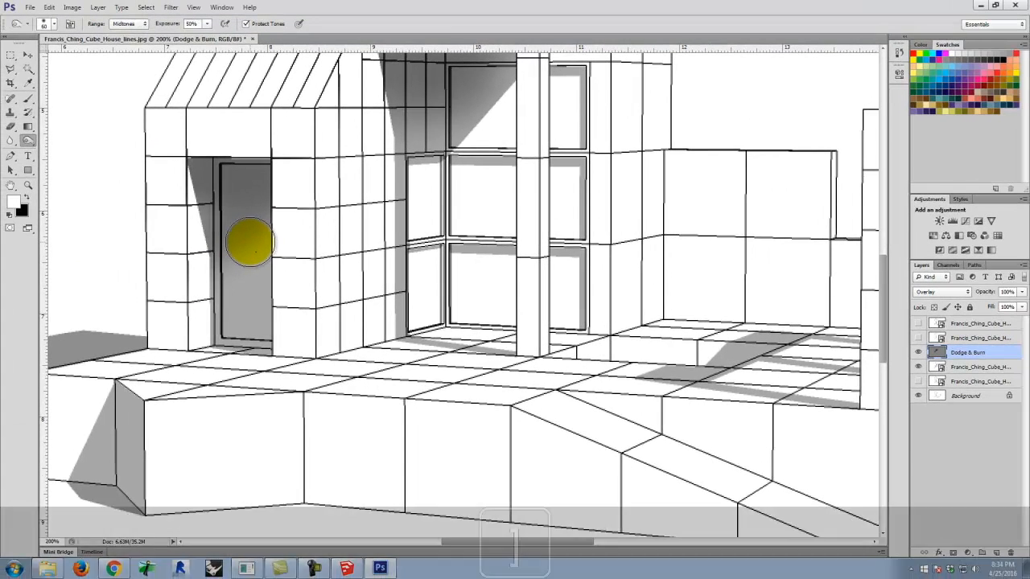
Step: Enlarge the Burn brush to 150 px and extend the darkening further down the doorway shadow
{"action": "key", "text": "]"}
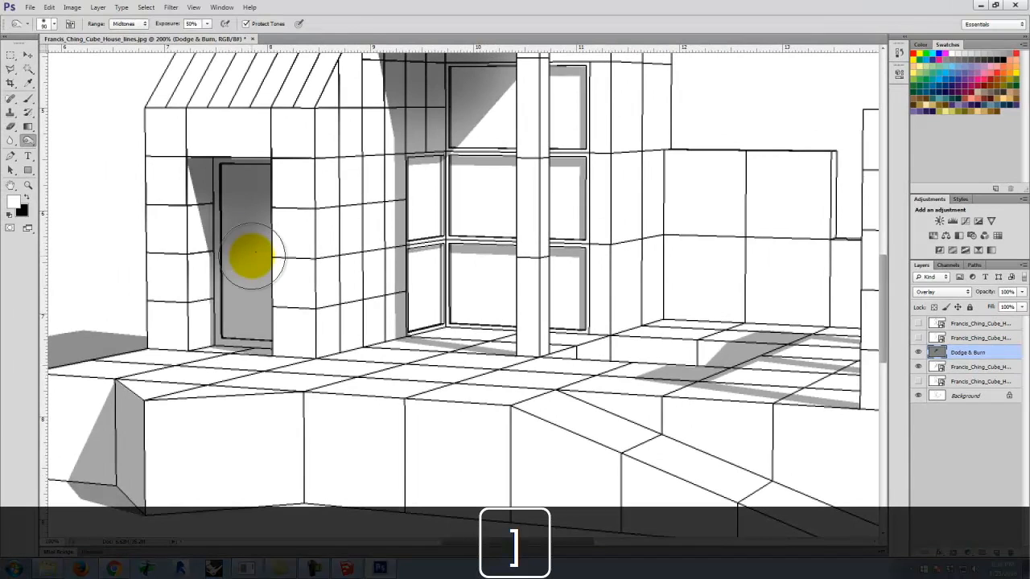
{"action": "key", "text": "bracketright"}
{"action": "mouse_move", "coordinate": [233, 246]}
{"action": "left_mouse_down"}
{"action": "mouse_move", "coordinate": [241, 238]}
{"action": "mouse_move", "coordinate": [169, 310]}
{"action": "left_mouse_up"}
{"action": "scroll", "coordinate": [483, 253], "scroll_direction": "up", "scroll_amount": 5}
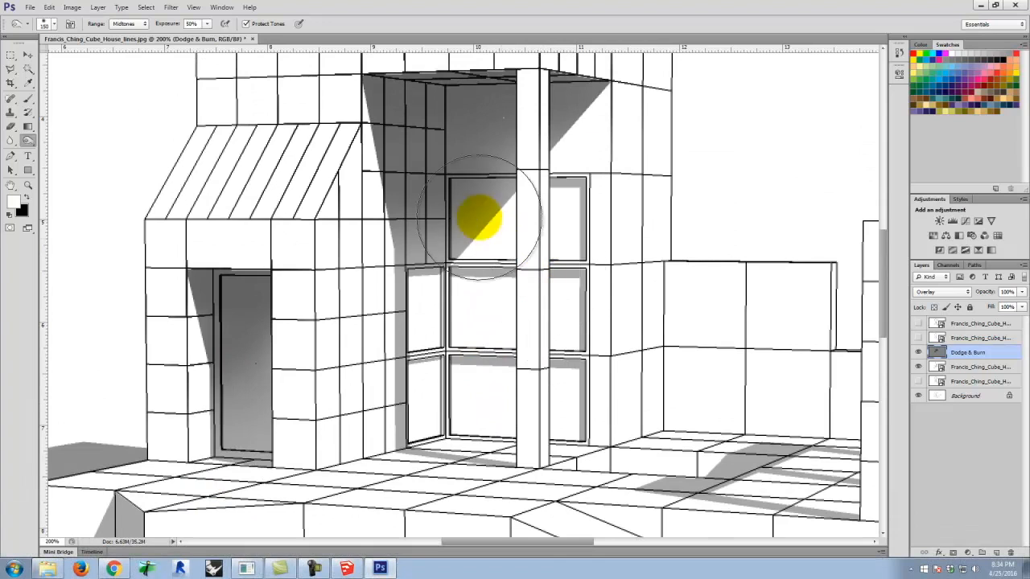
{"action": "mouse_move", "coordinate": [480, 217]}
{"action": "left_mouse_down"}
{"action": "mouse_move", "coordinate": [405, 225]}
{"action": "mouse_move", "coordinate": [517, 127]}
{"action": "mouse_move", "coordinate": [642, 129]}
{"action": "left_mouse_up"}
{"action": "scroll", "coordinate": [569, 312], "scroll_direction": "up", "scroll_amount": 5}
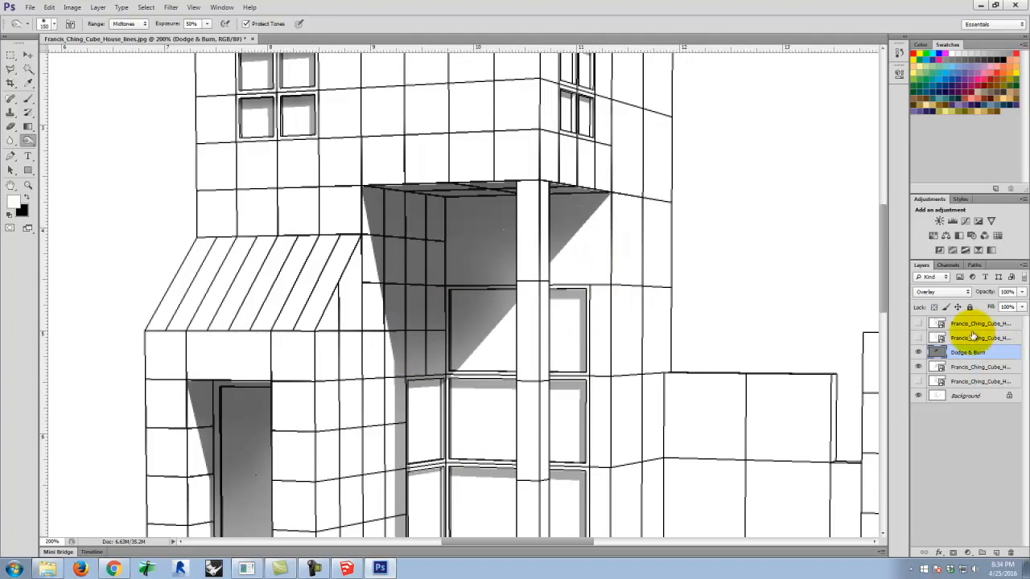
Step: Fit the whole image in view and compare the shadows with the Dodge & Burn layer off and on
{"action": "key", "text": "ctrl+0"}
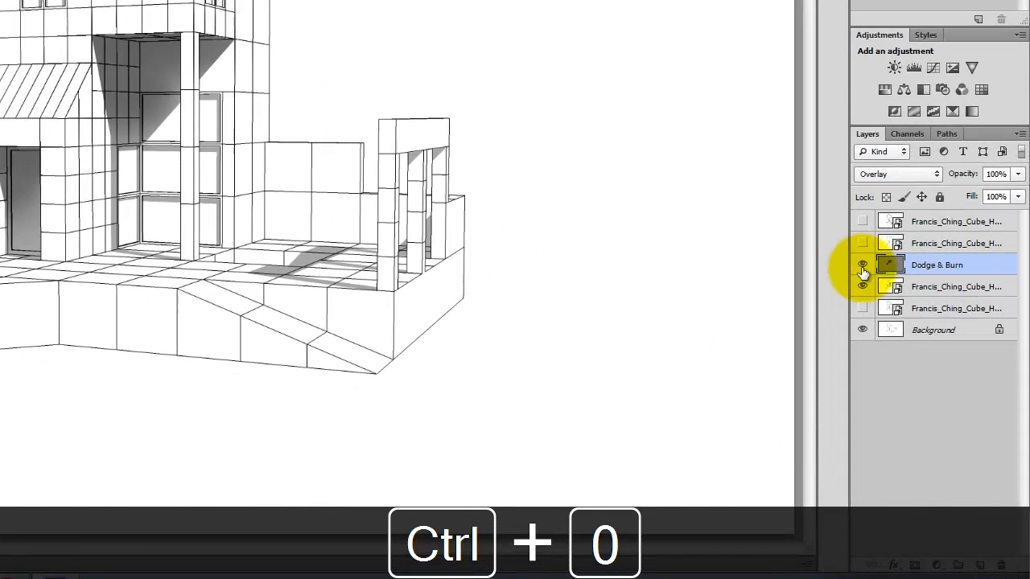
{"action": "left_click", "coordinate": [918, 353]}
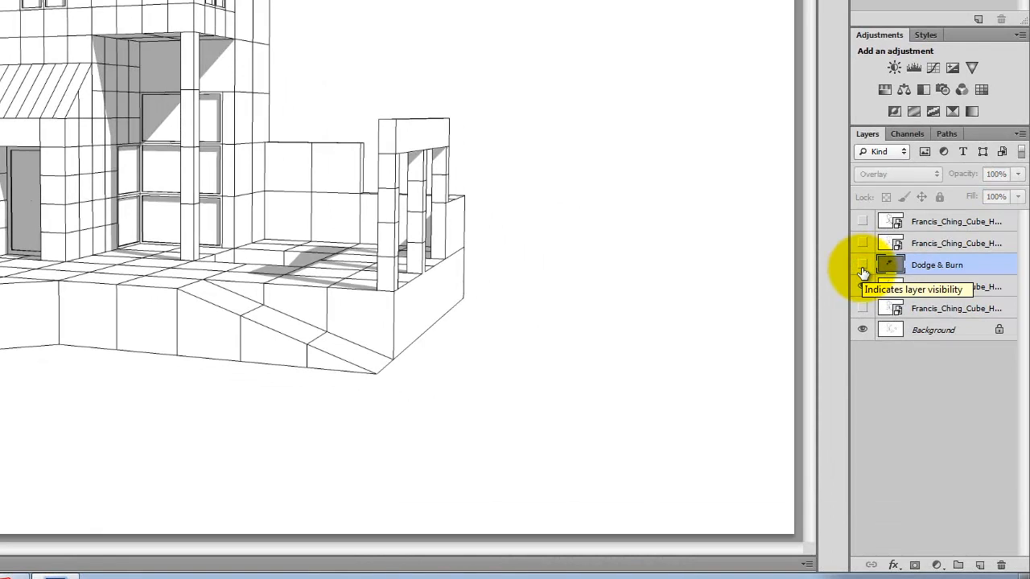
{"action": "left_click", "coordinate": [862, 266]}
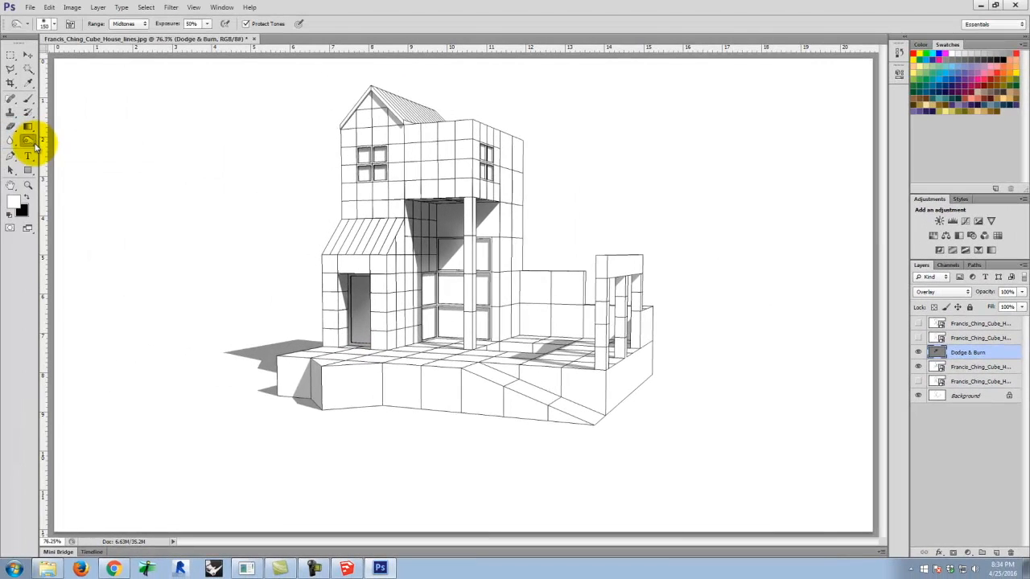
Step: Use the Dodge tool with a 125 px brush to lighten the outer ends of the ground shadows beside the base and the terrace shadows
{"action": "left_click", "coordinate": [31, 143]}
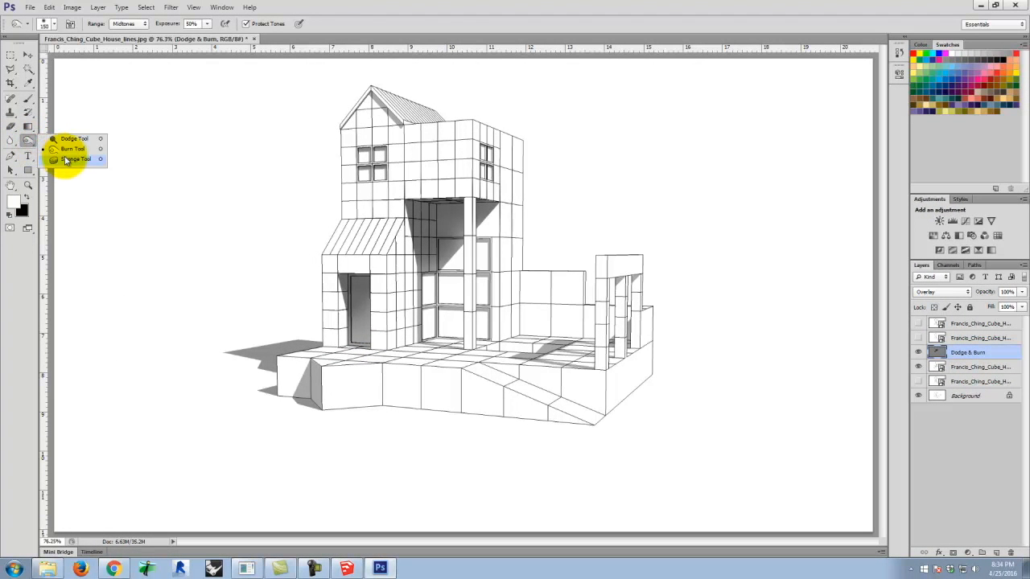
{"action": "left_click", "coordinate": [73, 139]}
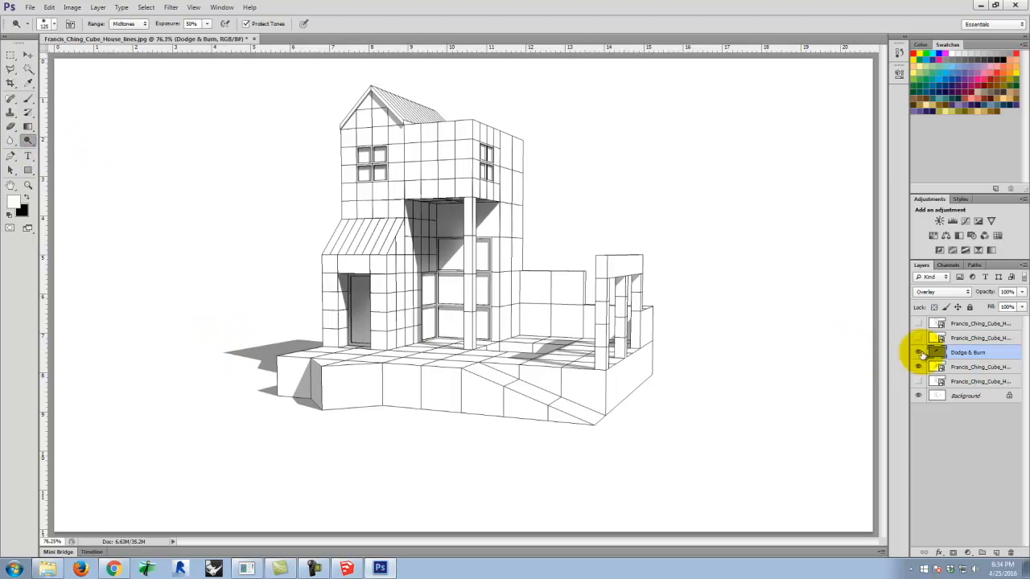
{"action": "mouse_move", "coordinate": [209, 348]}
{"action": "left_mouse_down"}
{"action": "mouse_move", "coordinate": [267, 345]}
{"action": "mouse_move", "coordinate": [304, 324]}
{"action": "mouse_move", "coordinate": [137, 339]}
{"action": "mouse_move", "coordinate": [276, 303]}
{"action": "mouse_move", "coordinate": [172, 333]}
{"action": "mouse_move", "coordinate": [297, 311]}
{"action": "mouse_move", "coordinate": [296, 324]}
{"action": "mouse_move", "coordinate": [211, 358]}
{"action": "mouse_move", "coordinate": [231, 352]}
{"action": "mouse_move", "coordinate": [255, 375]}
{"action": "mouse_move", "coordinate": [253, 445]}
{"action": "left_mouse_up"}
{"action": "mouse_move", "coordinate": [249, 379]}
{"action": "left_mouse_down"}
{"action": "mouse_move", "coordinate": [241, 393]}
{"action": "mouse_move", "coordinate": [343, 459]}
{"action": "left_mouse_up"}
{"action": "left_click_drag", "start_coordinate": [290, 416], "coordinate": [299, 418]}
{"action": "left_click", "coordinate": [300, 418]}
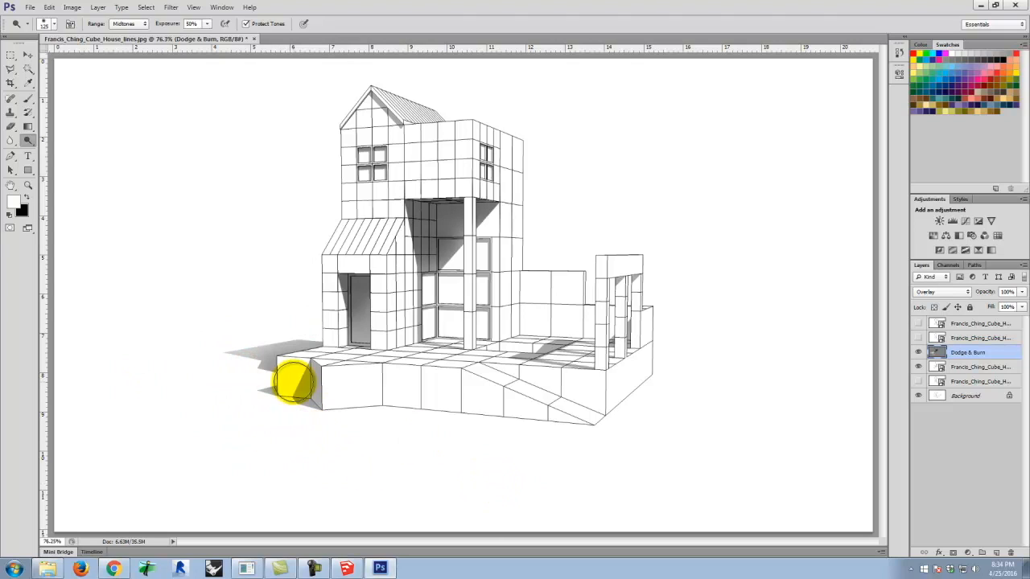
{"action": "mouse_move", "coordinate": [416, 330]}
{"action": "left_mouse_down"}
{"action": "mouse_move", "coordinate": [437, 343]}
{"action": "mouse_move", "coordinate": [455, 301]}
{"action": "mouse_move", "coordinate": [439, 334]}
{"action": "left_mouse_up"}
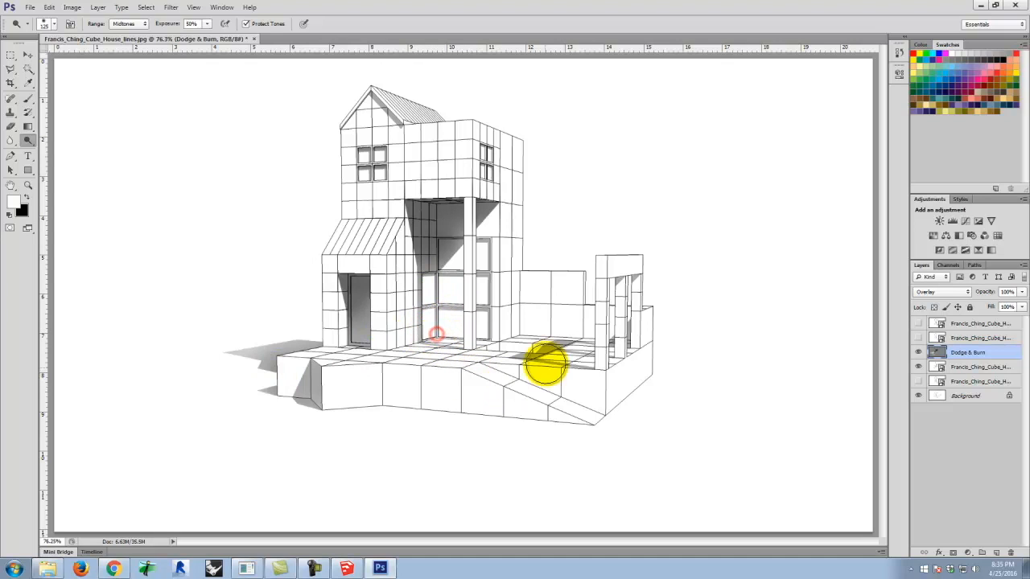
{"action": "mouse_move", "coordinate": [532, 353]}
{"action": "left_mouse_down"}
{"action": "mouse_move", "coordinate": [540, 342]}
{"action": "mouse_move", "coordinate": [577, 366]}
{"action": "left_mouse_up"}
Step: Dodge the edges of the triangular and recess shadows and the narrow wall shadow beside the lower windows
{"action": "mouse_move", "coordinate": [432, 284]}
{"action": "left_mouse_down"}
{"action": "mouse_move", "coordinate": [491, 249]}
{"action": "mouse_move", "coordinate": [443, 275]}
{"action": "mouse_move", "coordinate": [491, 242]}
{"action": "mouse_move", "coordinate": [496, 223]}
{"action": "left_mouse_up"}
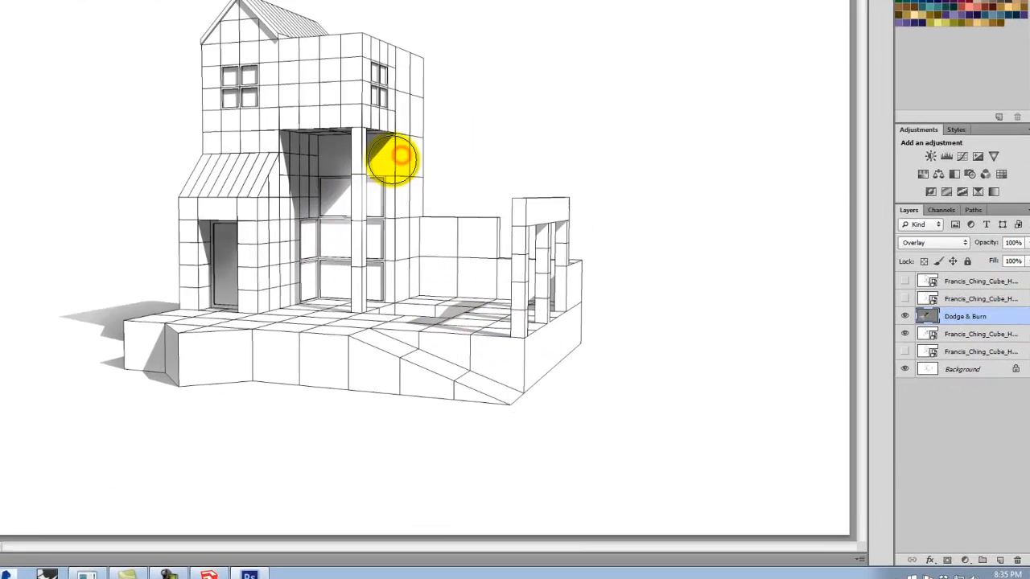
{"action": "left_click_drag", "start_coordinate": [393, 160], "coordinate": [354, 194]}
{"action": "mouse_move", "coordinate": [348, 201]}
{"action": "left_mouse_down"}
{"action": "mouse_move", "coordinate": [289, 274]}
{"action": "mouse_move", "coordinate": [235, 164]}
{"action": "left_mouse_up"}
{"action": "left_click_drag", "start_coordinate": [85, 57], "coordinate": [145, 173]}
{"action": "left_click_drag", "start_coordinate": [97, 50], "coordinate": [173, 243]}
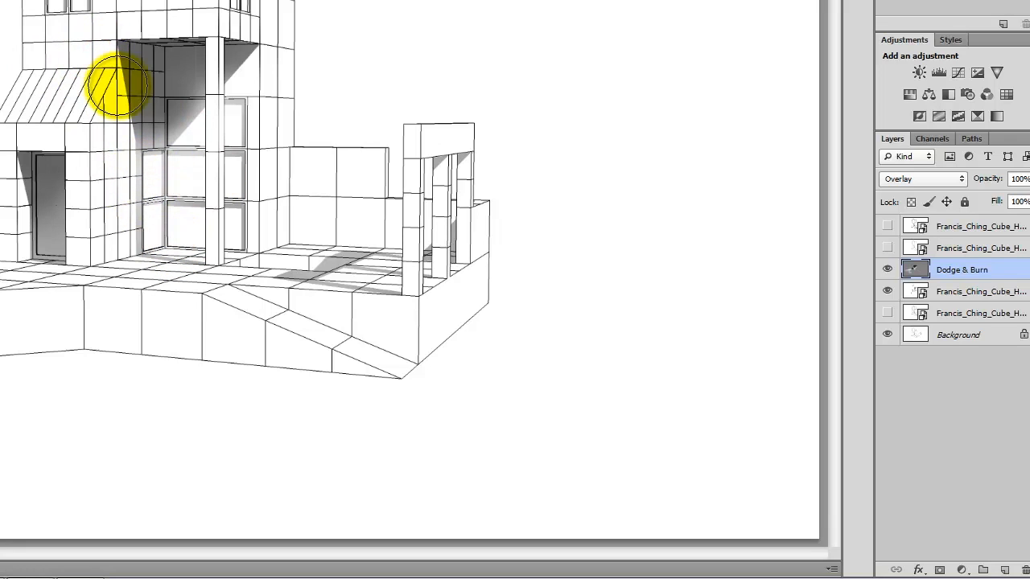
{"action": "mouse_move", "coordinate": [96, 62]}
{"action": "left_mouse_down"}
{"action": "mouse_move", "coordinate": [144, 177]}
{"action": "mouse_move", "coordinate": [276, 235]}
{"action": "left_mouse_up"}
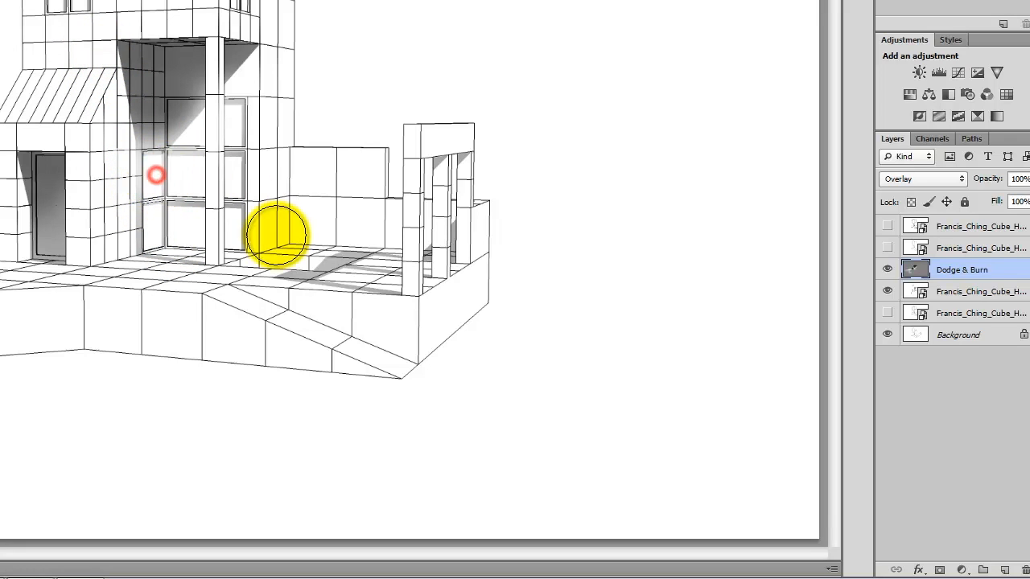
{"action": "mouse_move", "coordinate": [85, 196]}
{"action": "left_mouse_down"}
{"action": "mouse_move", "coordinate": [53, 303]}
{"action": "mouse_move", "coordinate": [100, 296]}
{"action": "left_mouse_up"}
{"action": "left_click_drag", "start_coordinate": [46, 265], "coordinate": [67, 260]}
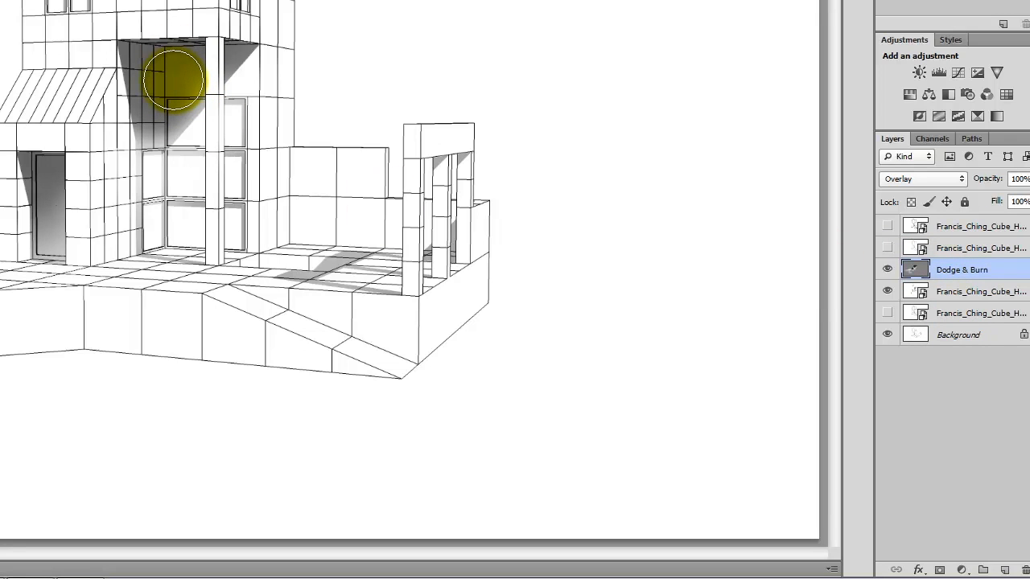
Step: Show the Francis_Ching_Cube_House_xray layer and set its opacity to 50%
{"action": "left_click", "coordinate": [887, 313]}
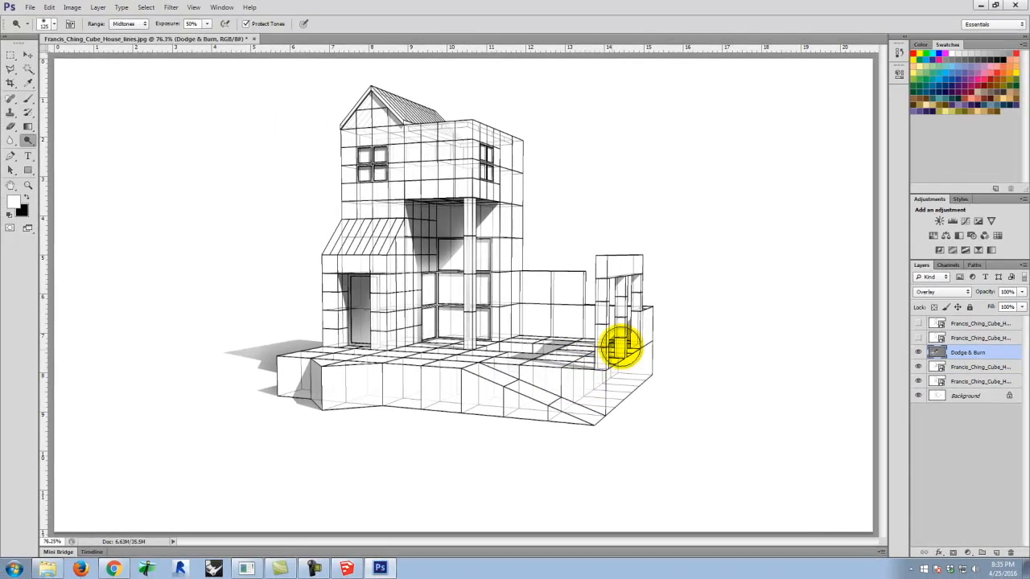
{"action": "left_click", "coordinate": [965, 381]}
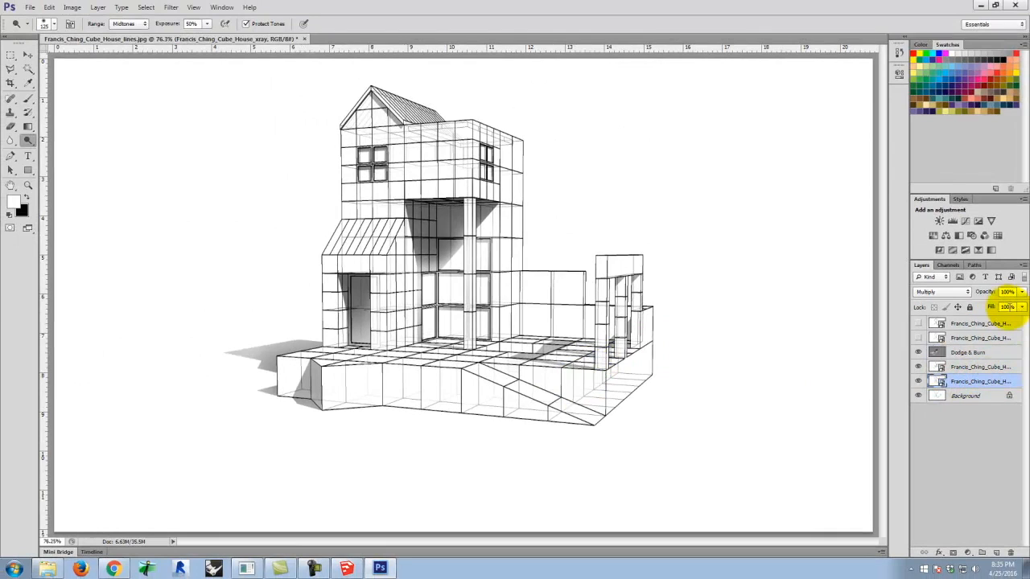
{"action": "left_click", "coordinate": [1022, 291]}
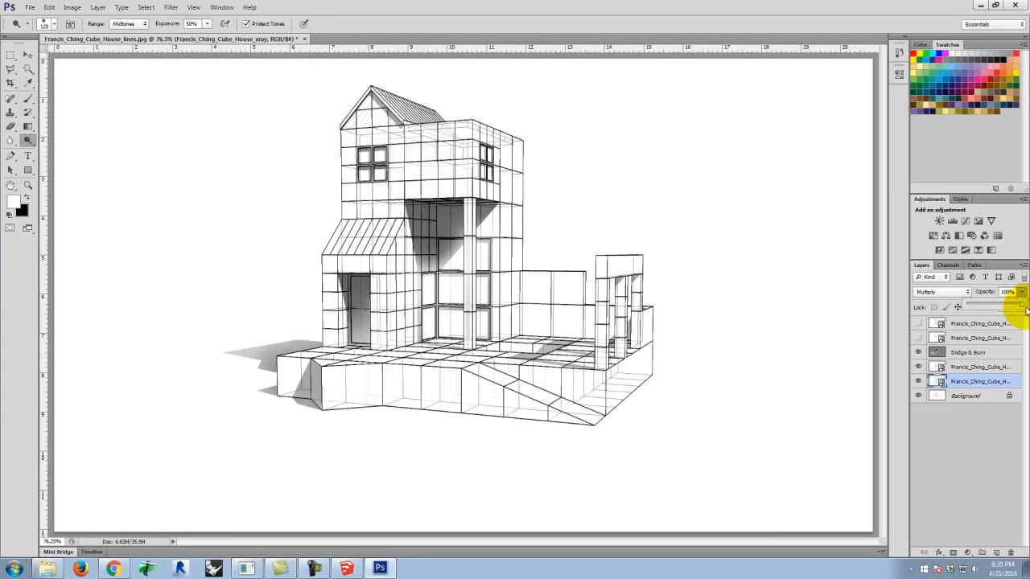
{"action": "left_click_drag", "start_coordinate": [1017, 308], "coordinate": [994, 311]}
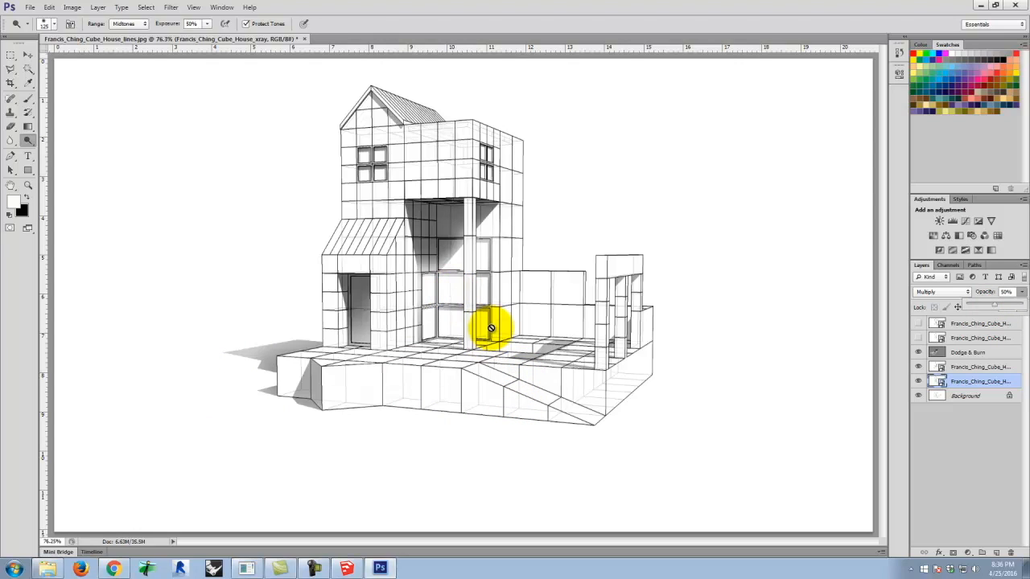
Step: Clip the Dodge & Burn layer to the Francis_Ching_Cube_House_shadows layer beneath it
{"action": "left_click", "coordinate": [965, 354]}
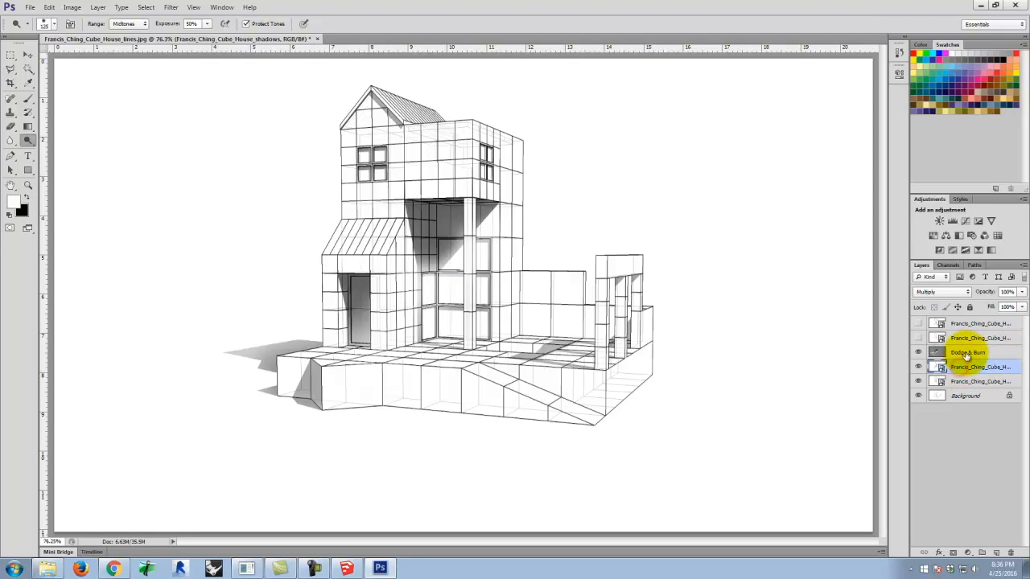
{"action": "double_click", "coordinate": [967, 352]}
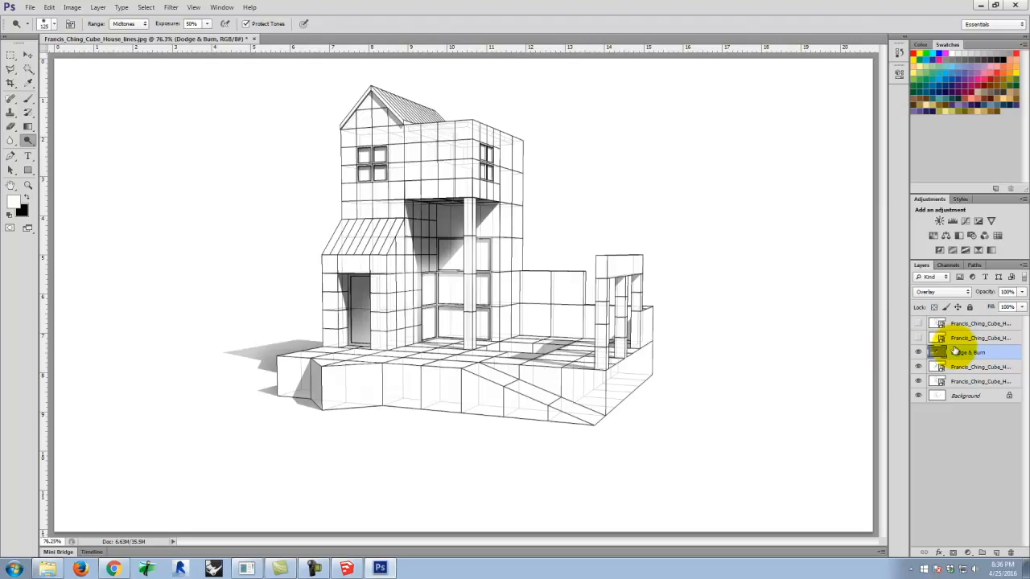
{"action": "key", "text": "ctrl+alt+g"}
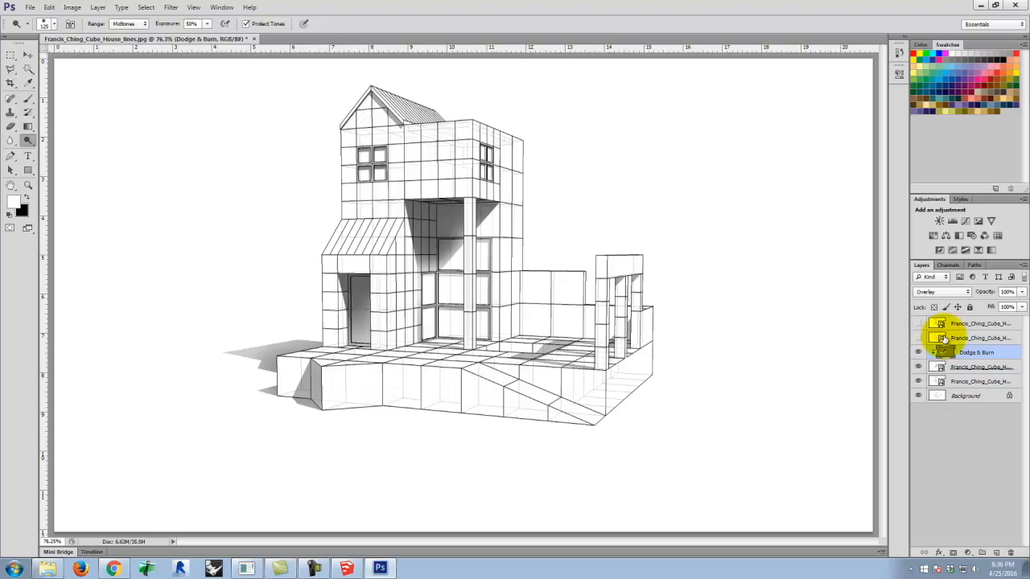
Step: Show the Francis_Ching_Cube_House_pengray layer at 63% opacity, and briefly preview the topmost layer before hiding it again
{"action": "left_click", "coordinate": [937, 338]}
{"action": "left_click", "coordinate": [918, 338]}
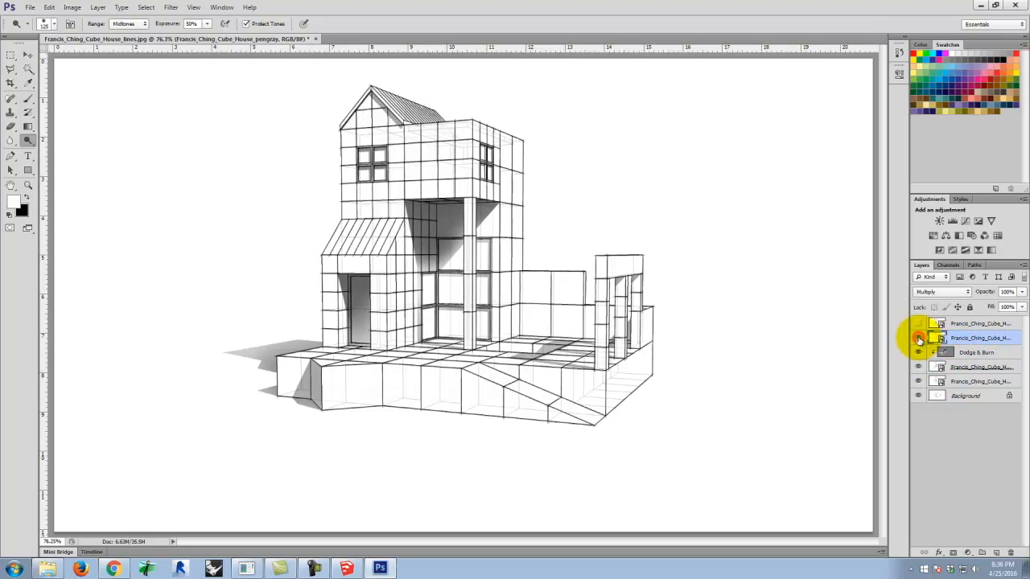
{"action": "left_click", "coordinate": [918, 339]}
{"action": "left_click", "coordinate": [918, 339]}
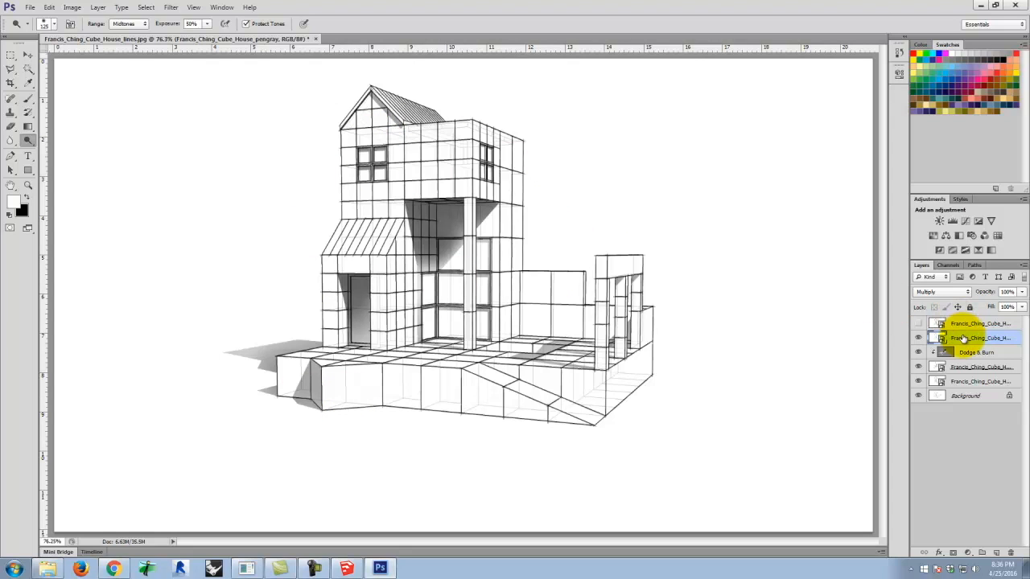
{"action": "left_click", "coordinate": [1021, 291]}
{"action": "left_click_drag", "start_coordinate": [1018, 306], "coordinate": [1003, 306]}
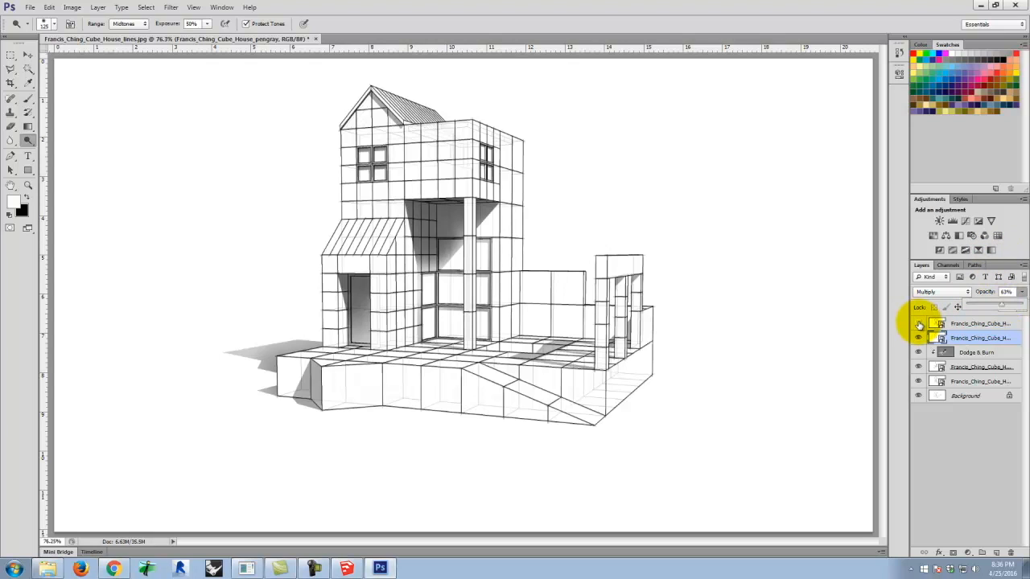
{"action": "left_click", "coordinate": [918, 324]}
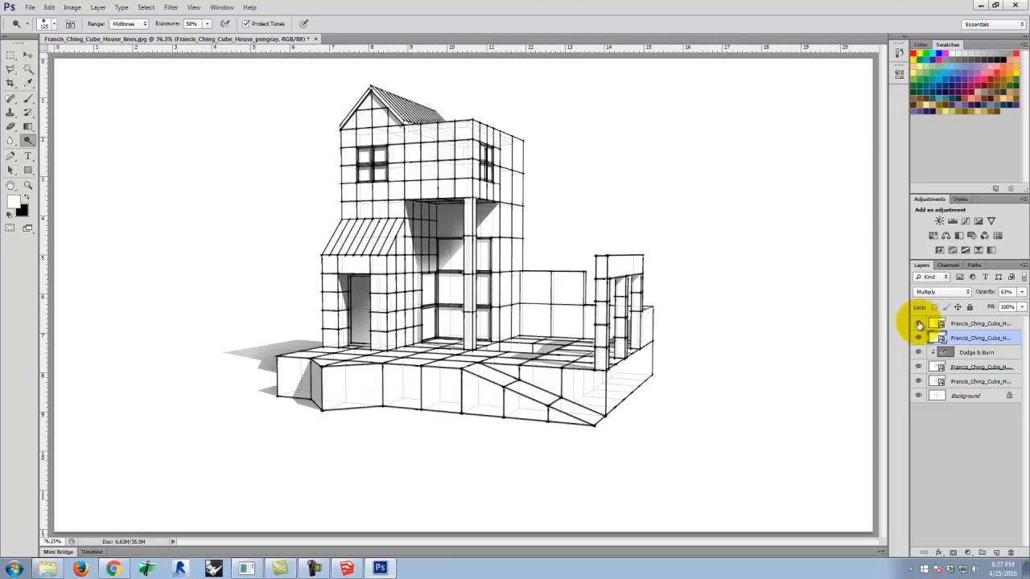
{"action": "left_click", "coordinate": [919, 324]}
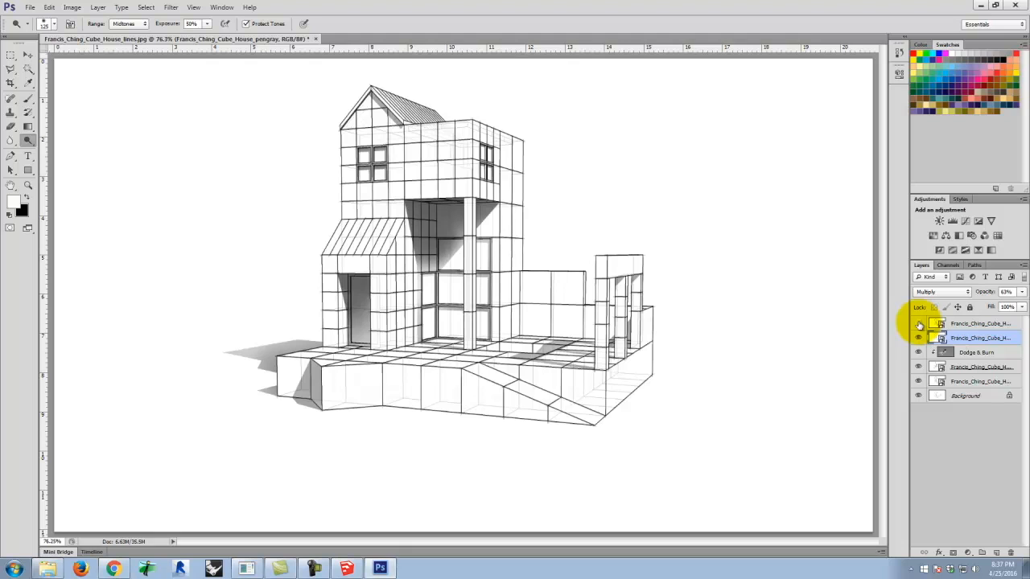
Step: Open the composite in Save for Web and examine the lower part of the house in the JPEG High preview
{"action": "left_click", "coordinate": [29, 8]}
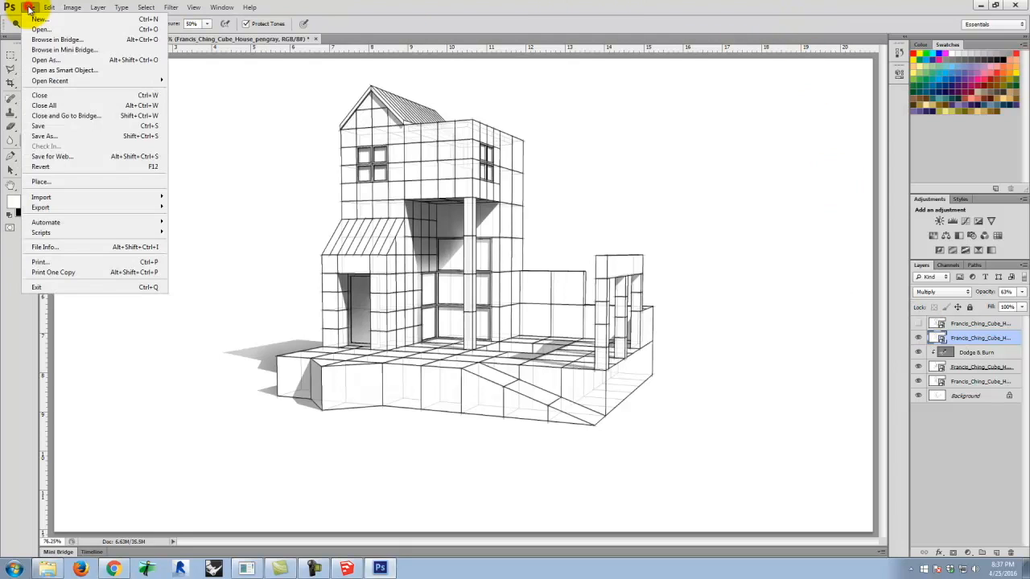
{"action": "left_click", "coordinate": [53, 158]}
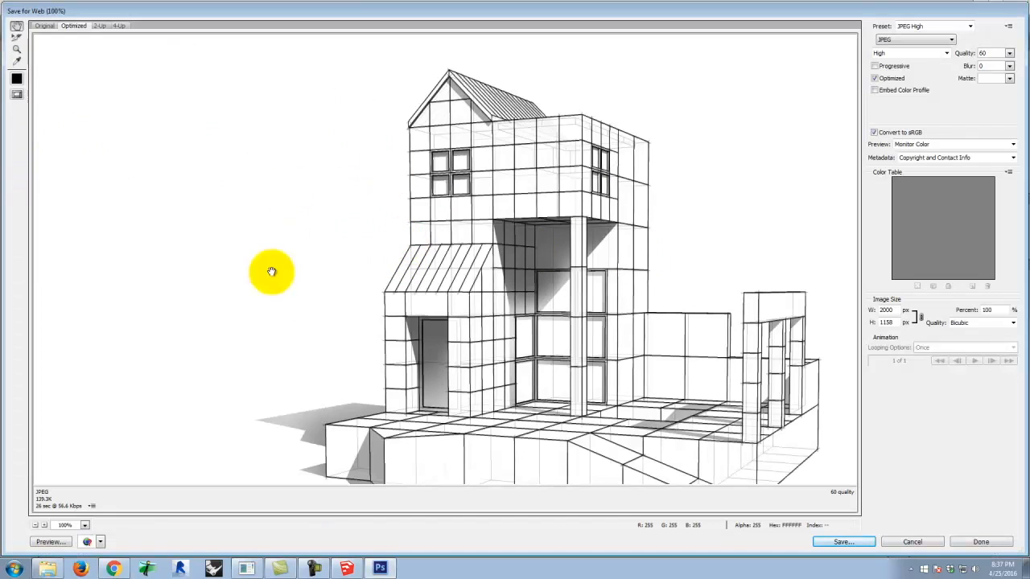
{"action": "left_click_drag", "start_coordinate": [656, 327], "coordinate": [558, 285]}
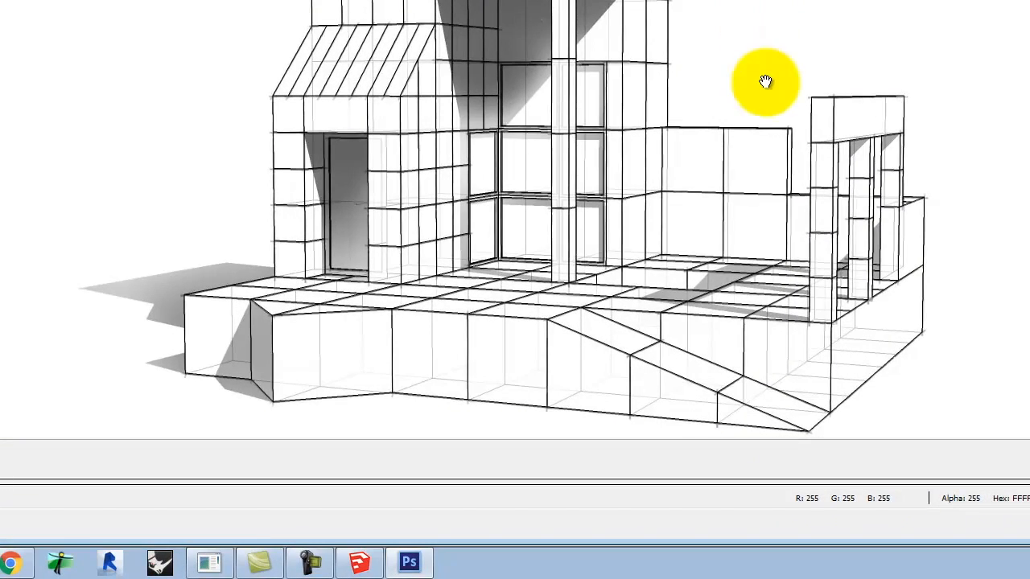
{"action": "left_click", "coordinate": [307, 565]}
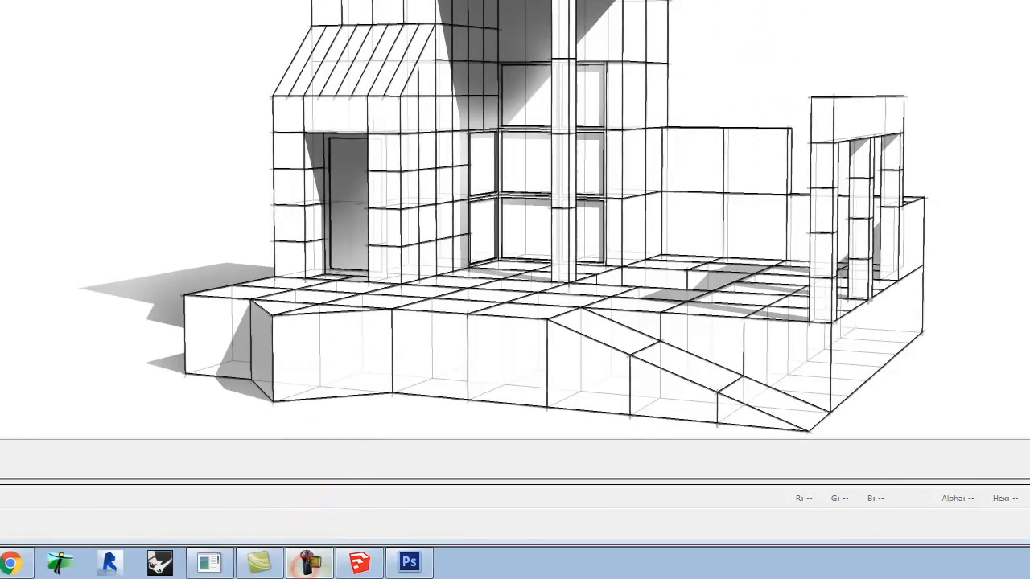